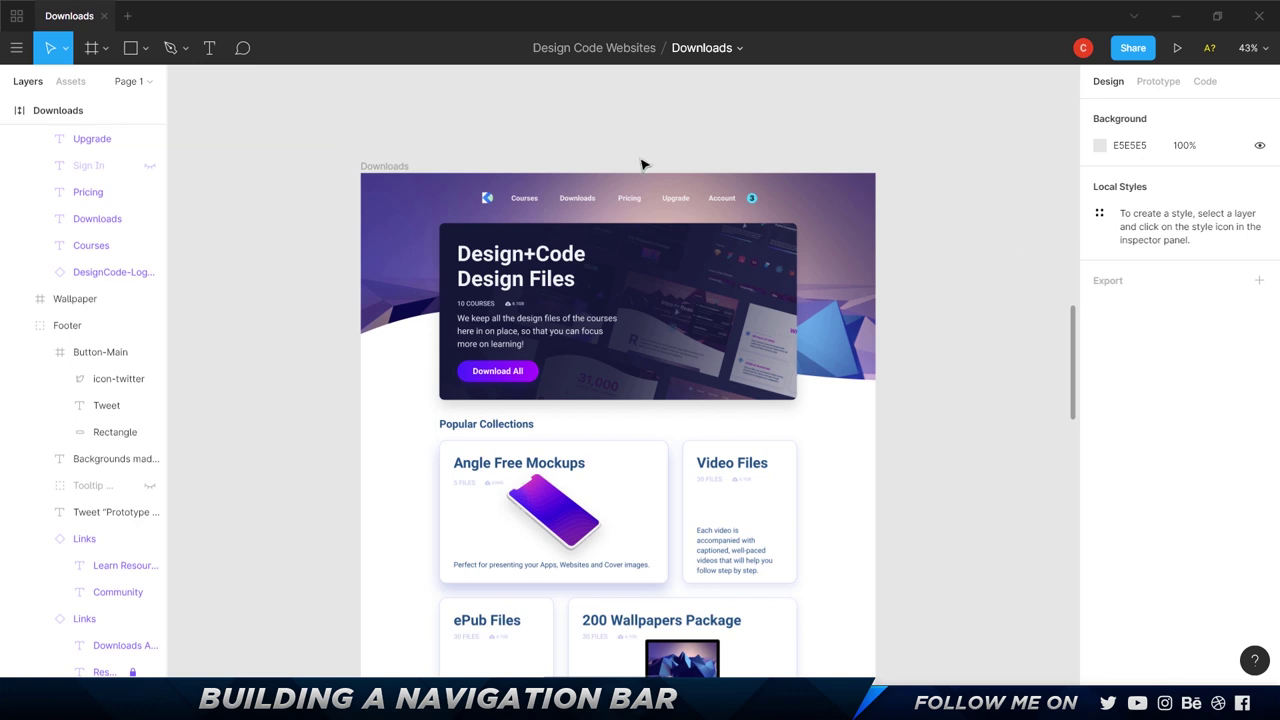
# Step: Examine the Downloads page design from the header navigation down to the footer, including the Courses link in the navigation
pyautogui.scroll(5, 643, 163)
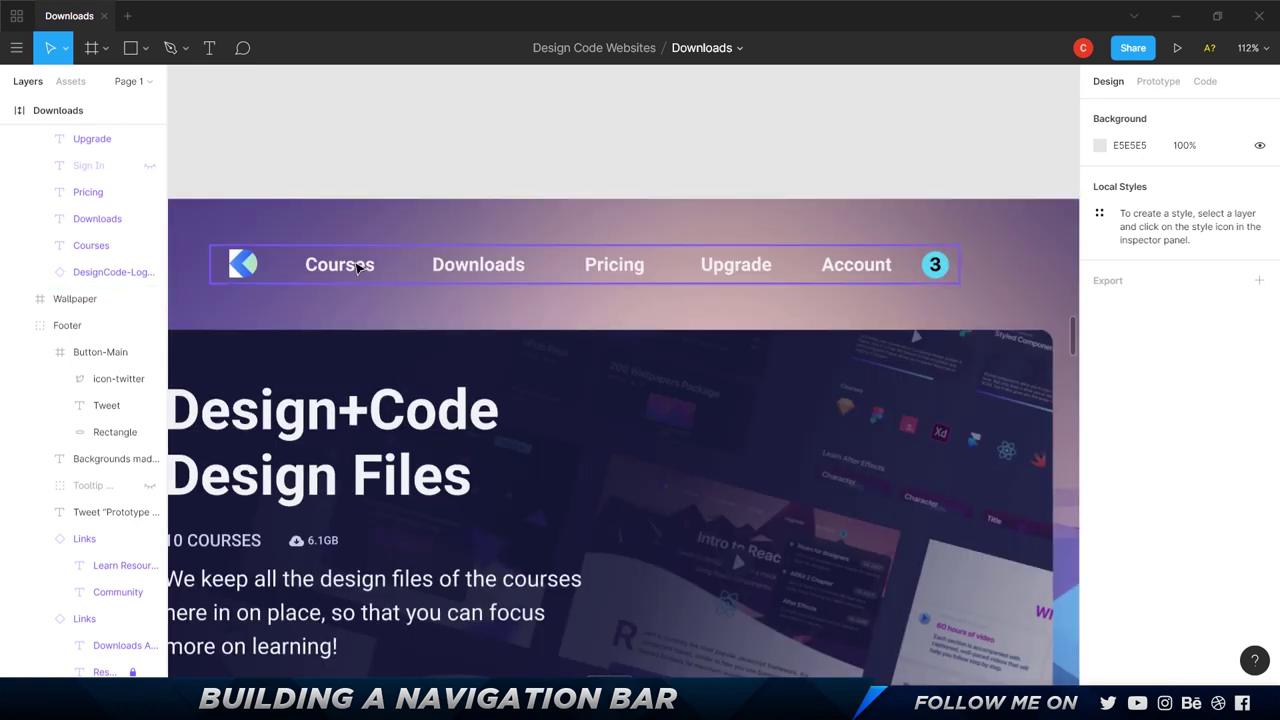
pyautogui.scroll(-5, 560, 146)
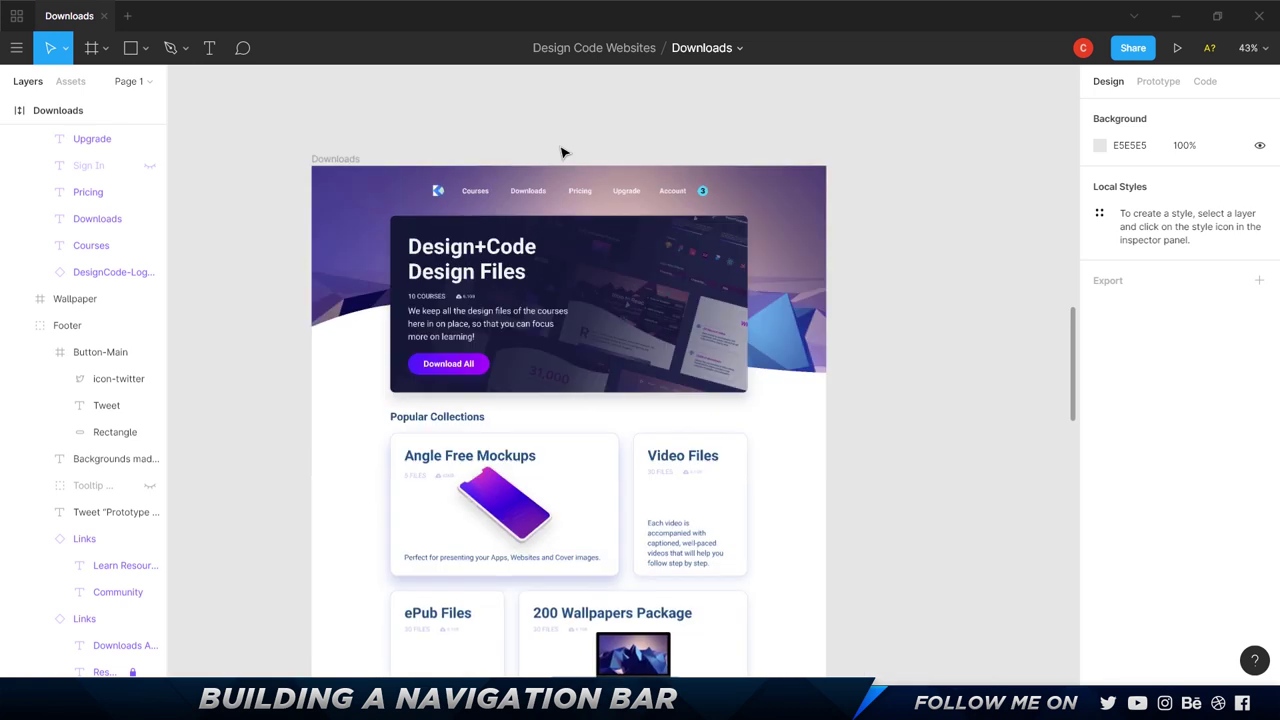
pyautogui.moveTo(560, 146); pyautogui.dragTo(597, 137)
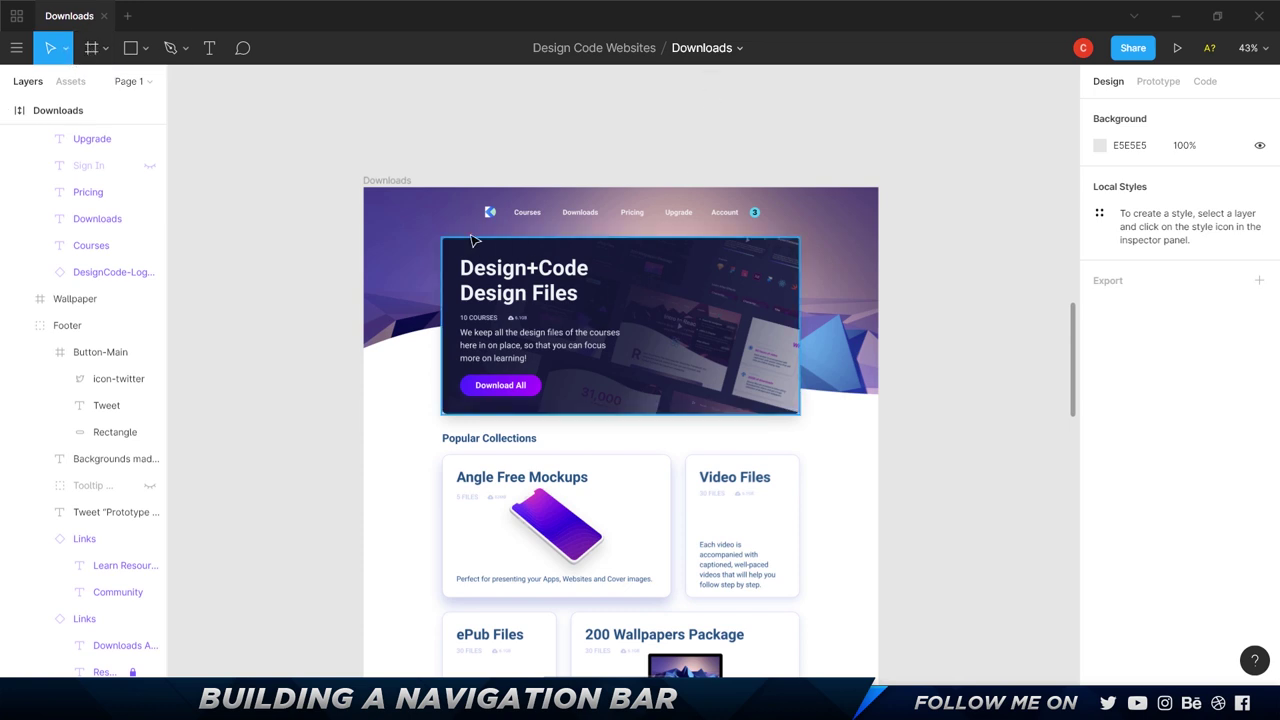
pyautogui.moveTo(337, 486); pyautogui.dragTo(329, 149)
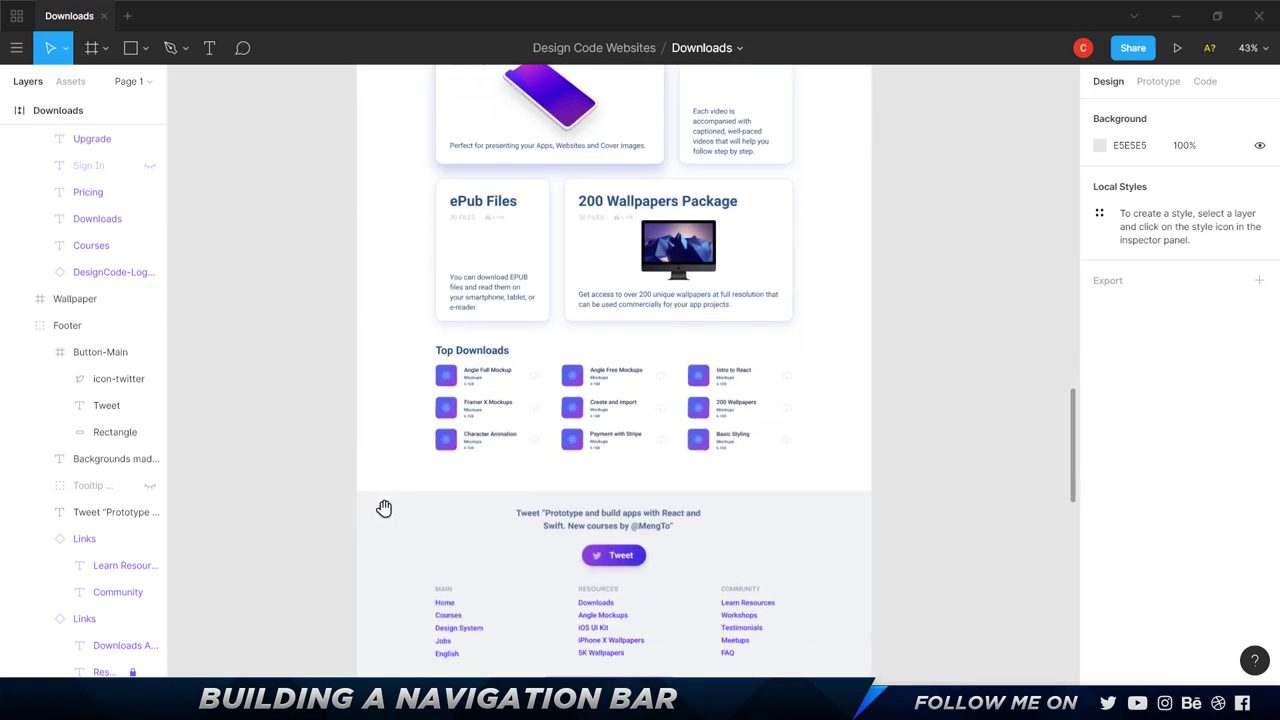
pyautogui.moveTo(373, 519); pyautogui.dragTo(375, 408)
pyautogui.moveTo(358, 125); pyautogui.dragTo(380, 400)
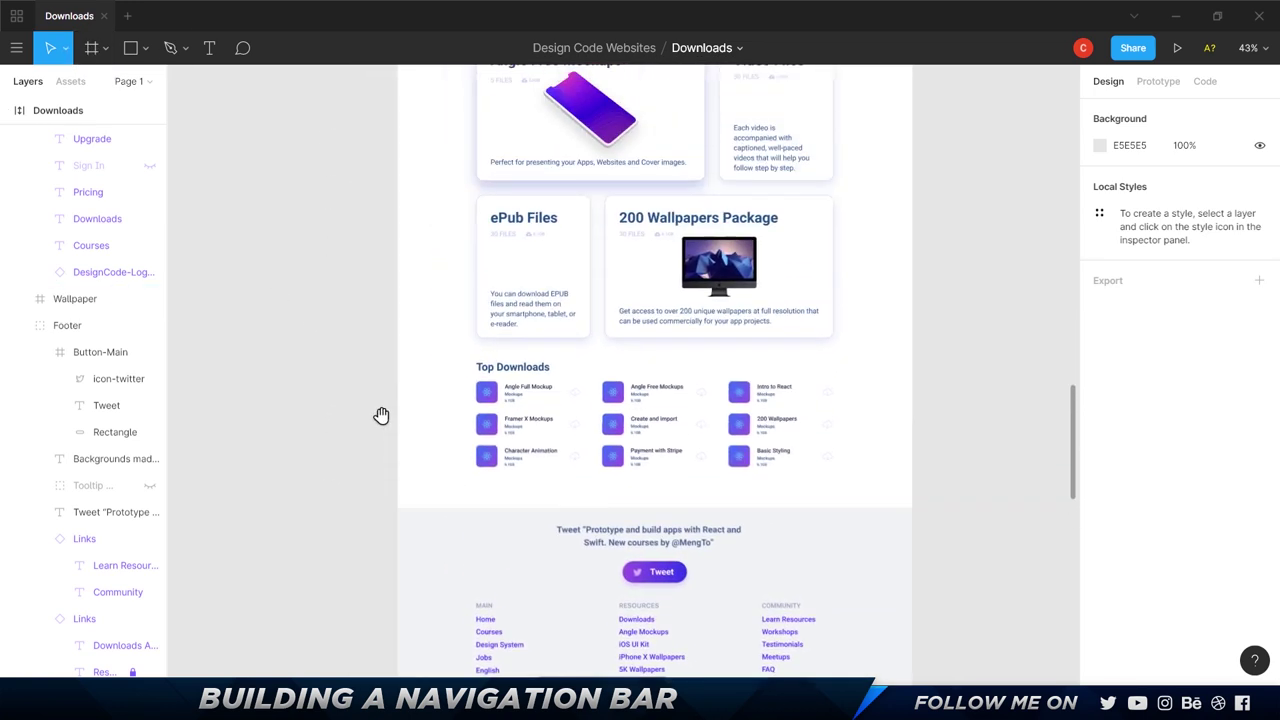
pyautogui.moveTo(366, 149); pyautogui.dragTo(349, 360)
pyautogui.moveTo(391, 263); pyautogui.dragTo(370, 315)
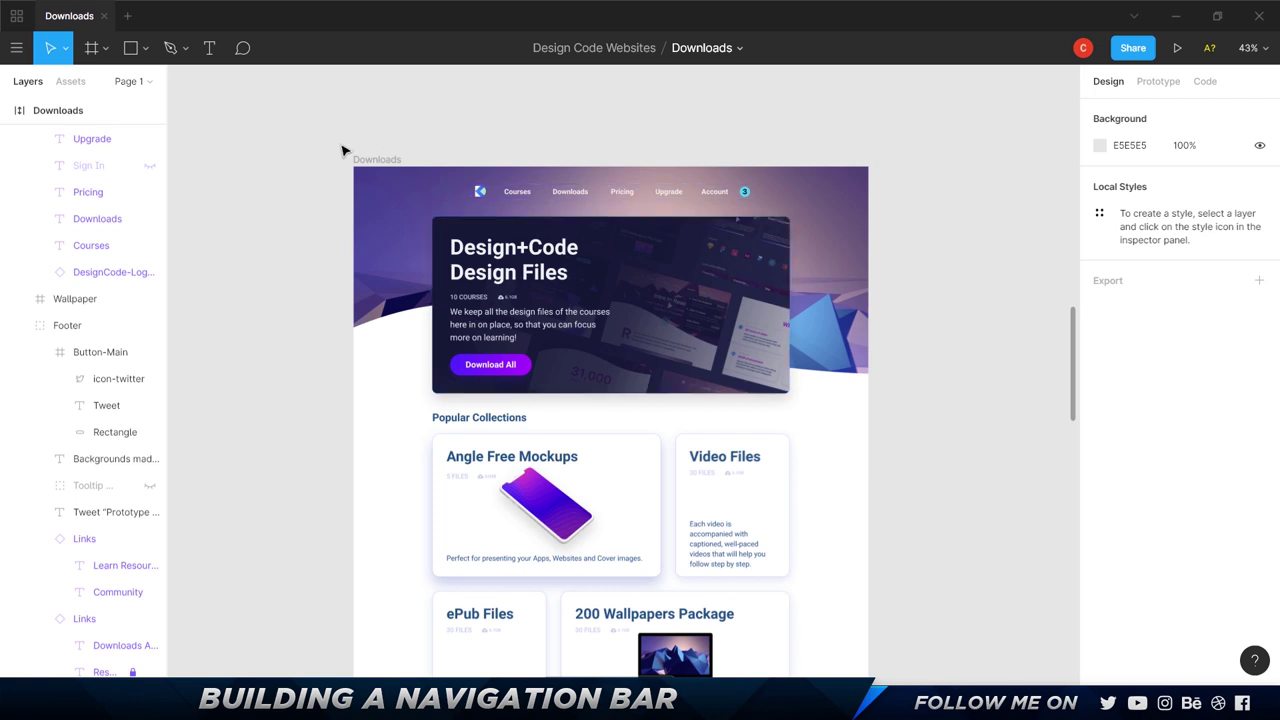
pyautogui.scroll(5, 511, 192)
pyautogui.doubleClick(541, 192)
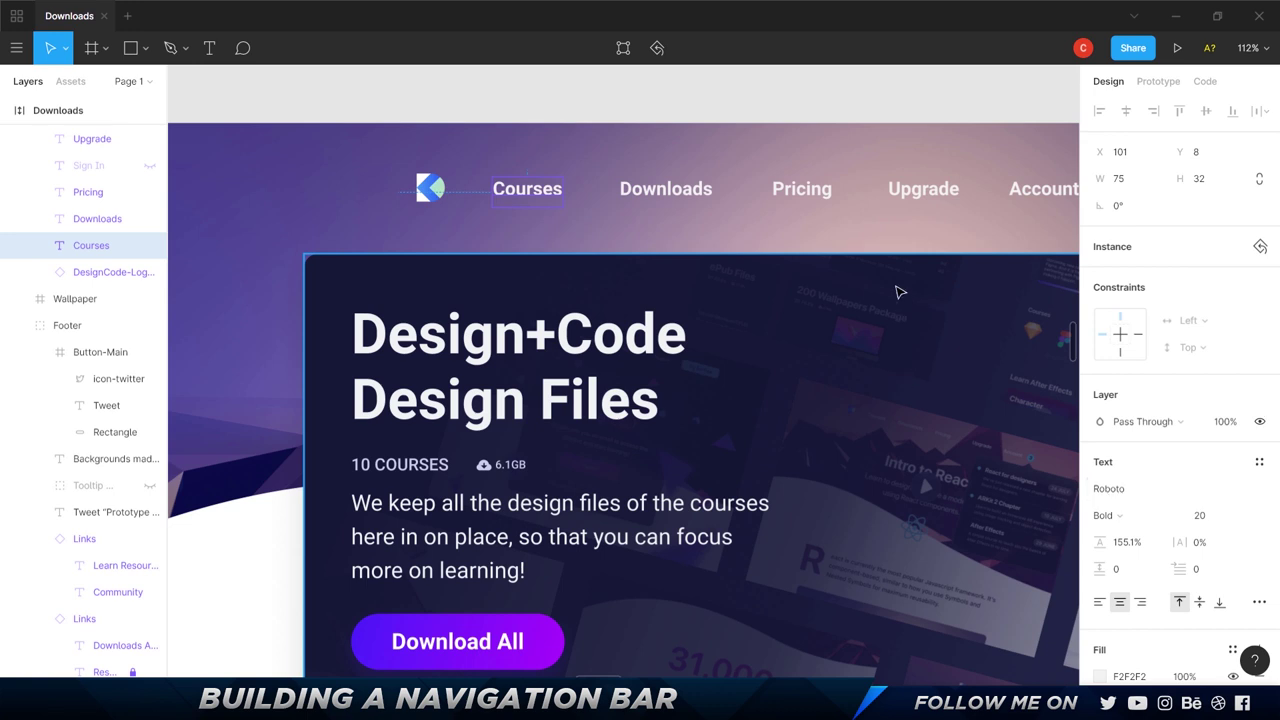
pyautogui.click(832, 102)
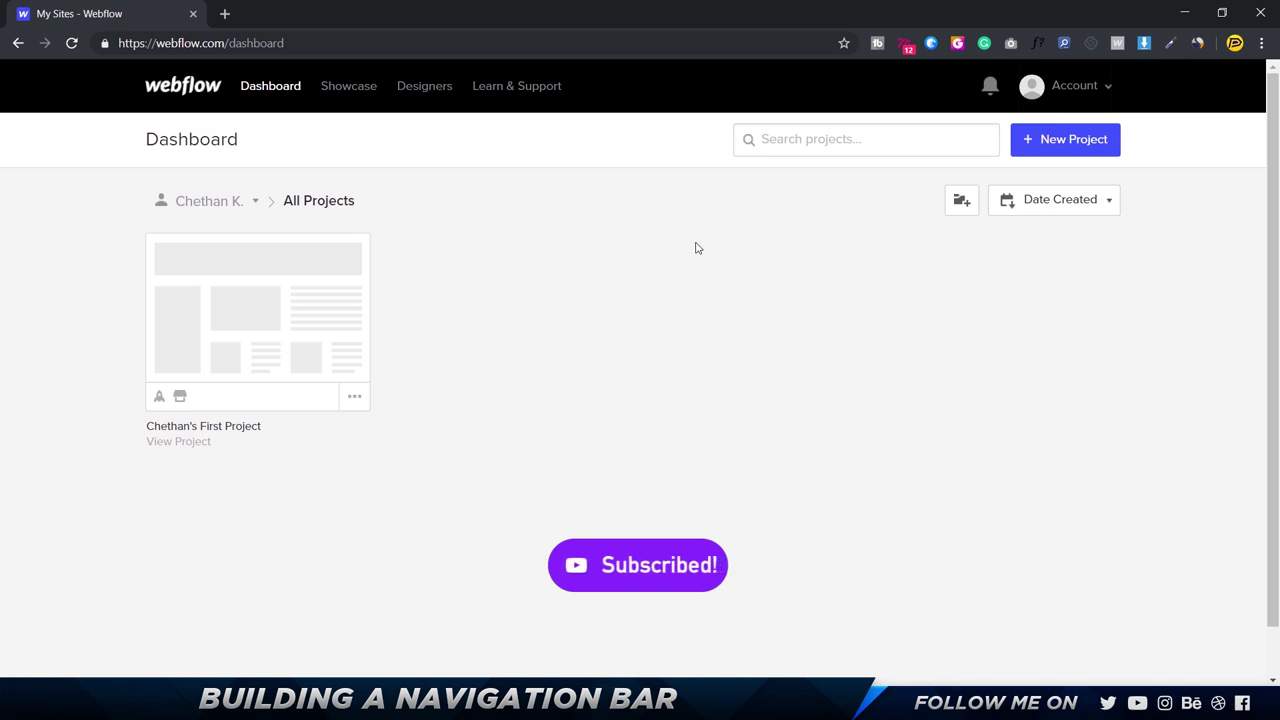
# Step: Switch to the Webflow dashboard and create a new project from the Blank Site preset, named Downloads Page
pyautogui.moveTo(311, 369)
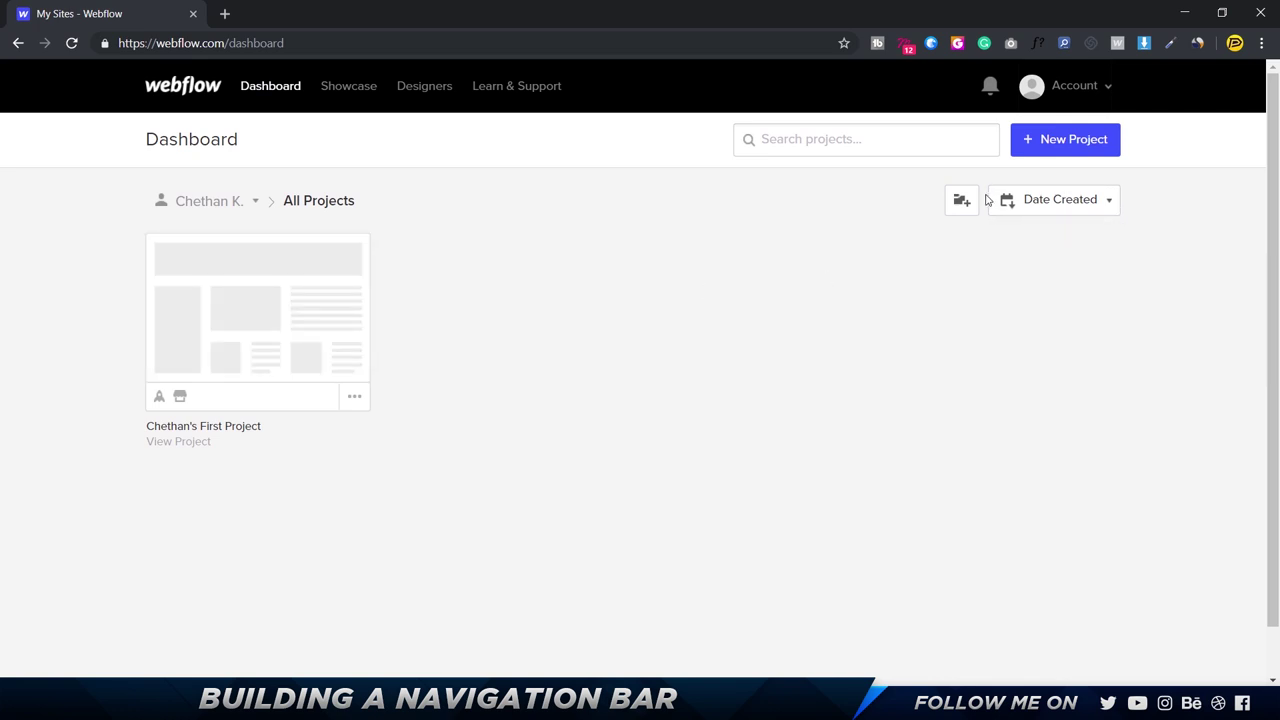
pyautogui.click(1038, 140)
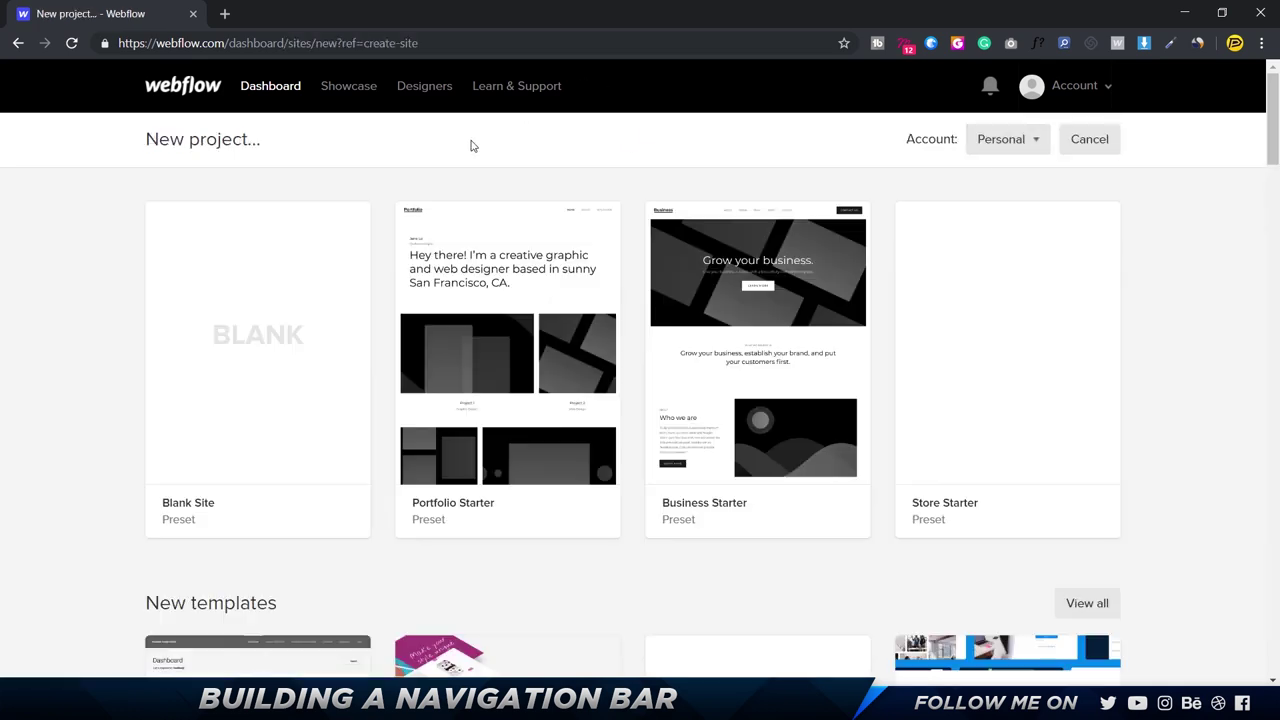
pyautogui.scroll(-6, 389, 303)
pyautogui.scroll(2, 370, 310)
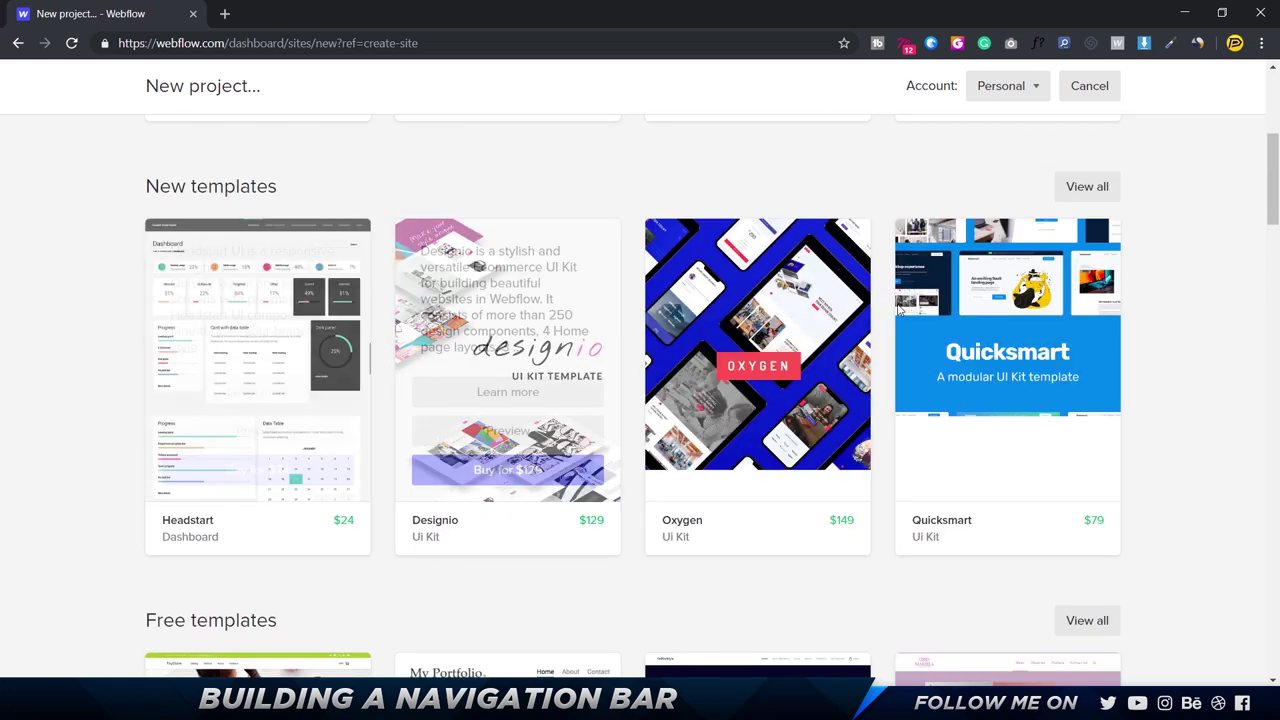
pyautogui.scroll(-4, 1192, 328)
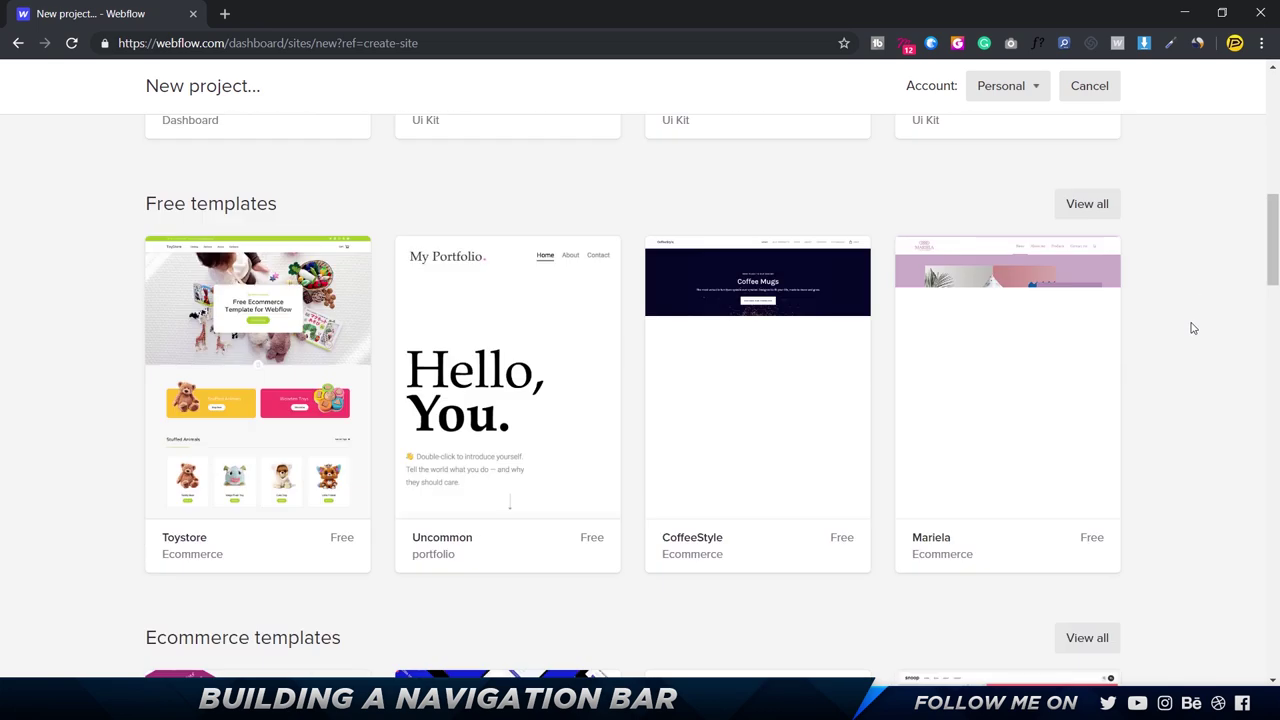
pyautogui.scroll(-4, 1192, 328)
pyautogui.scroll(15, 1192, 328)
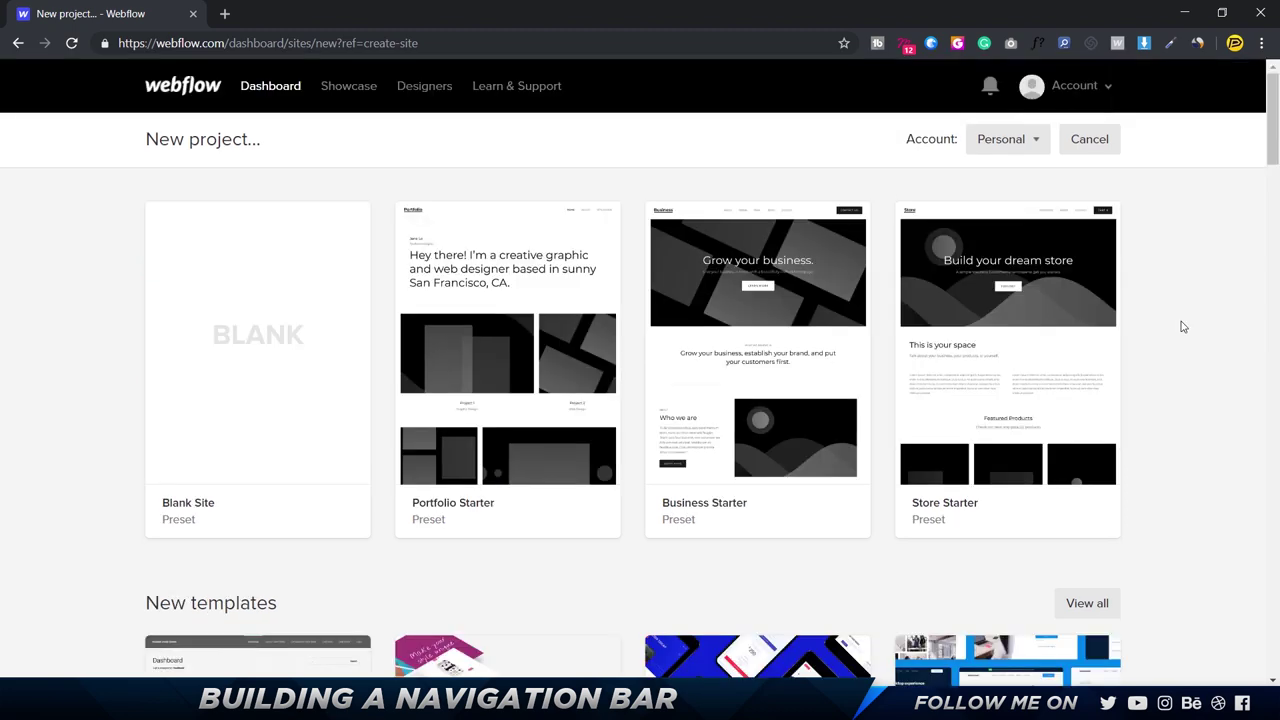
pyautogui.moveTo(271, 414)
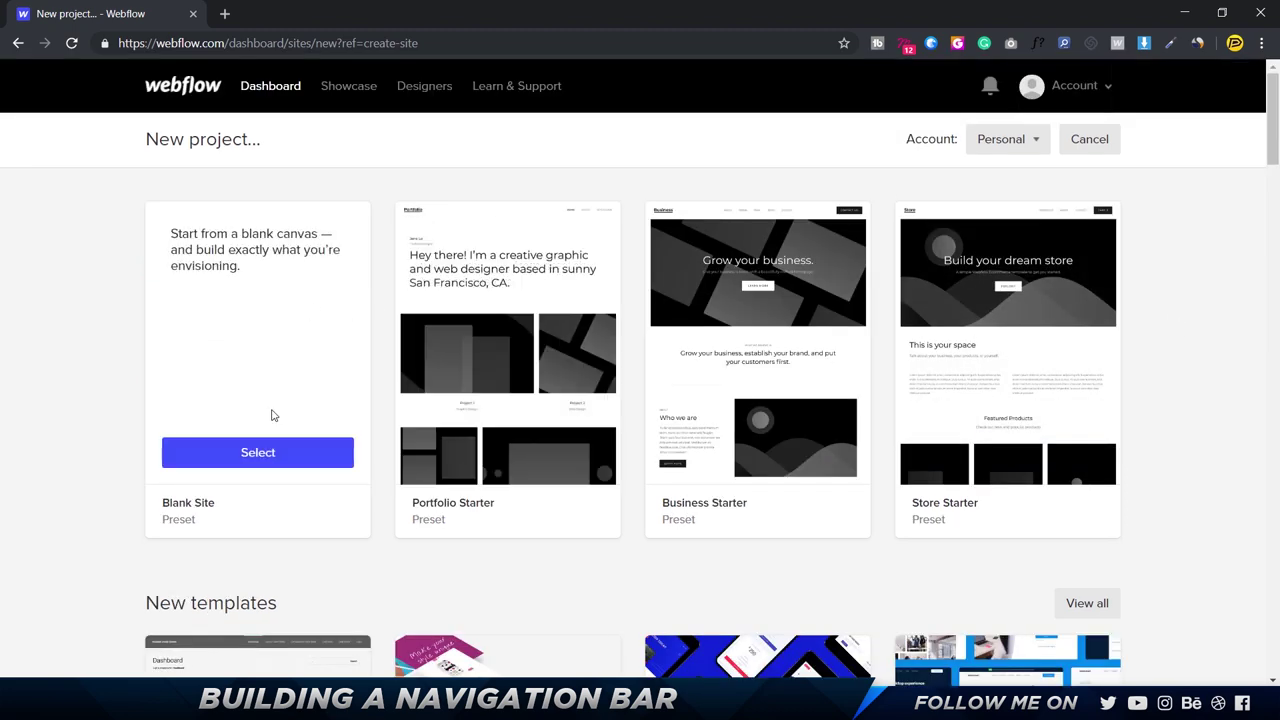
pyautogui.click(263, 462)
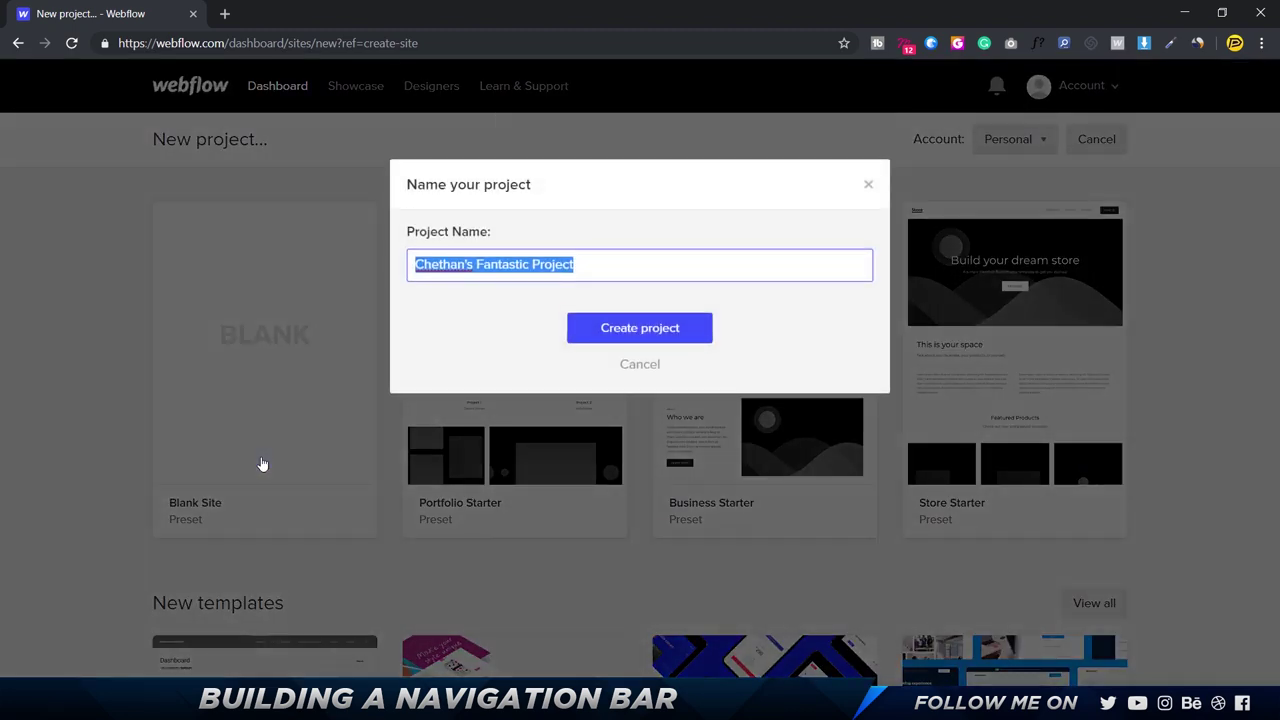
pyautogui.write('Download')
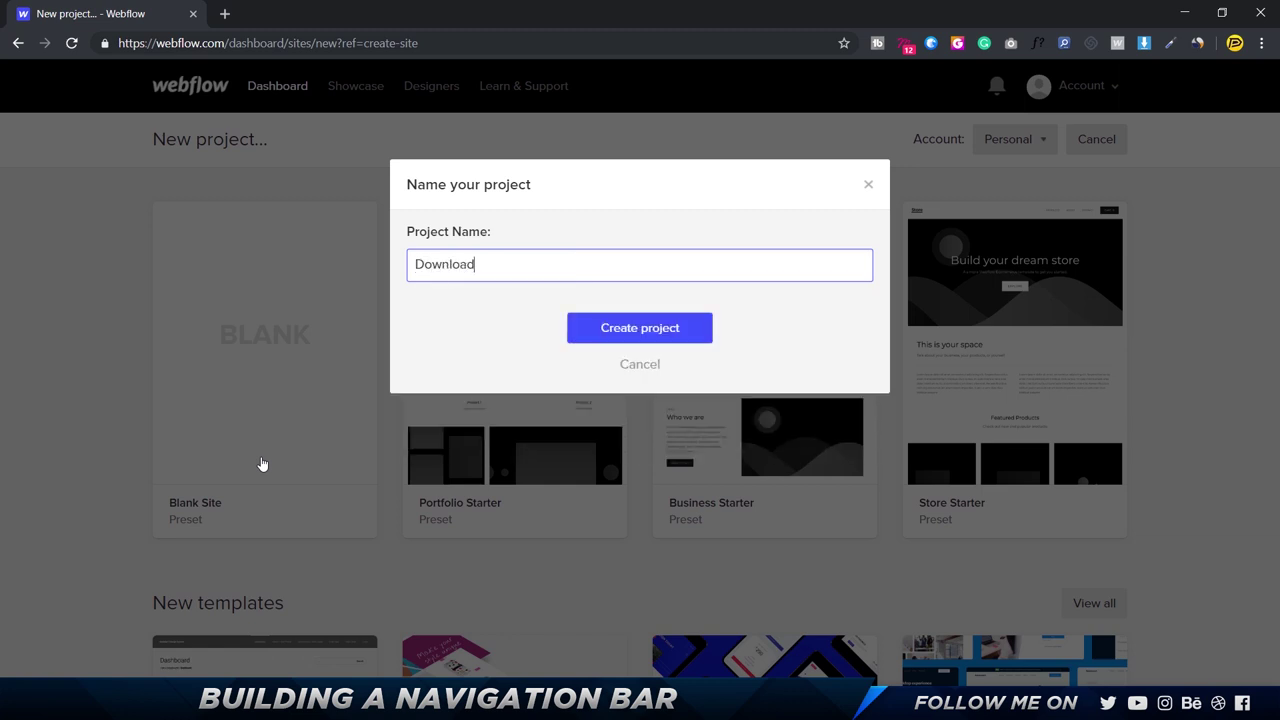
pyautogui.write('s Page')
pyautogui.press('Return')
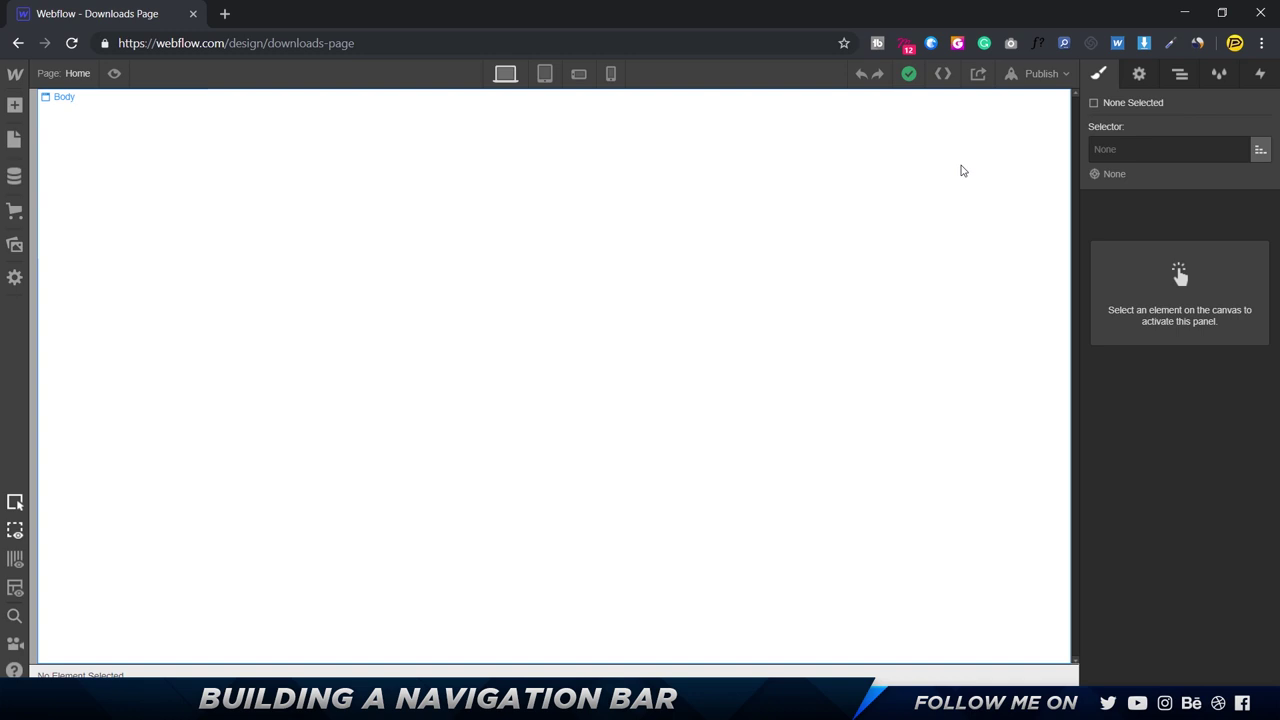
# Step: Add a Navbar component to the empty page body
pyautogui.click(14, 107)
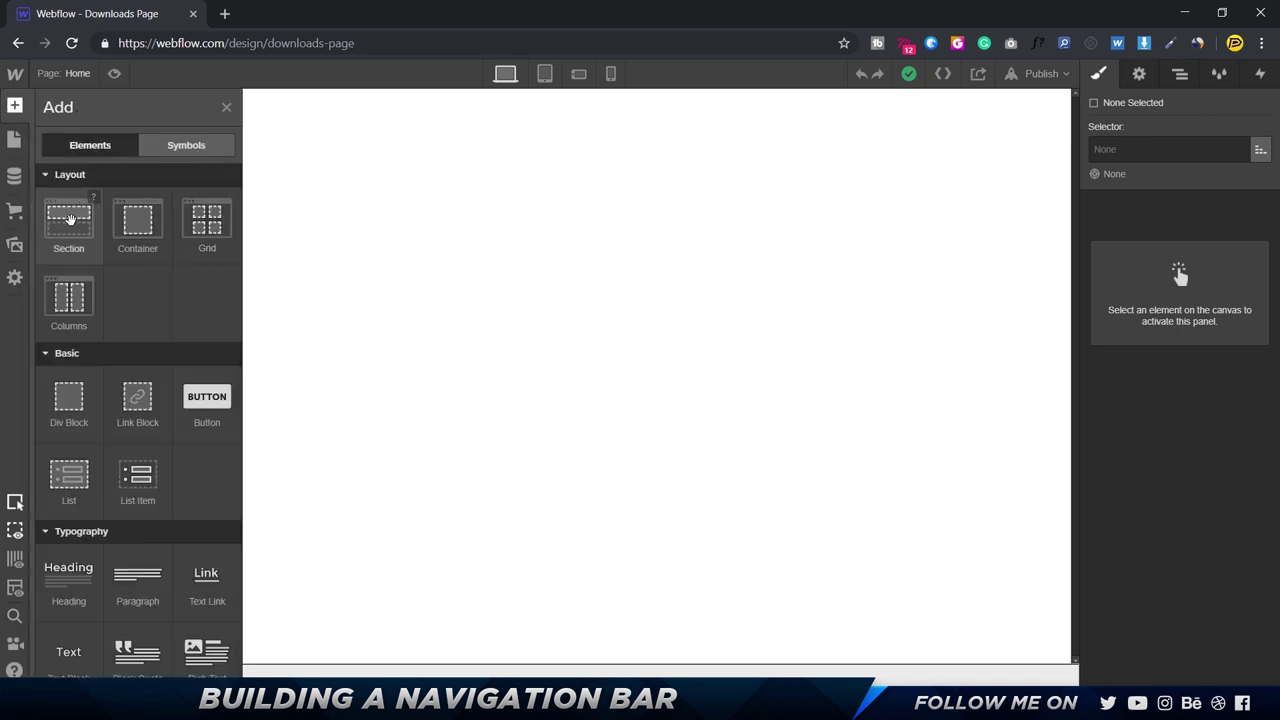
pyautogui.scroll(-2, 117, 362)
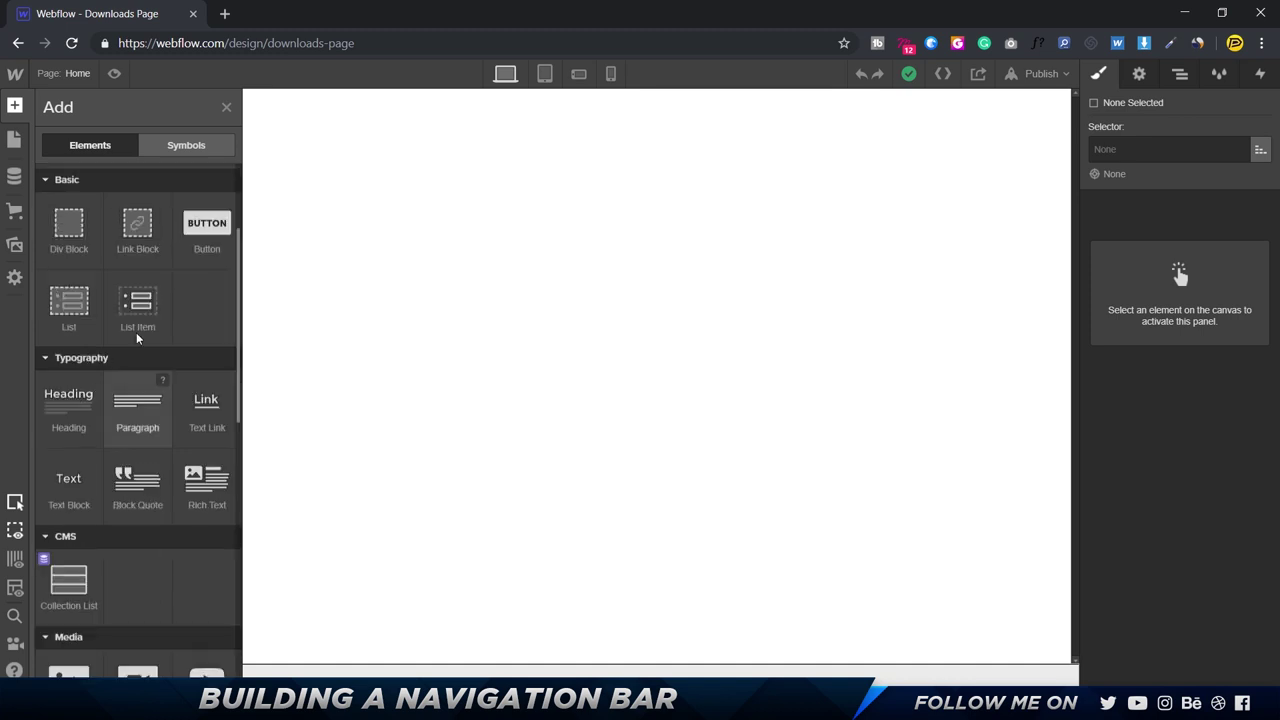
pyautogui.scroll(-4, 126, 271)
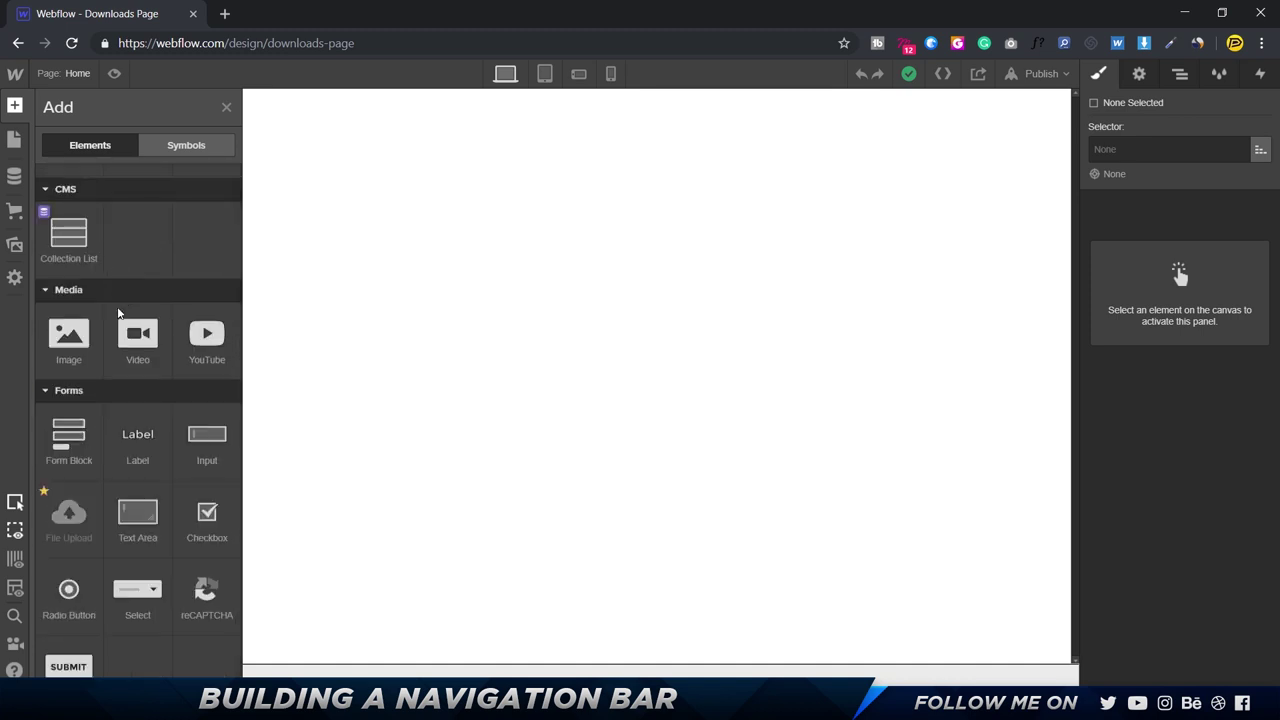
pyautogui.scroll(-4, 175, 333)
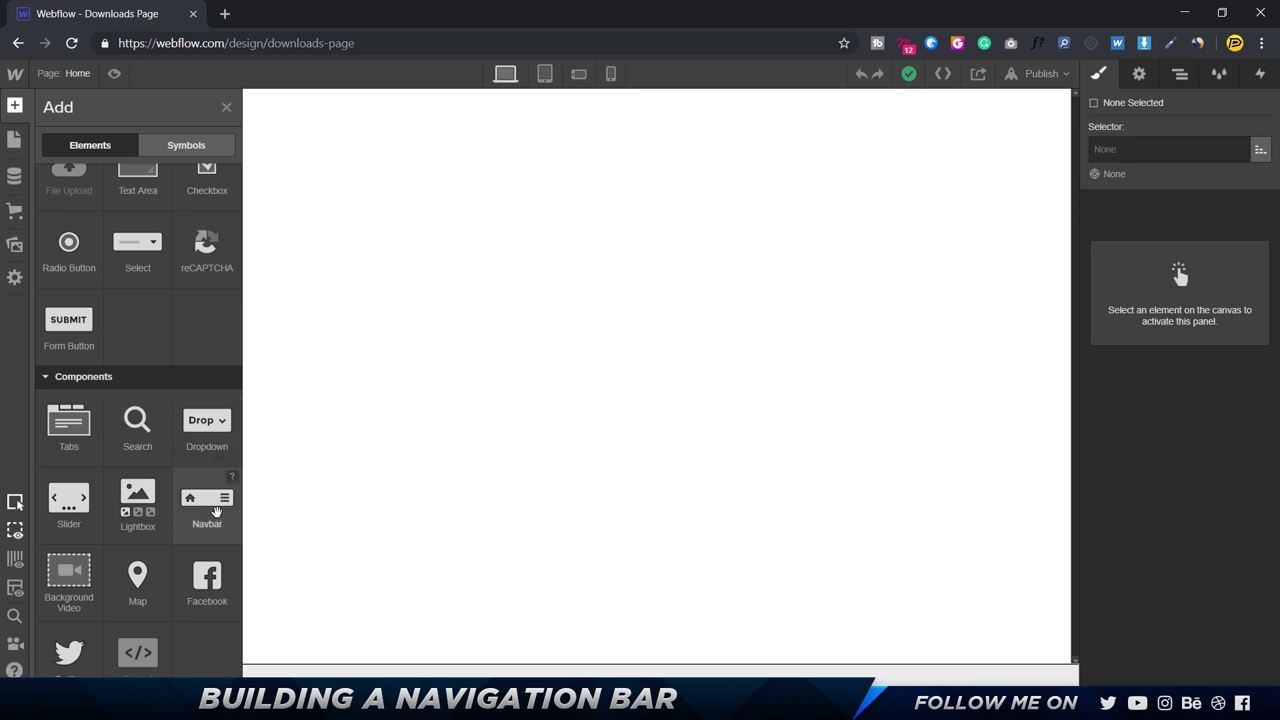
pyautogui.moveTo(201, 498); pyautogui.dragTo(566, 327)
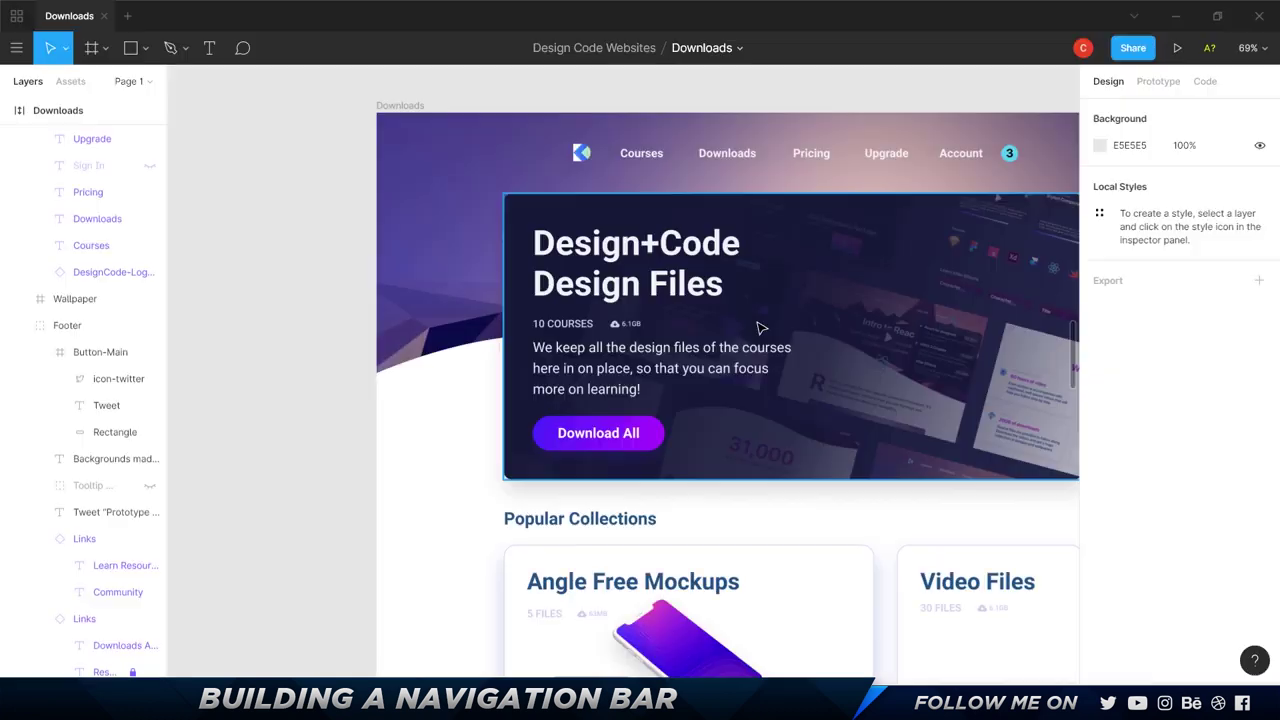
# Step: Examine the navigation bar in the Figma design and on the live designcode.io/downloads page as references for the Webflow navbar
pyautogui.hscroll(2, 550, 140)
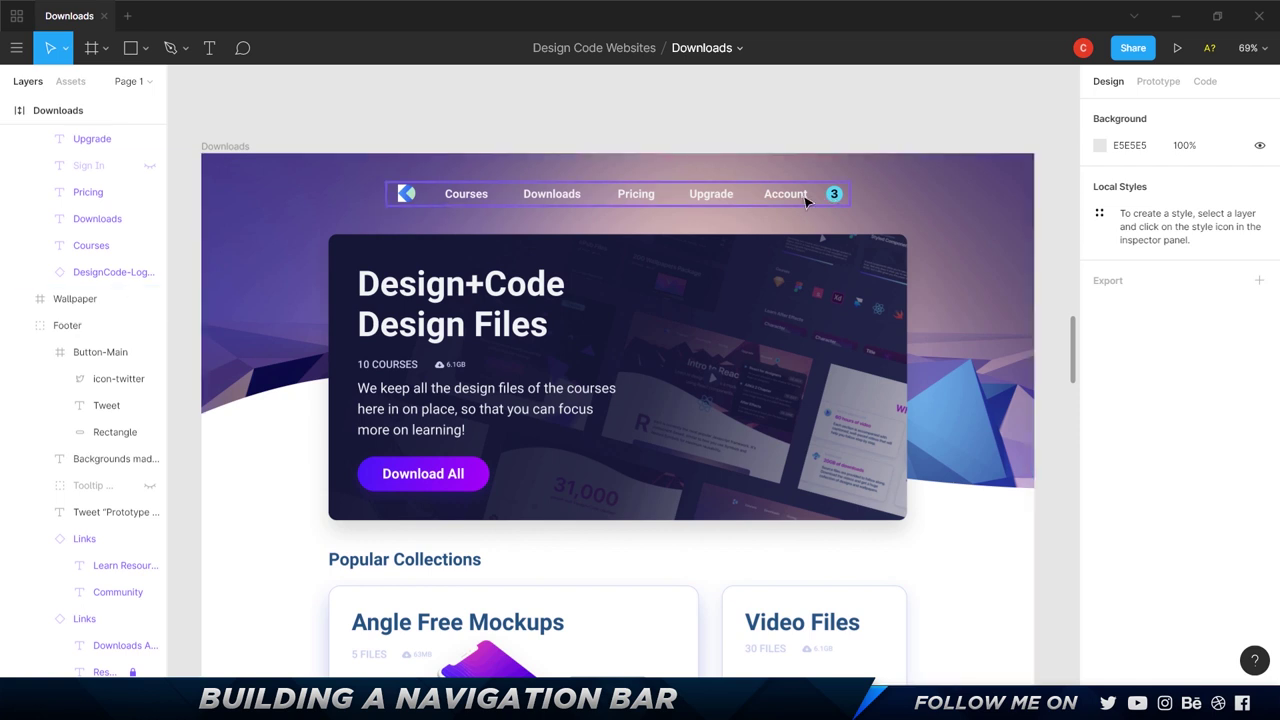
pyautogui.hotkey('alt', 'Tab')
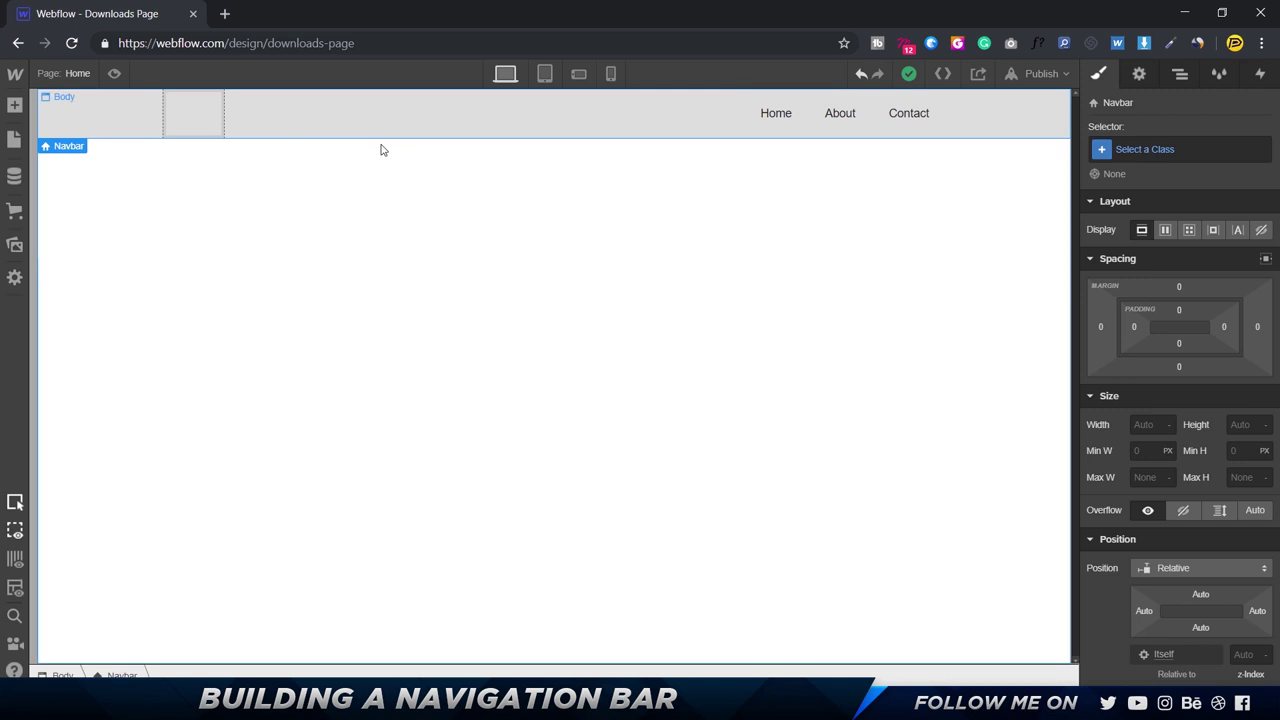
pyautogui.click(222, 14)
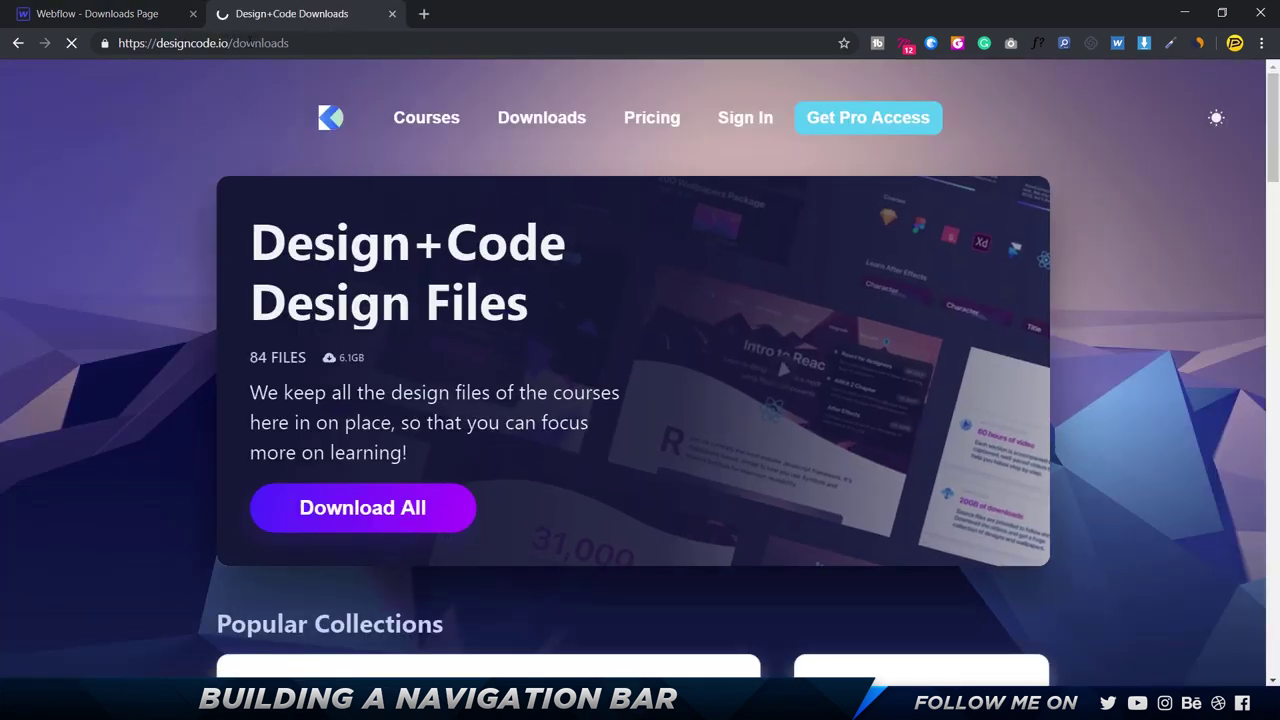
pyautogui.scroll(-8, 416, 268)
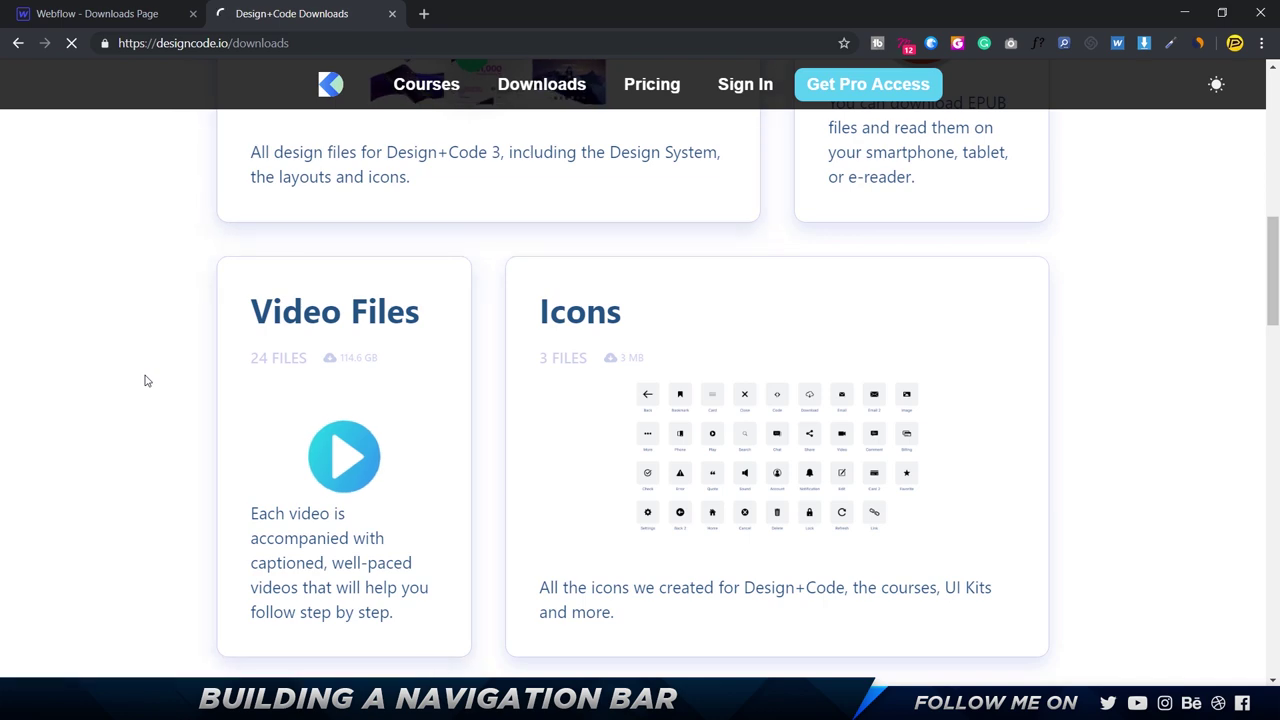
pyautogui.scroll(8, 160, 370)
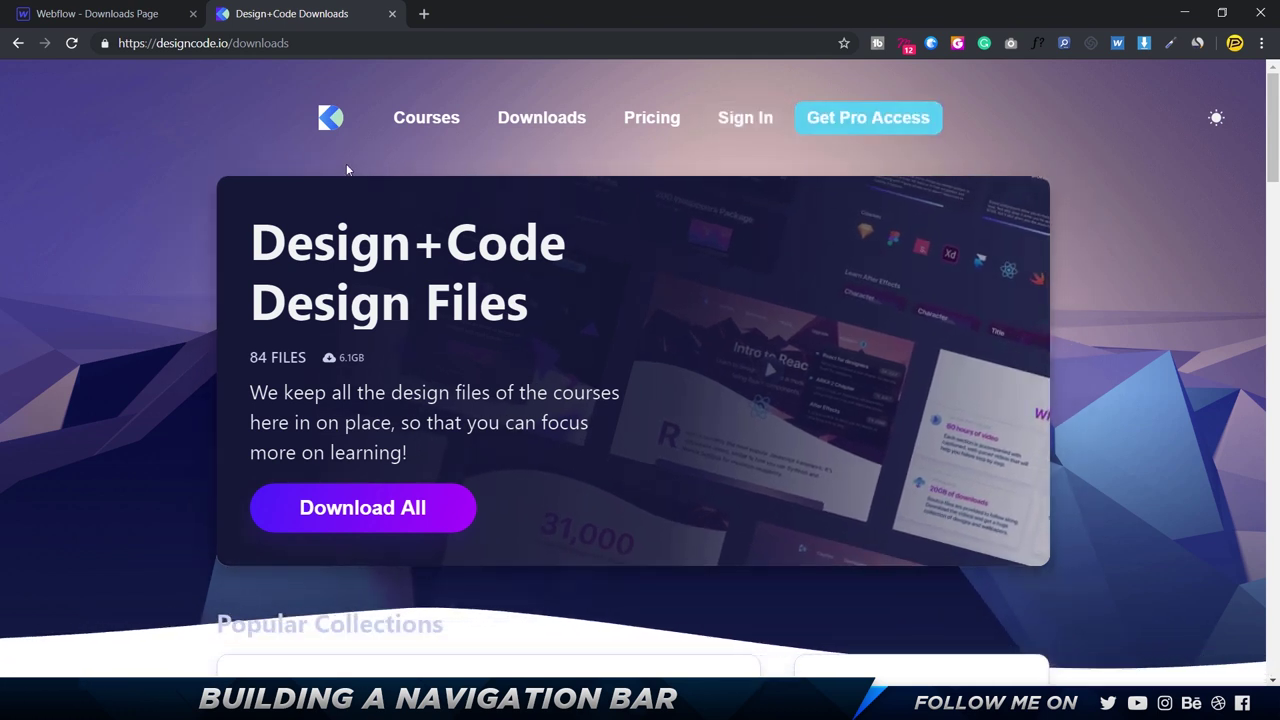
pyautogui.click(97, 14)
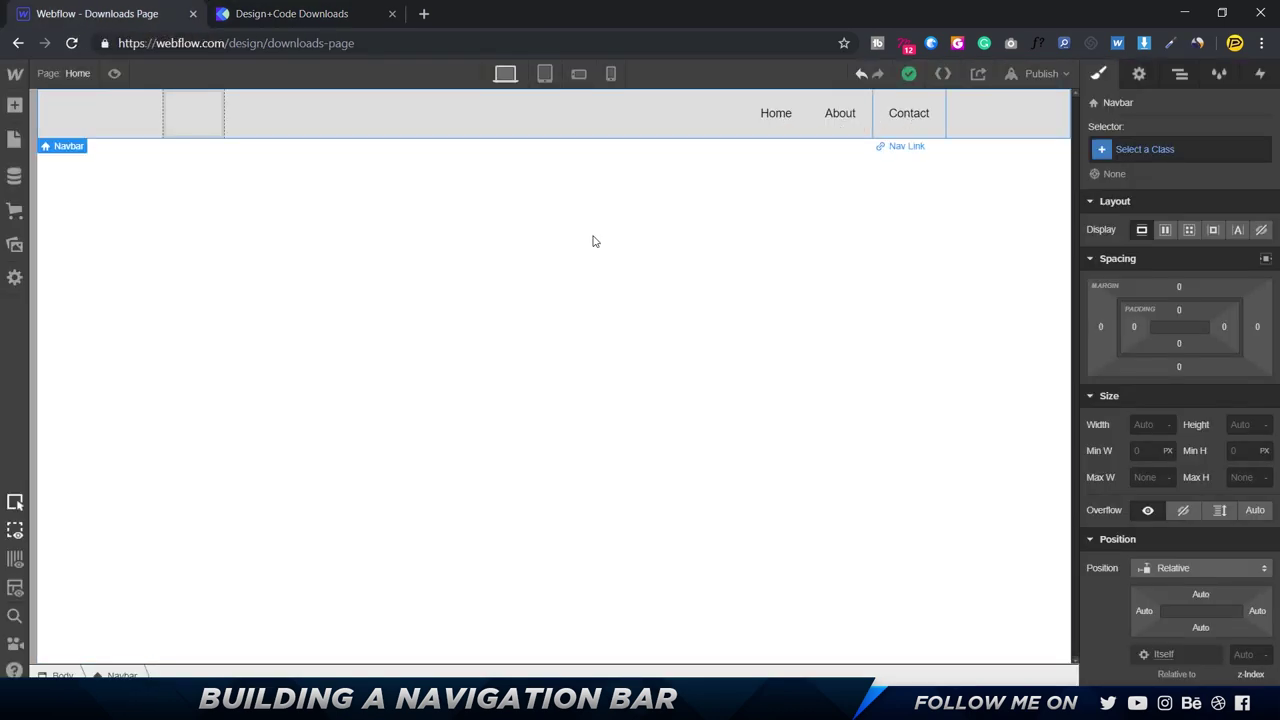
pyautogui.click(295, 14)
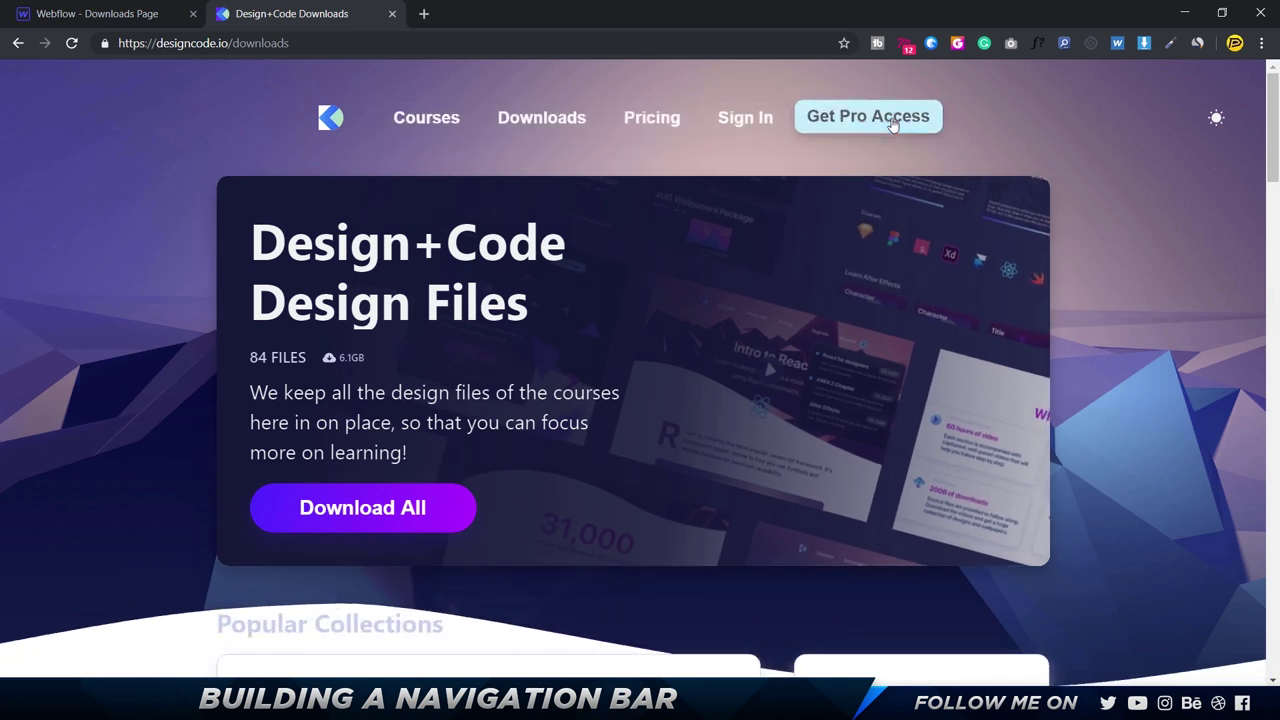
pyautogui.click(82, 14)
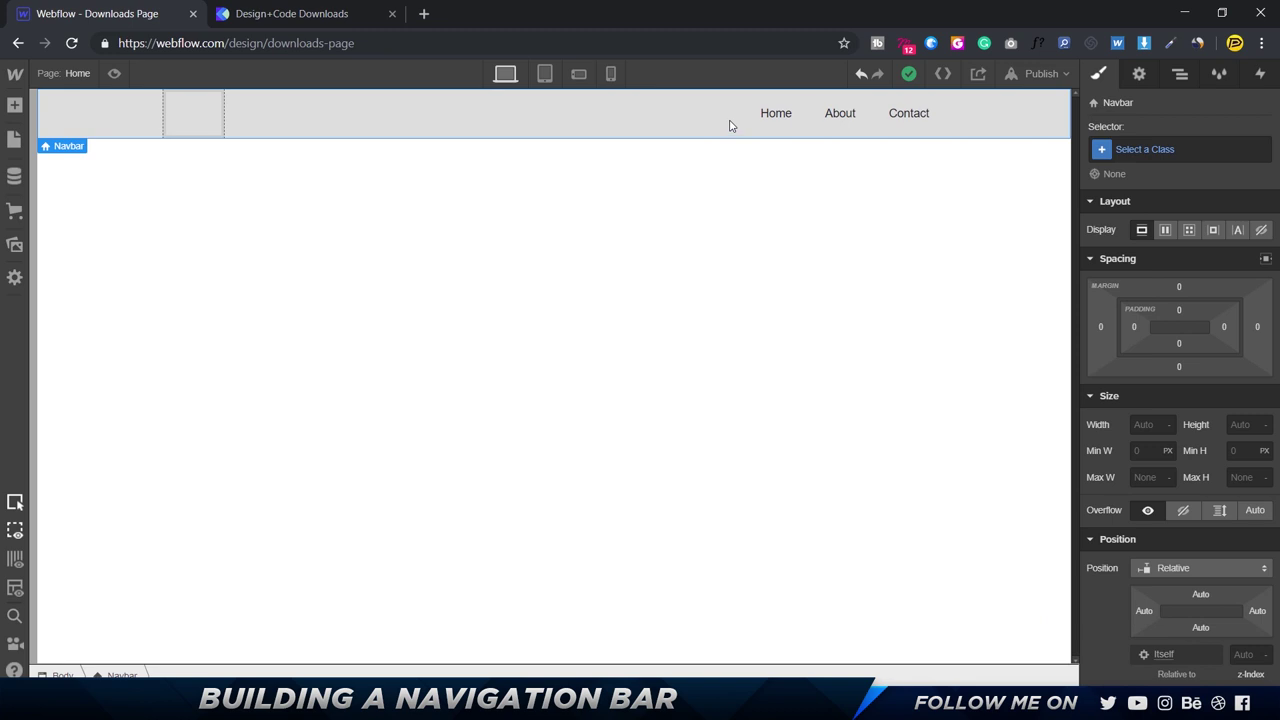
# Step: Inspect the Home link's place in the page's element hierarchy, collapse the Navbar branch and select the Body
pyautogui.click(785, 125)
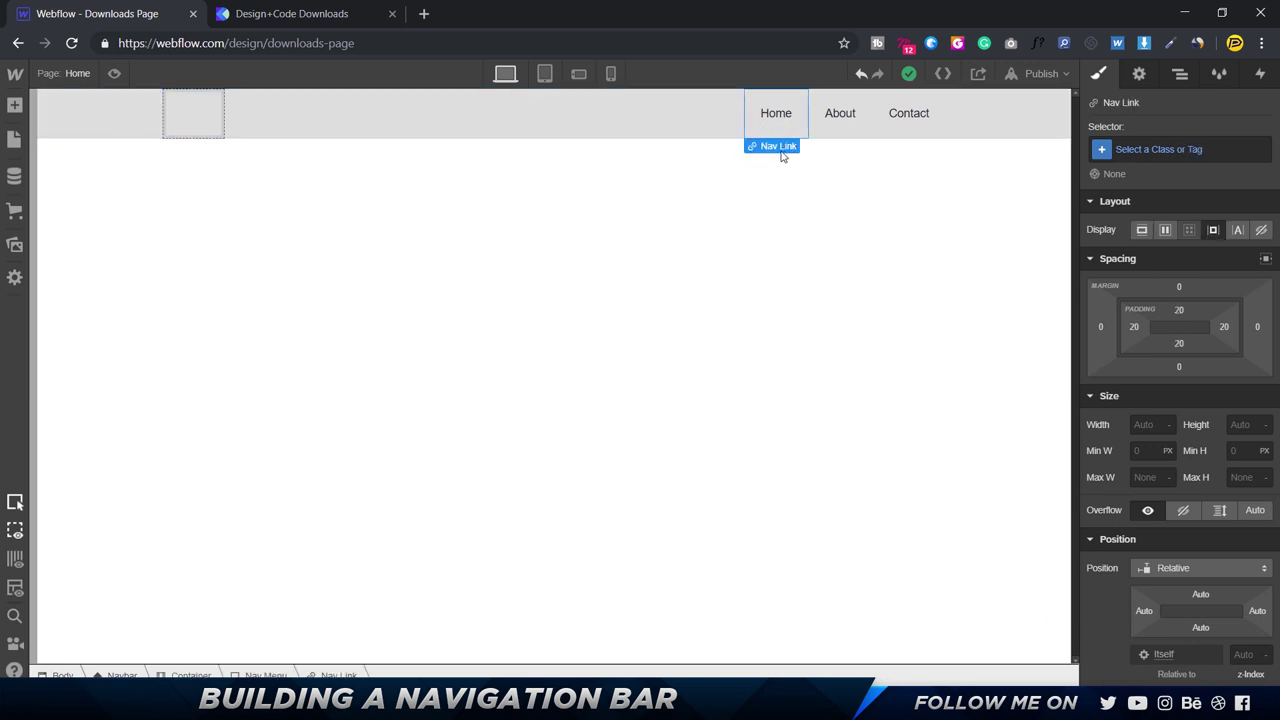
pyautogui.click(1183, 78)
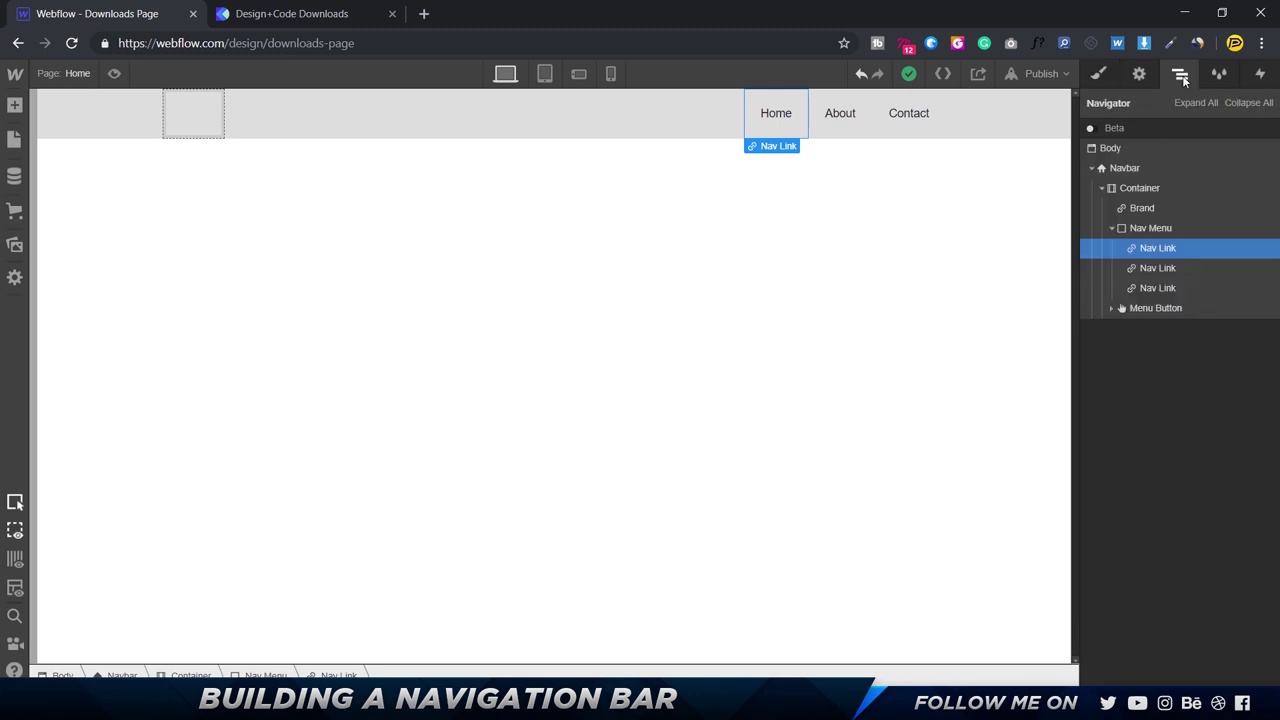
pyautogui.click(1118, 150)
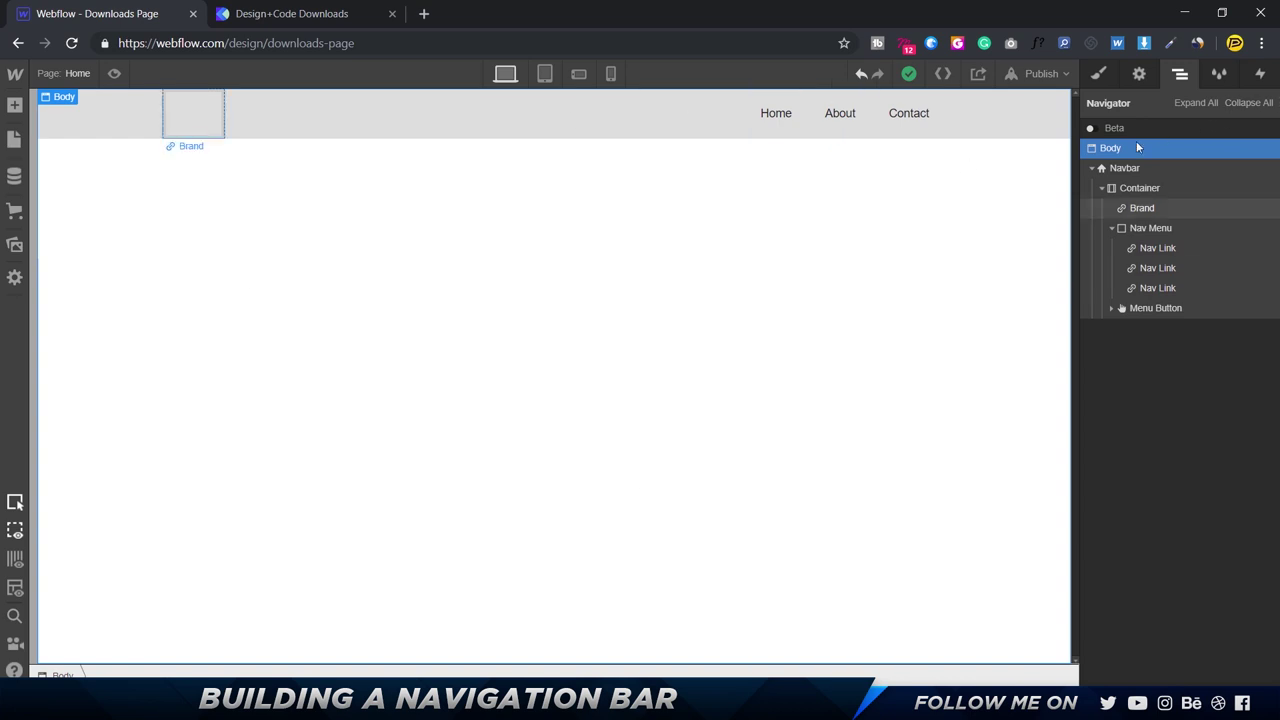
pyautogui.click(1139, 170)
pyautogui.click(1139, 170)
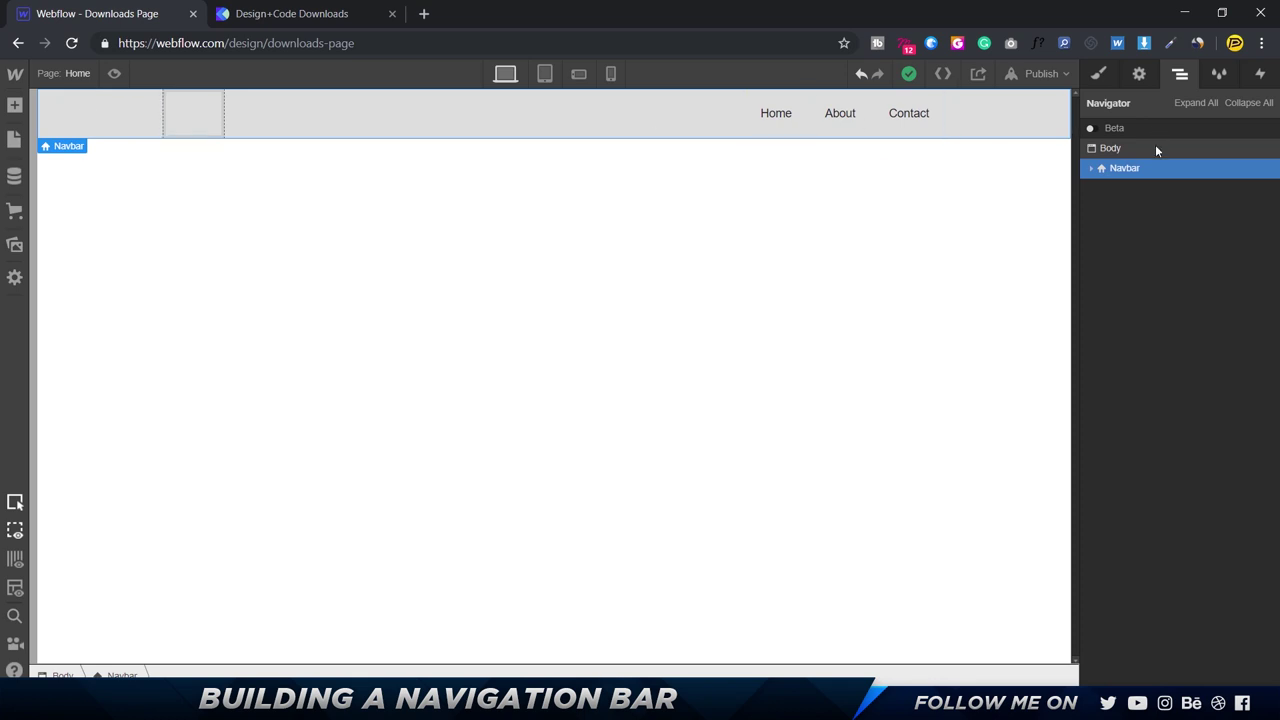
pyautogui.click(1118, 148)
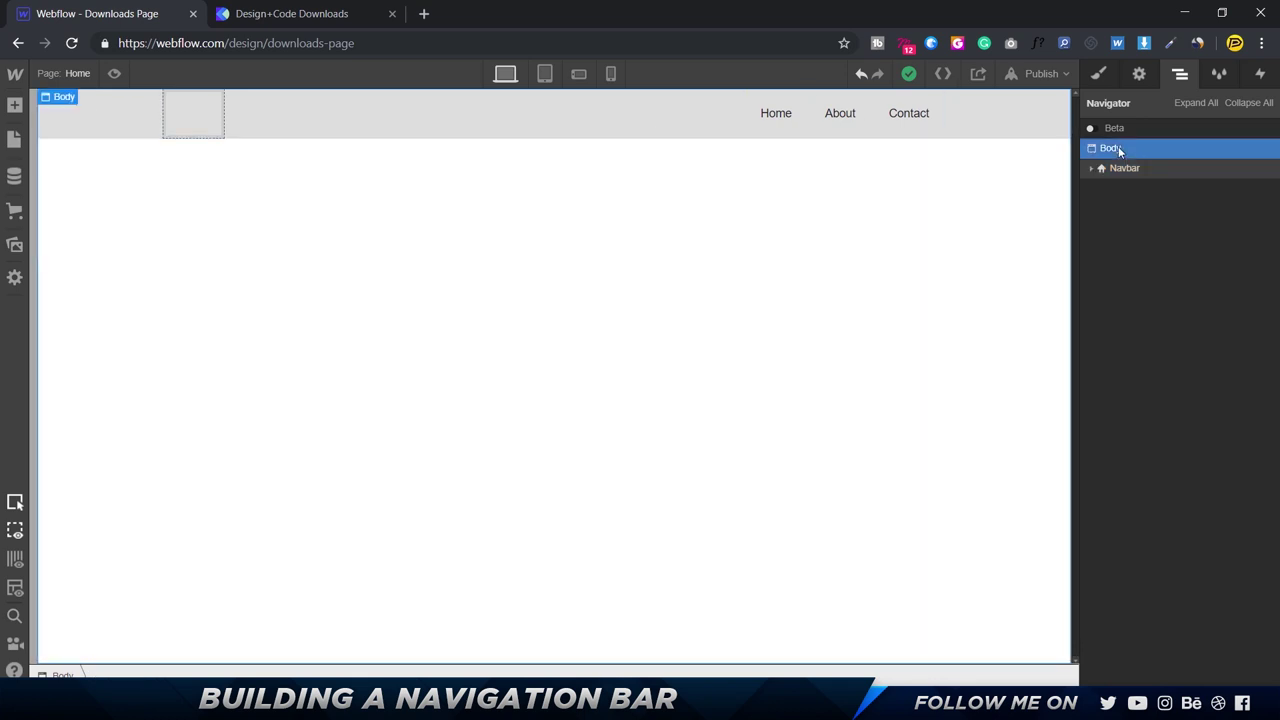
# Step: Examine the navbar's element hierarchy: Body, Navbar, Container, Brand, Nav Menu with its three Nav Links, and Menu Button
pyautogui.click(1123, 168)
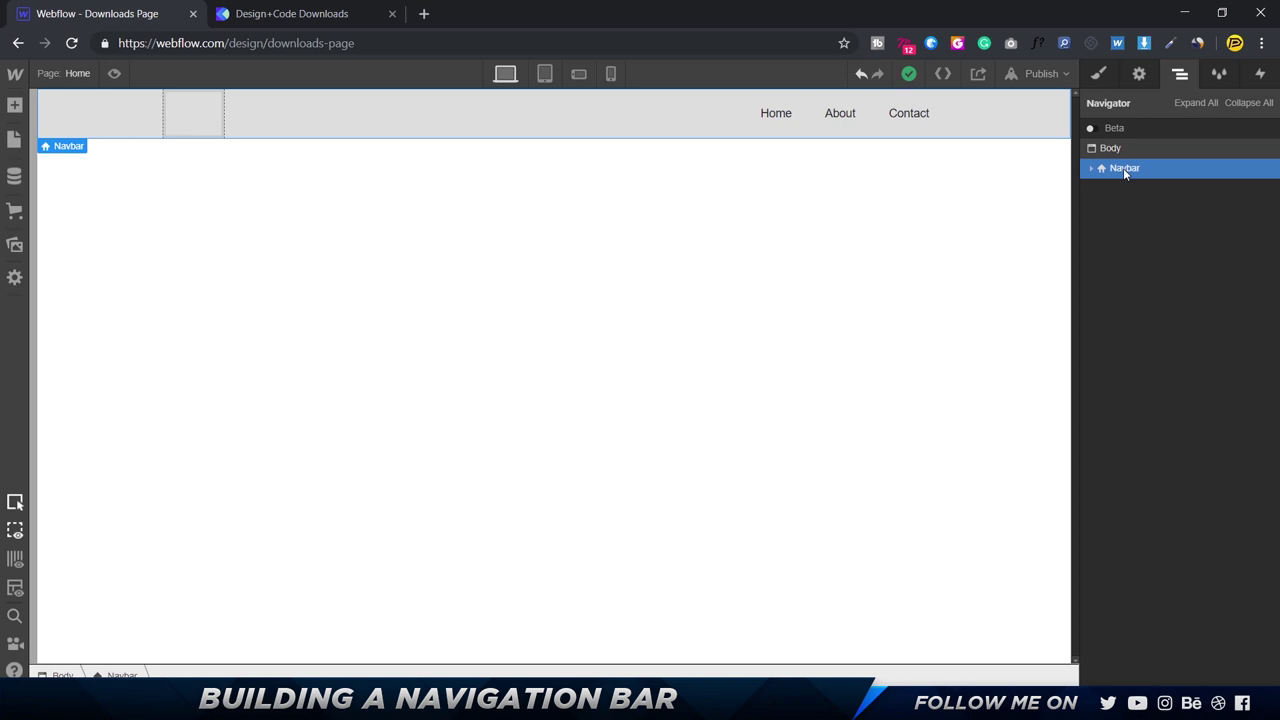
pyautogui.click(1126, 148)
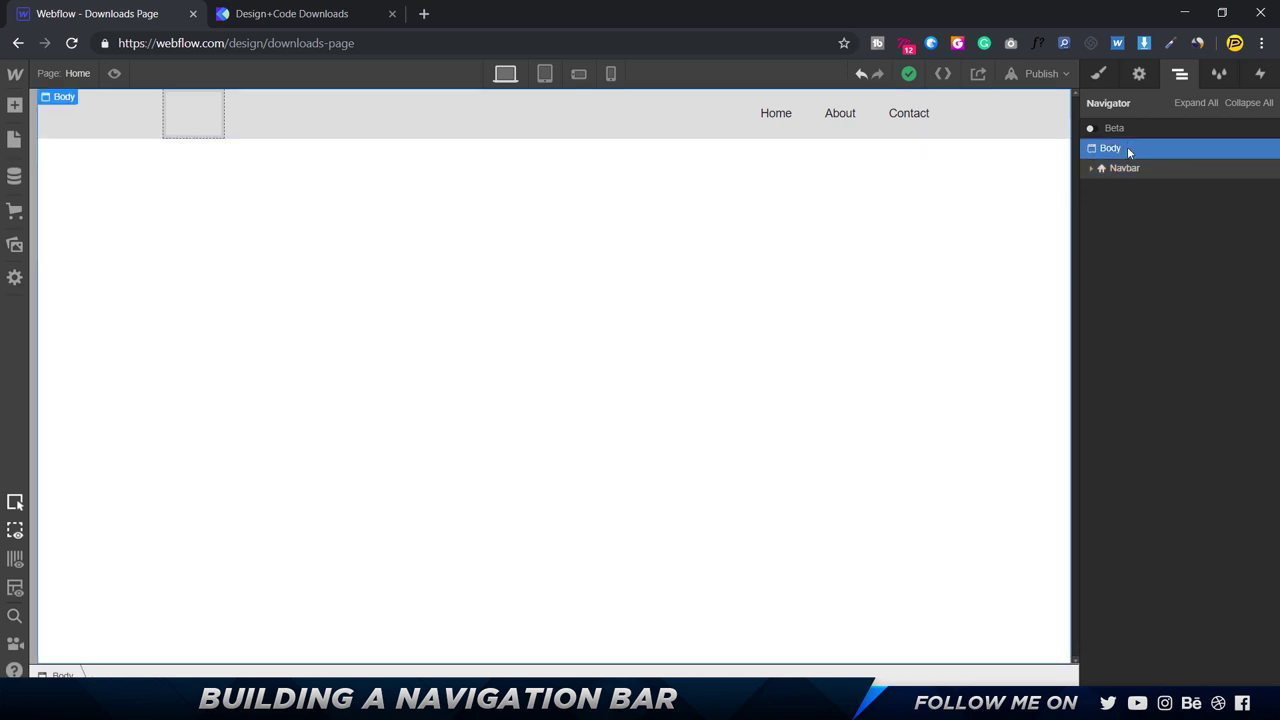
pyautogui.click(1135, 168)
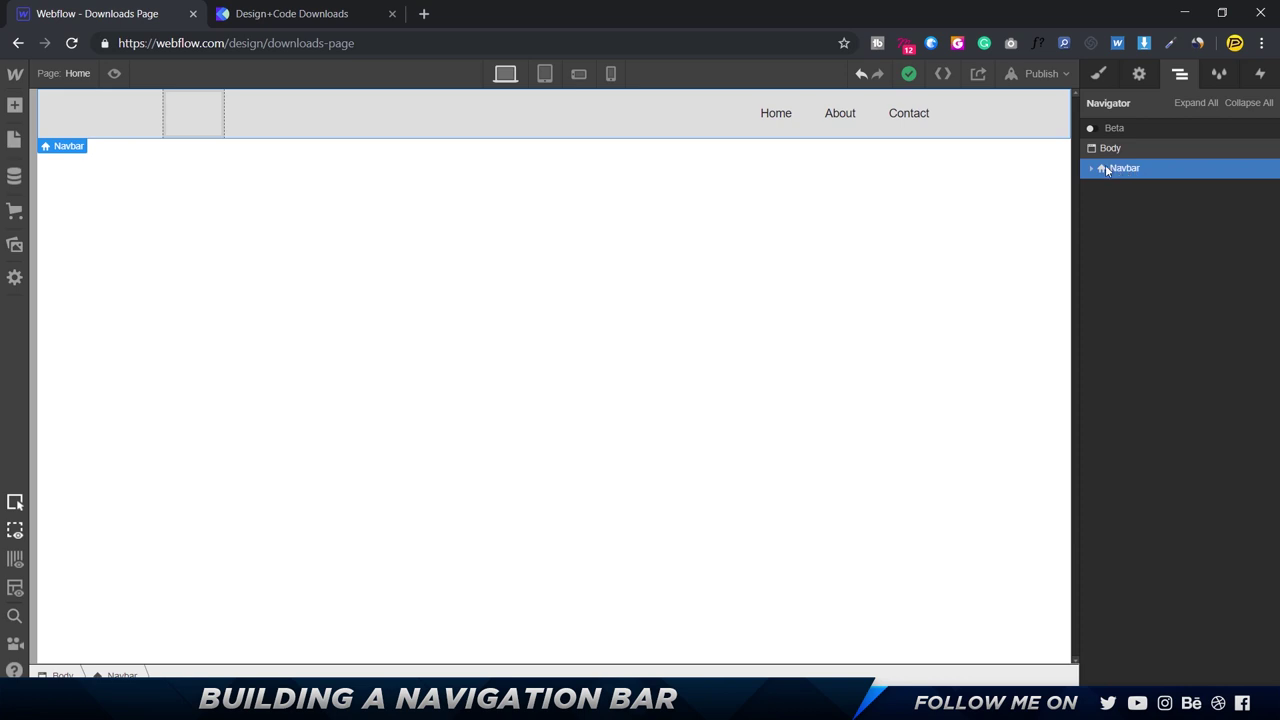
pyautogui.click(1091, 168)
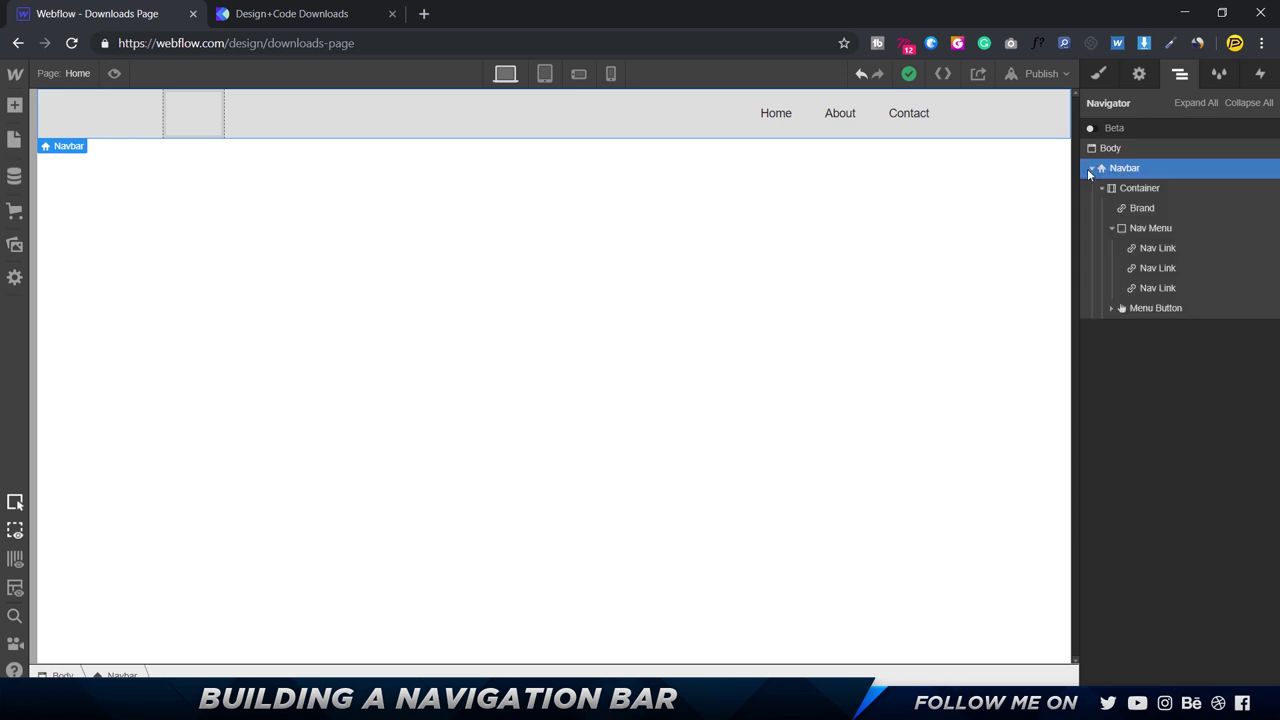
pyautogui.click(1141, 195)
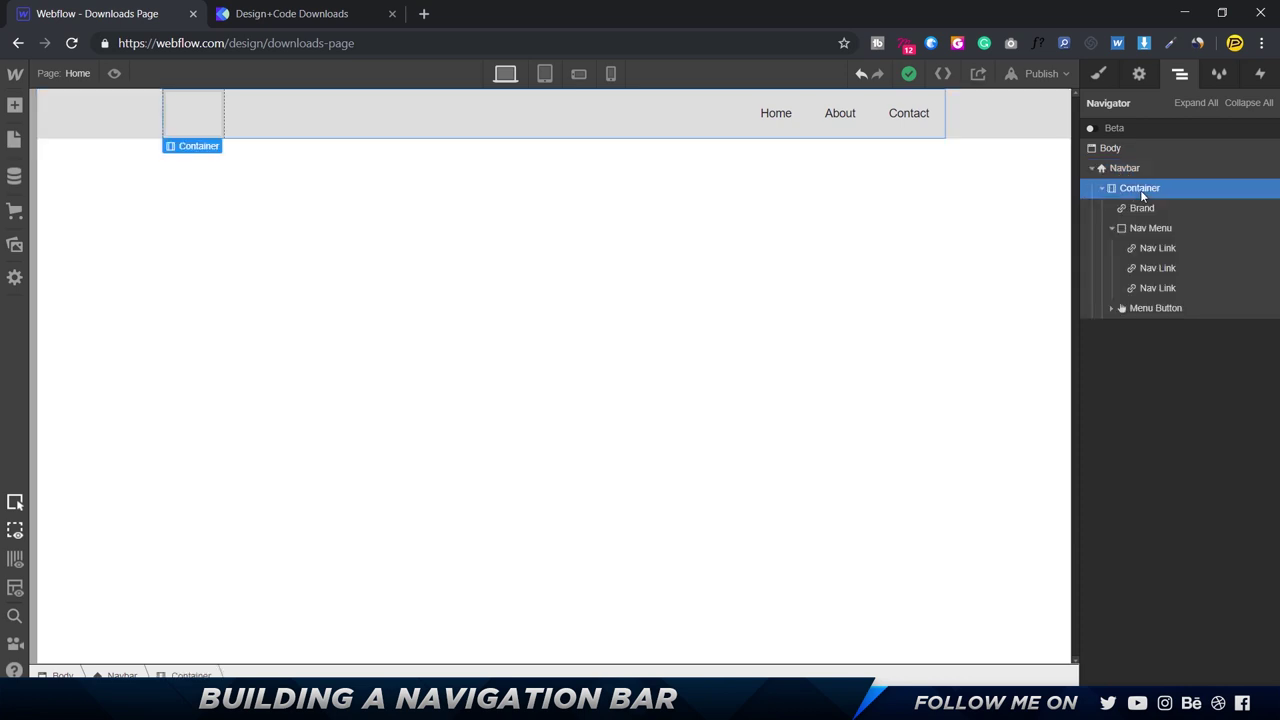
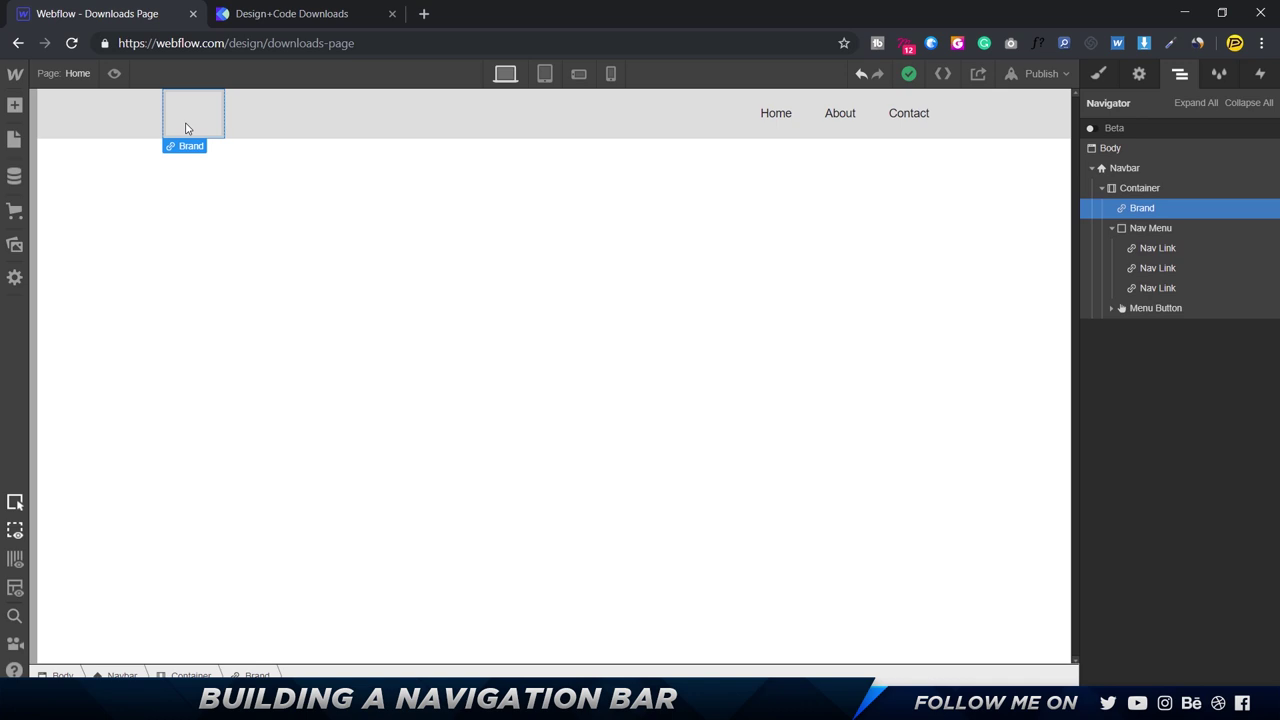
pyautogui.click(1170, 230)
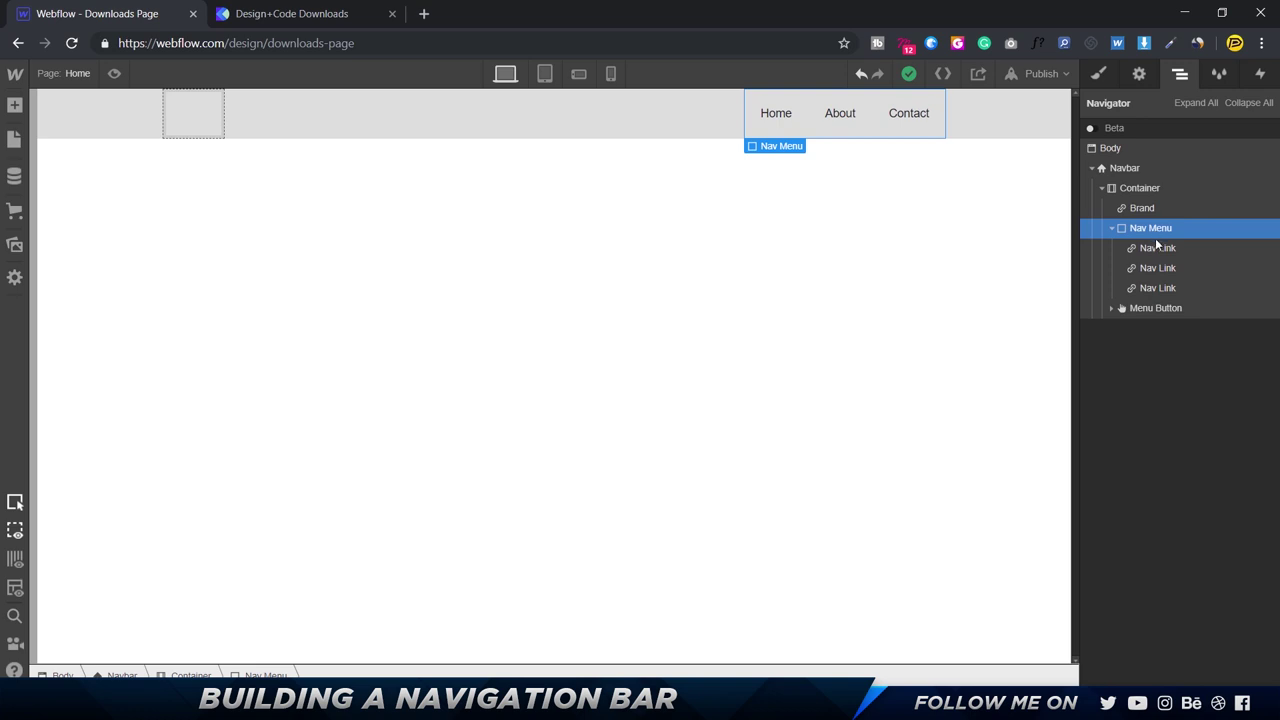
pyautogui.click(1158, 250)
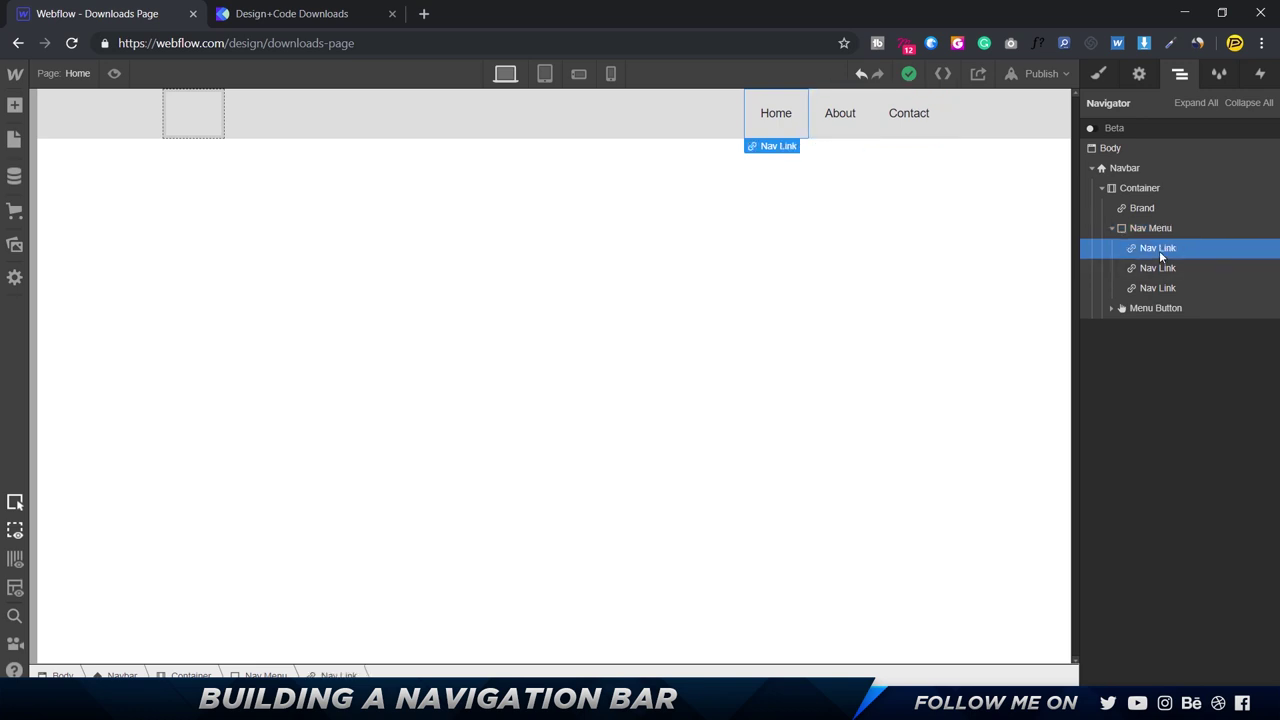
pyautogui.click(1160, 267)
pyautogui.click(1158, 289)
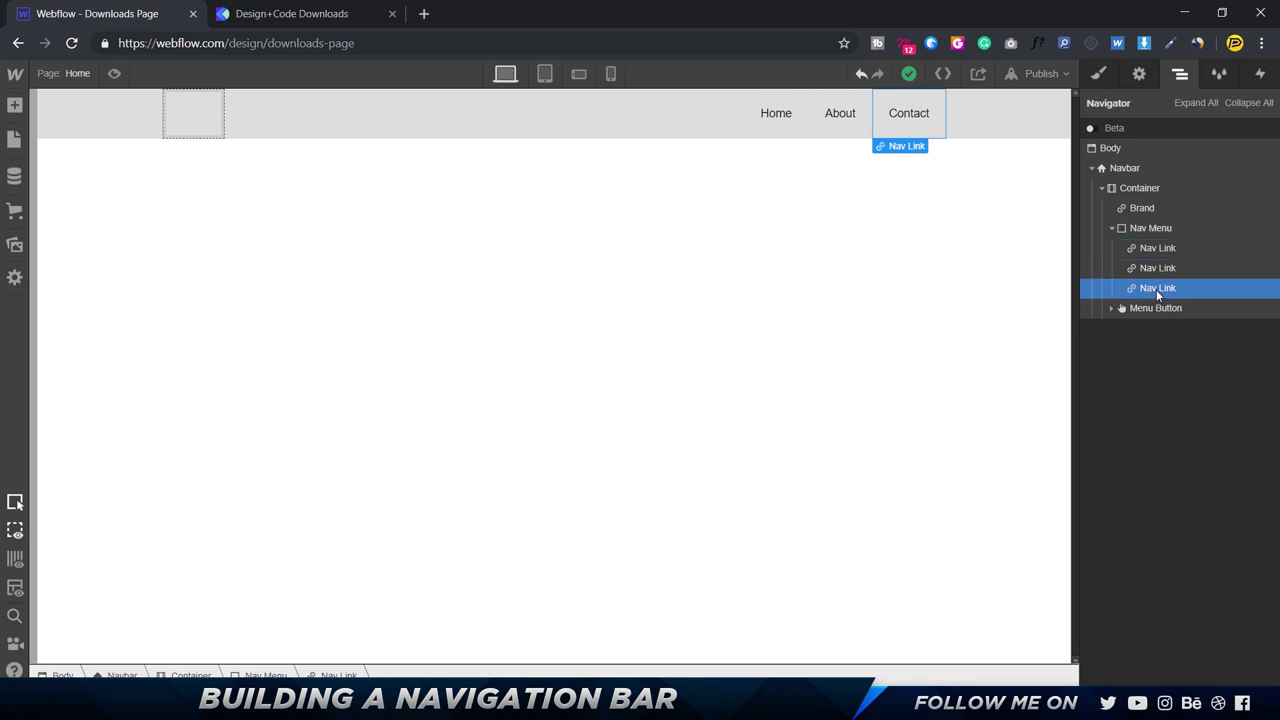
pyautogui.click(1152, 308)
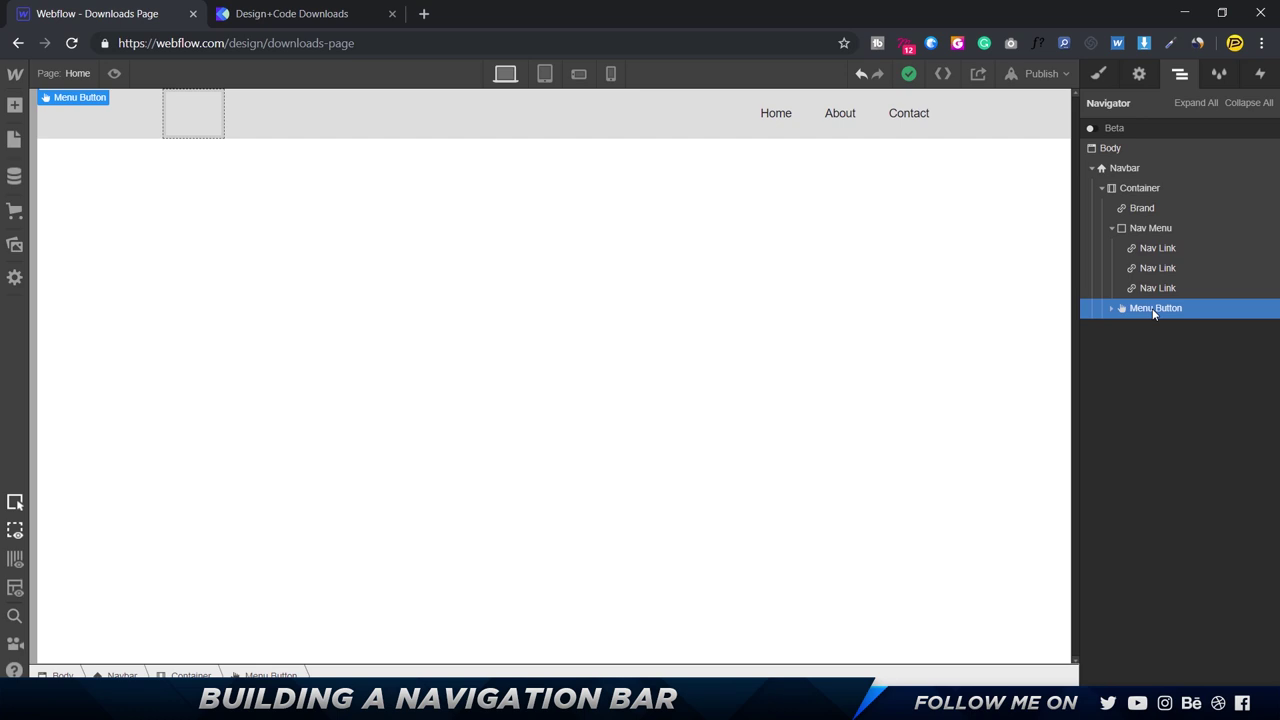
# Step: Compare how the navbar displays its links and menu button at the tablet and desktop breakpoints
pyautogui.click(545, 77)
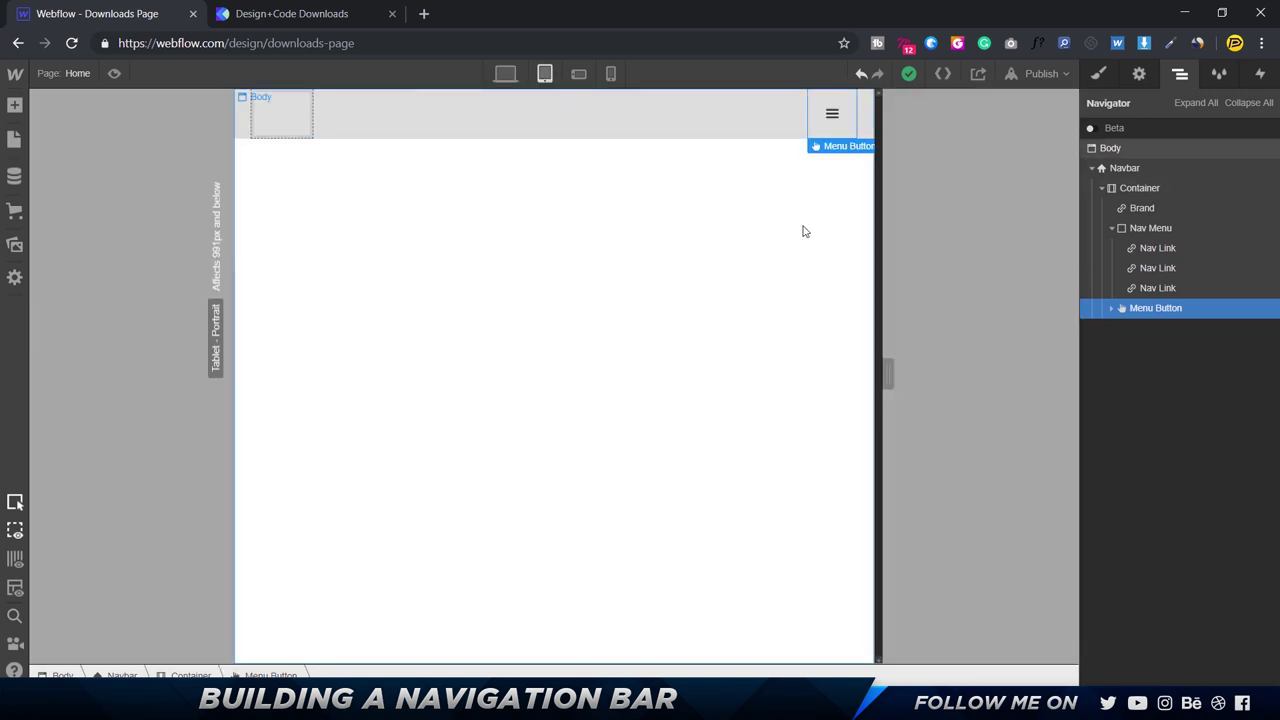
pyautogui.click(505, 74)
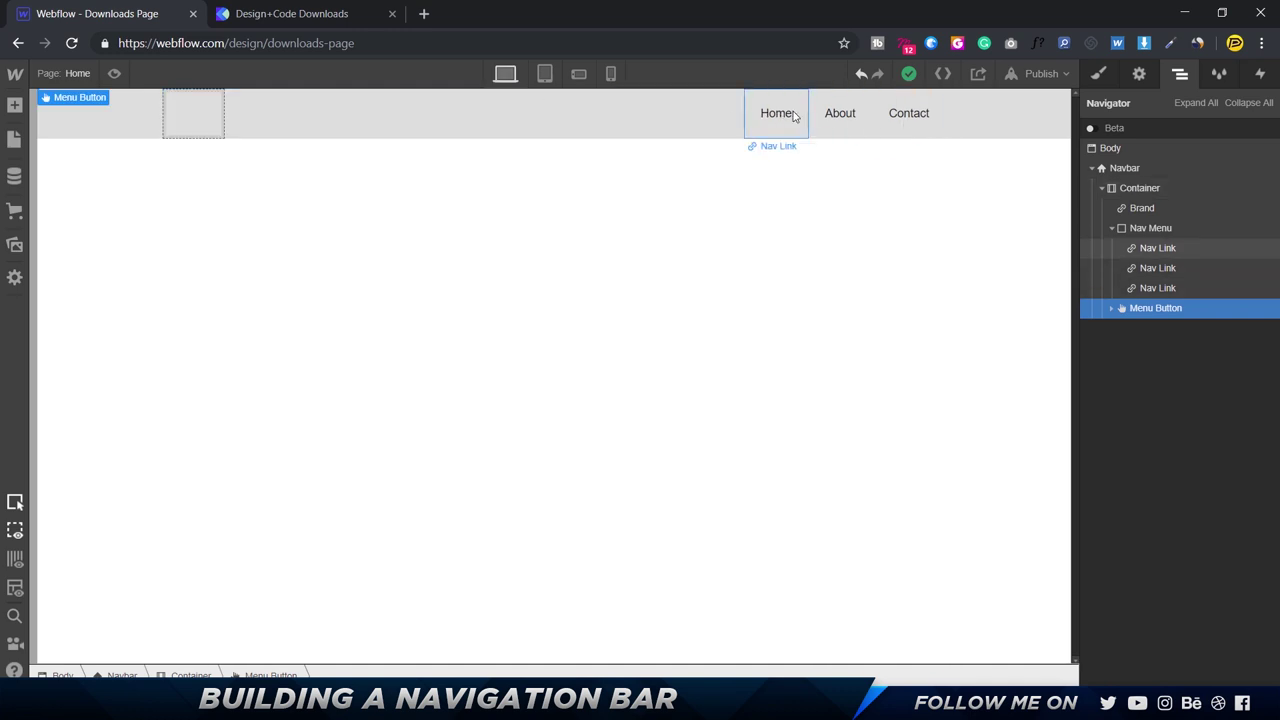
pyautogui.click(545, 77)
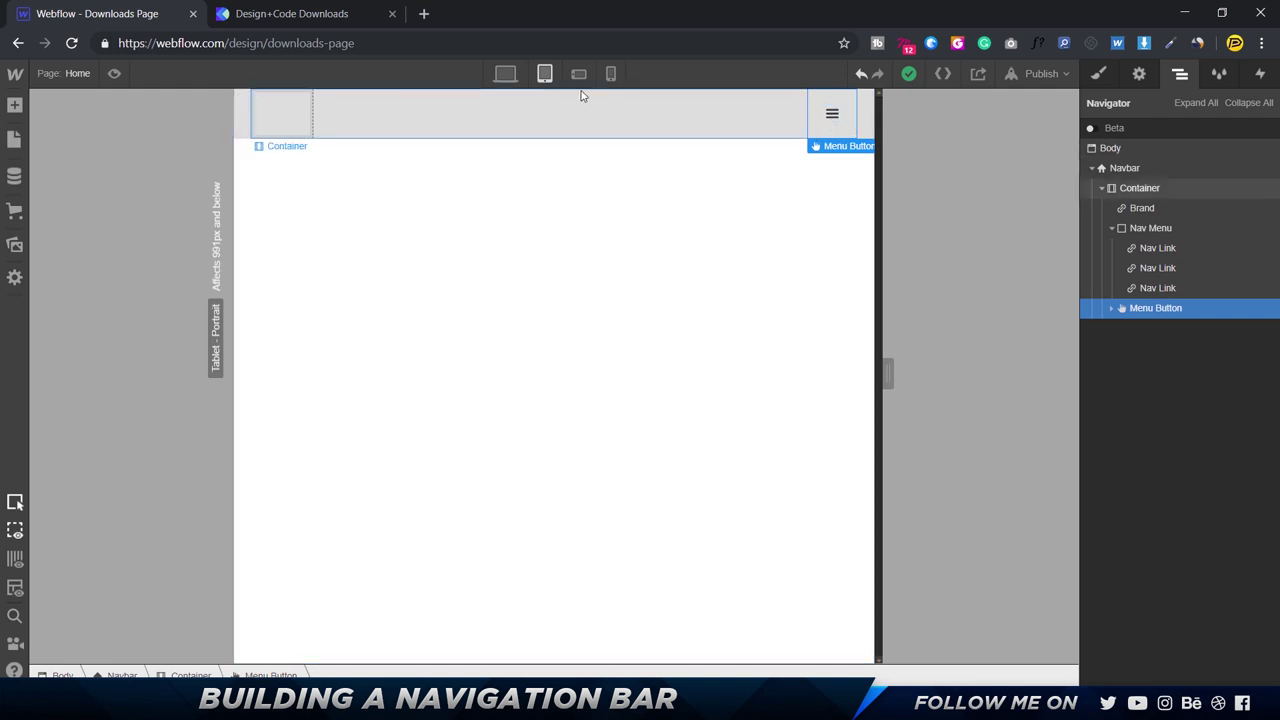
pyautogui.click(507, 75)
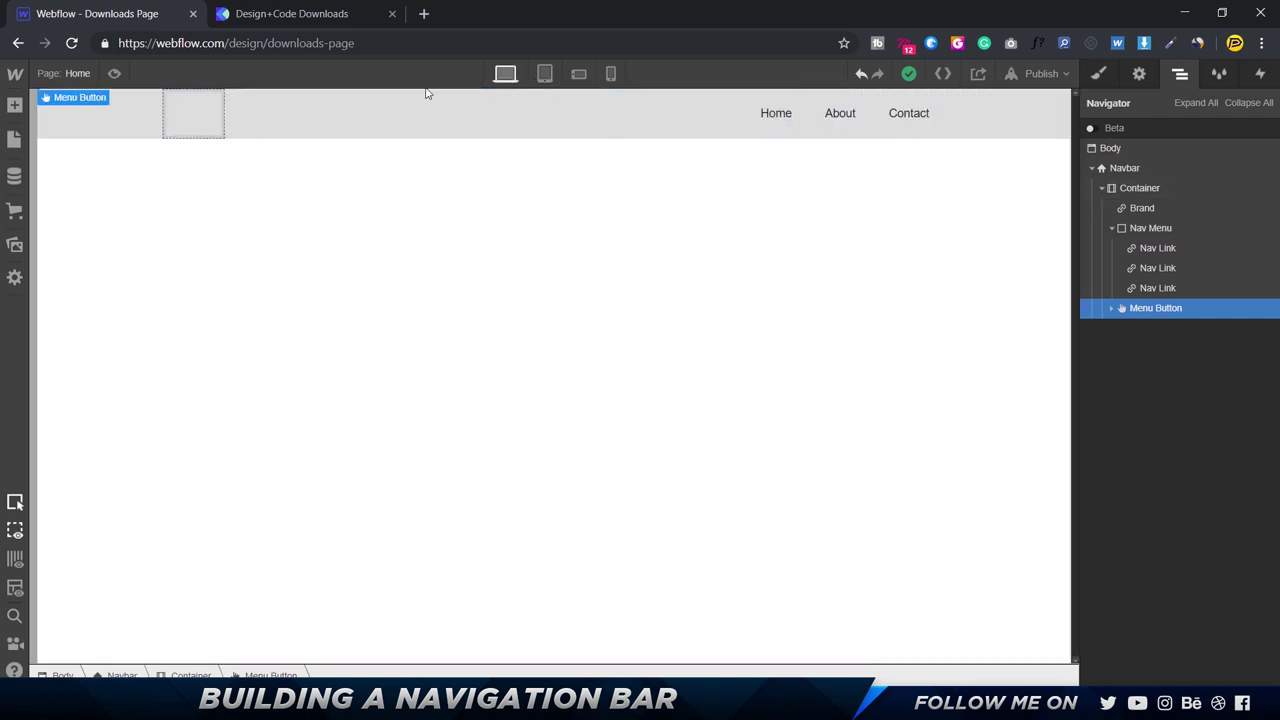
# Step: Preview the page at tablet size, test opening and closing the hamburger menu, and return to desktop editing
pyautogui.click(116, 74)
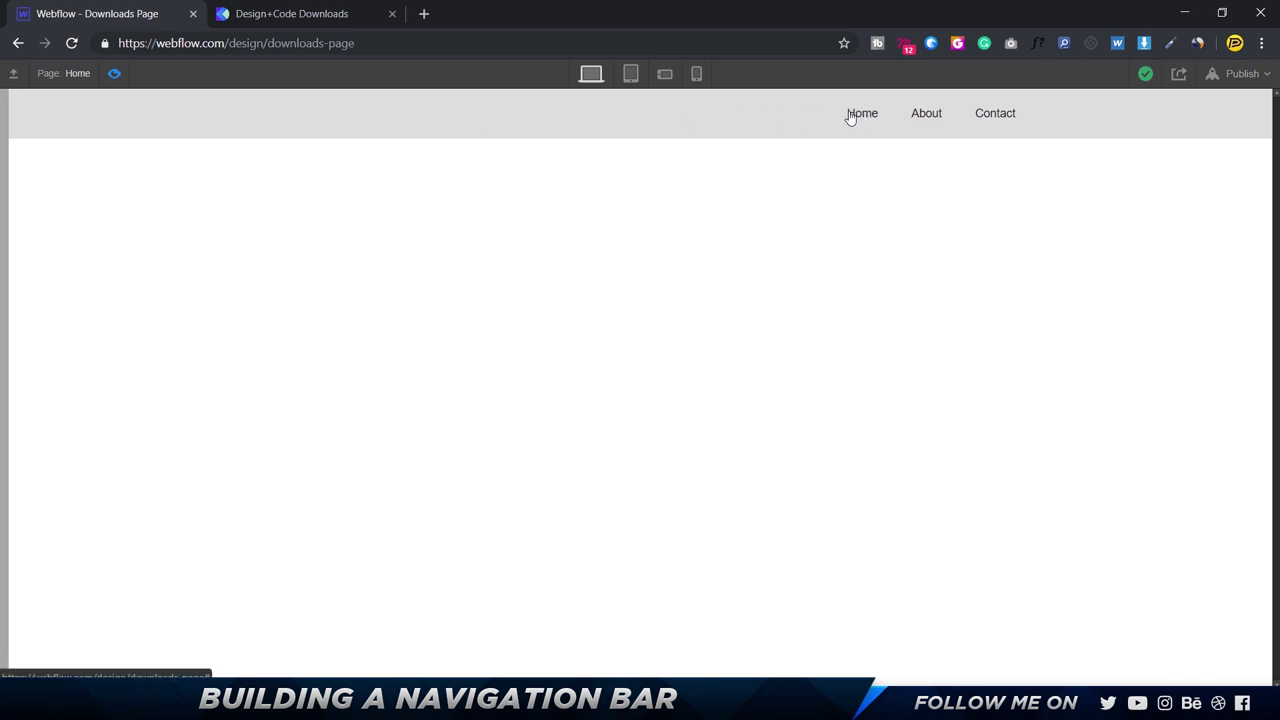
pyautogui.click(631, 74)
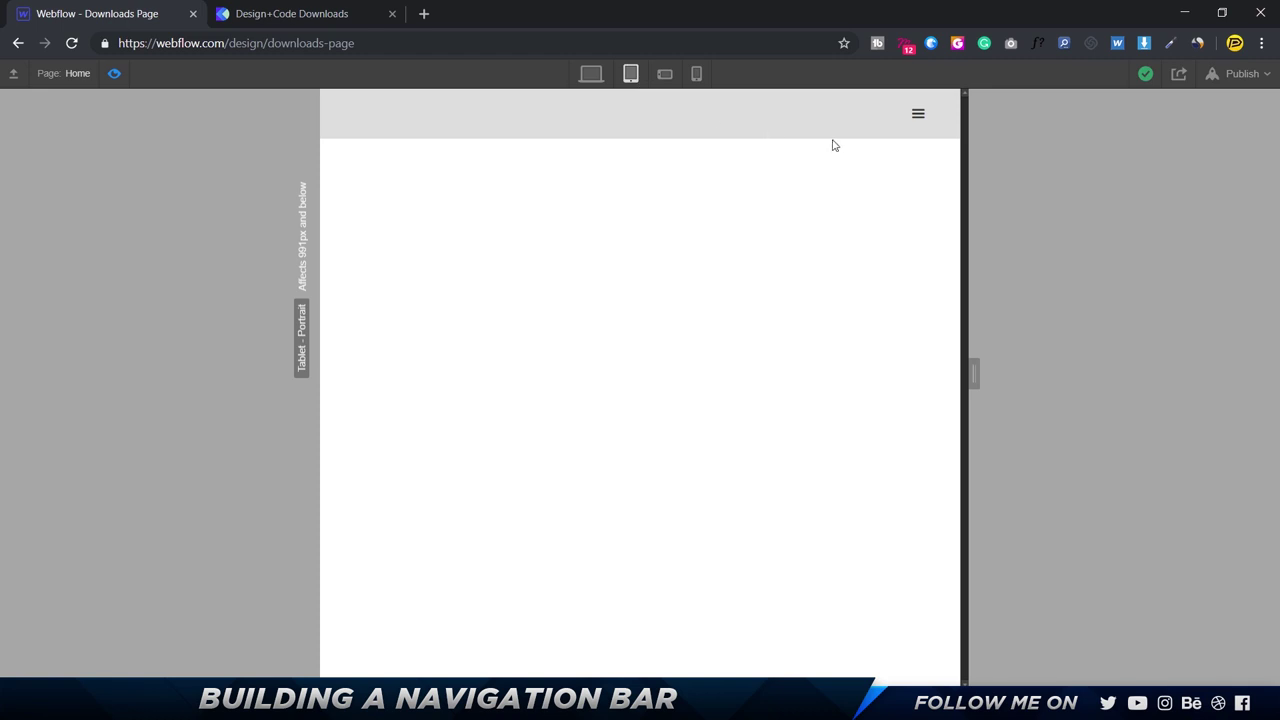
pyautogui.click(918, 115)
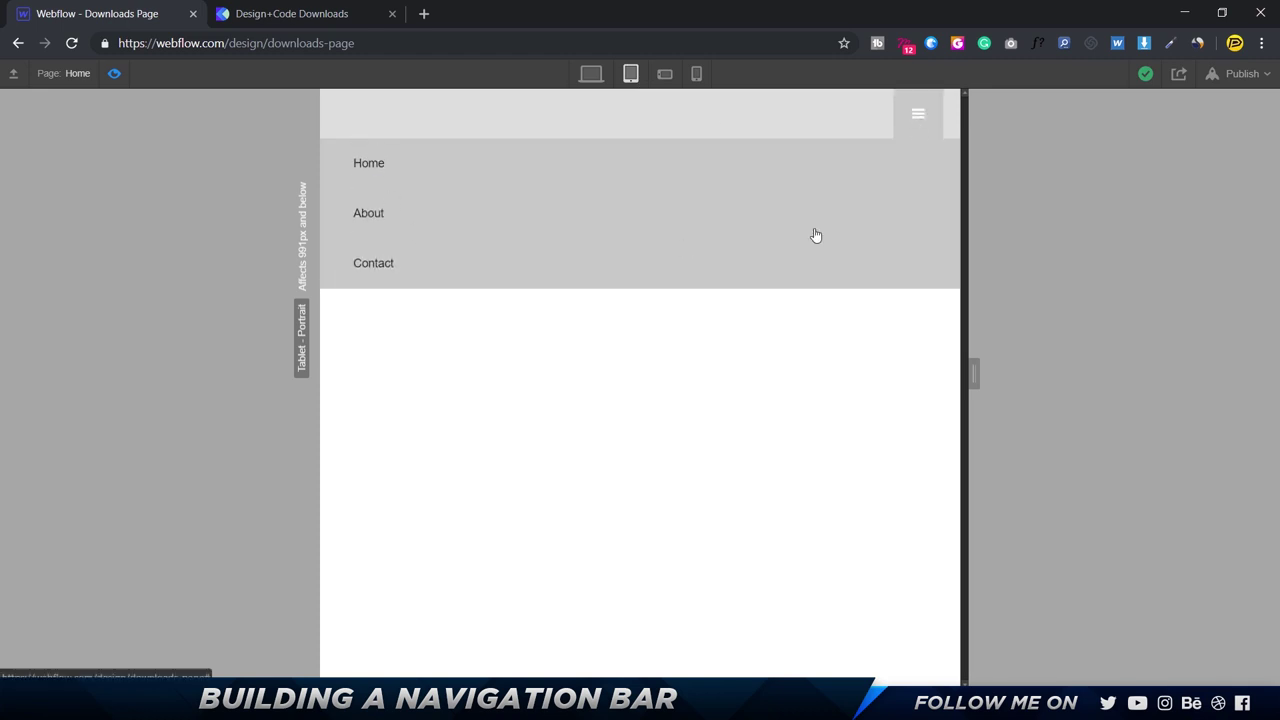
pyautogui.click(919, 118)
pyautogui.click(918, 116)
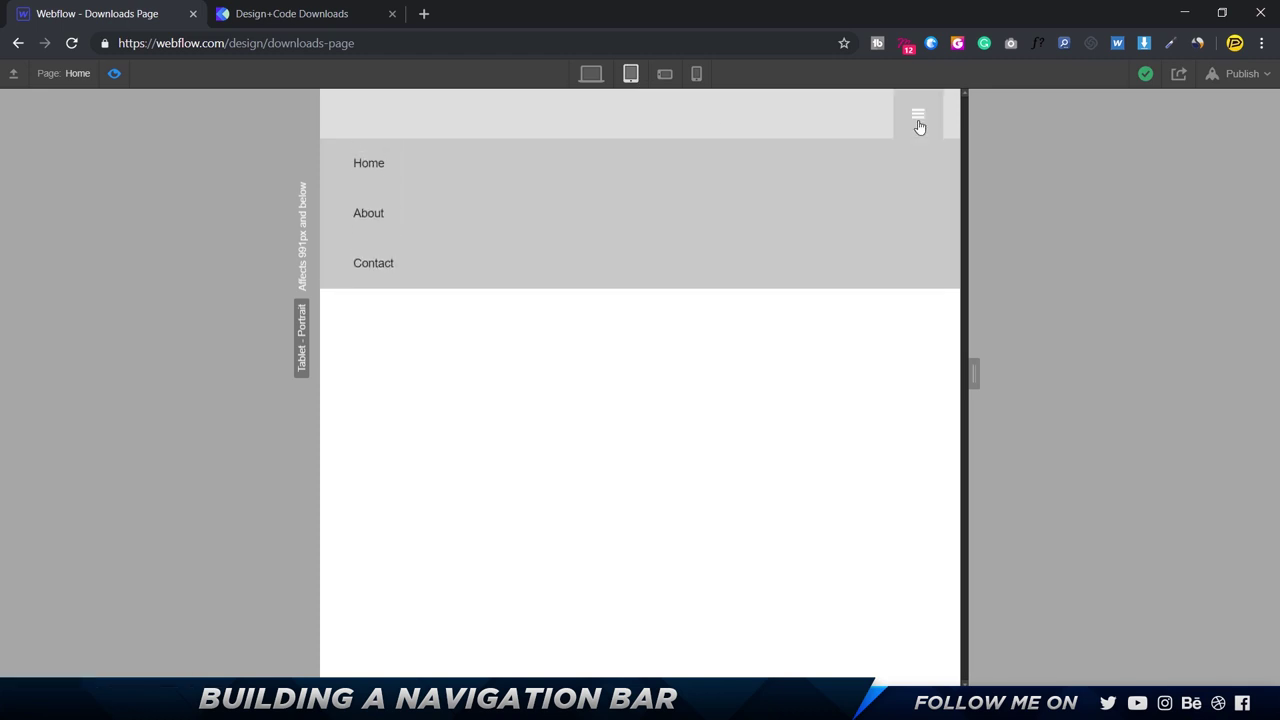
pyautogui.click(918, 116)
pyautogui.click(918, 118)
pyautogui.click(591, 73)
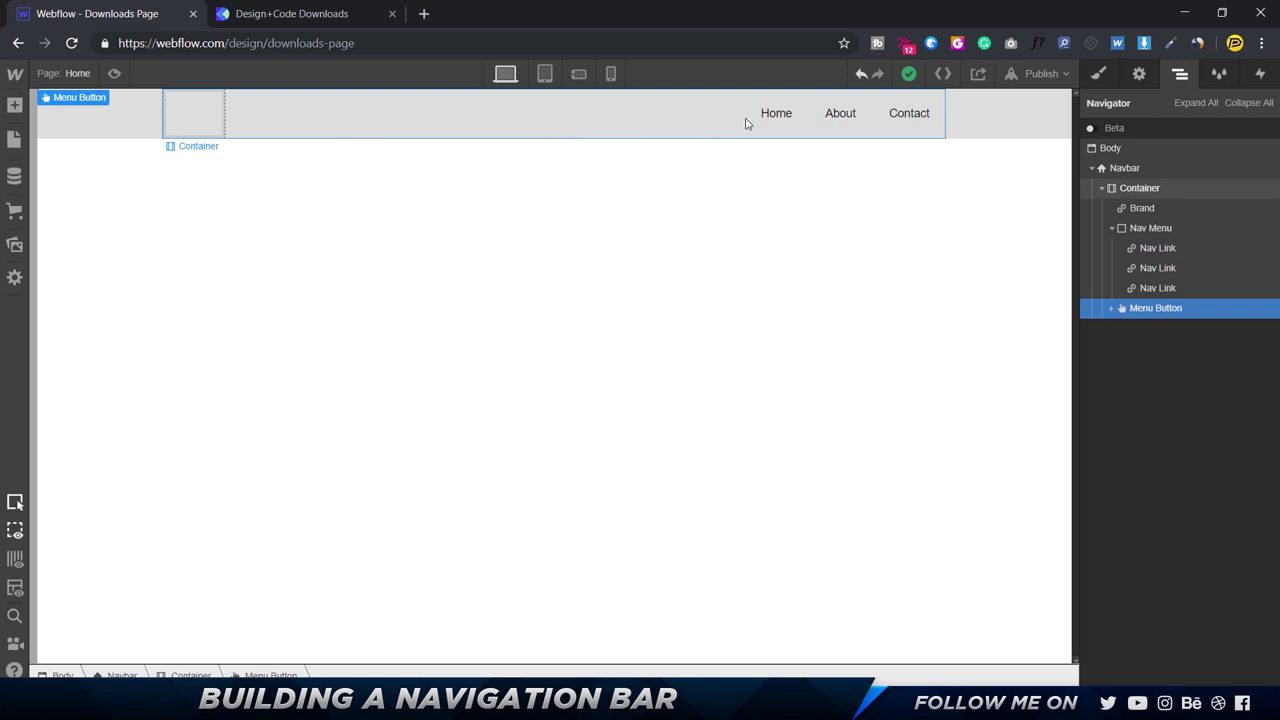
# Step: Check the menu labels on the live designcode.io/downloads page and rename the Webflow navbar's Home link to Courses
pyautogui.click(310, 14)
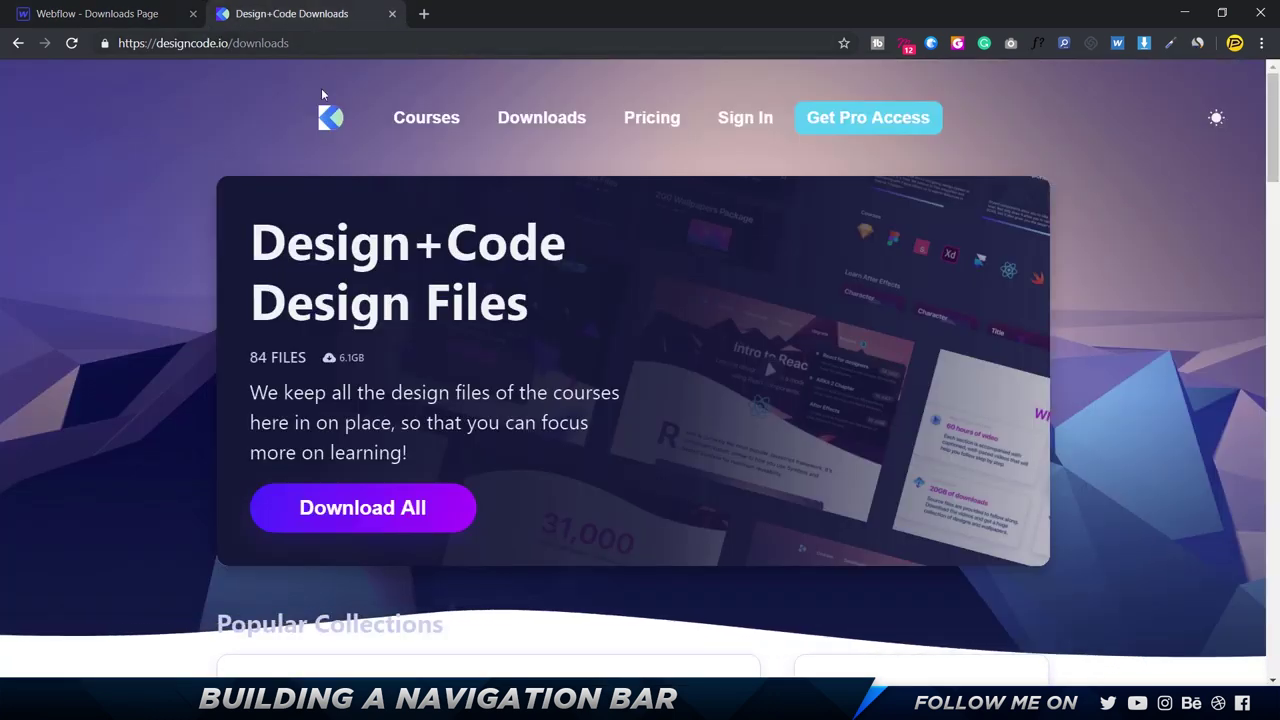
pyautogui.click(140, 14)
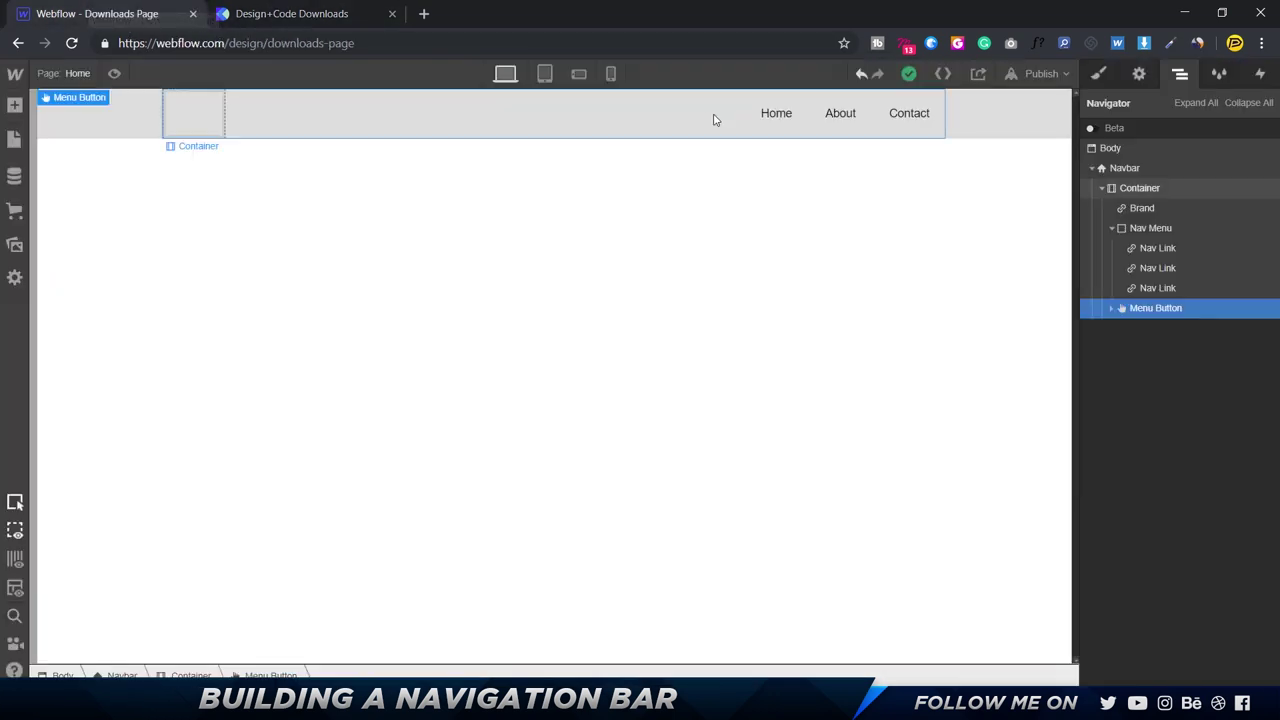
pyautogui.click(786, 114)
pyautogui.doubleClick(786, 114)
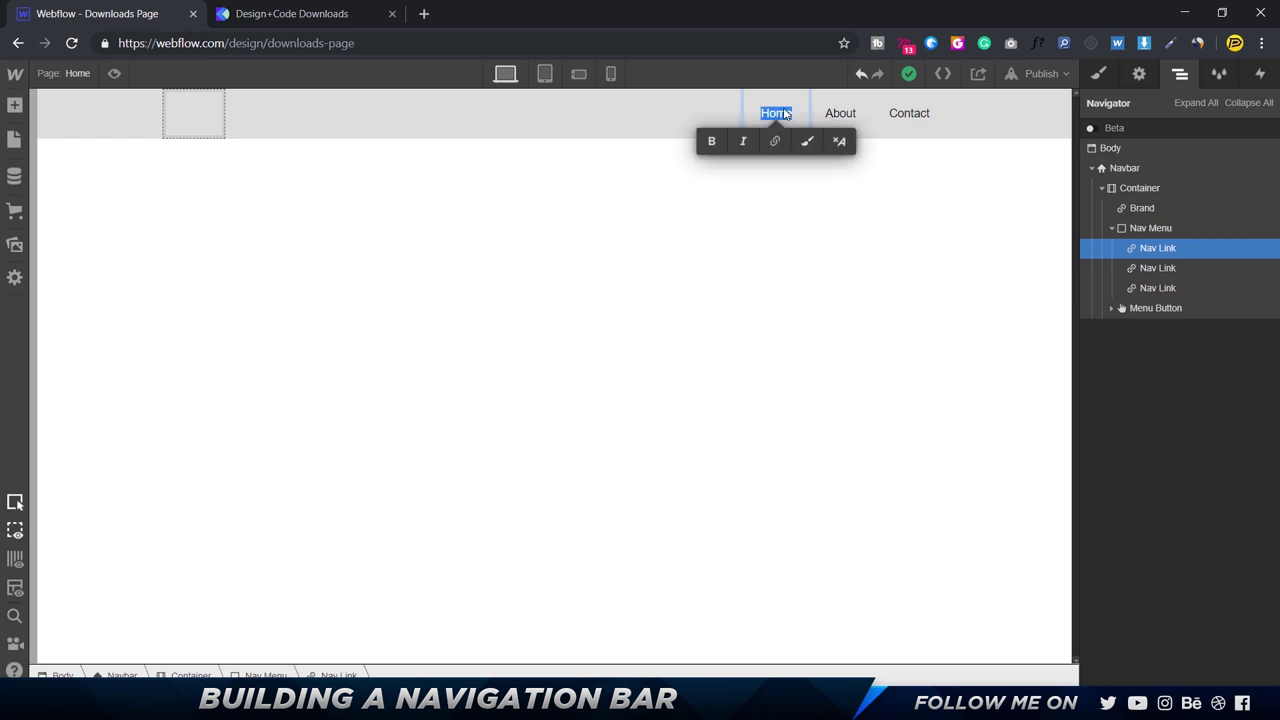
pyautogui.write('Courses')
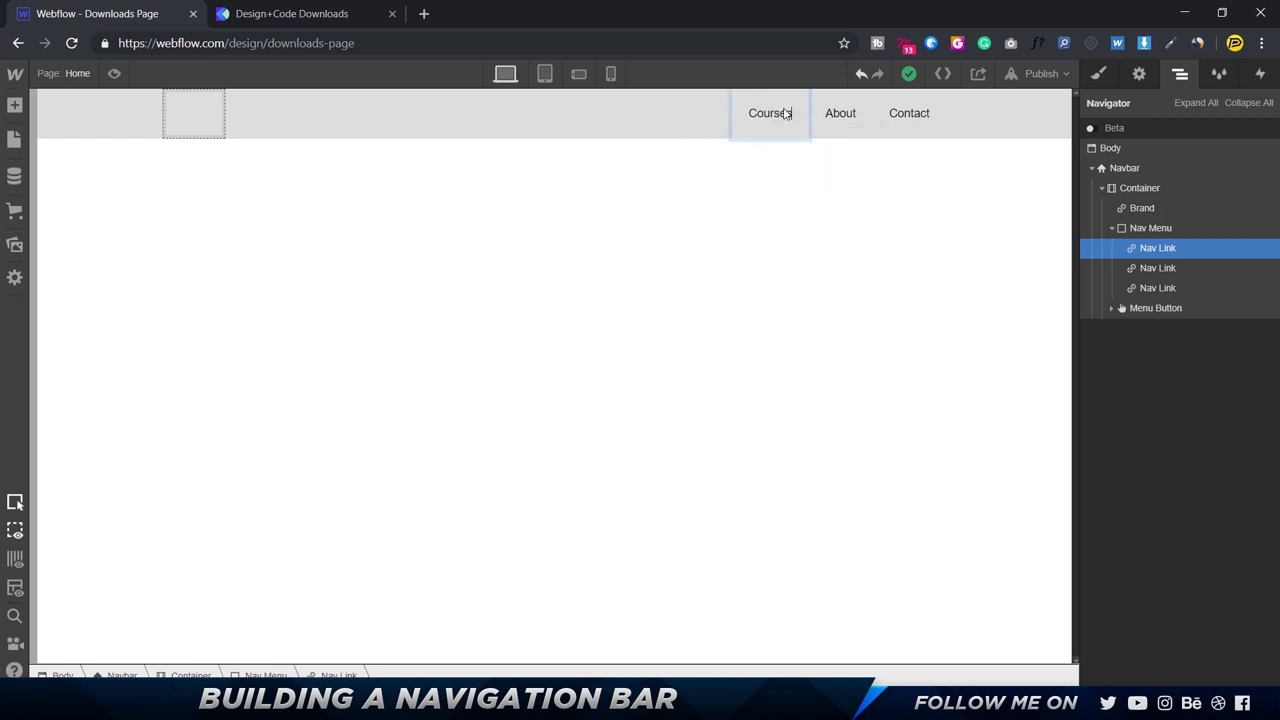
pyautogui.click(837, 209)
# Step: Rename the navbar's About link to Pricing
pyautogui.click(831, 117)
pyautogui.click(840, 113)
pyautogui.doubleClick(862, 113)
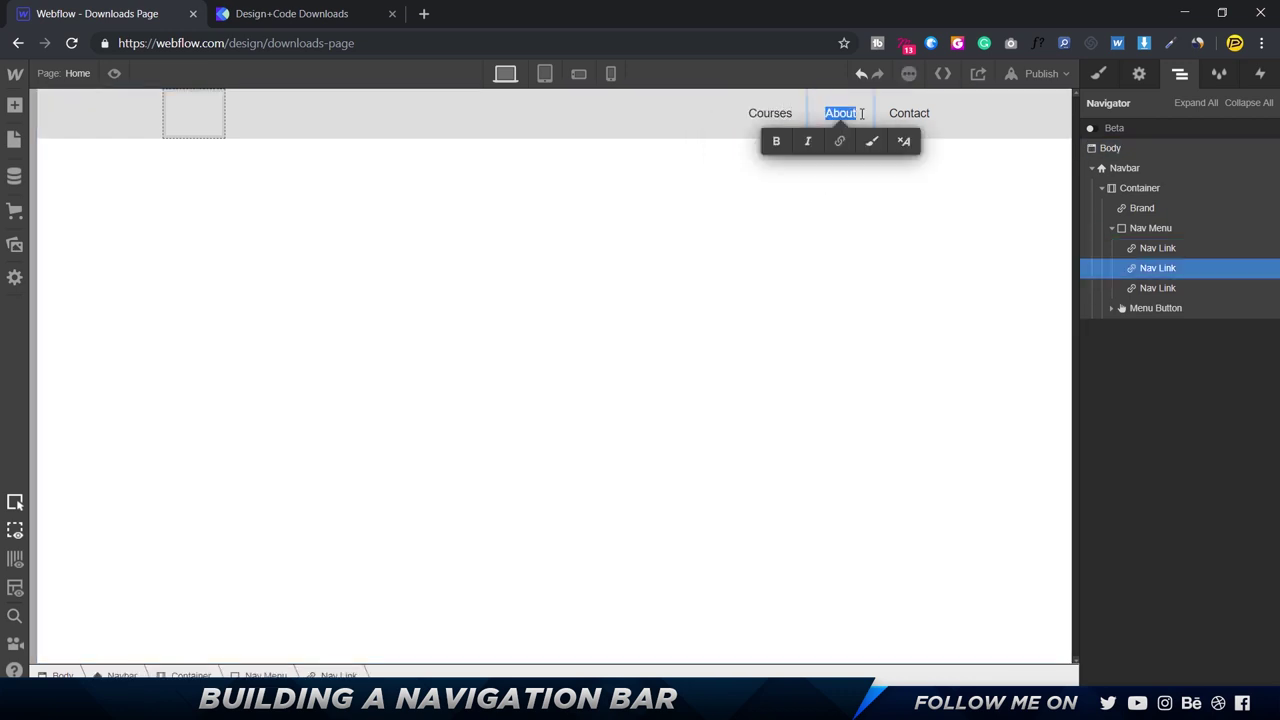
pyautogui.write('Pricing')
pyautogui.press('Escape')
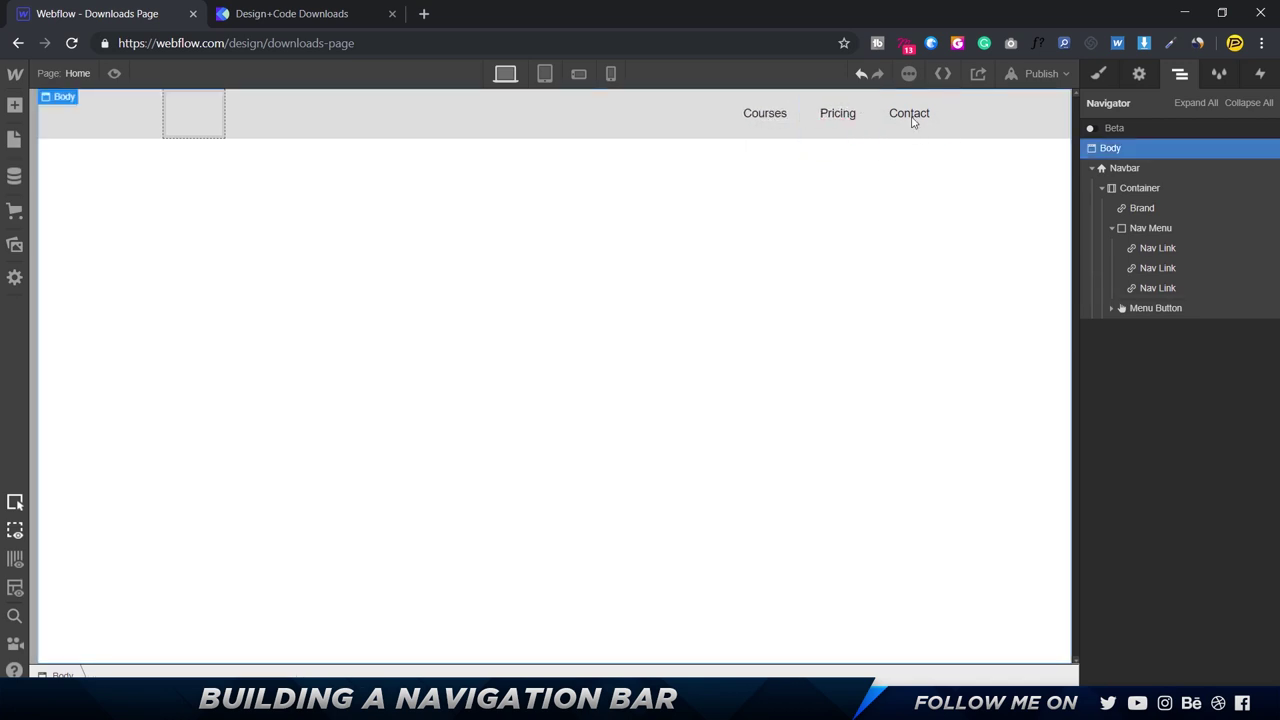
# Step: Rename the navbar's Contact link to Sign In
pyautogui.click(911, 122)
pyautogui.doubleClick(912, 120)
pyautogui.write('Sign In')
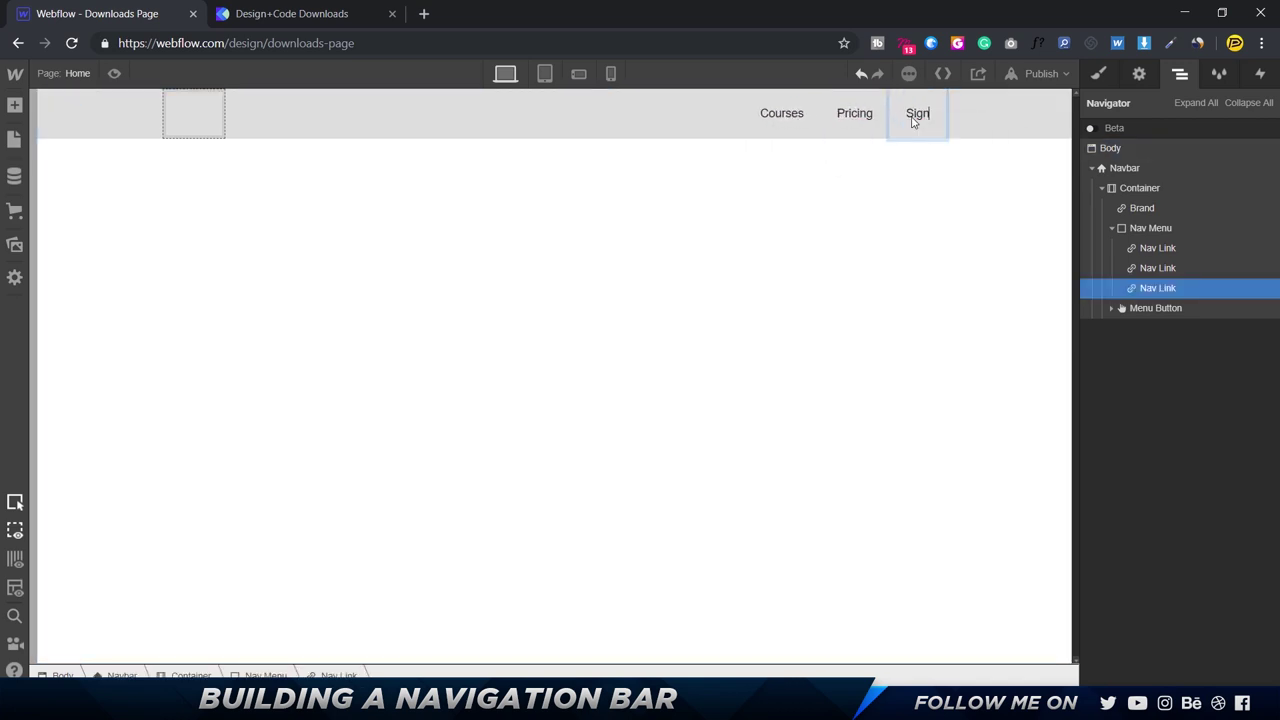
pyautogui.click(917, 236)
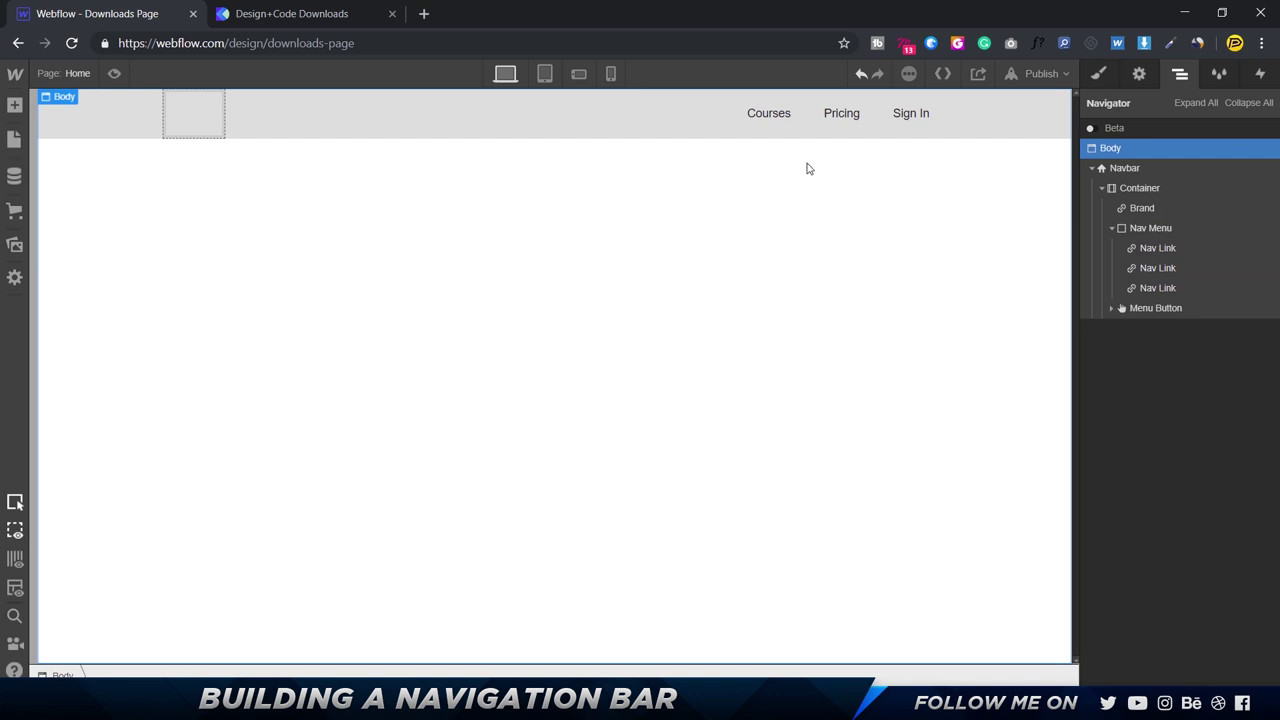
# Step: Create a class named Navigation Links on the Courses link
pyautogui.click(766, 120)
pyautogui.click(1100, 74)
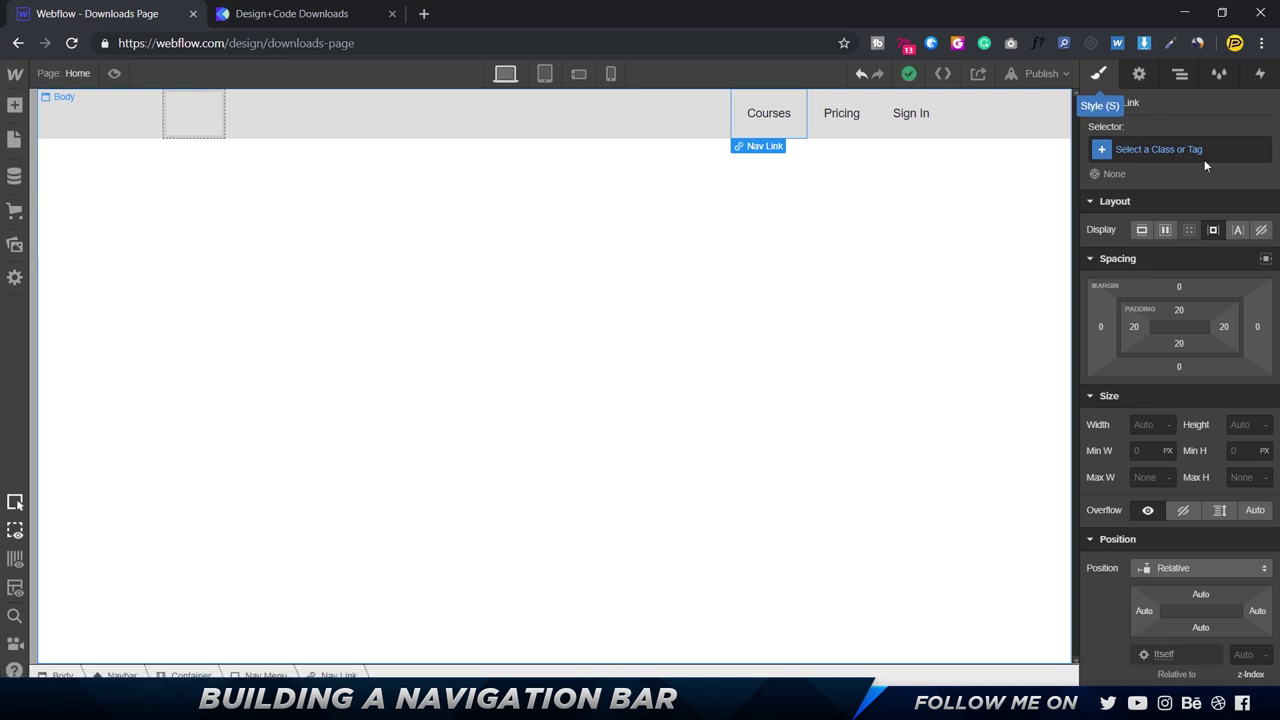
pyautogui.scroll(-5, 1187, 566)
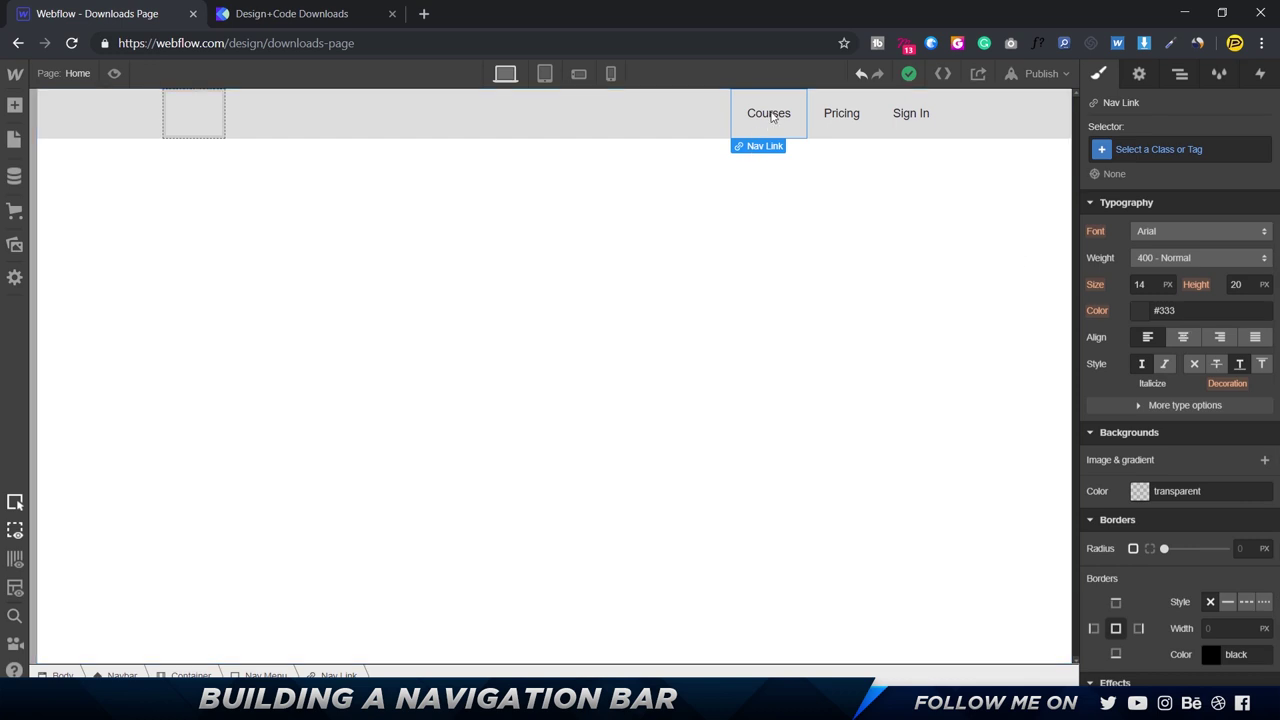
pyautogui.click(1138, 152)
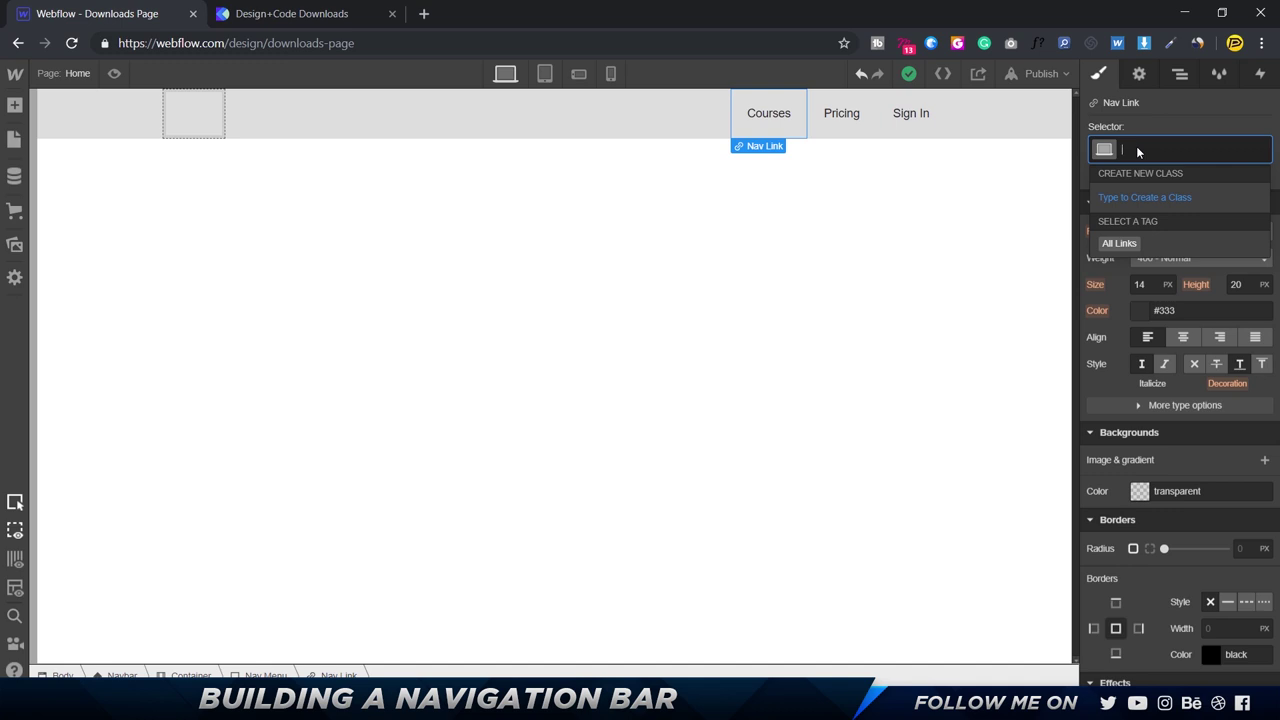
pyautogui.write('Nav')
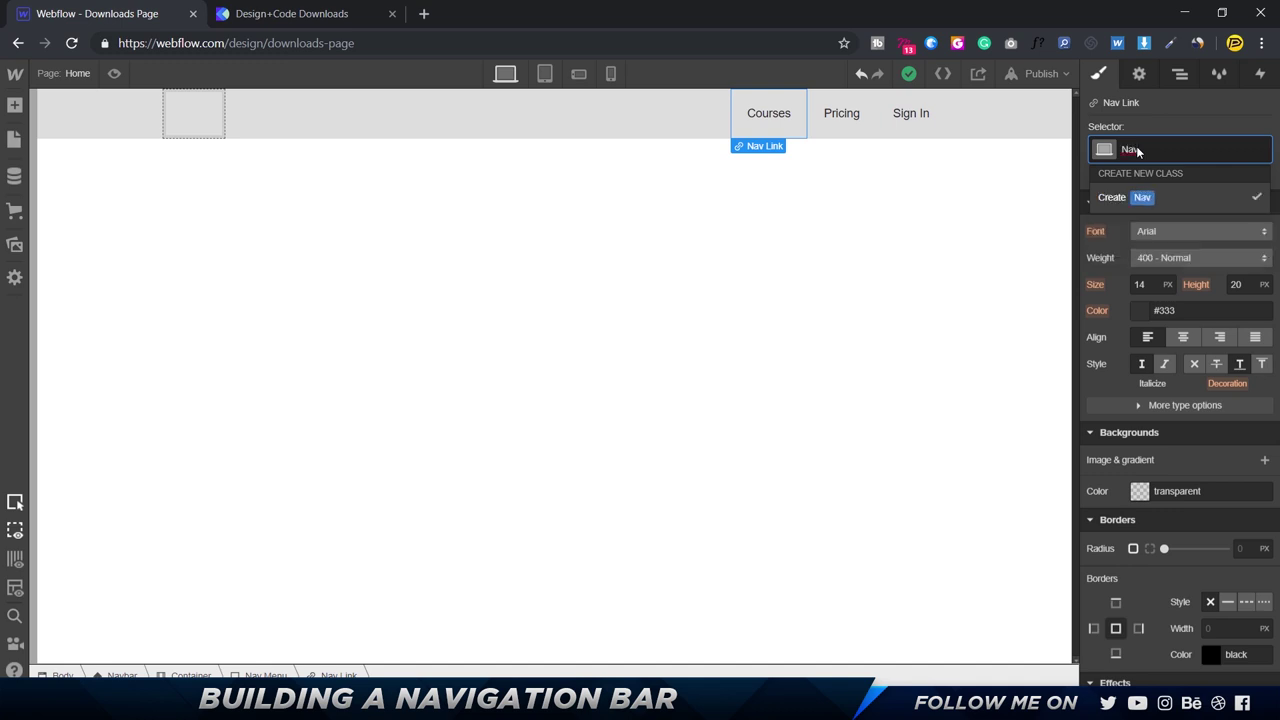
pyautogui.write('igation Lin')
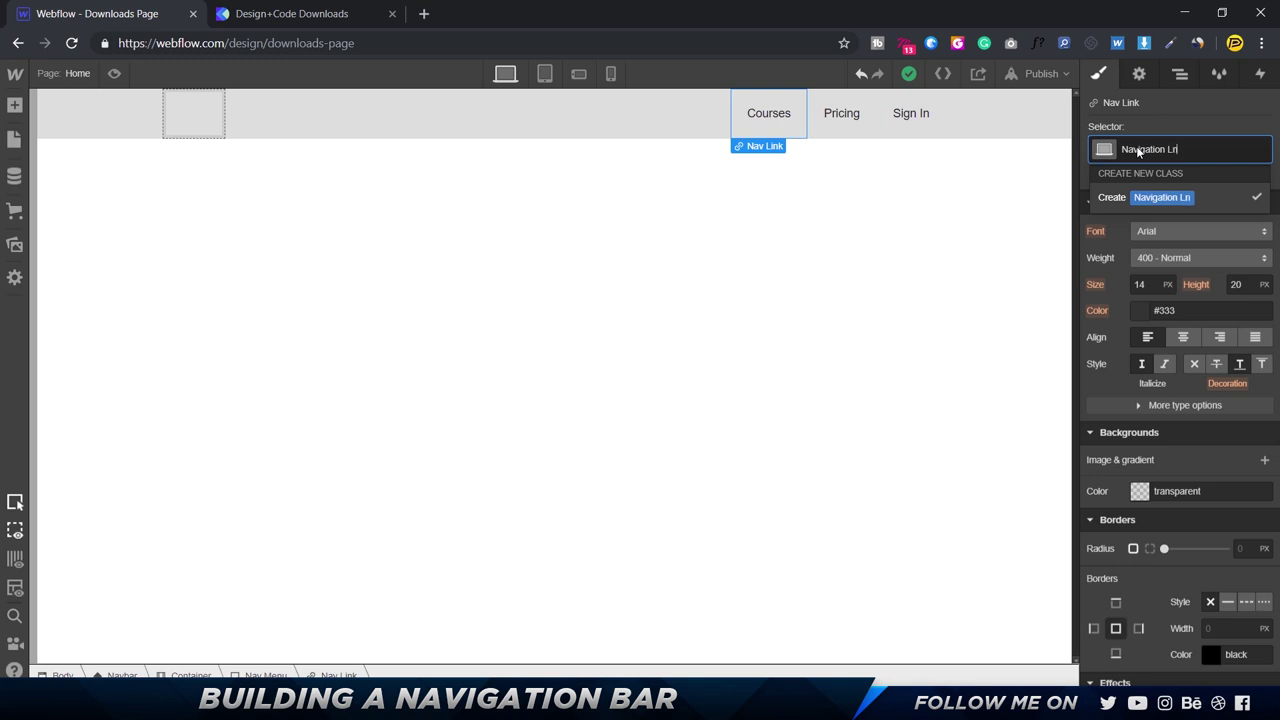
pyautogui.write('k')
pyautogui.press('BackSpace')
pyautogui.press('BackSpace')
pyautogui.write('inks')
pyautogui.press('Return')
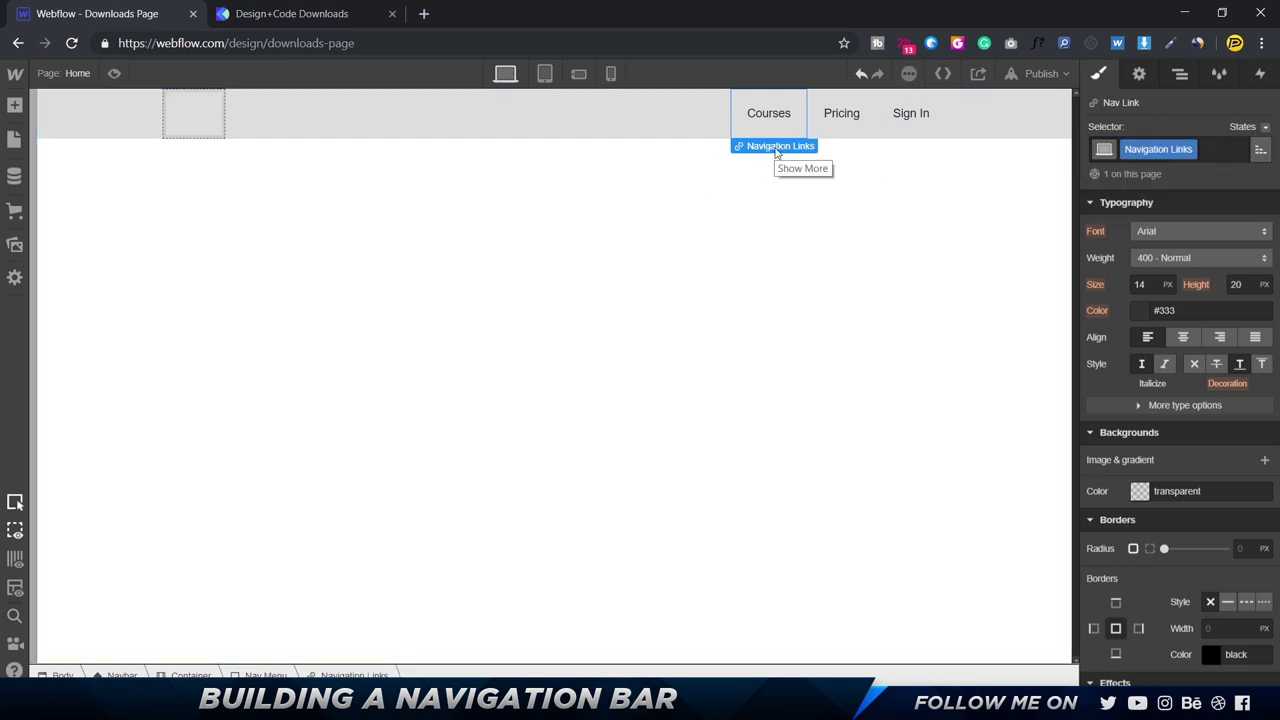
# Step: Switch to the Figma design and inspect the font, weight, size and fill colour of the Courses navigation text
pyautogui.click(1099, 74)
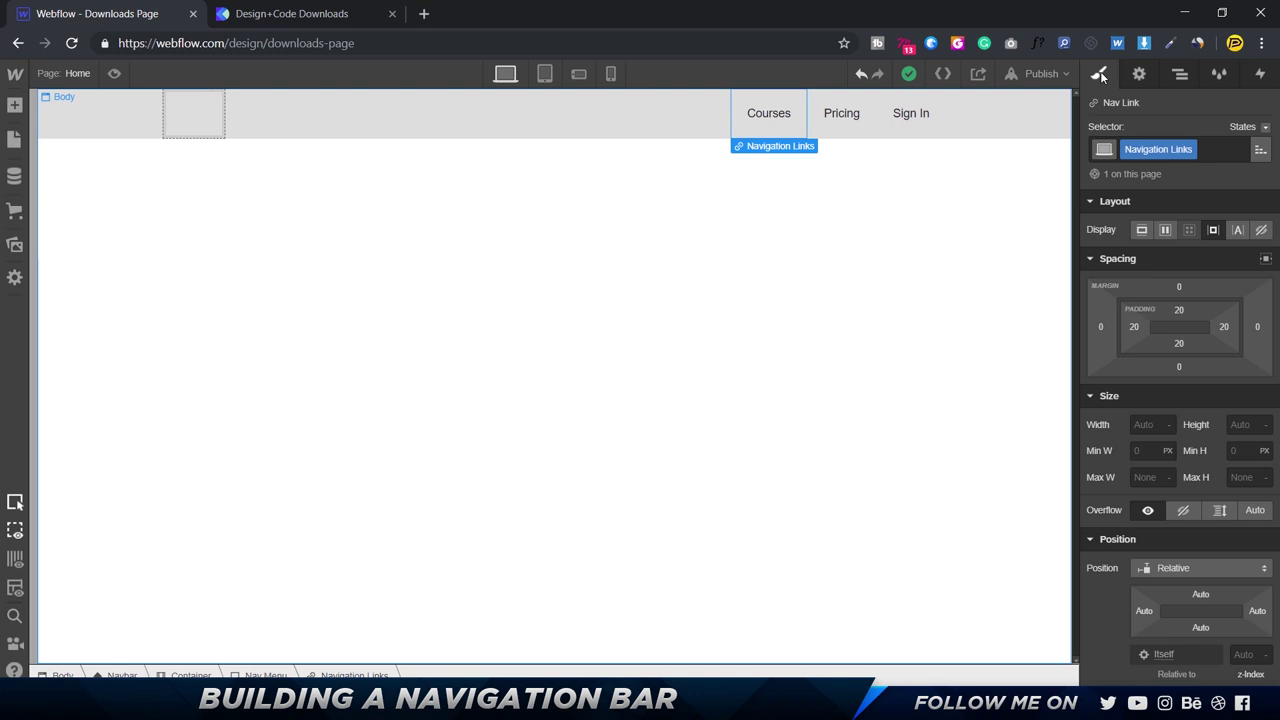
pyautogui.hotkey('alt', 'Tab')
pyautogui.click(468, 192)
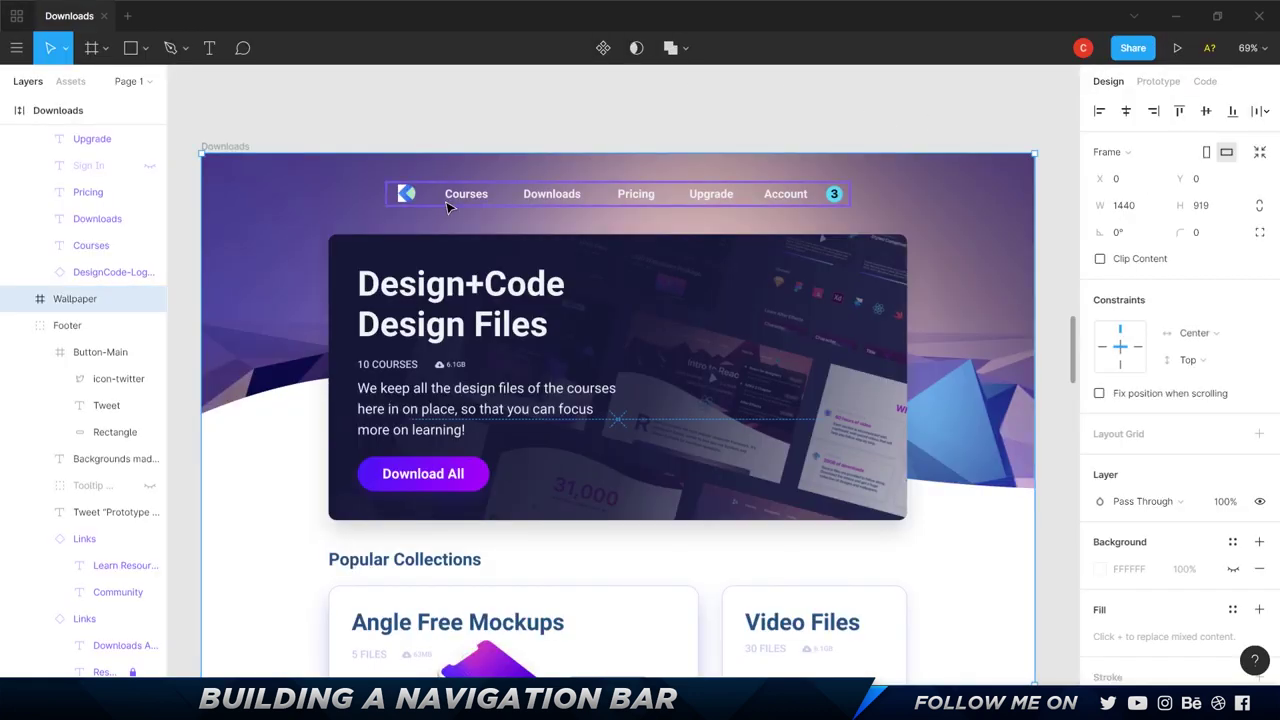
pyautogui.scroll(5, 480, 190)
pyautogui.click(475, 180)
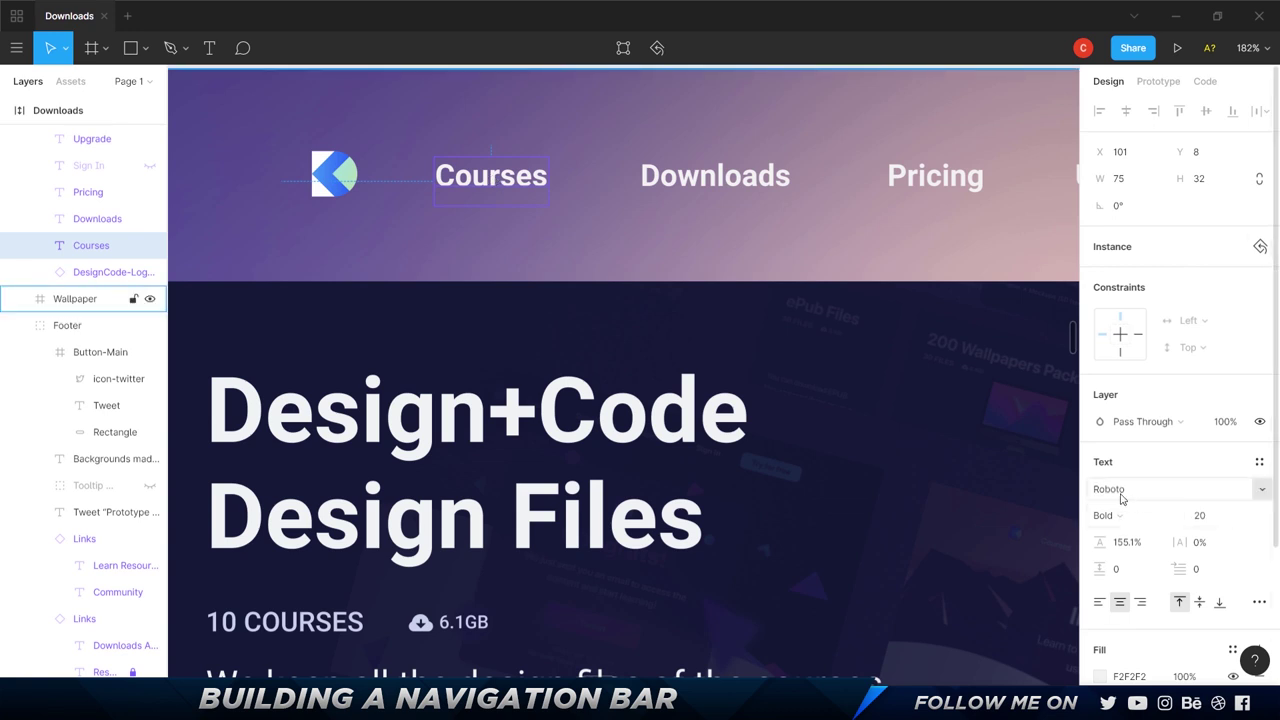
pyautogui.click(1210, 520)
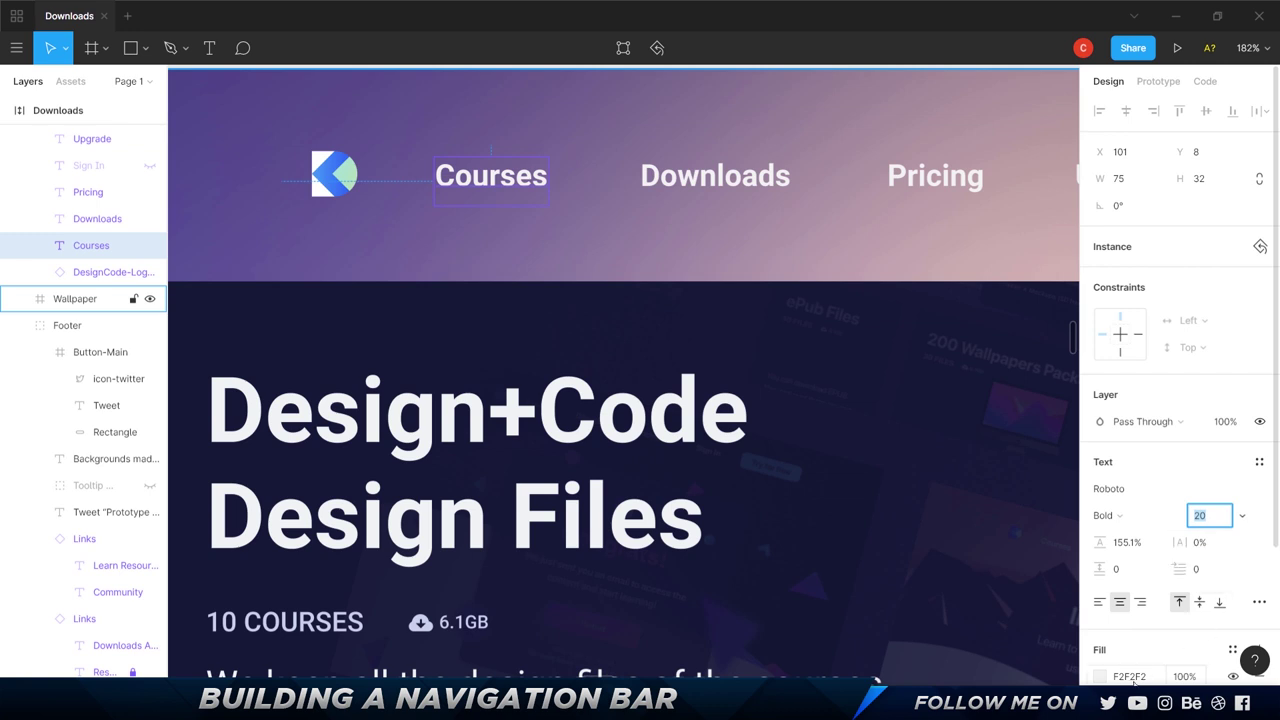
pyautogui.scroll(-3, 1141, 651)
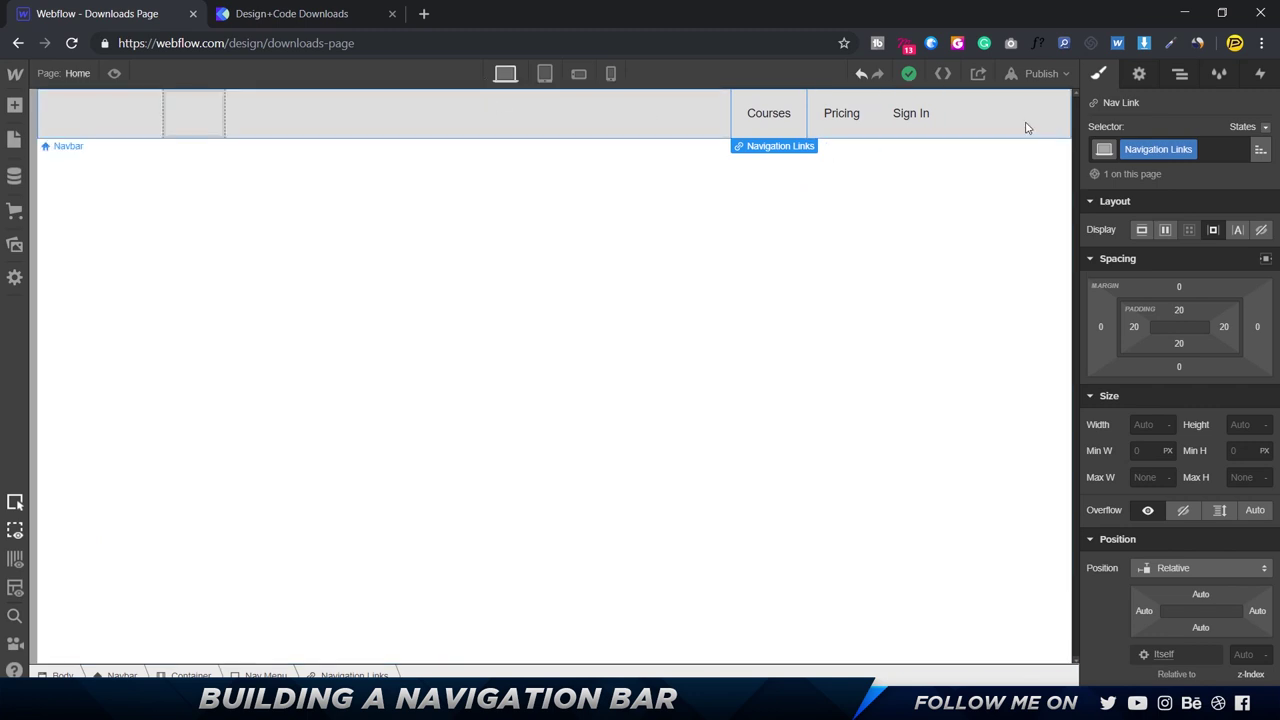
# Step: Set the Navbar element's background colour to dark grey #464646 in Webflow
pyautogui.click(1037, 106)
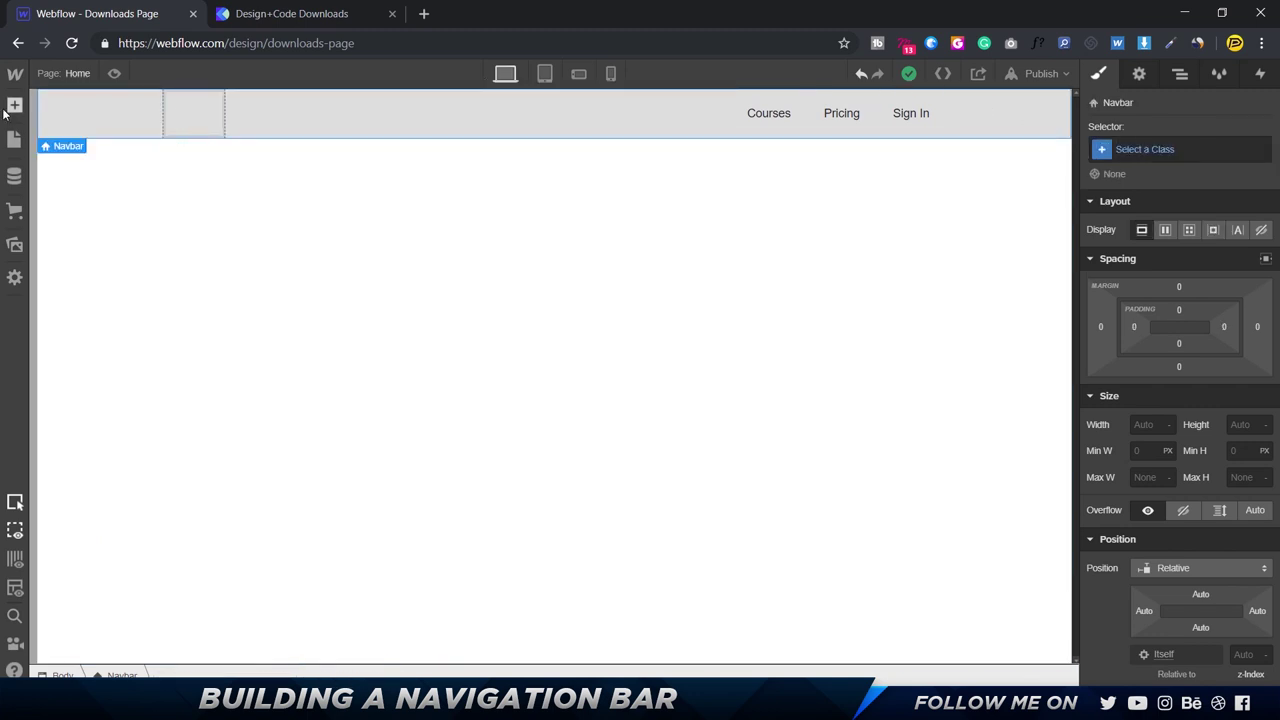
pyautogui.scroll(-5, 1126, 468)
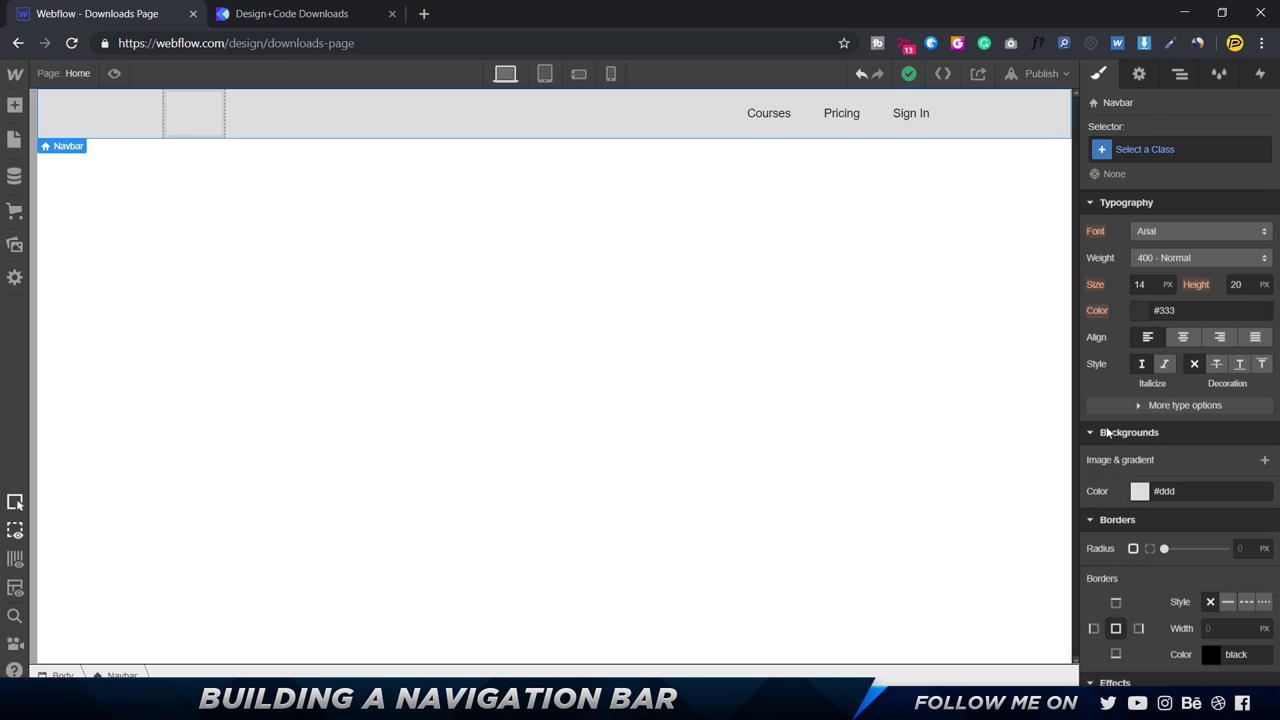
pyautogui.click(1139, 492)
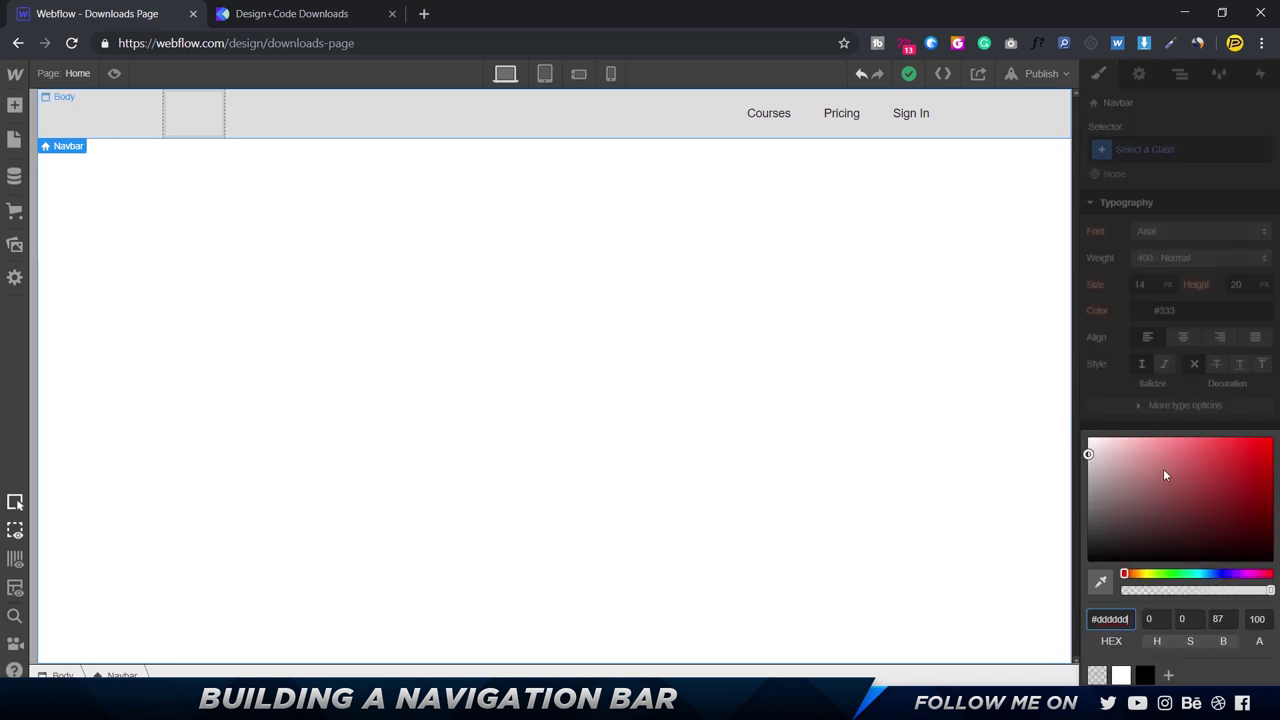
pyautogui.moveTo(1149, 526); pyautogui.dragTo(986, 666)
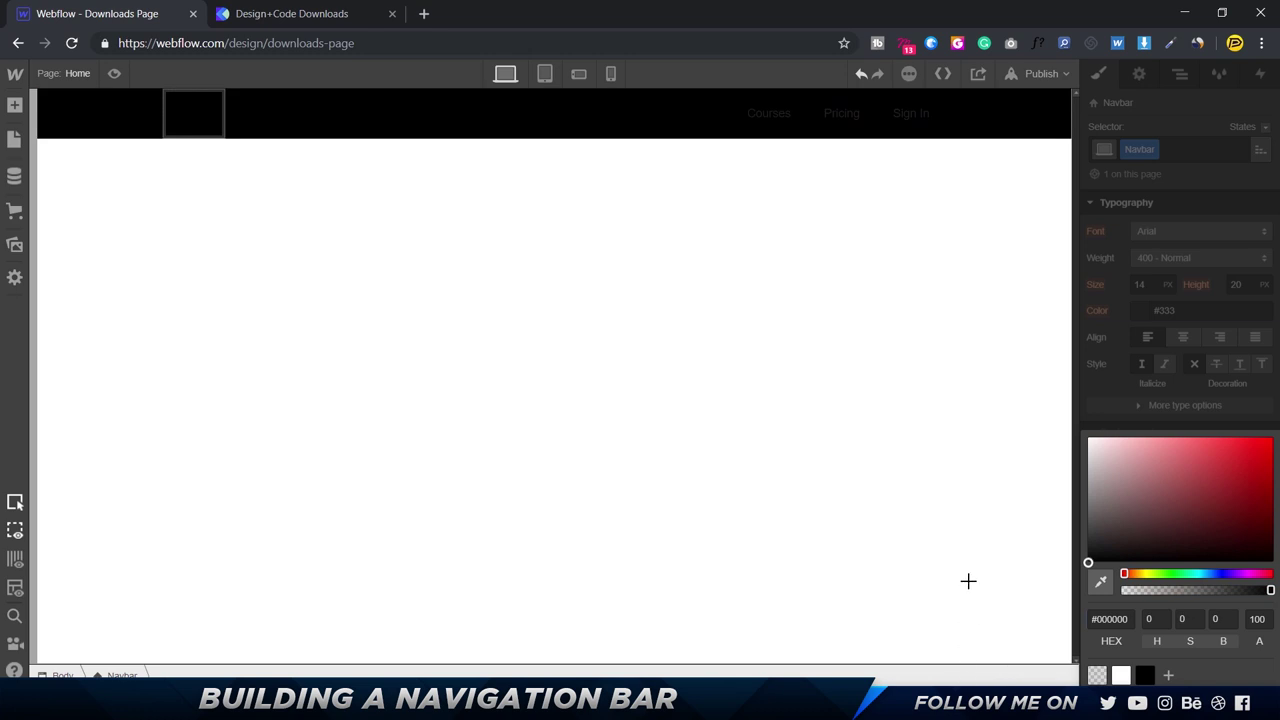
pyautogui.moveTo(968, 580); pyautogui.dragTo(960, 528)
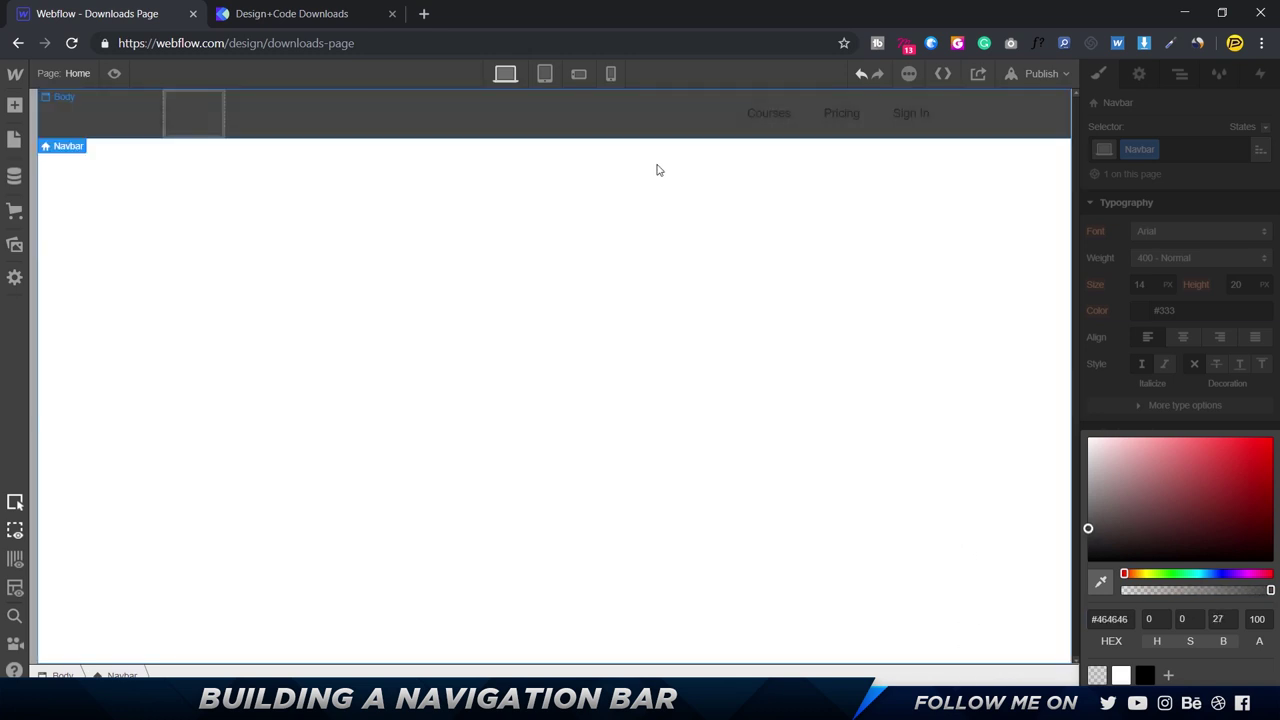
pyautogui.click(677, 191)
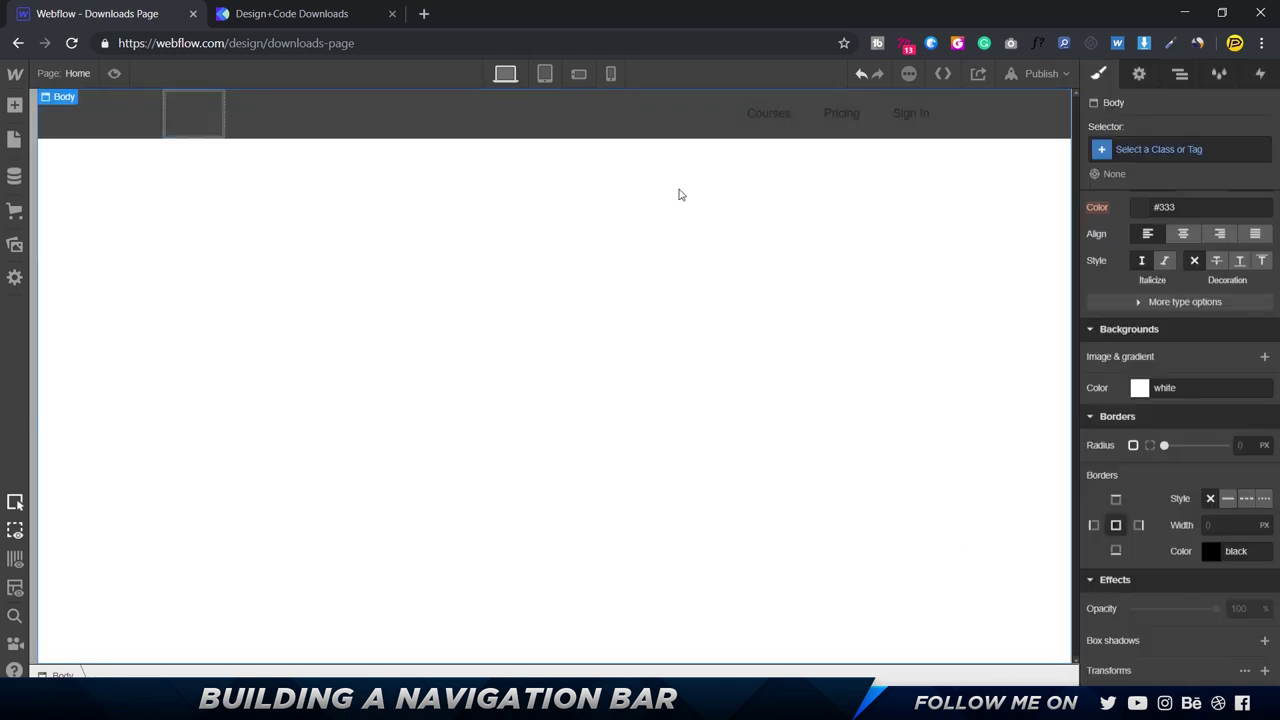
# Step: Check the available fonts for the Courses link and set its weight to 700 - Bold
pyautogui.click(772, 117)
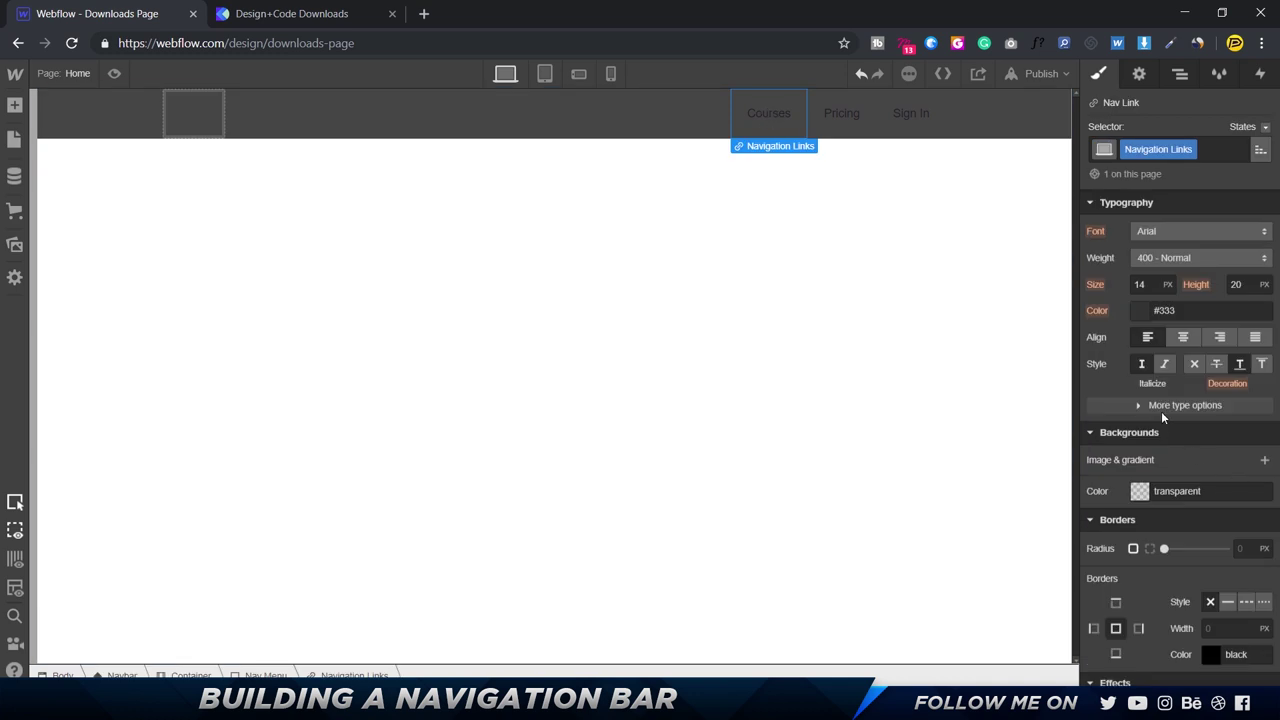
pyautogui.scroll(3, 1161, 411)
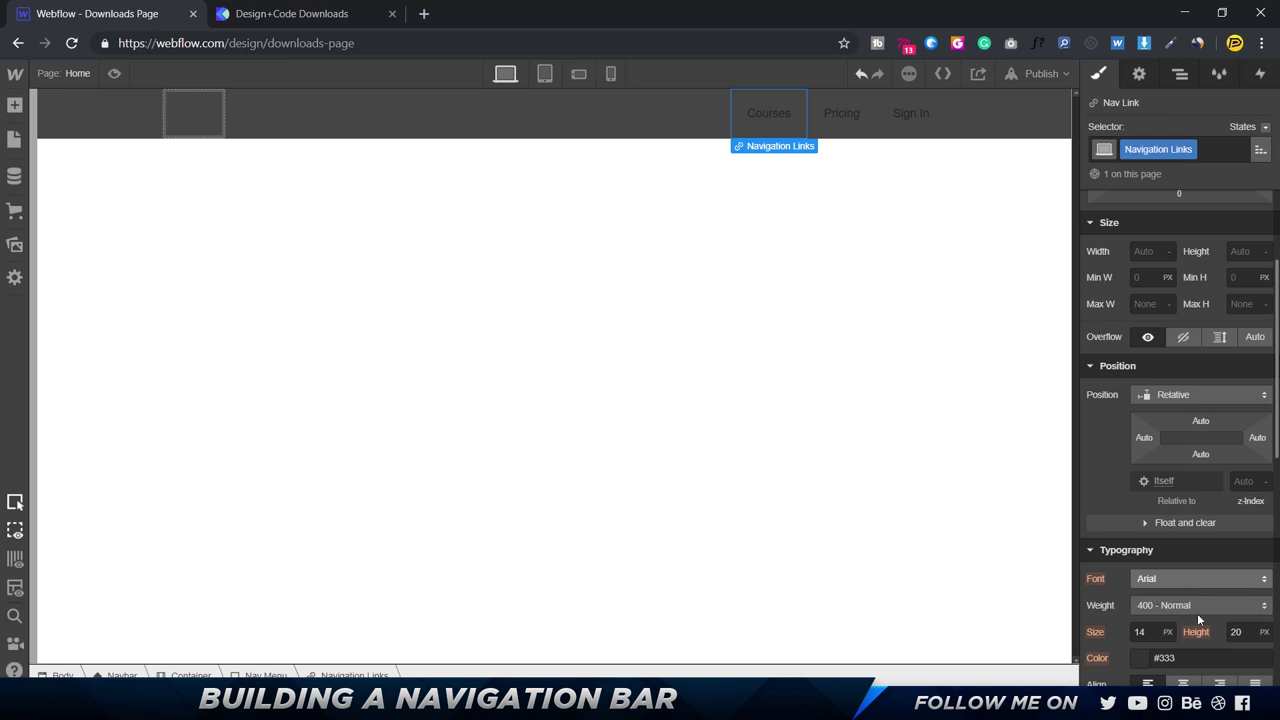
pyautogui.click(1173, 580)
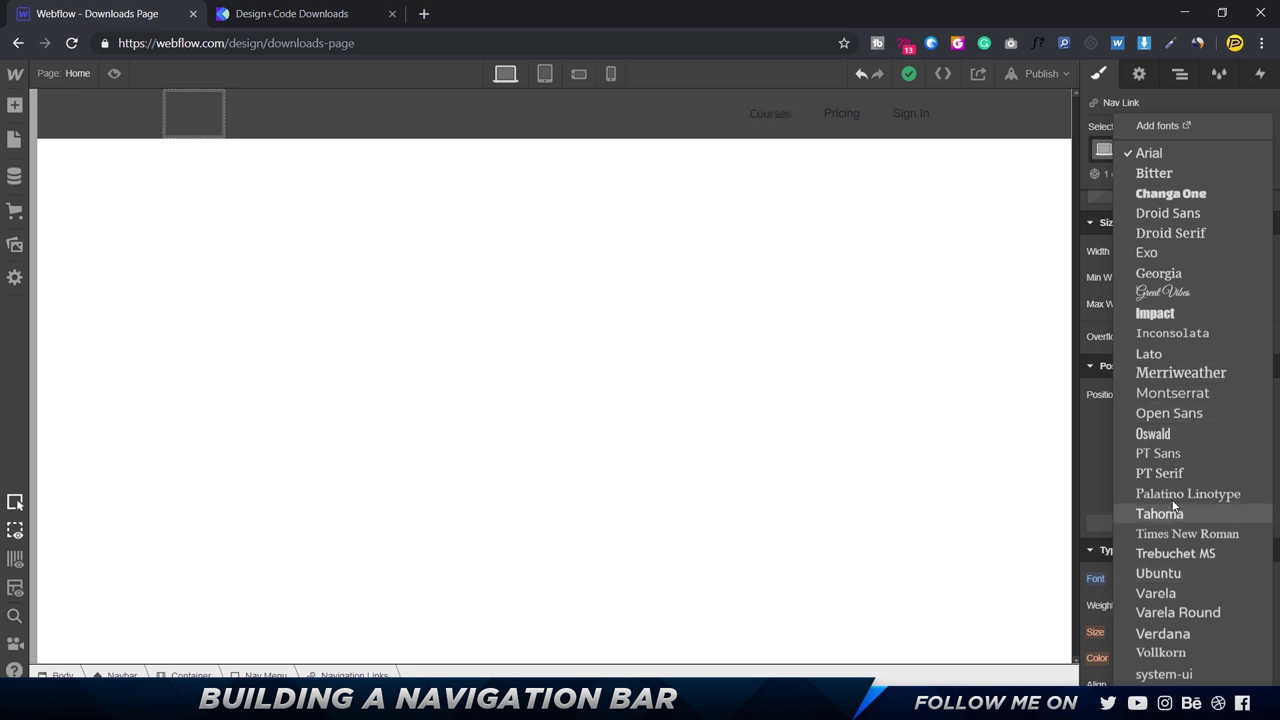
pyautogui.click(1090, 449)
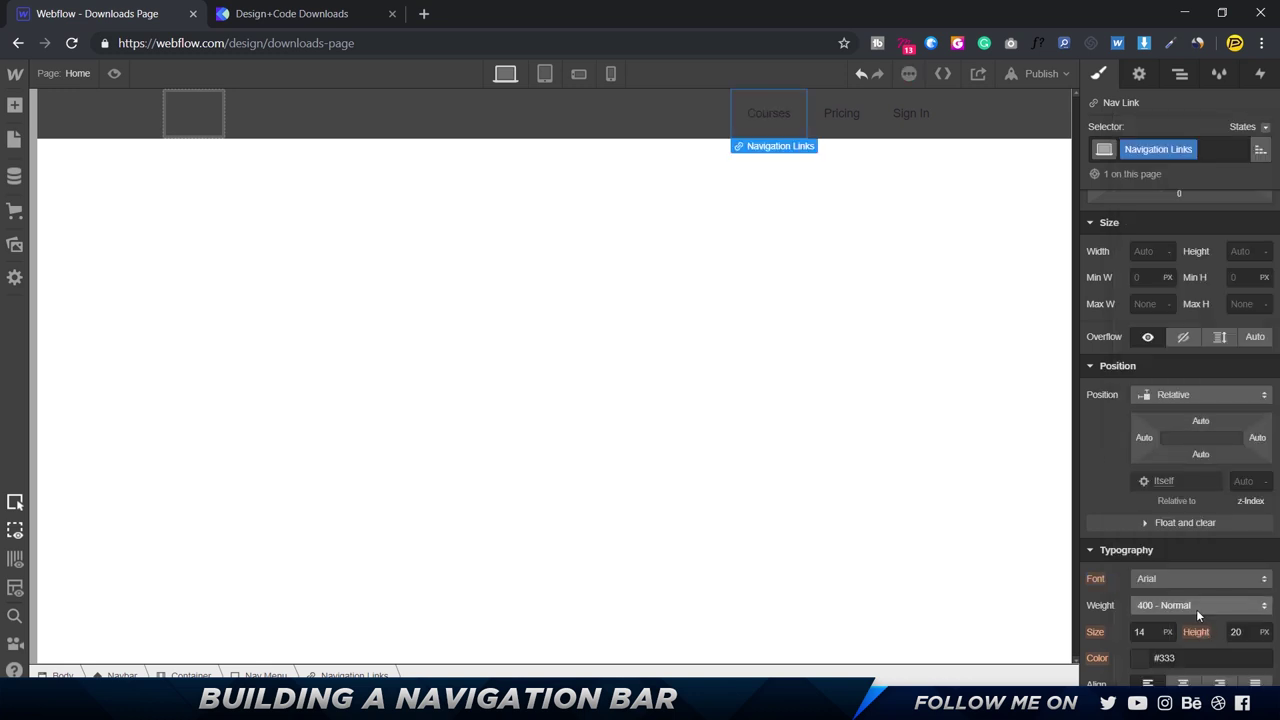
pyautogui.scroll(-3, 1196, 609)
pyautogui.click(1160, 433)
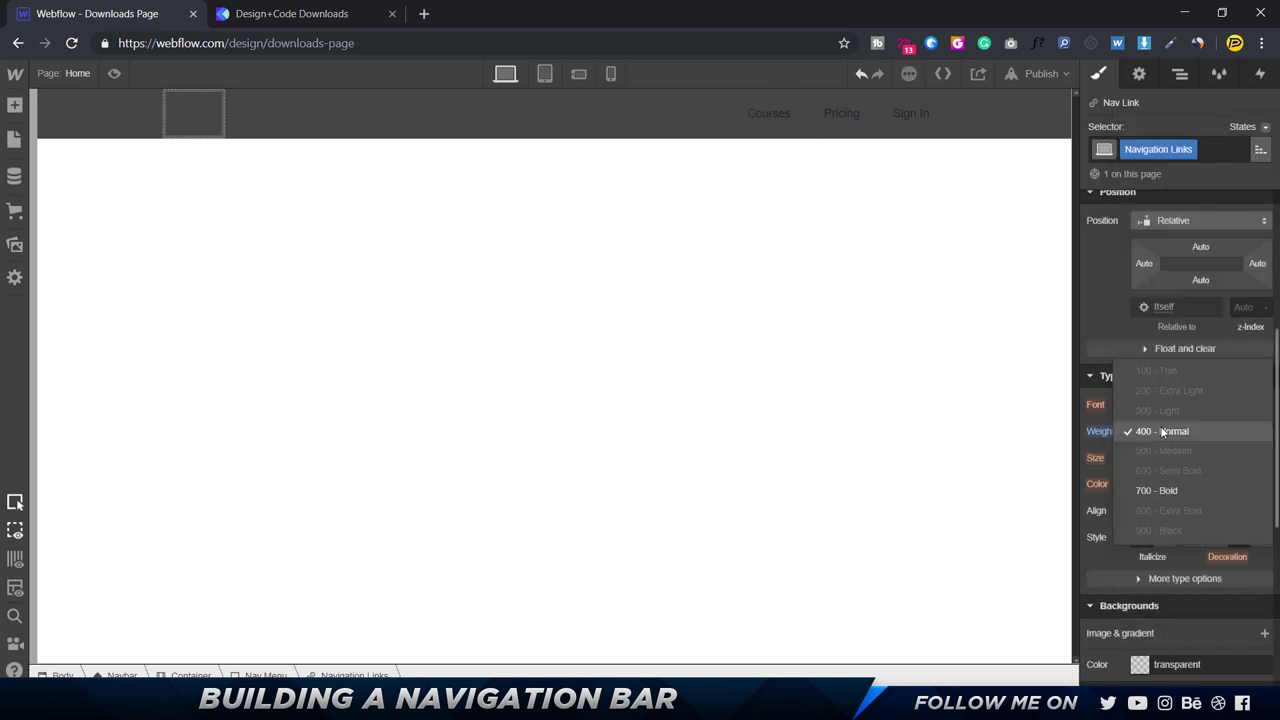
pyautogui.click(1173, 492)
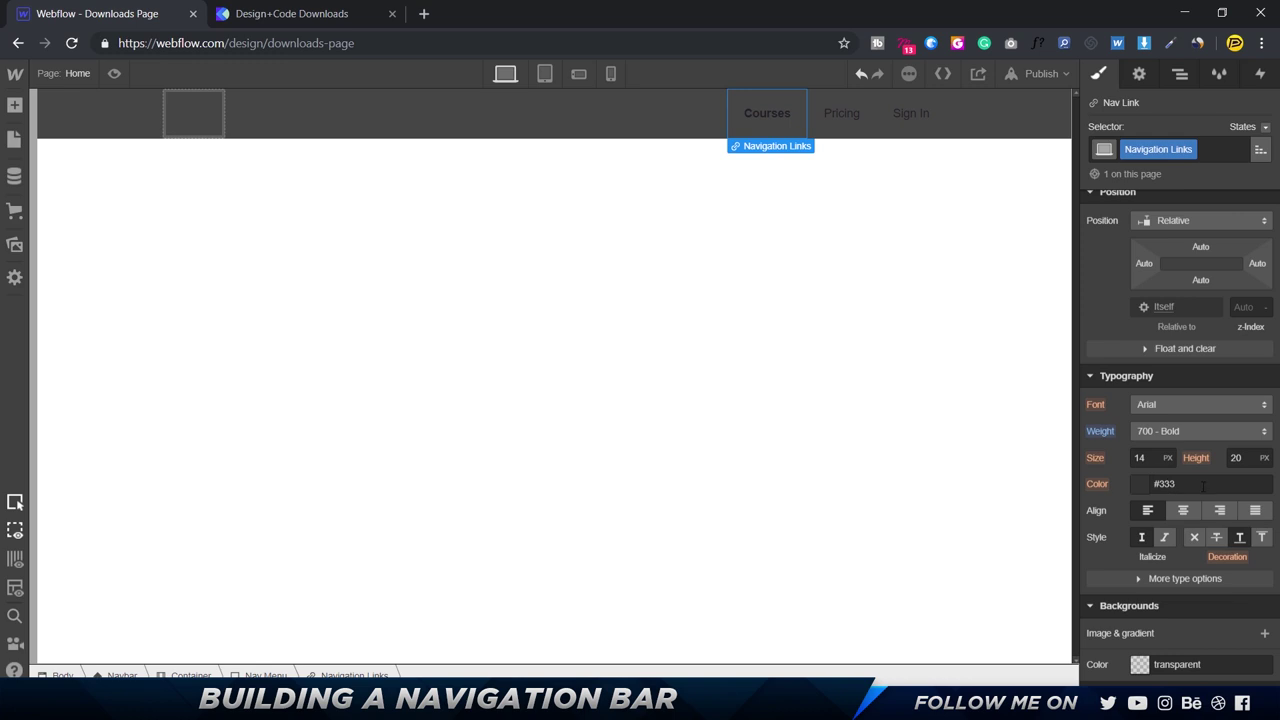
# Step: Set the Courses link's text colour to #f2f2f2 and its font size to 20 px
pyautogui.click(1203, 485)
pyautogui.write('#f2f2f2')
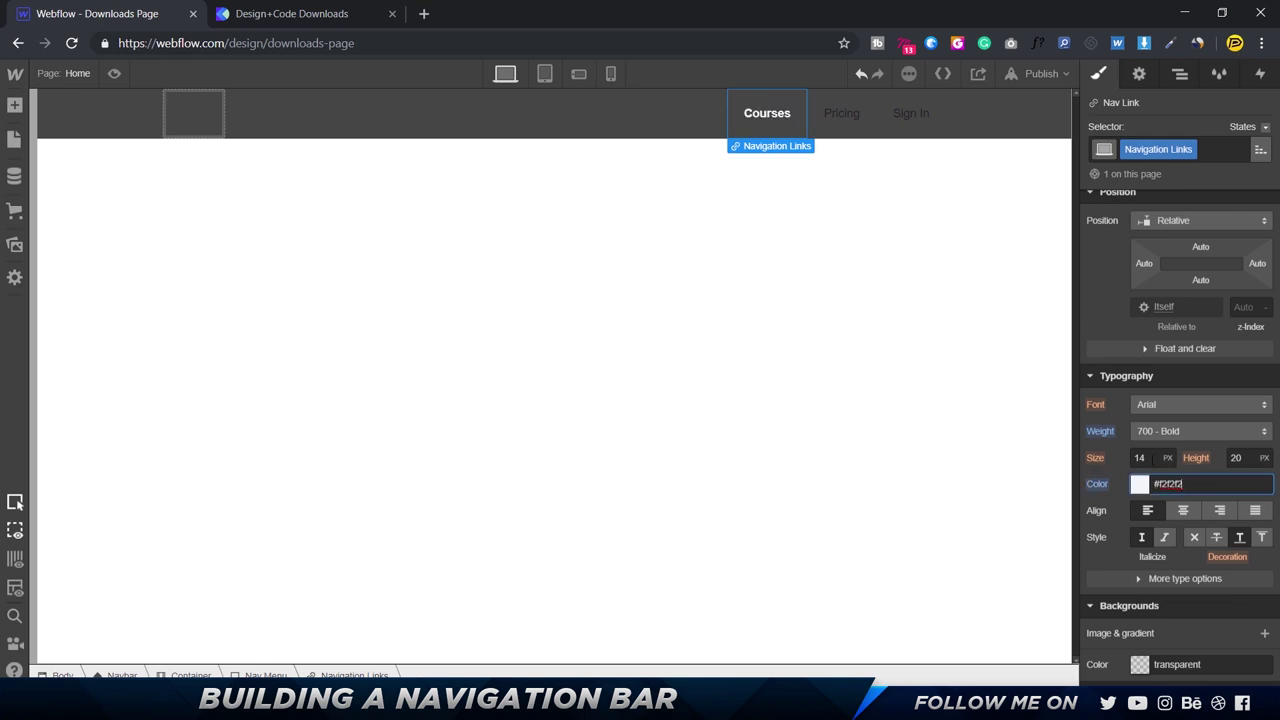
pyautogui.click(1138, 458)
pyautogui.hotkey('ctrl', 'a')
pyautogui.write('20')
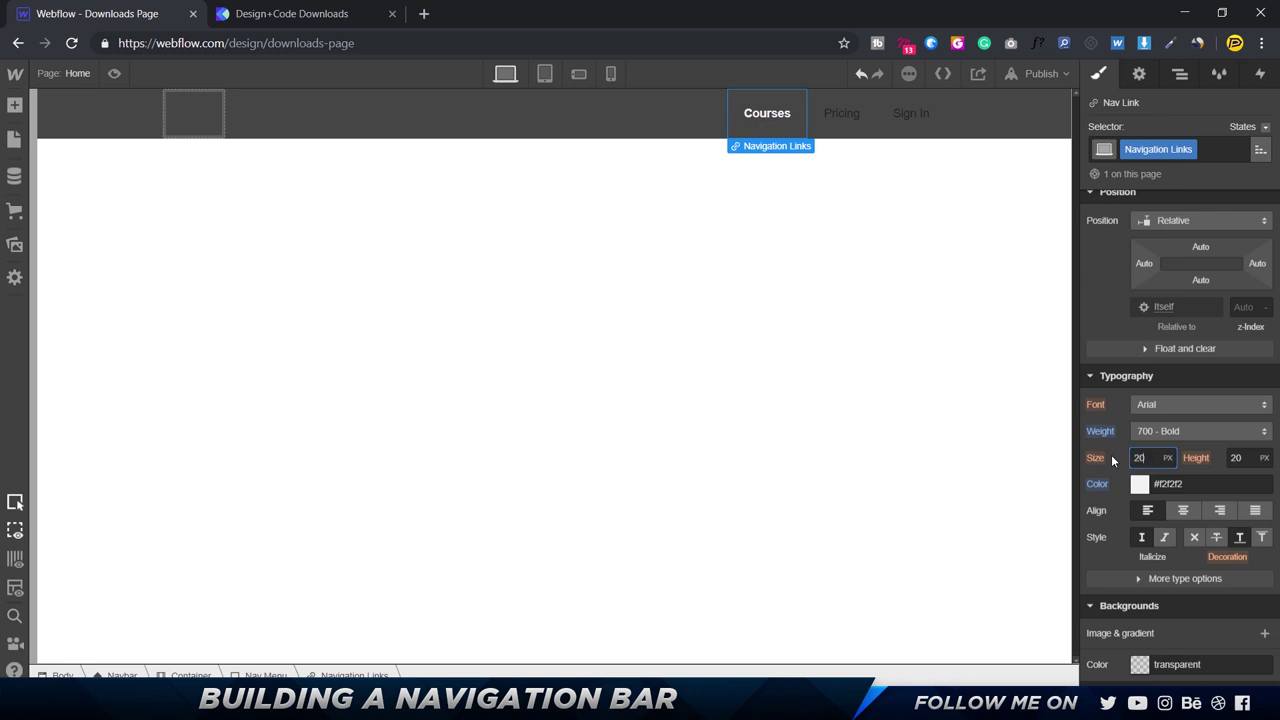
pyautogui.press('Tab')
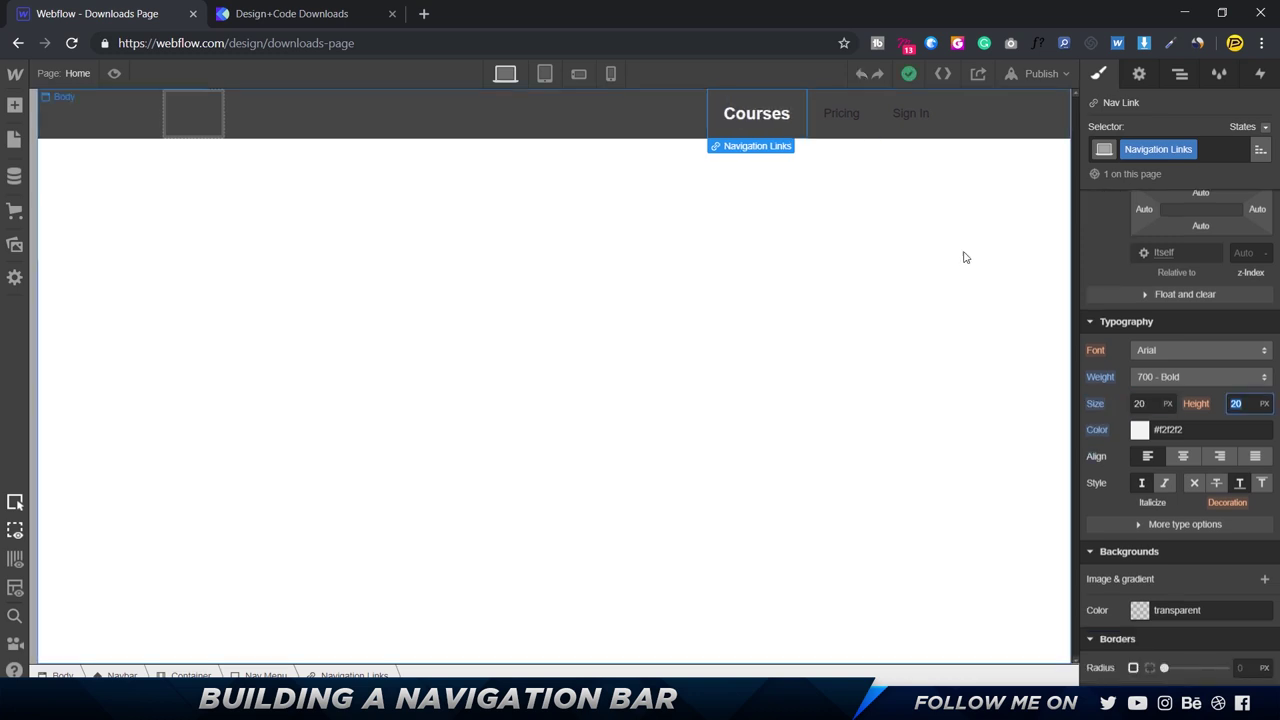
# Step: Open the font settings of the Downloads Page project in the Webflow dashboard
pyautogui.click(14, 78)
pyautogui.click(68, 118)
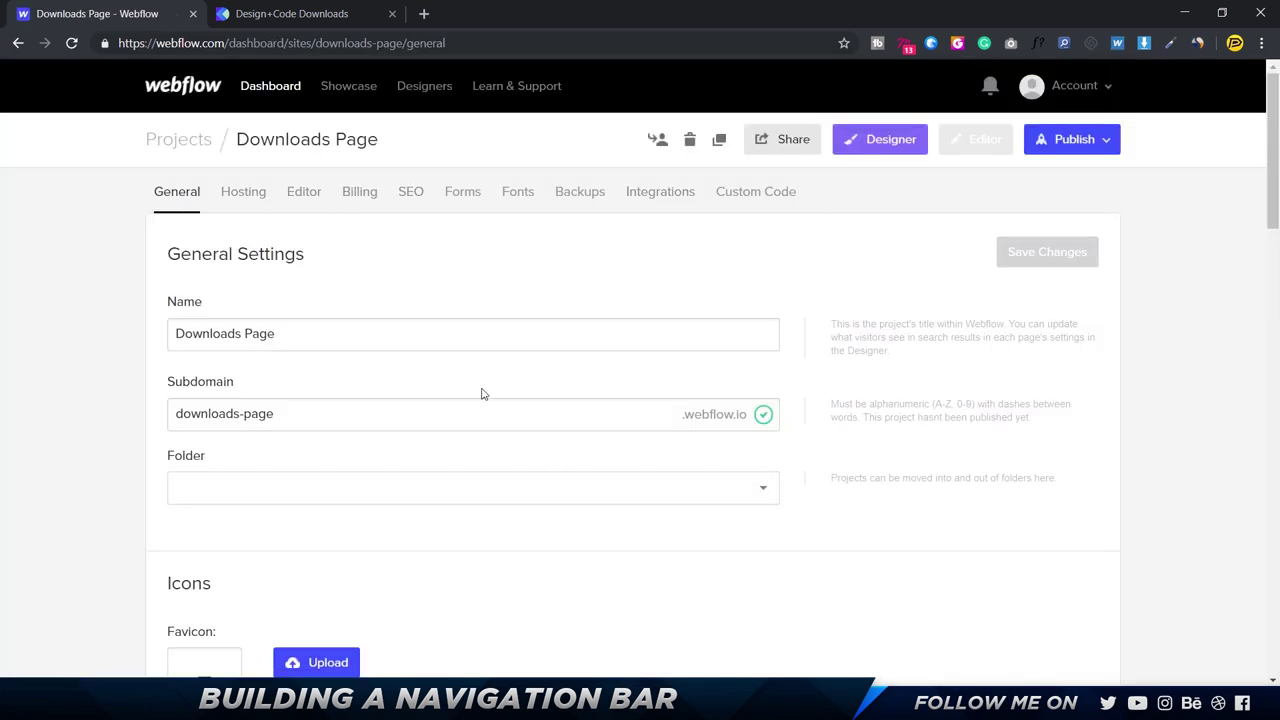
pyautogui.scroll(-3, 481, 394)
pyautogui.scroll(-6, 481, 394)
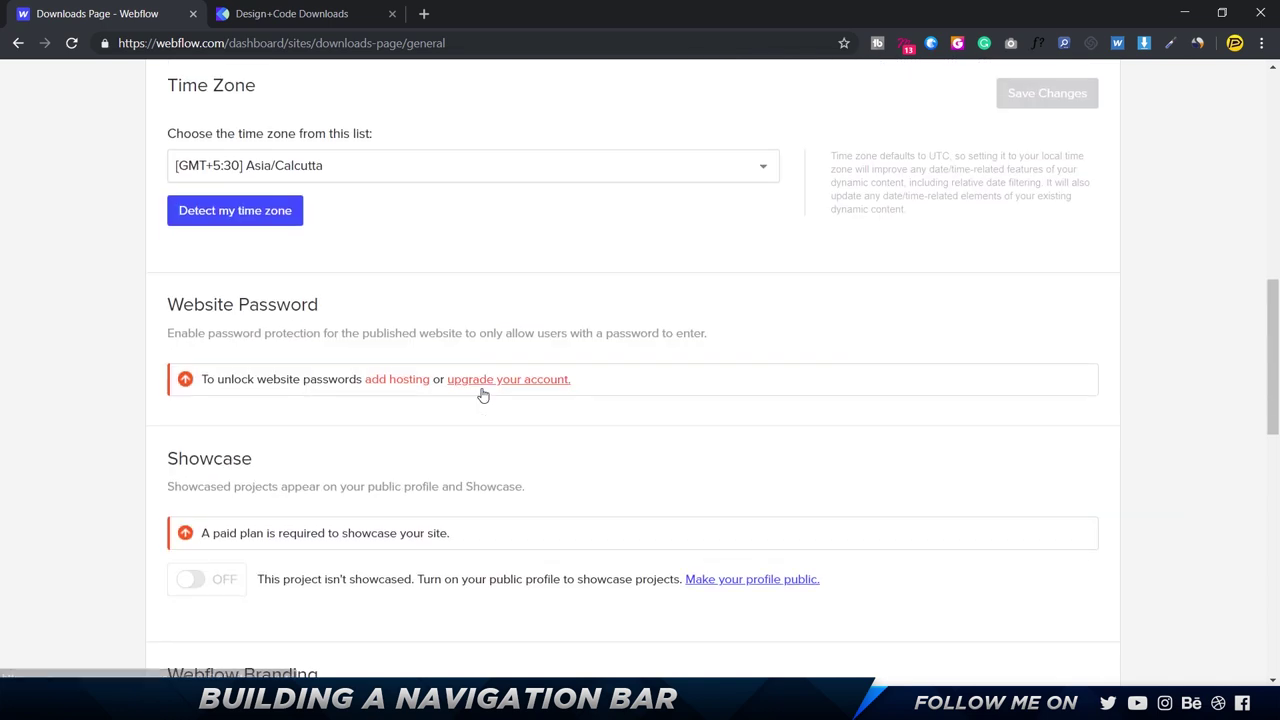
pyautogui.scroll(8, 480, 394)
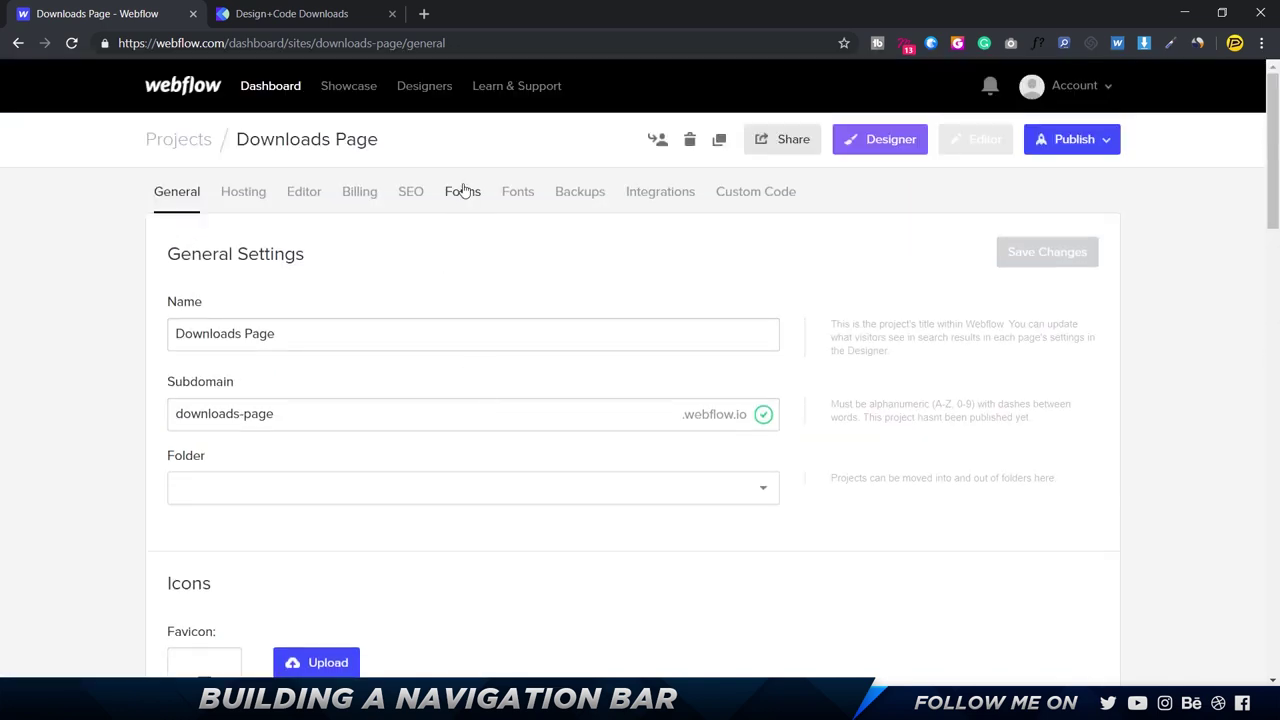
pyautogui.click(517, 200)
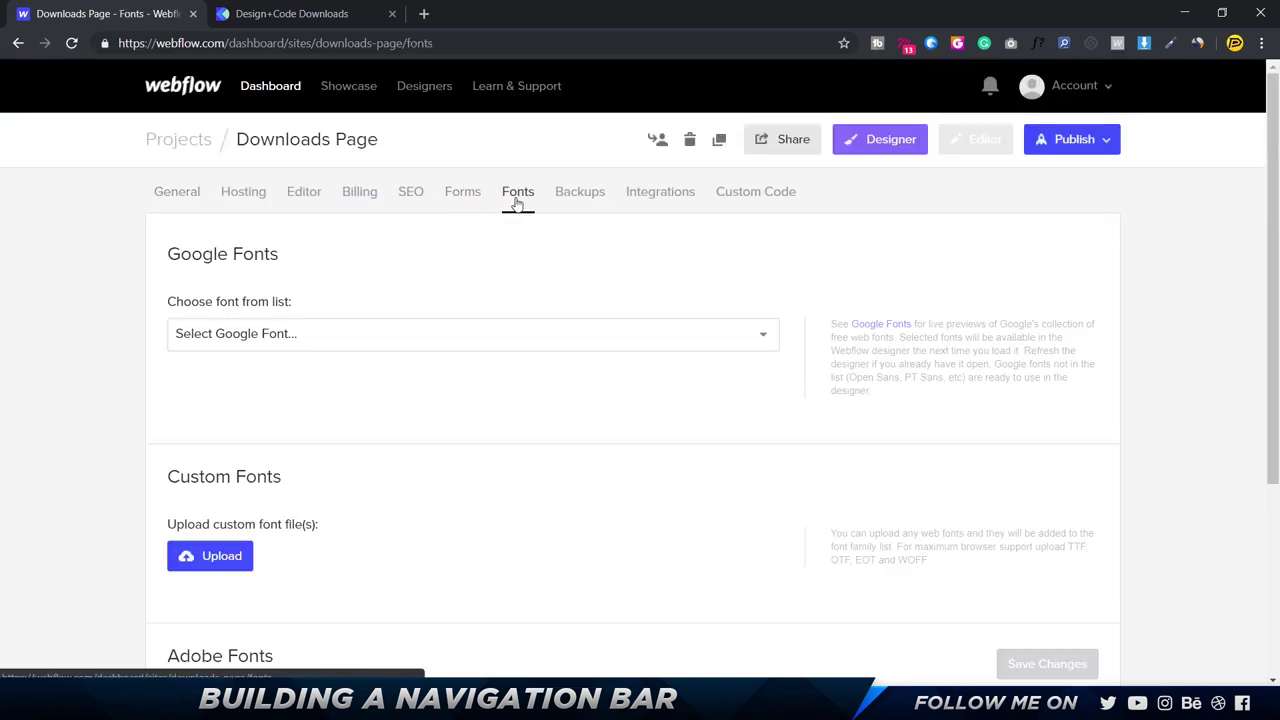
# Step: Choose Roboto as the Google font for the project
pyautogui.click(320, 339)
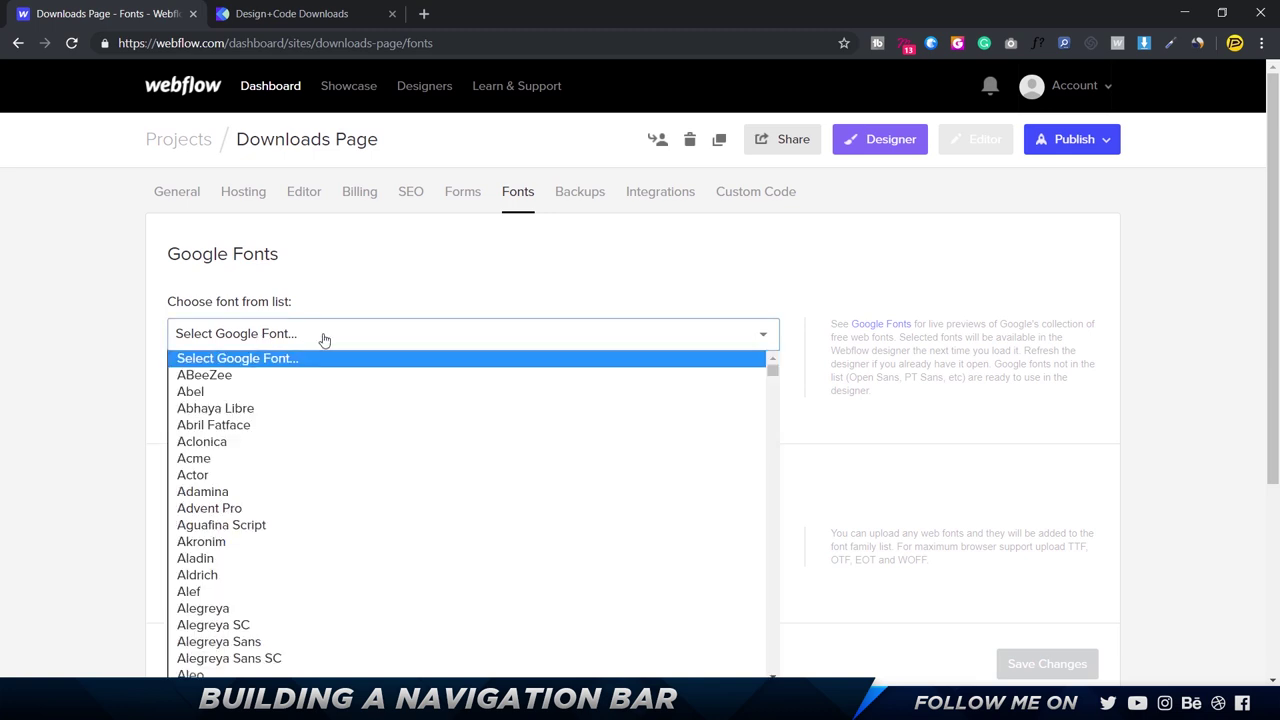
pyautogui.scroll(-3, 154, 309)
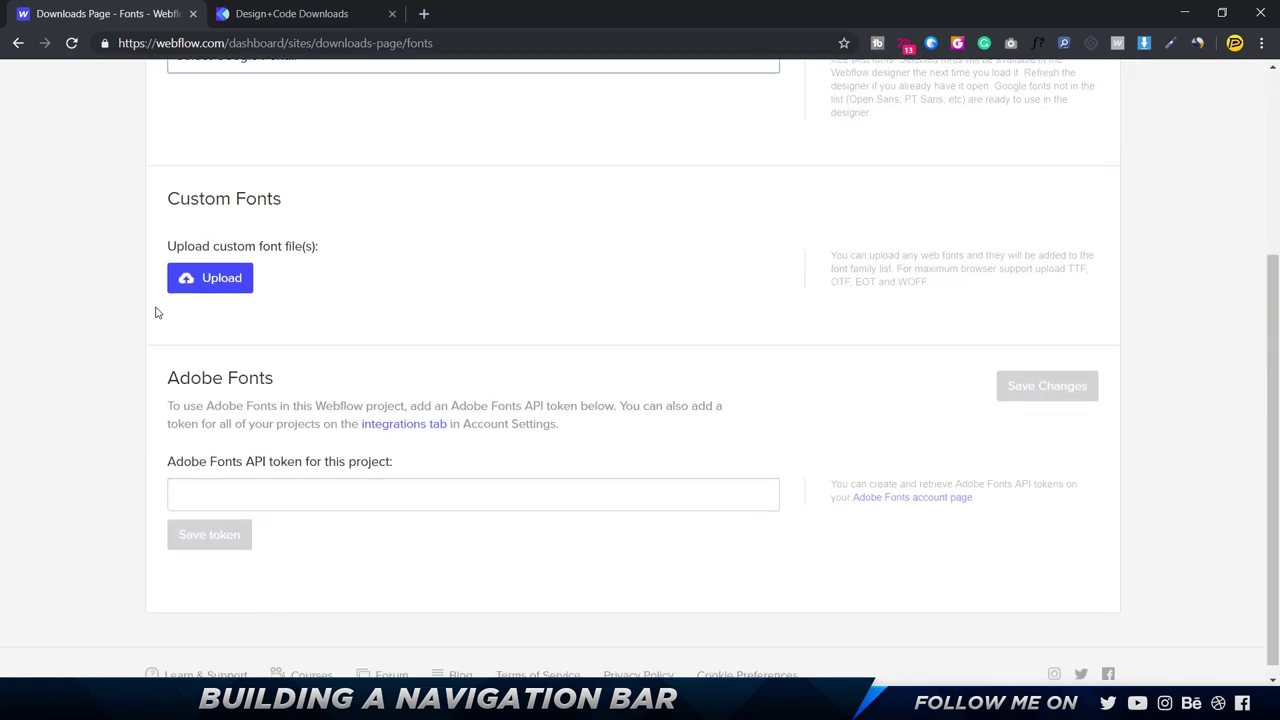
pyautogui.scroll(3, 266, 291)
pyautogui.click(286, 334)
pyautogui.scroll(-10, 305, 460)
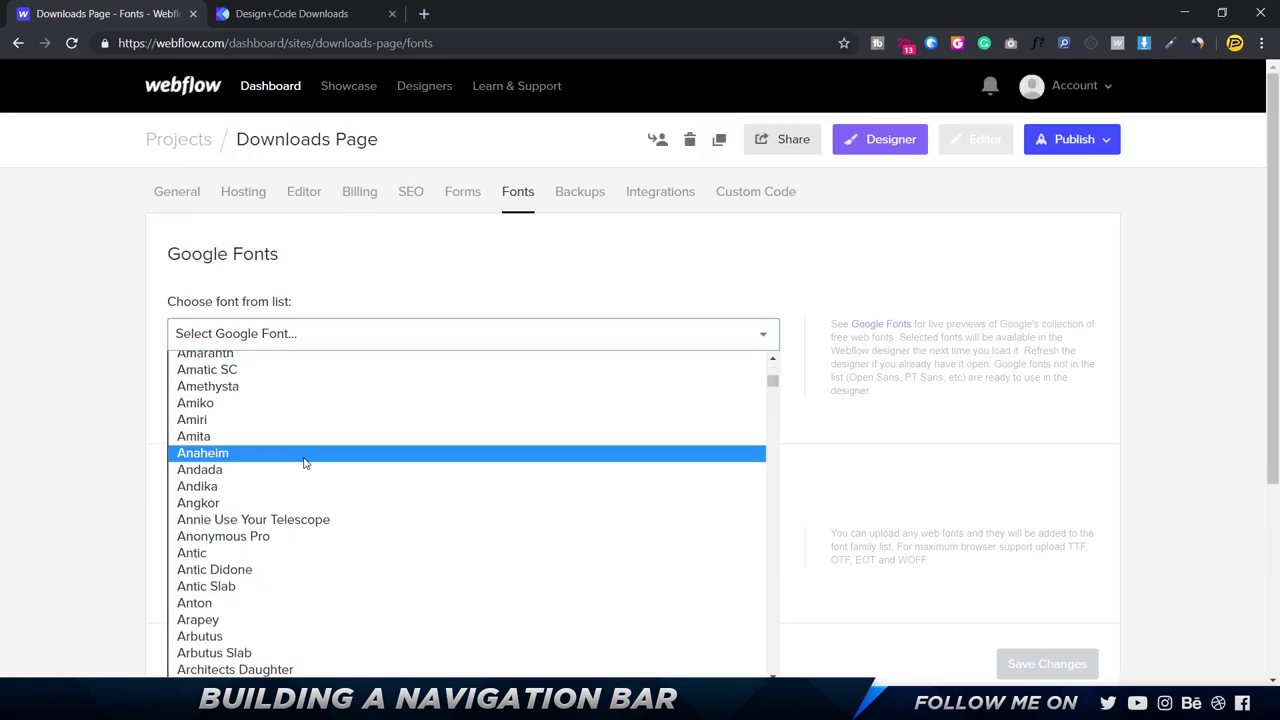
pyautogui.scroll(-15, 305, 463)
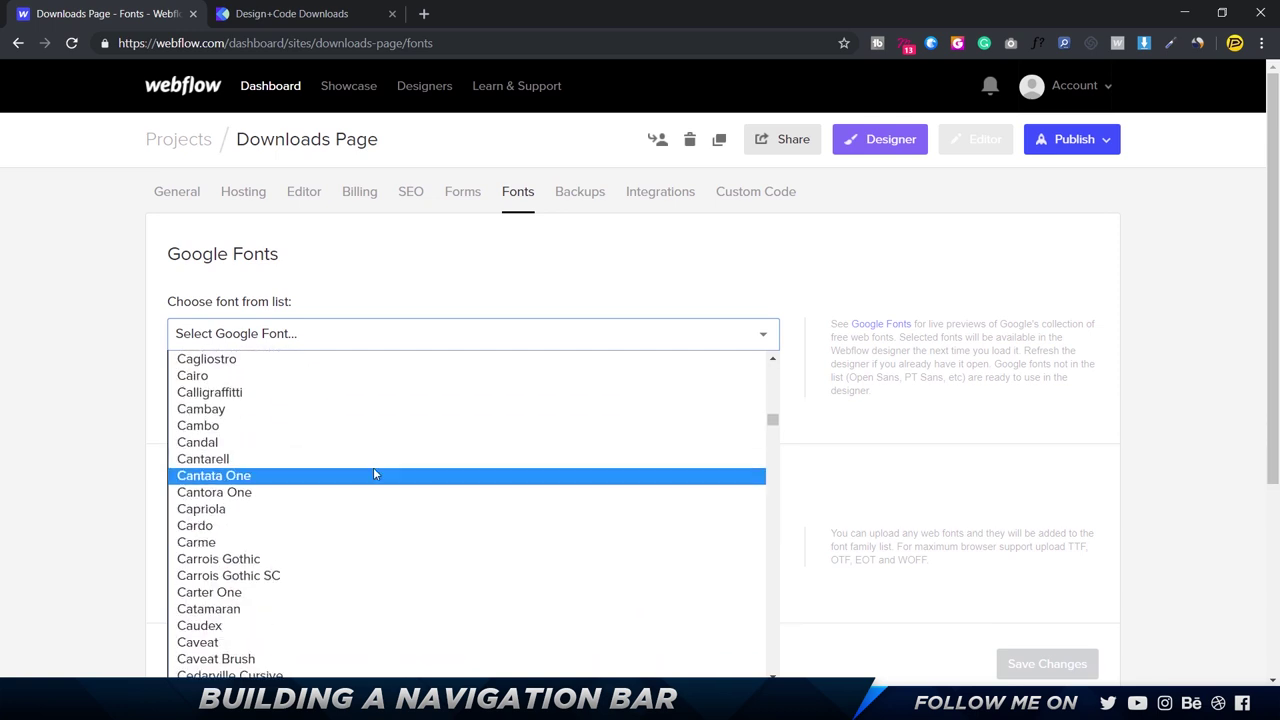
pyautogui.scroll(-1, 601, 232)
pyautogui.click(601, 232)
pyautogui.write('ro')
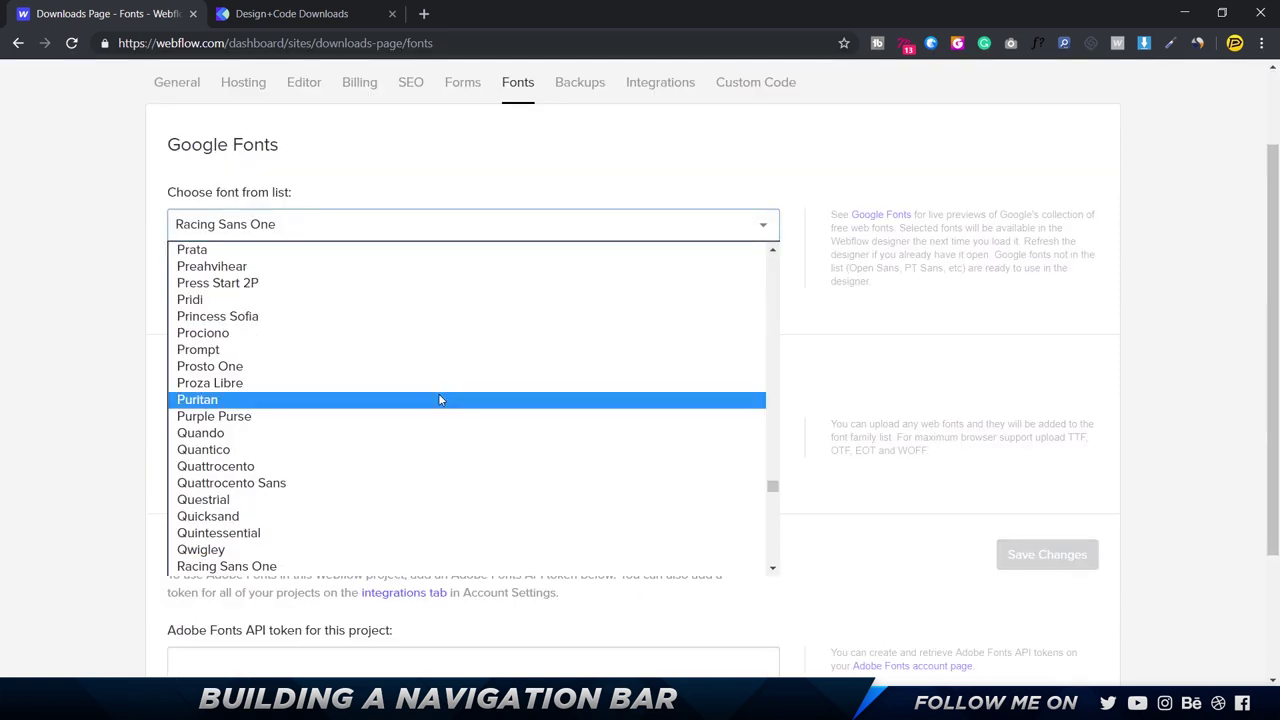
pyautogui.press('Return')
pyautogui.scroll(-1, 111, 393)
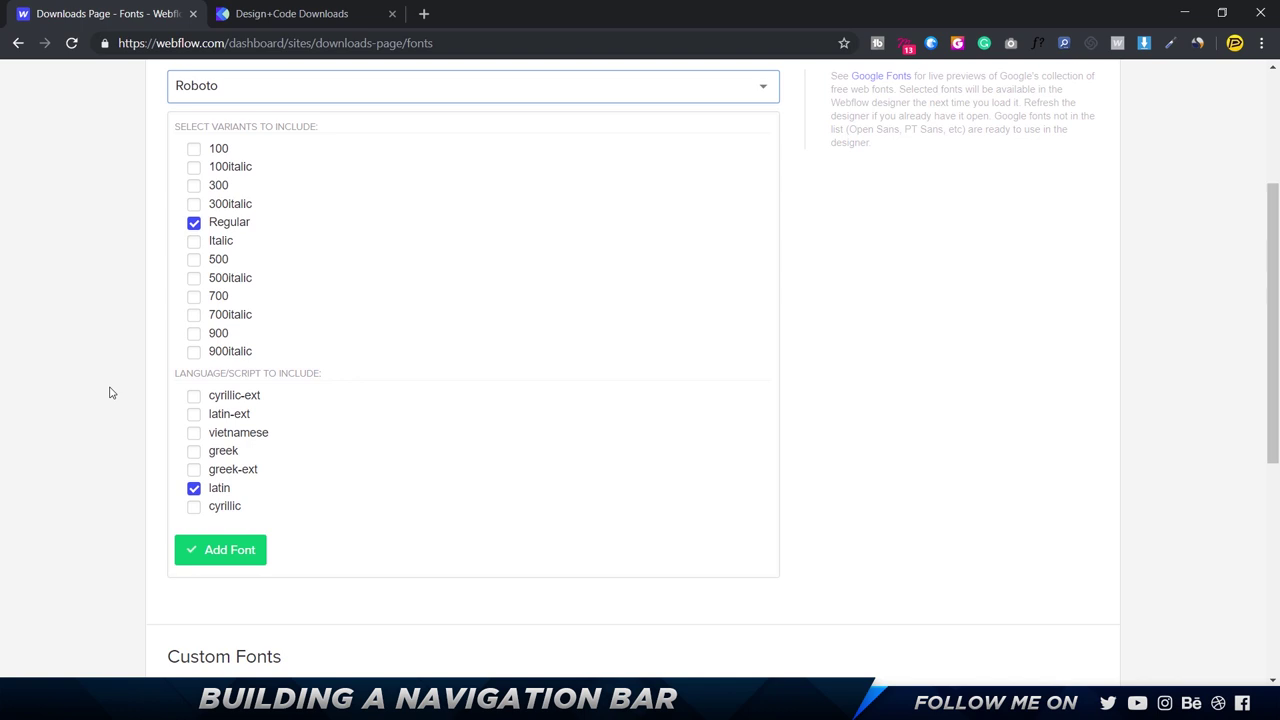
pyautogui.scroll(1, 111, 393)
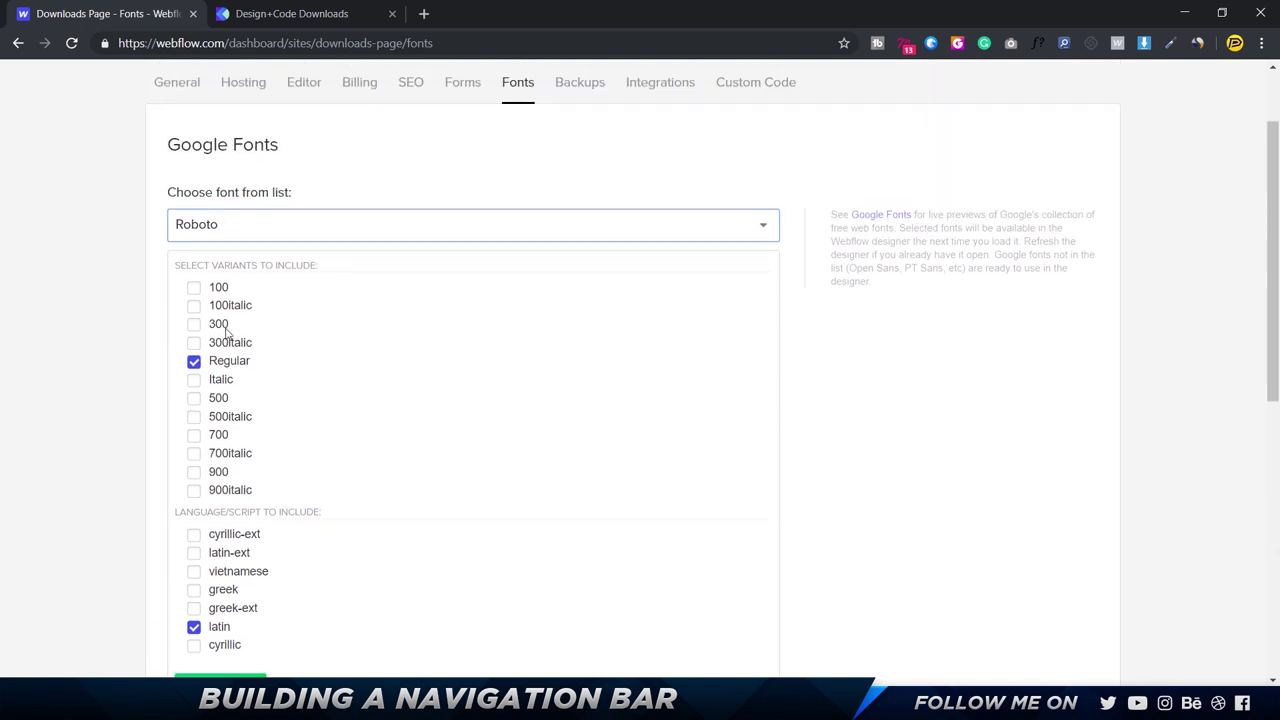
# Step: Include the 300, 500, 700 and 900 variants alongside Regular and add Roboto to the project
pyautogui.click(194, 400)
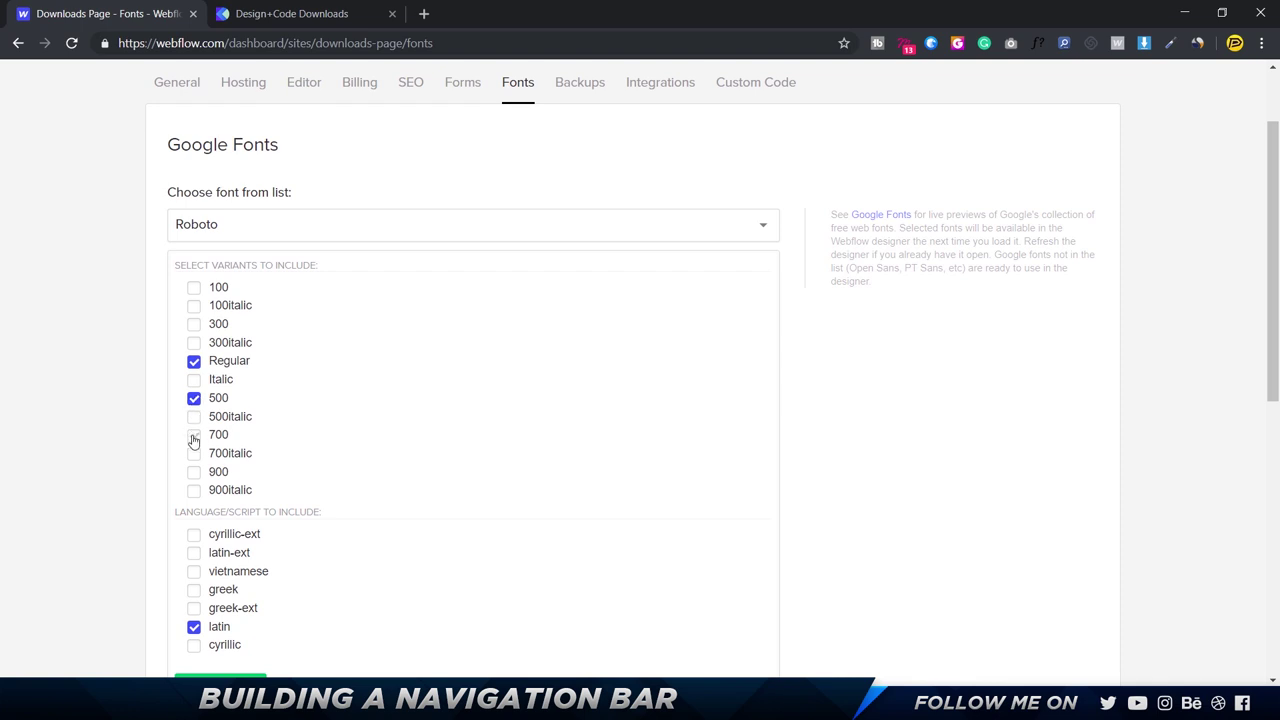
pyautogui.click(194, 436)
pyautogui.click(194, 472)
pyautogui.click(194, 324)
pyautogui.scroll(-3, 923, 309)
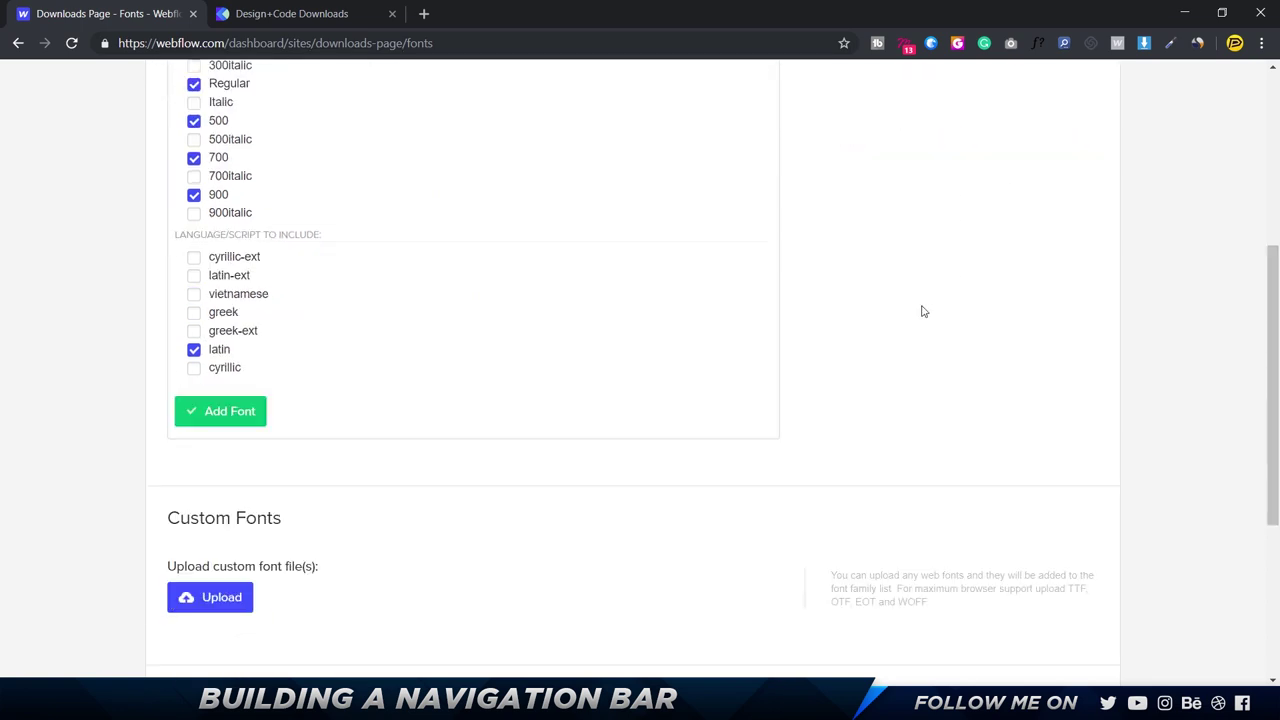
pyautogui.click(231, 424)
pyautogui.scroll(3, 543, 366)
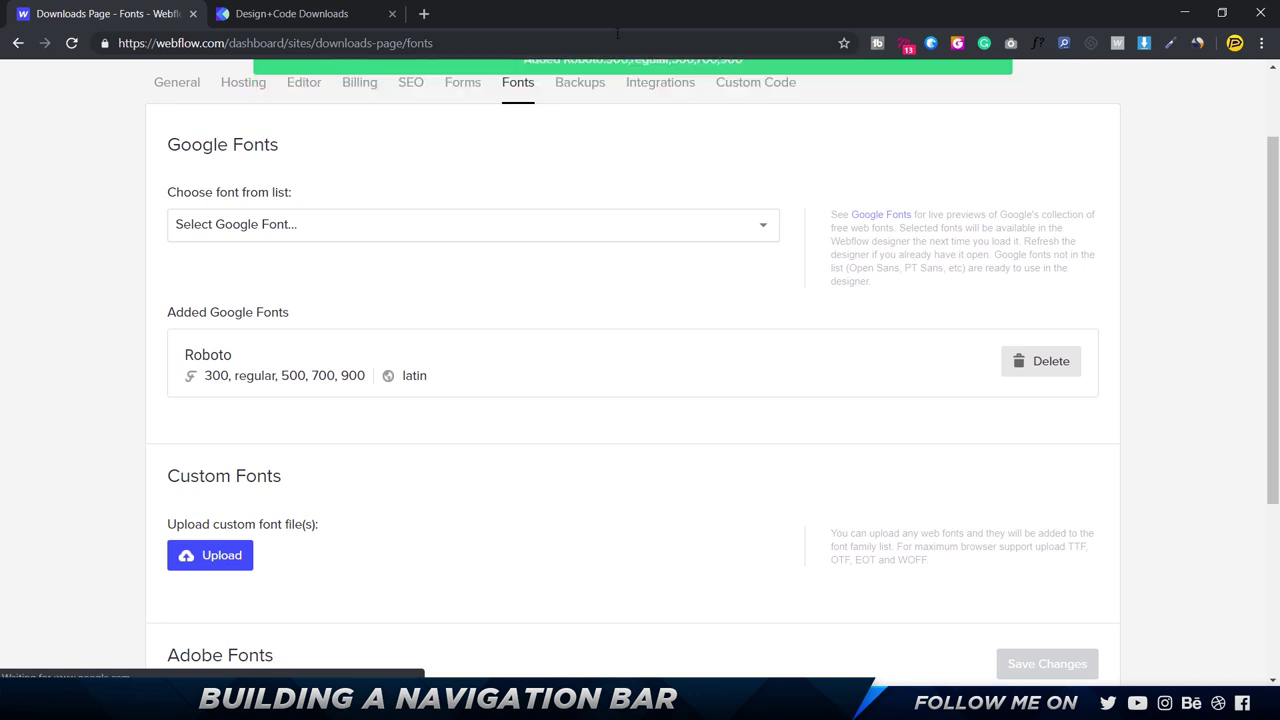
pyautogui.scroll(-1, 677, 382)
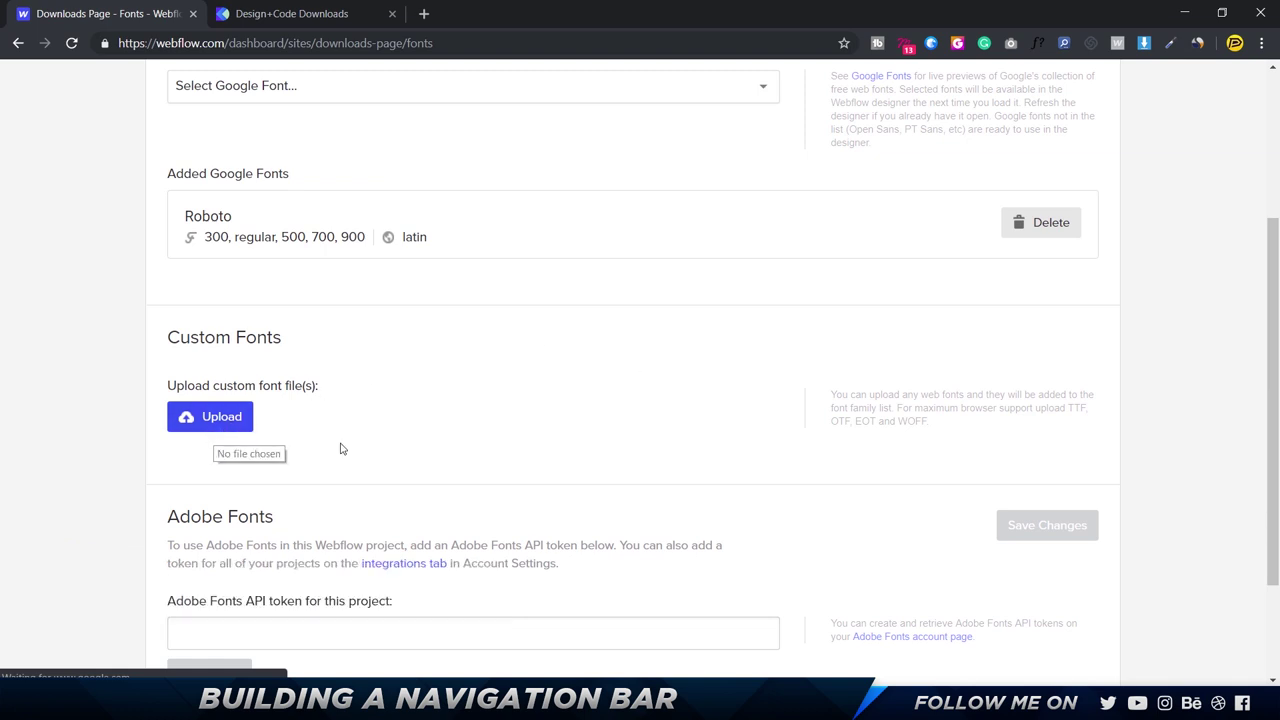
# Step: Review the Custom Fonts and Adobe Fonts options and reopen the project in the Designer
pyautogui.scroll(-2, 341, 447)
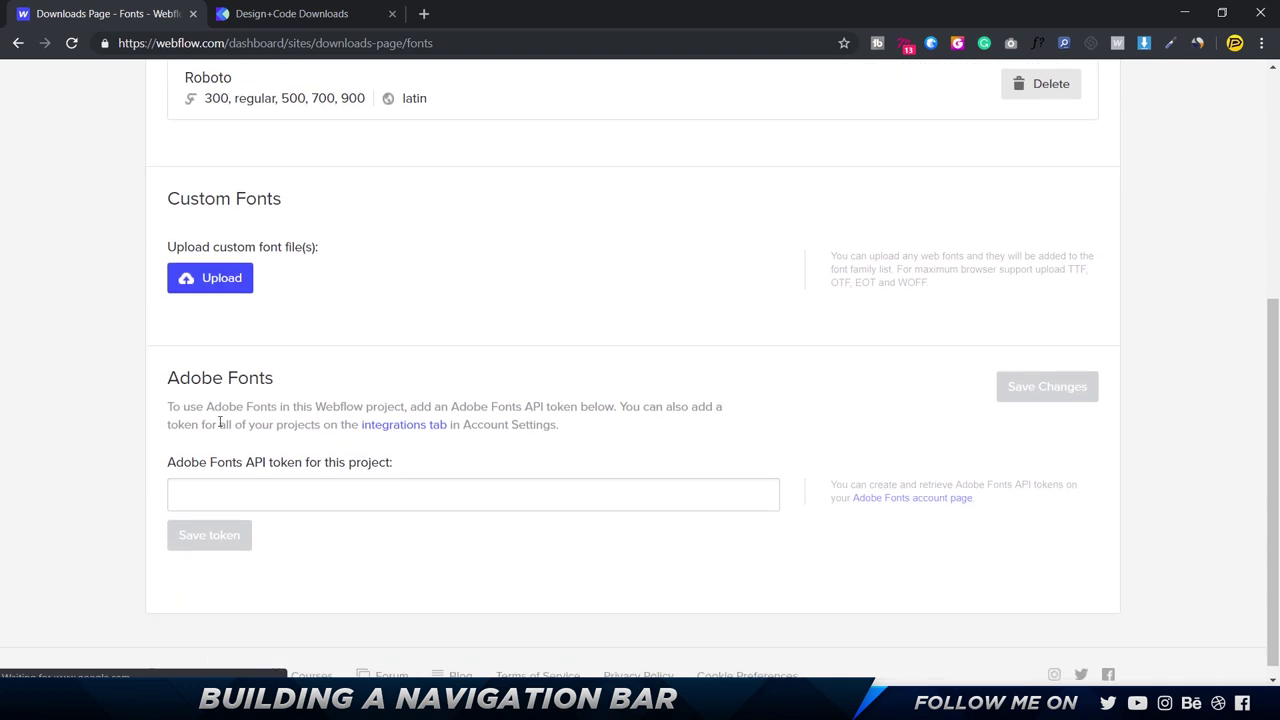
pyautogui.click(186, 496)
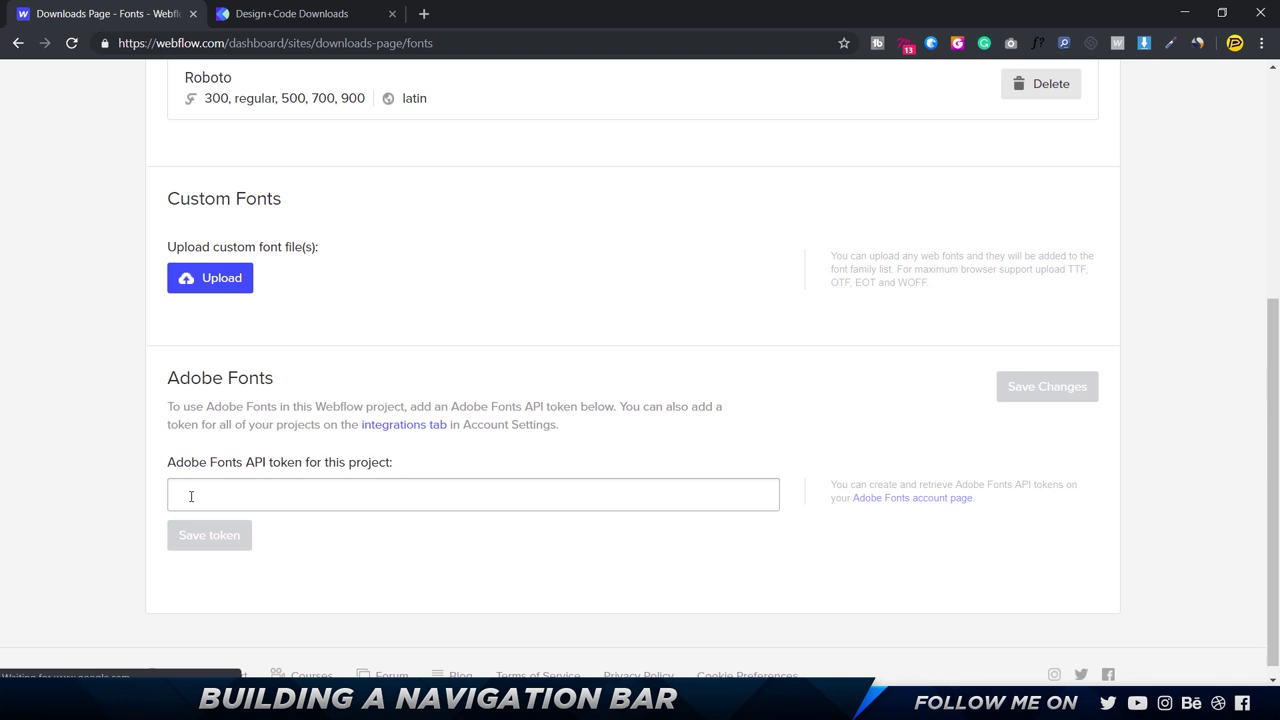
pyautogui.scroll(4, 251, 335)
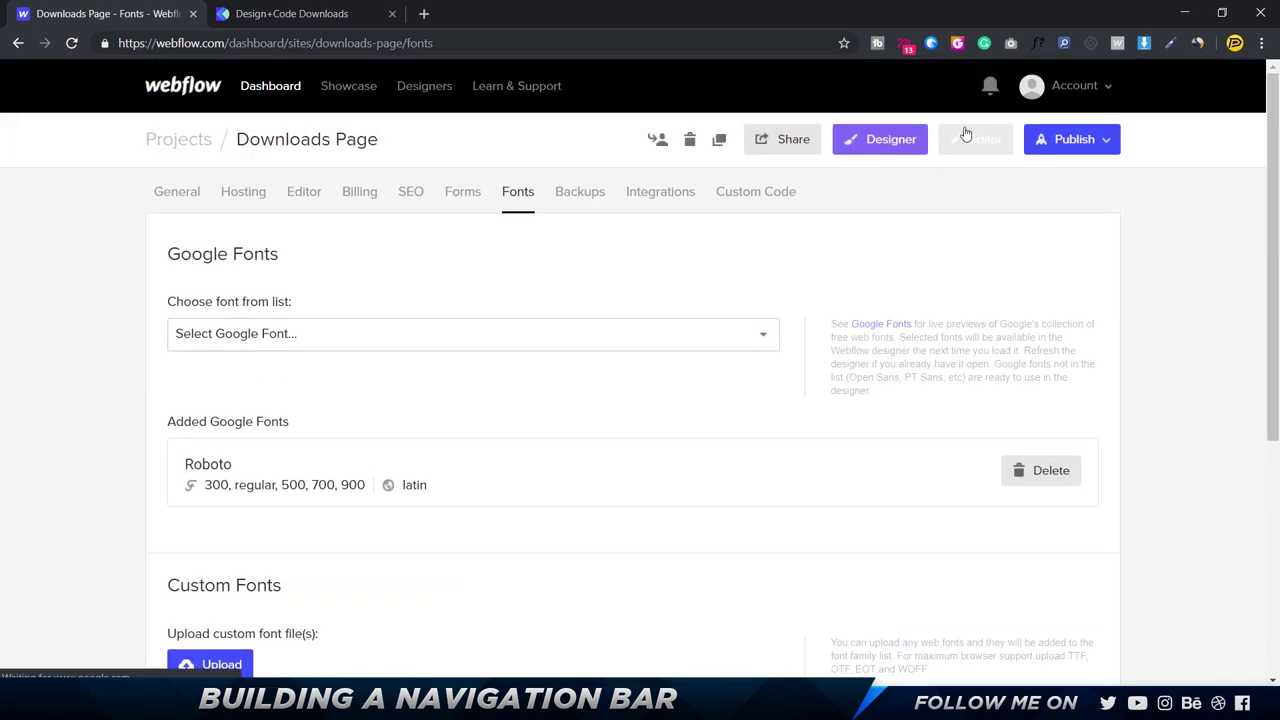
pyautogui.click(918, 142)
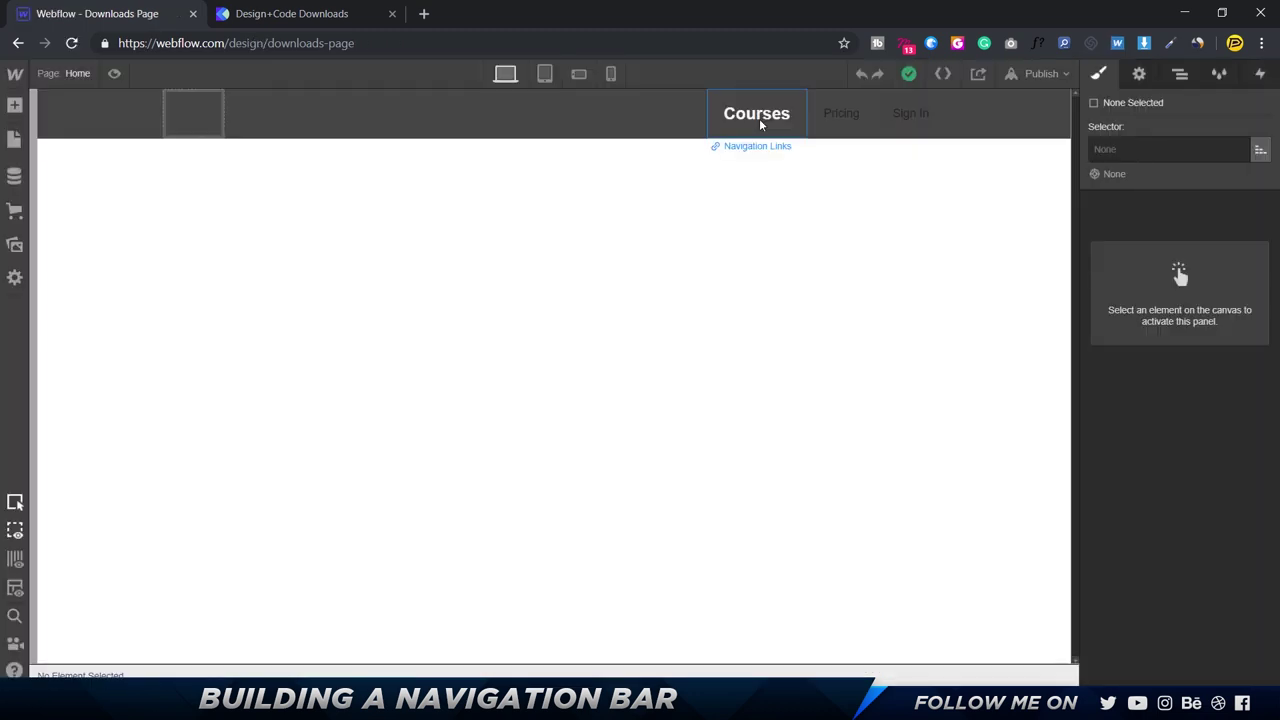
# Step: Change the Courses link's font to Roboto
pyautogui.click(759, 118)
pyautogui.scroll(-3, 1180, 510)
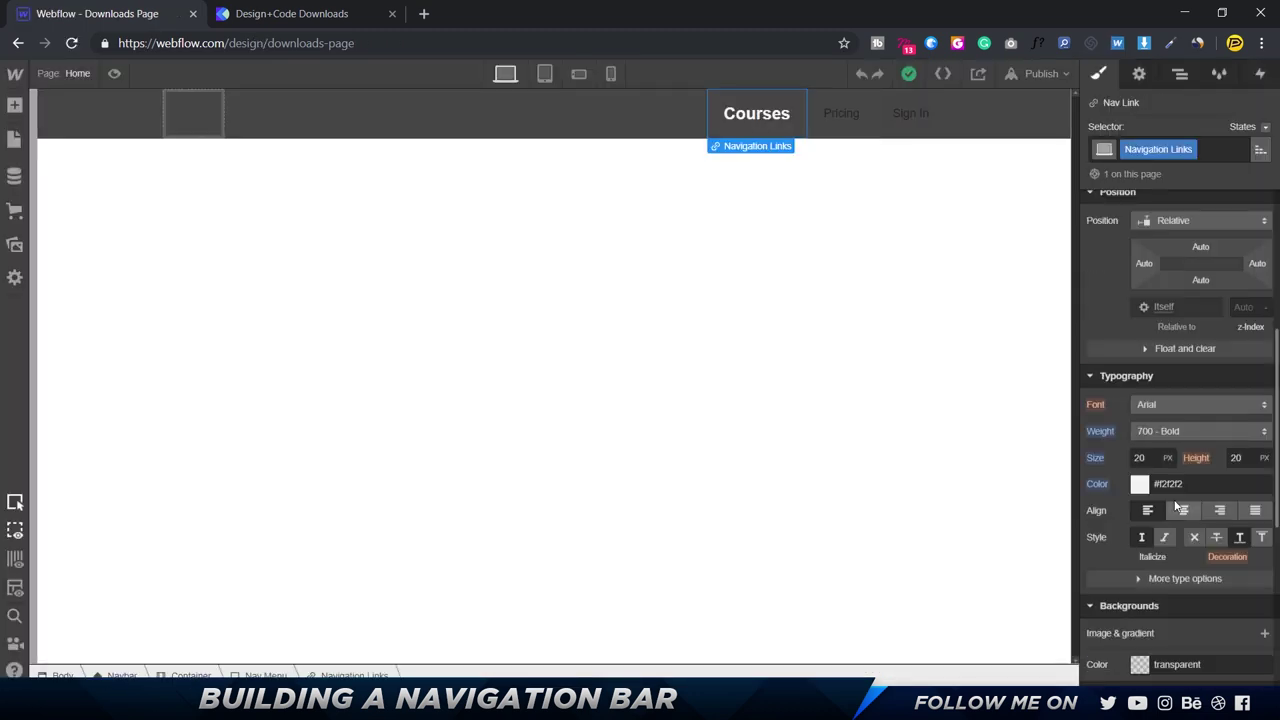
pyautogui.click(1176, 408)
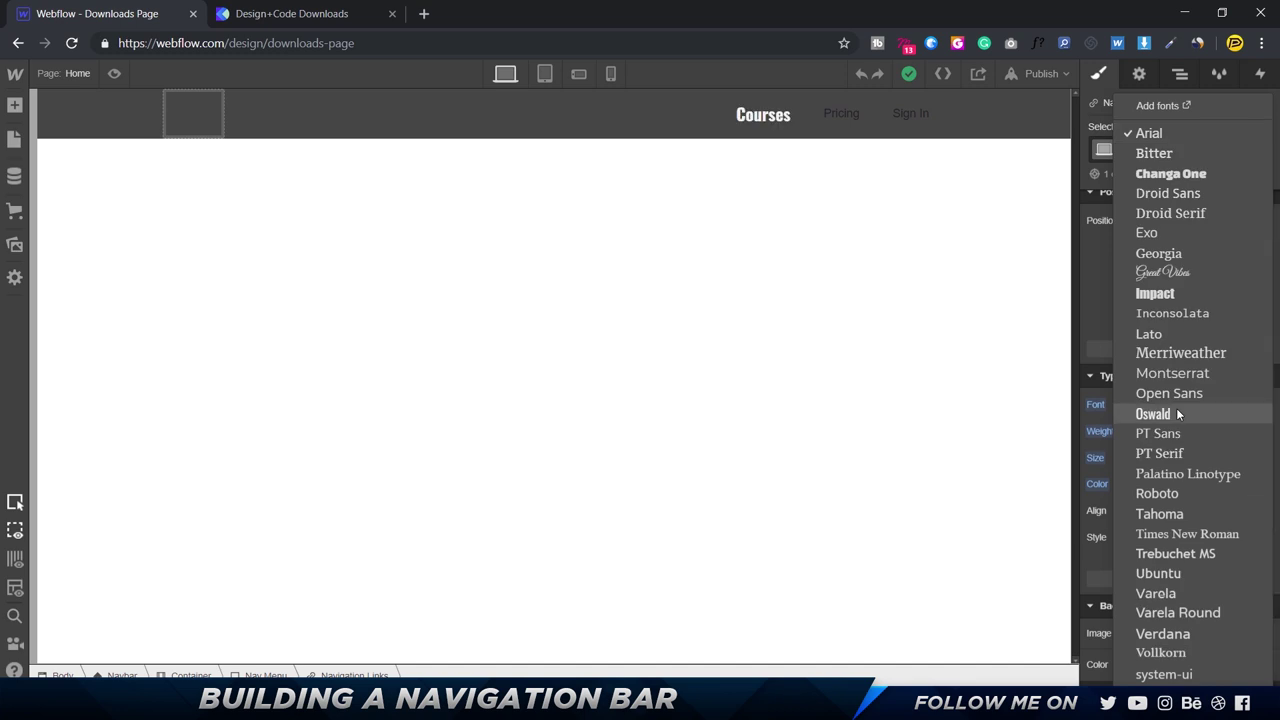
pyautogui.click(1157, 494)
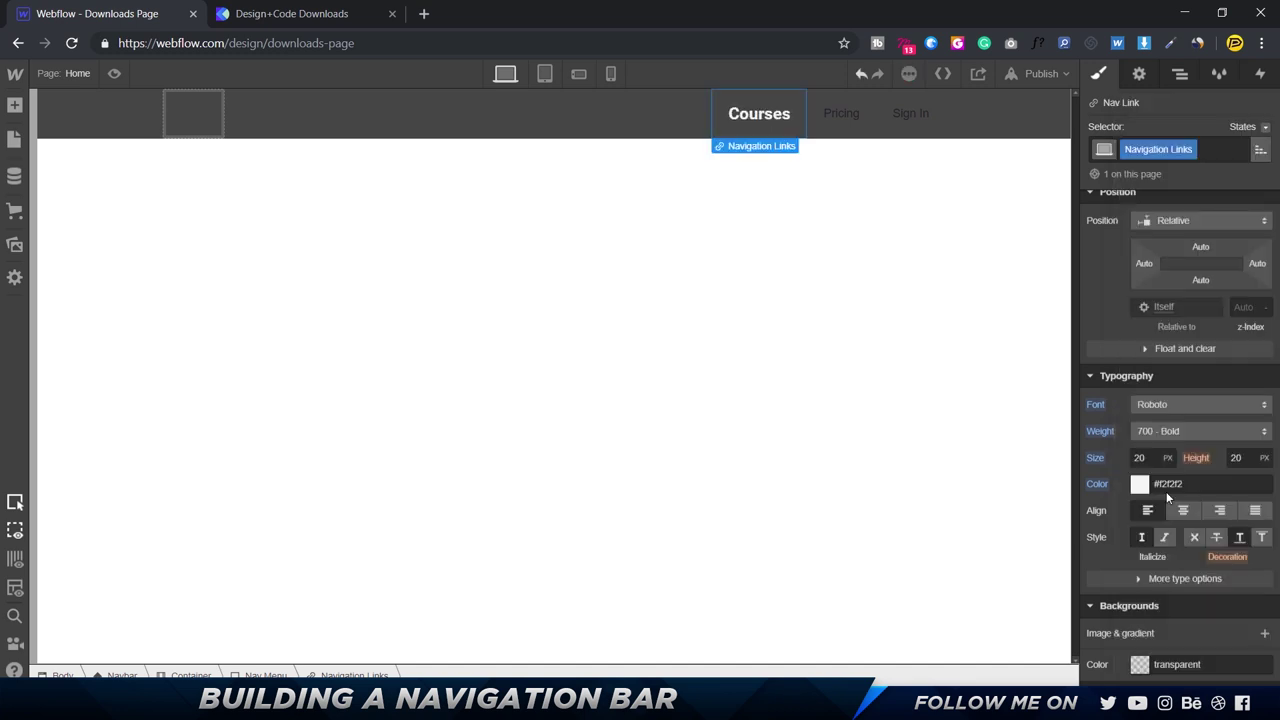
# Step: Review the font weights available for the Courses link and compare it with the live Design+Code Downloads page
pyautogui.click(1183, 432)
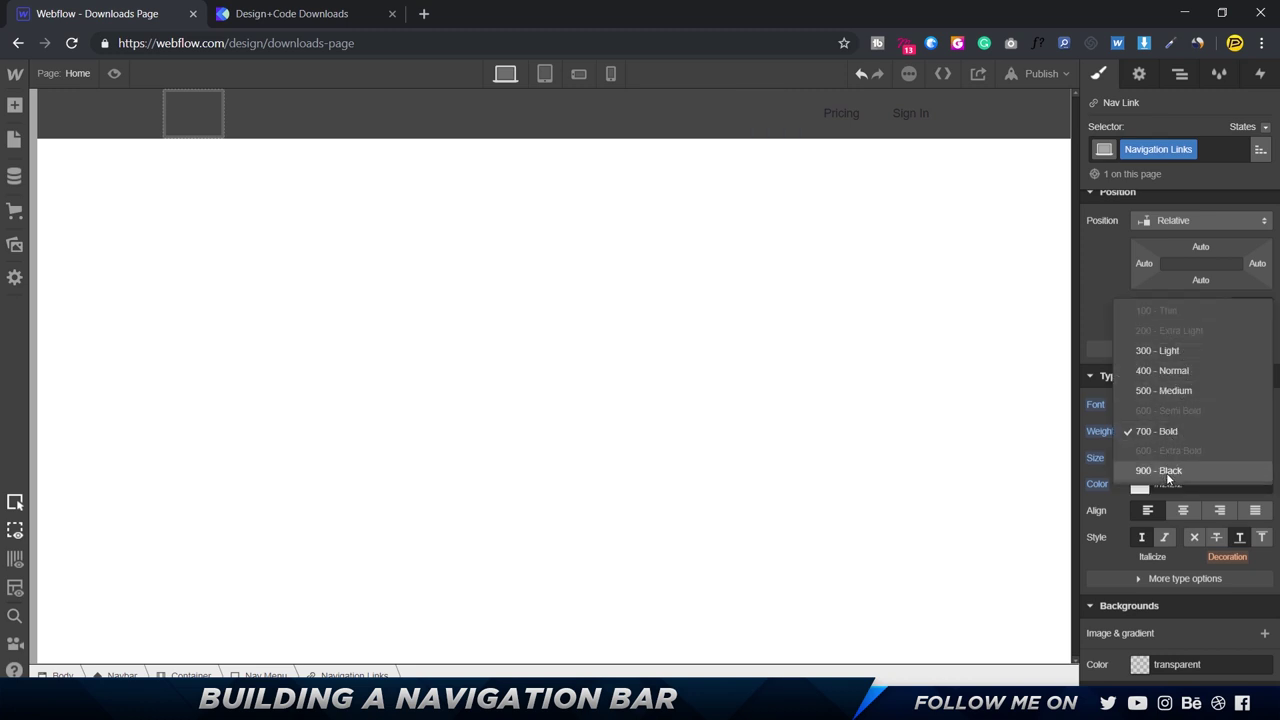
pyautogui.click(1092, 330)
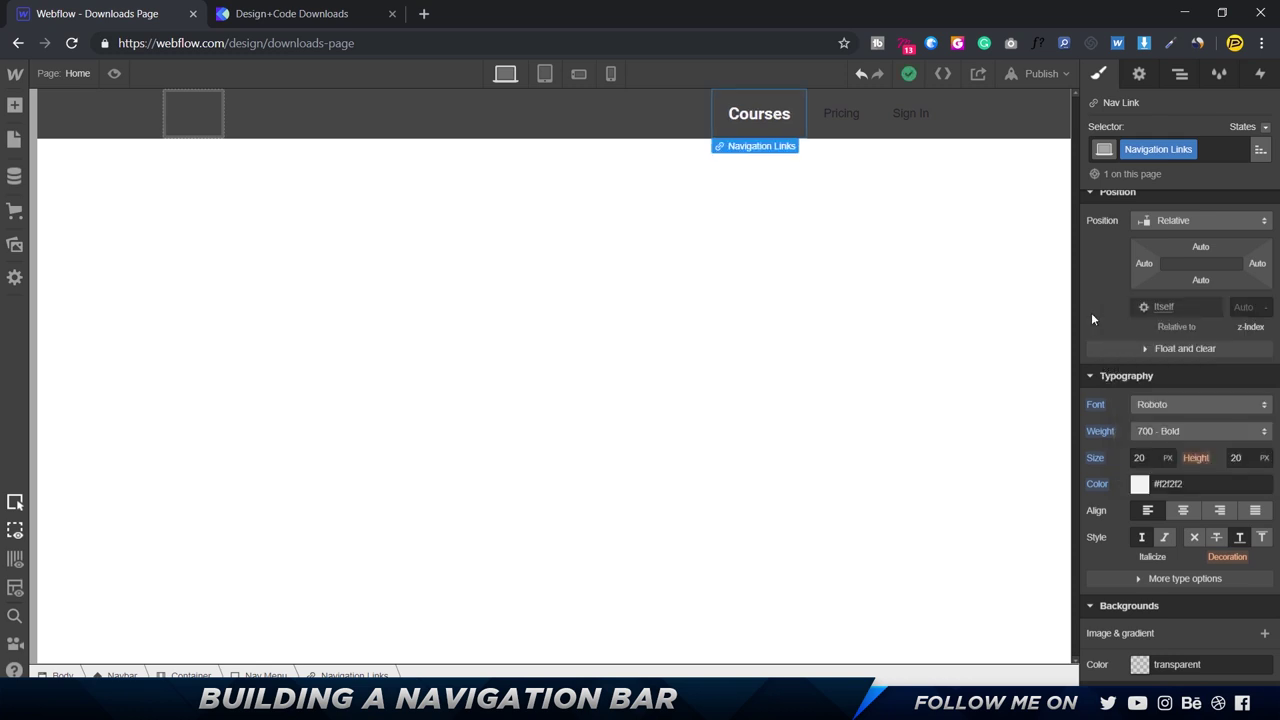
pyautogui.click(299, 20)
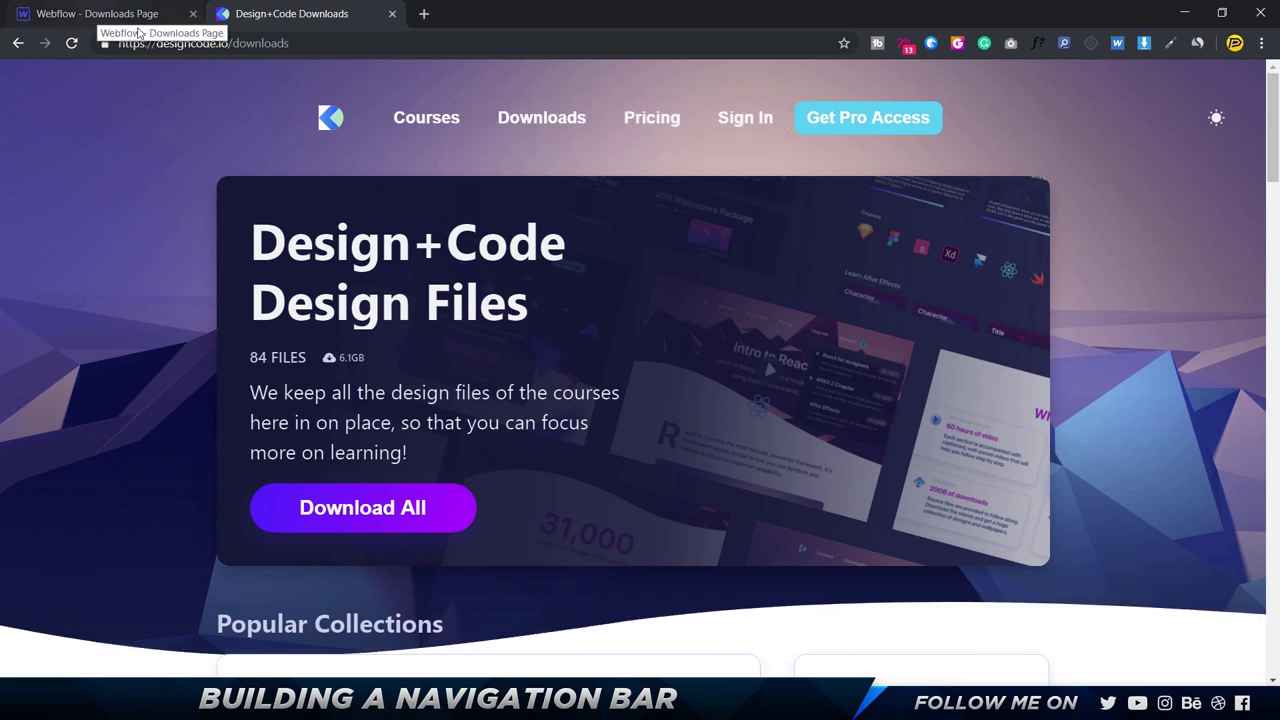
pyautogui.click(98, 16)
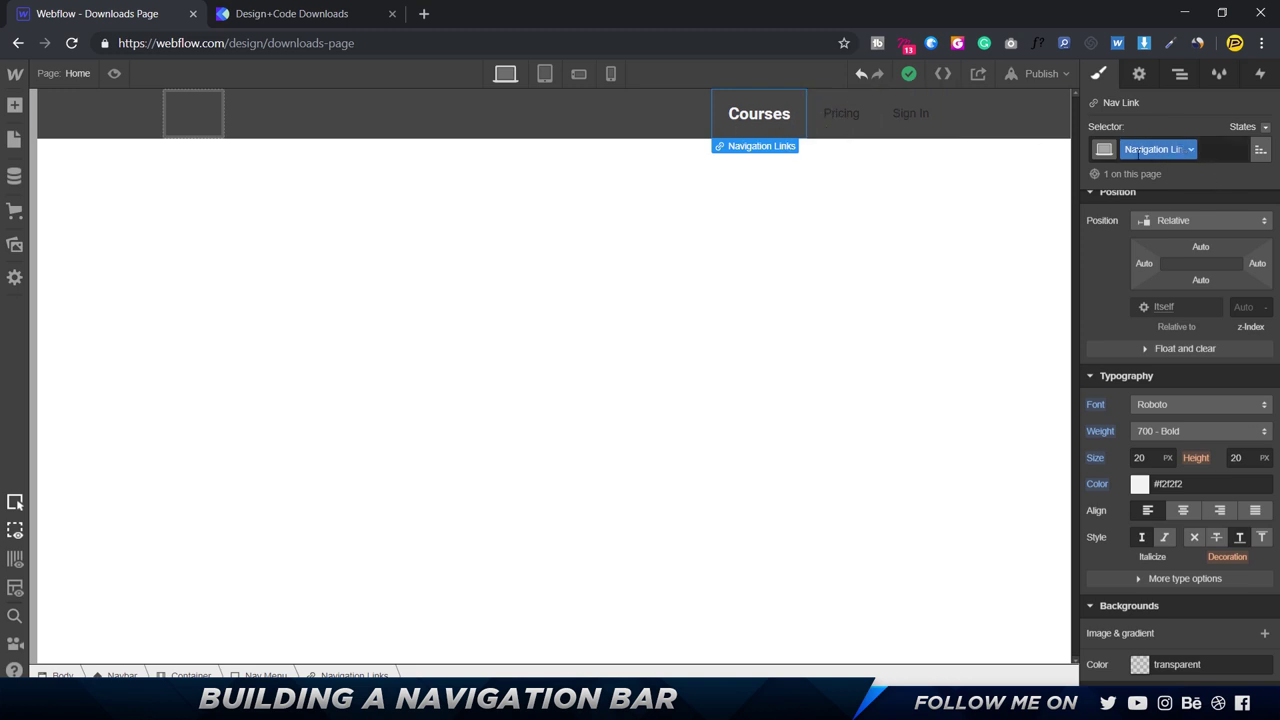
# Step: Apply the Navigation Links class to the Pricing and Sign In links
pyautogui.click(846, 108)
pyautogui.hotkey('ctrl', 'Return')
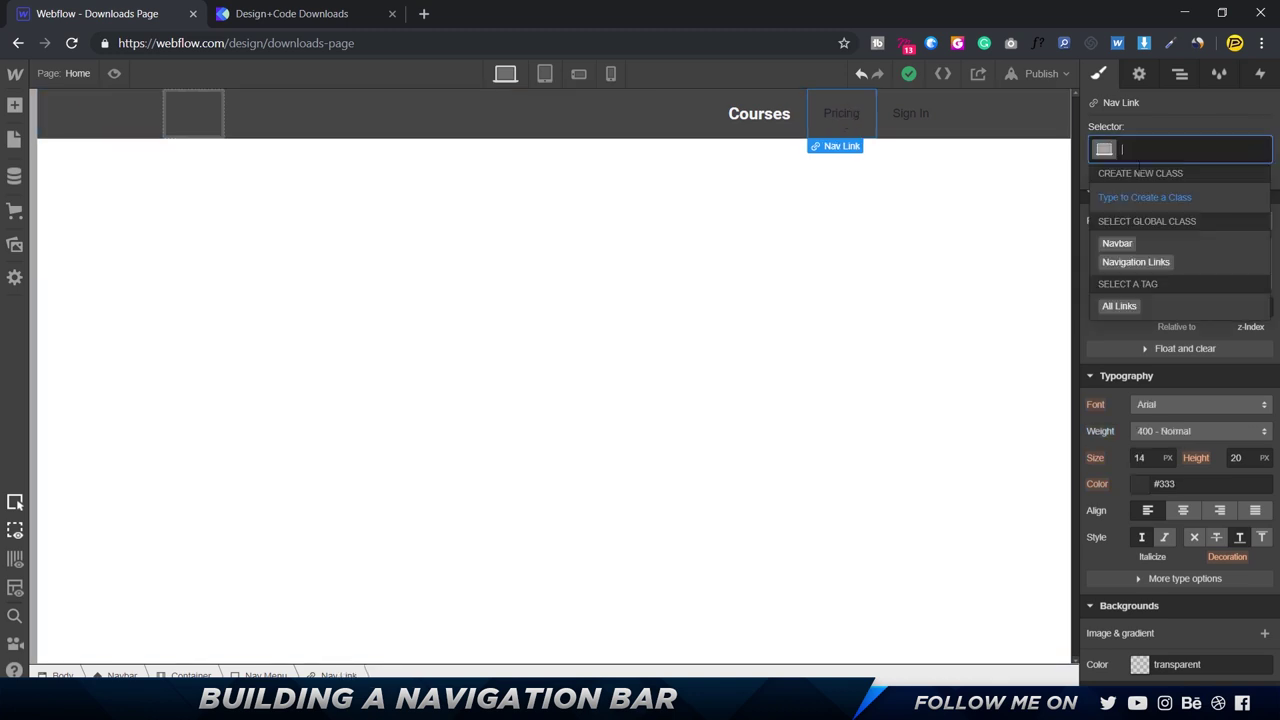
pyautogui.click(1135, 266)
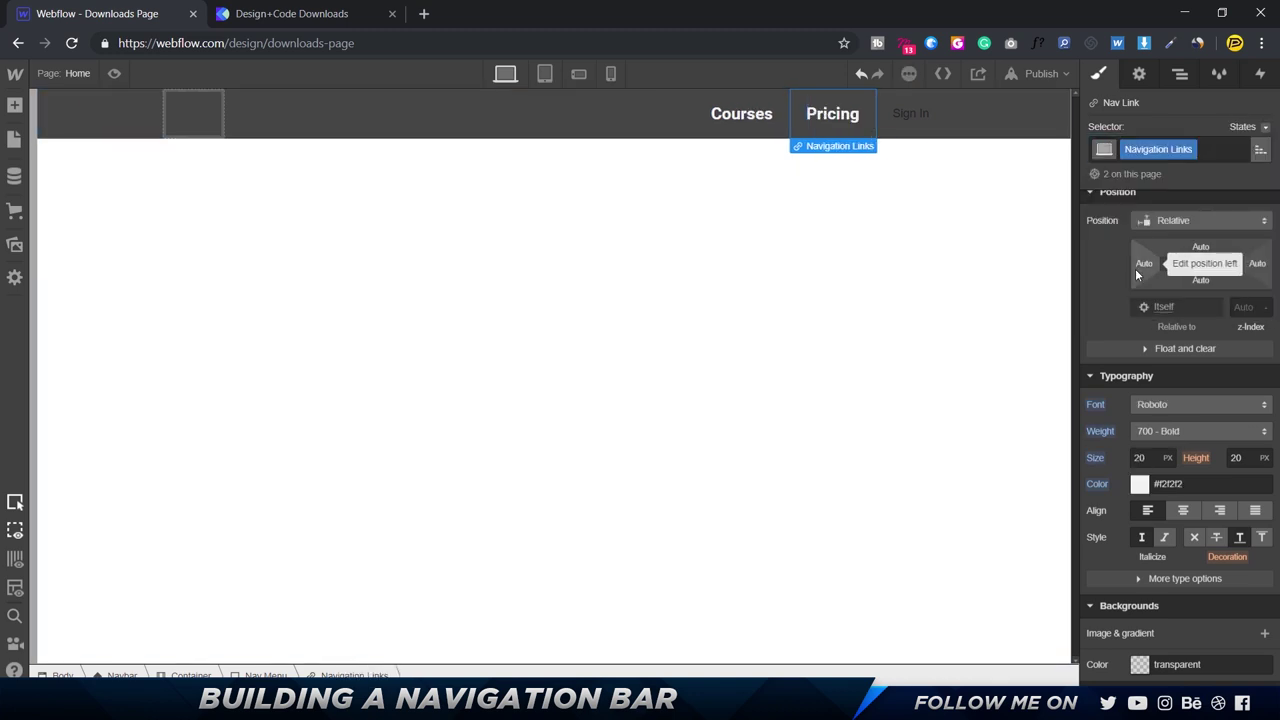
pyautogui.click(910, 117)
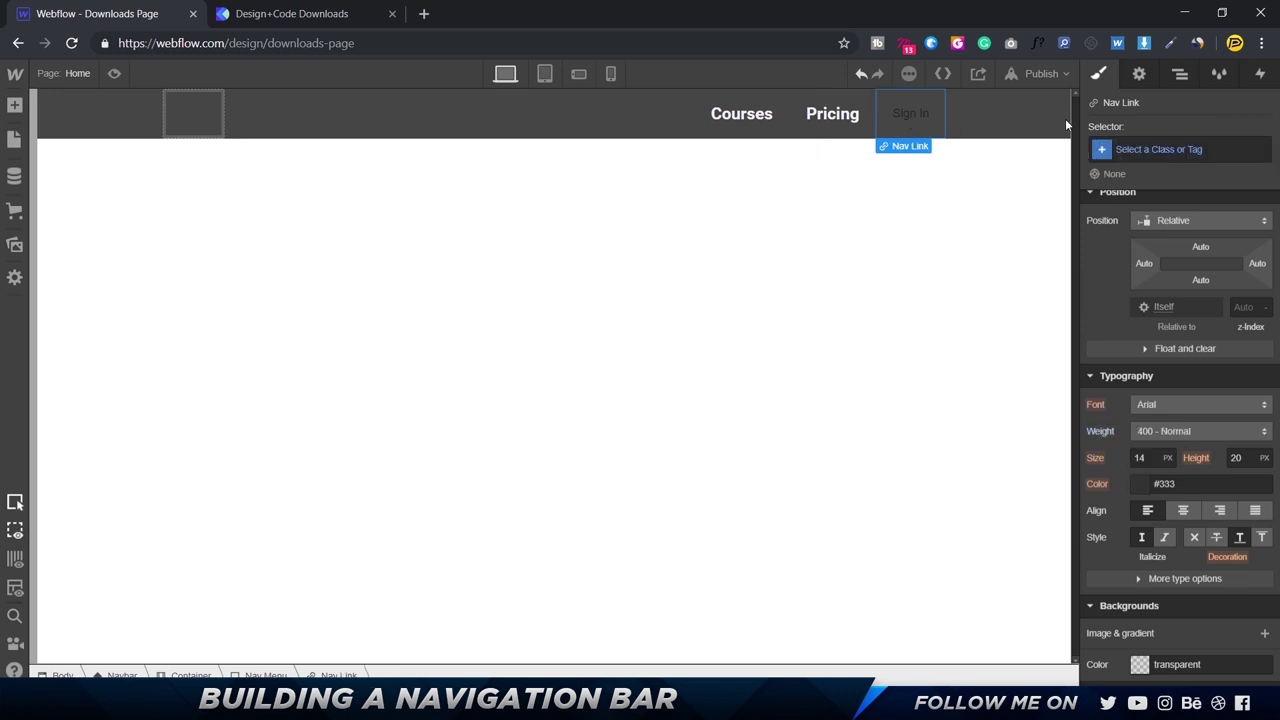
pyautogui.click(1146, 151)
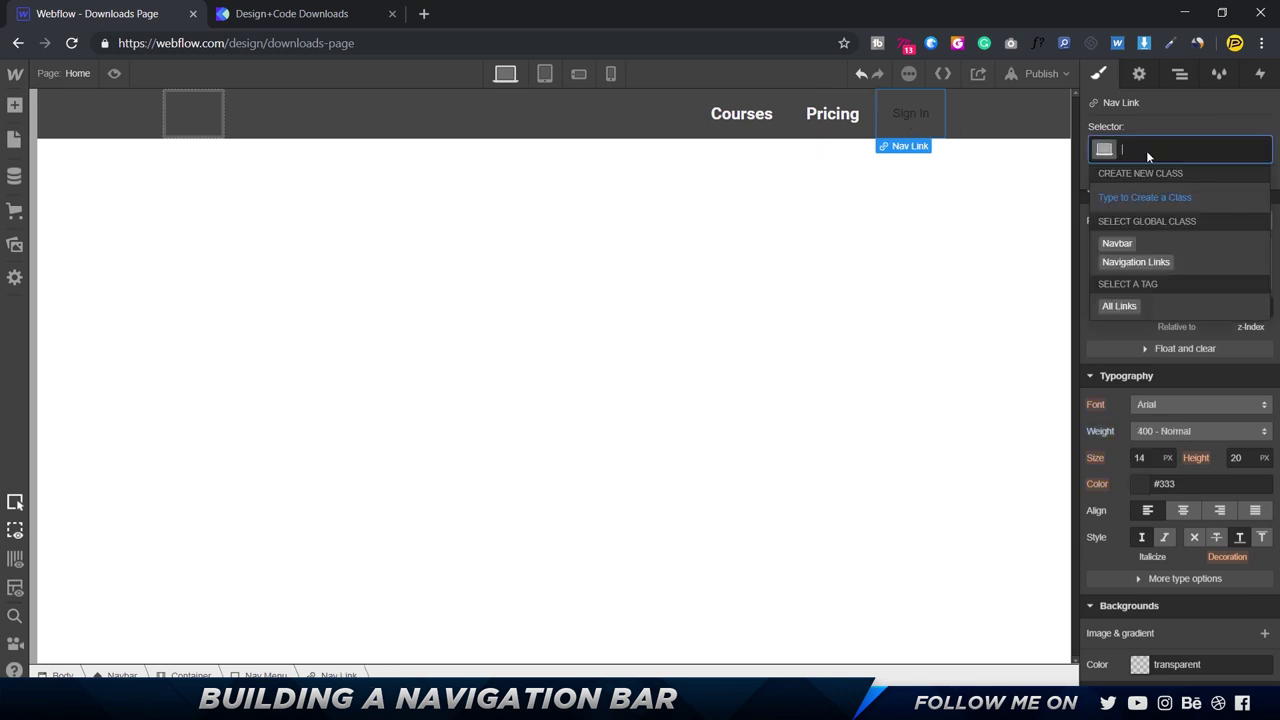
pyautogui.click(1145, 261)
pyautogui.click(951, 220)
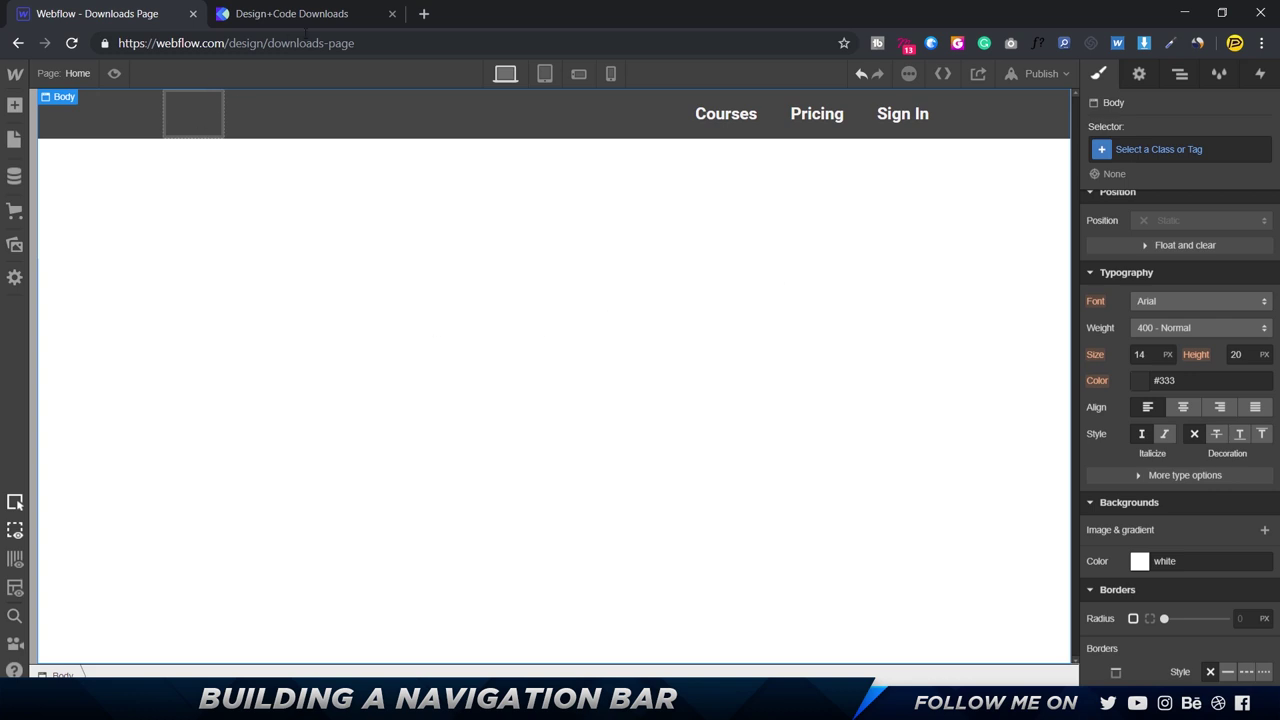
# Step: Check the logo on the live Downloads page, then select the navbar's Brand block and view the project's assets
pyautogui.click(300, 14)
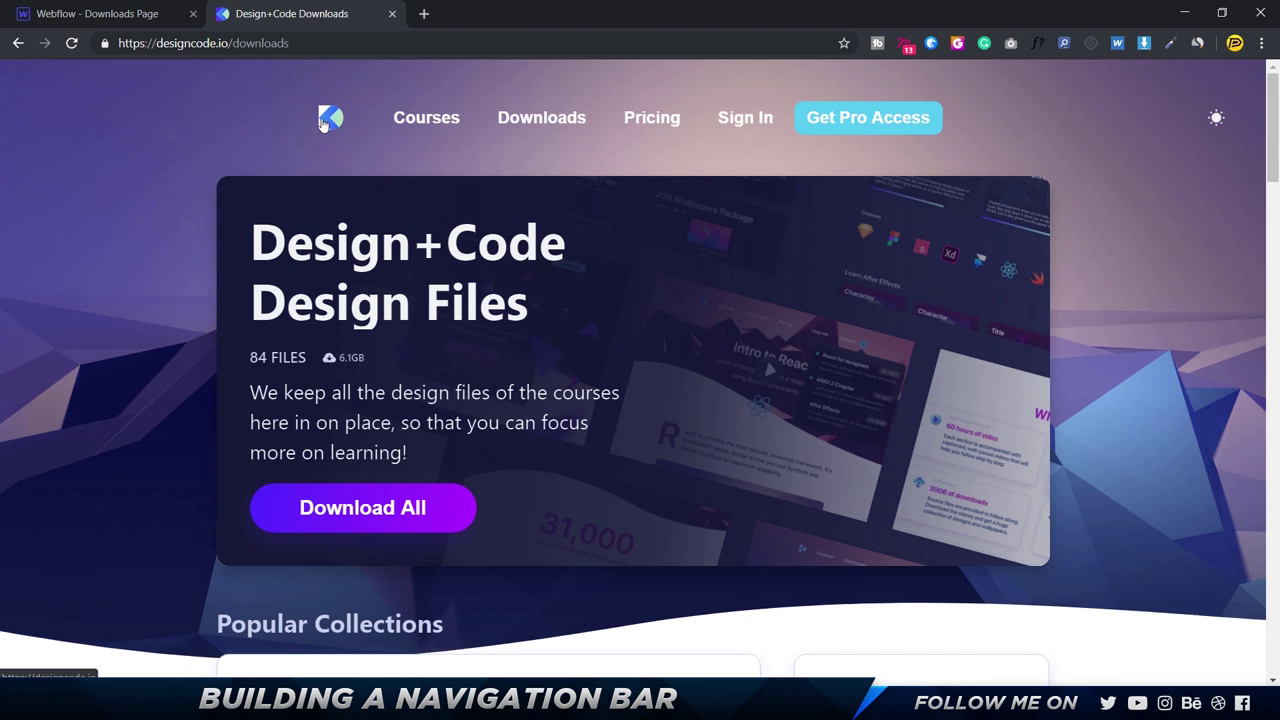
pyautogui.click(100, 14)
pyautogui.click(211, 128)
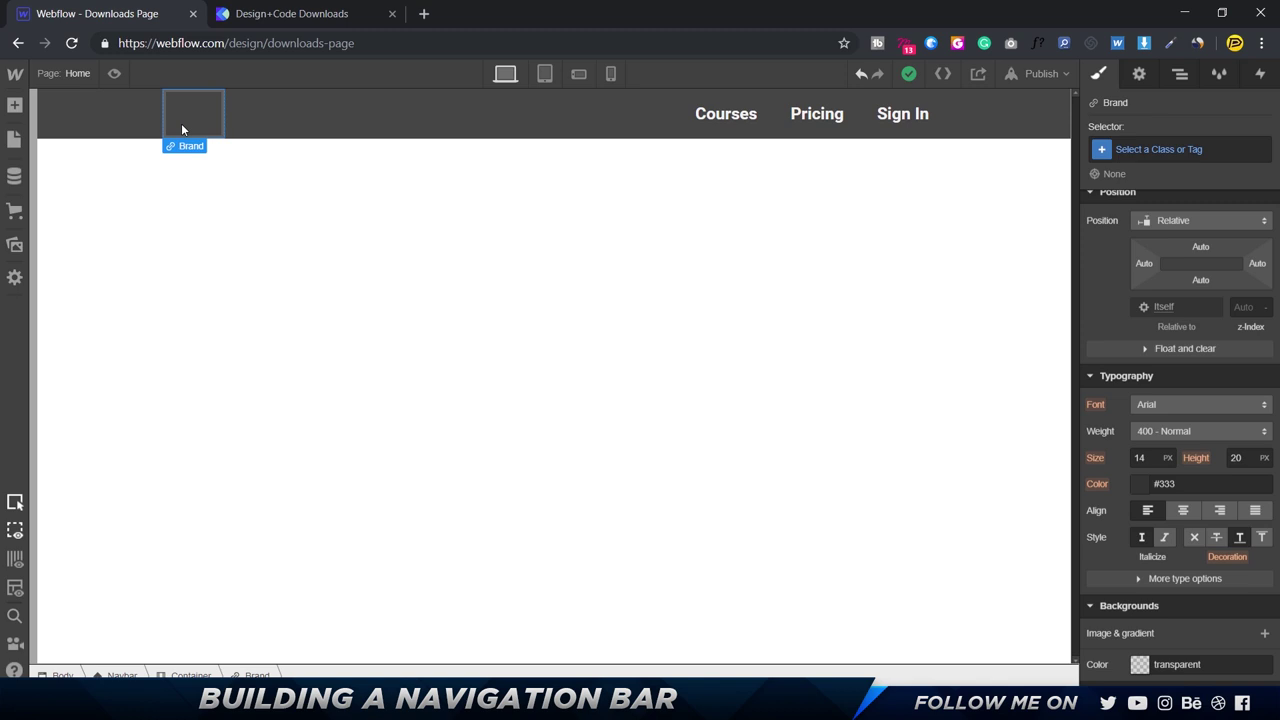
pyautogui.click(17, 245)
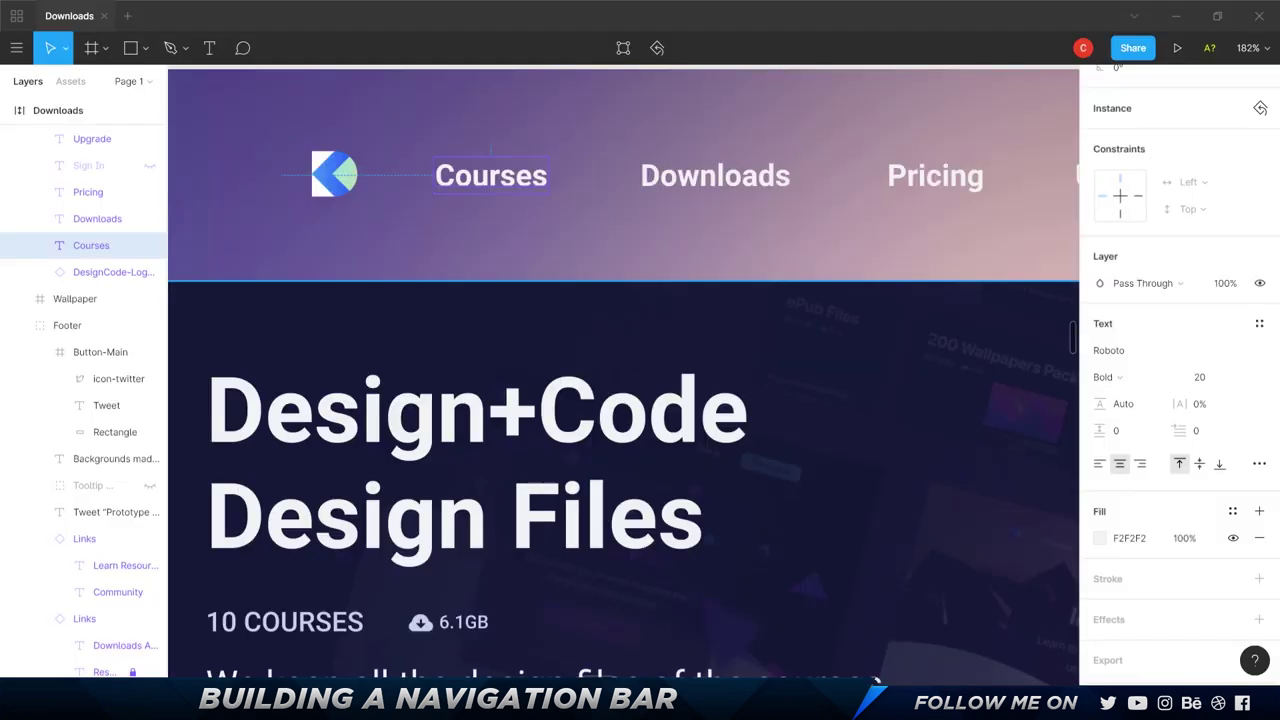
# Step: Switch to Figma and select the DesignCode logo in the Downloads navigation bar to view its export settings
pyautogui.hotkey('alt', 'Tab')
pyautogui.scroll(-5, 863, 402)
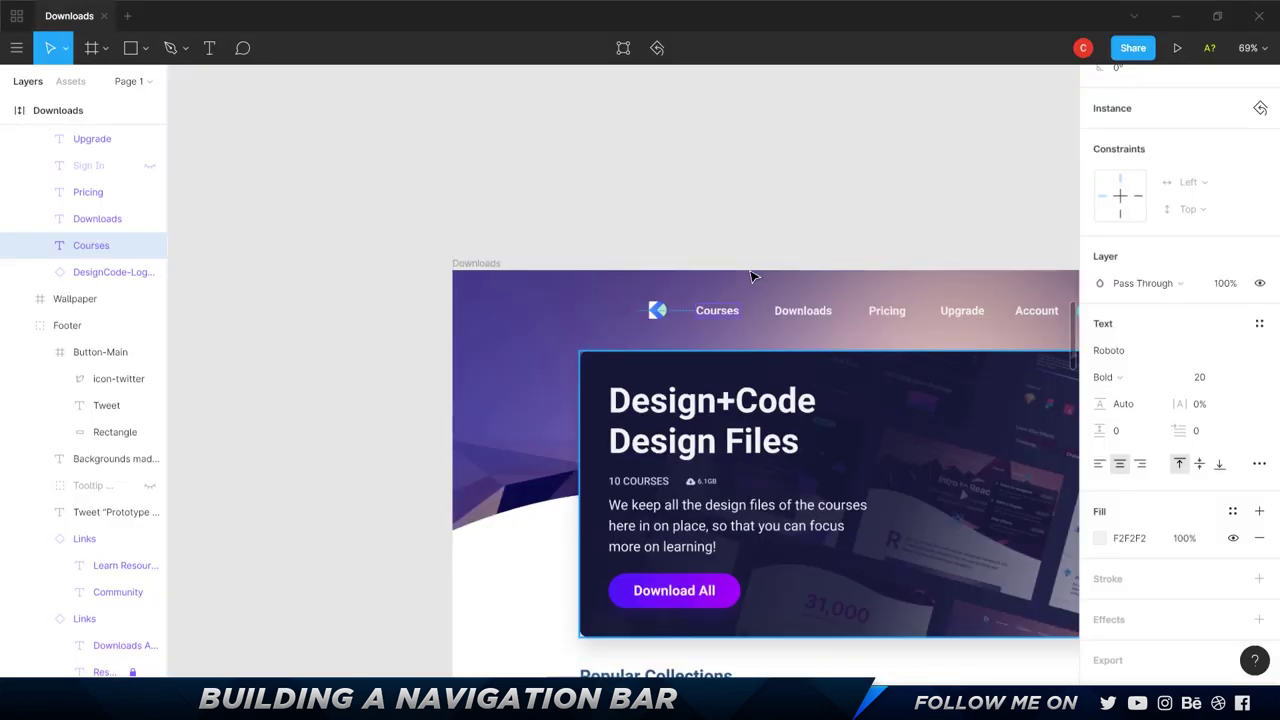
pyautogui.moveTo(874, 229); pyautogui.dragTo(622, 188)
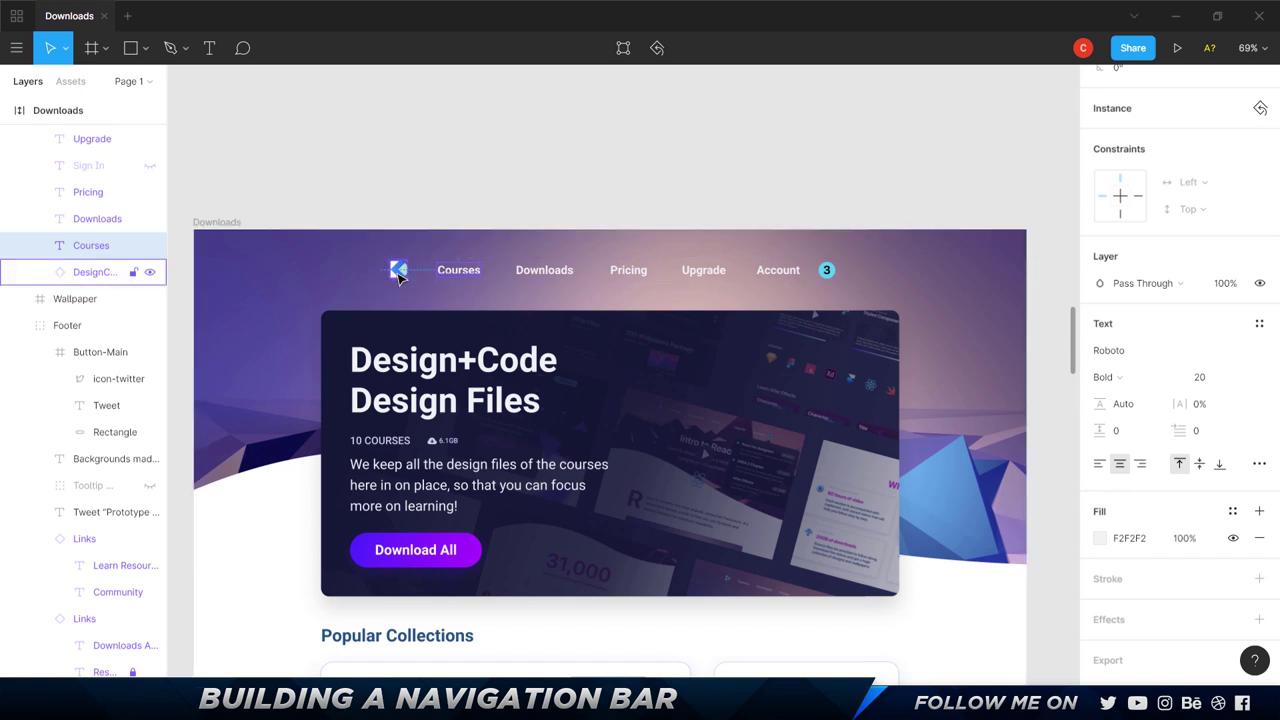
pyautogui.scroll(5, 398, 276)
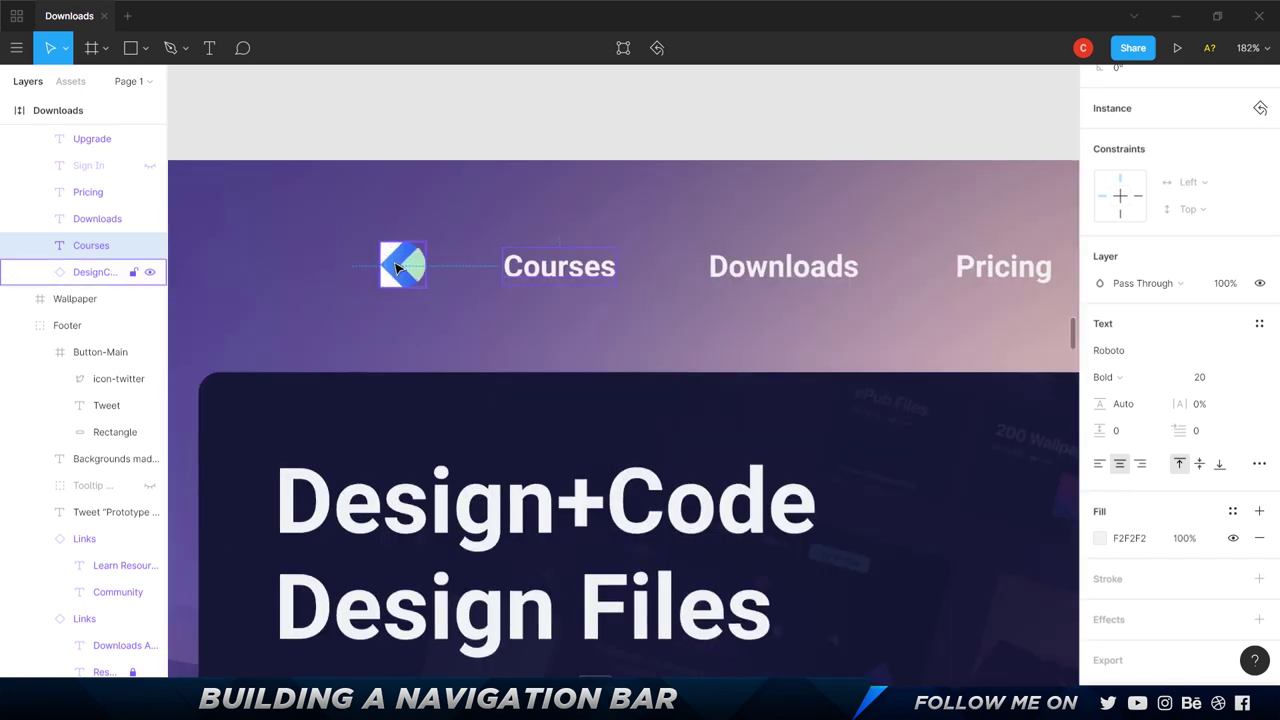
pyautogui.click(491, 263)
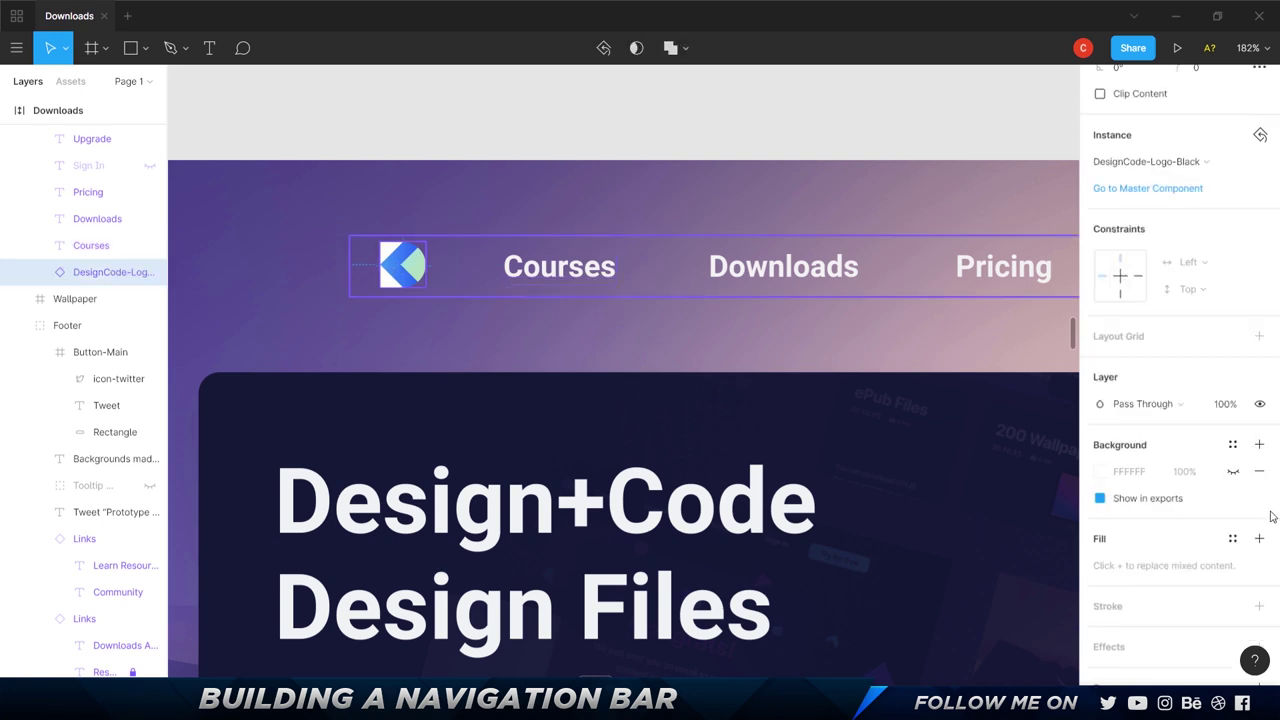
pyautogui.scroll(-1, 1207, 566)
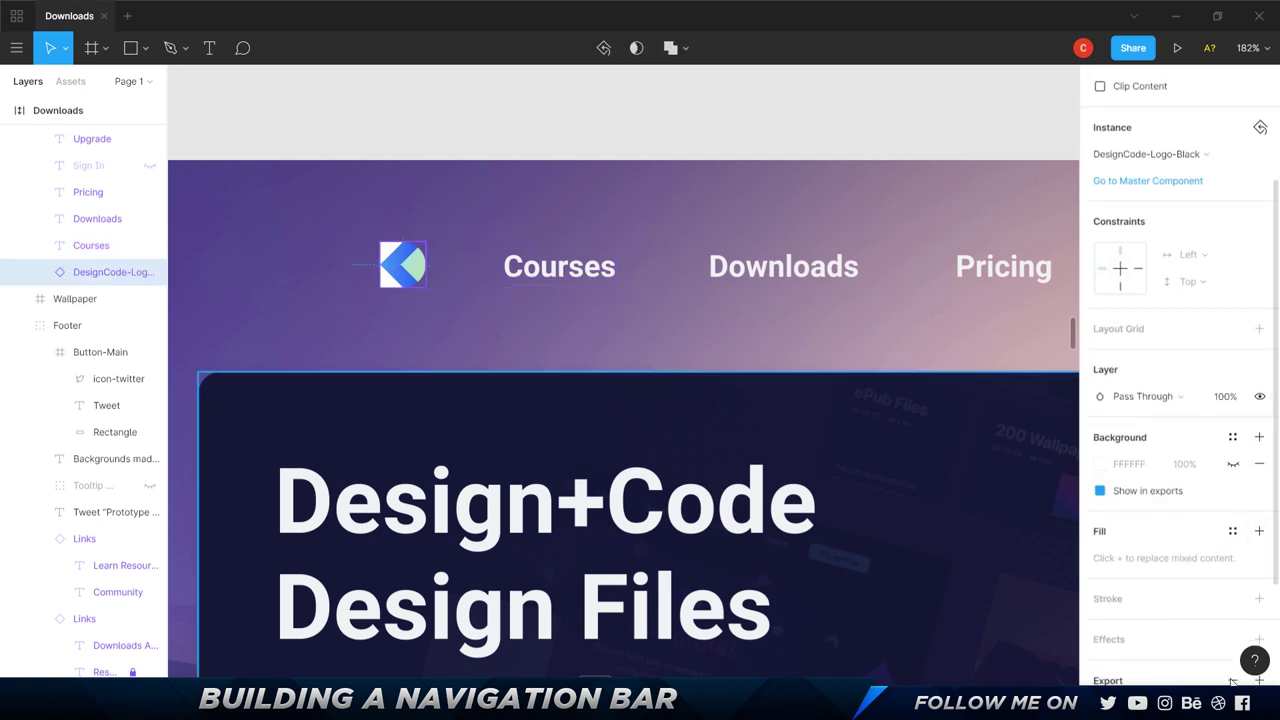
pyautogui.scroll(-3, 1172, 542)
# Step: Set the logo's export settings to 2x scale and PNG format
pyautogui.click(1104, 558)
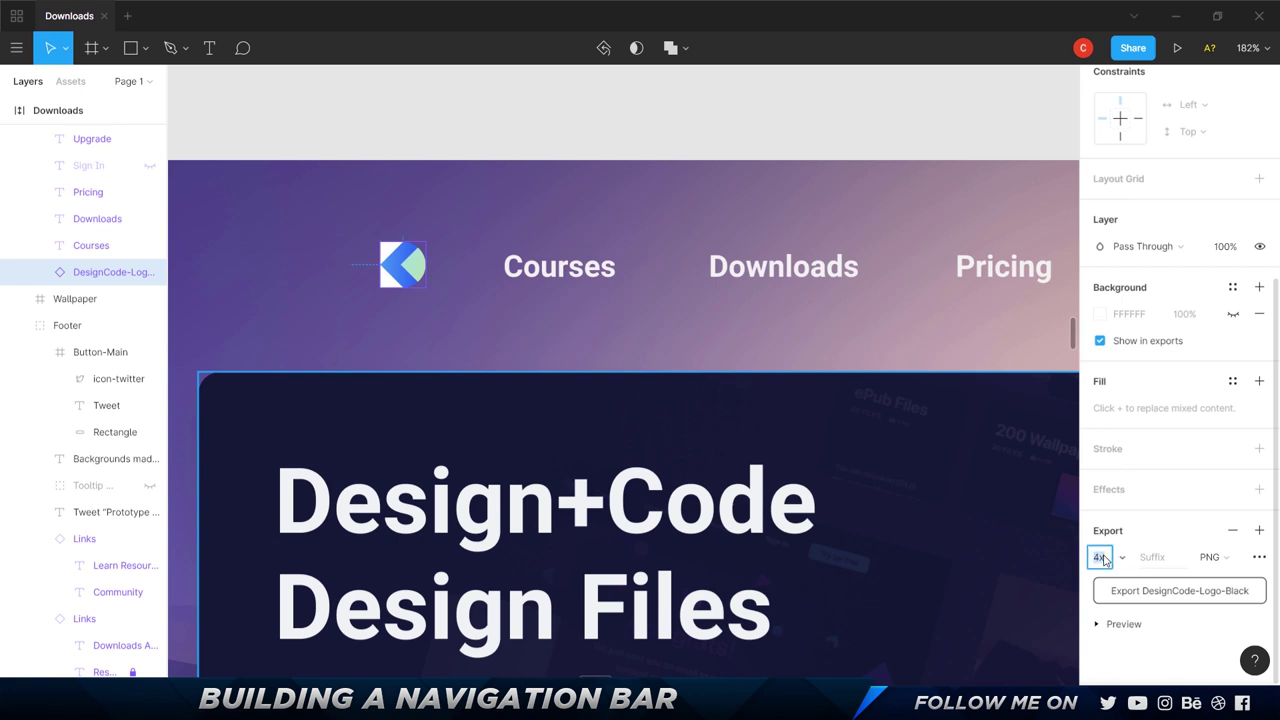
pyautogui.click(1121, 558)
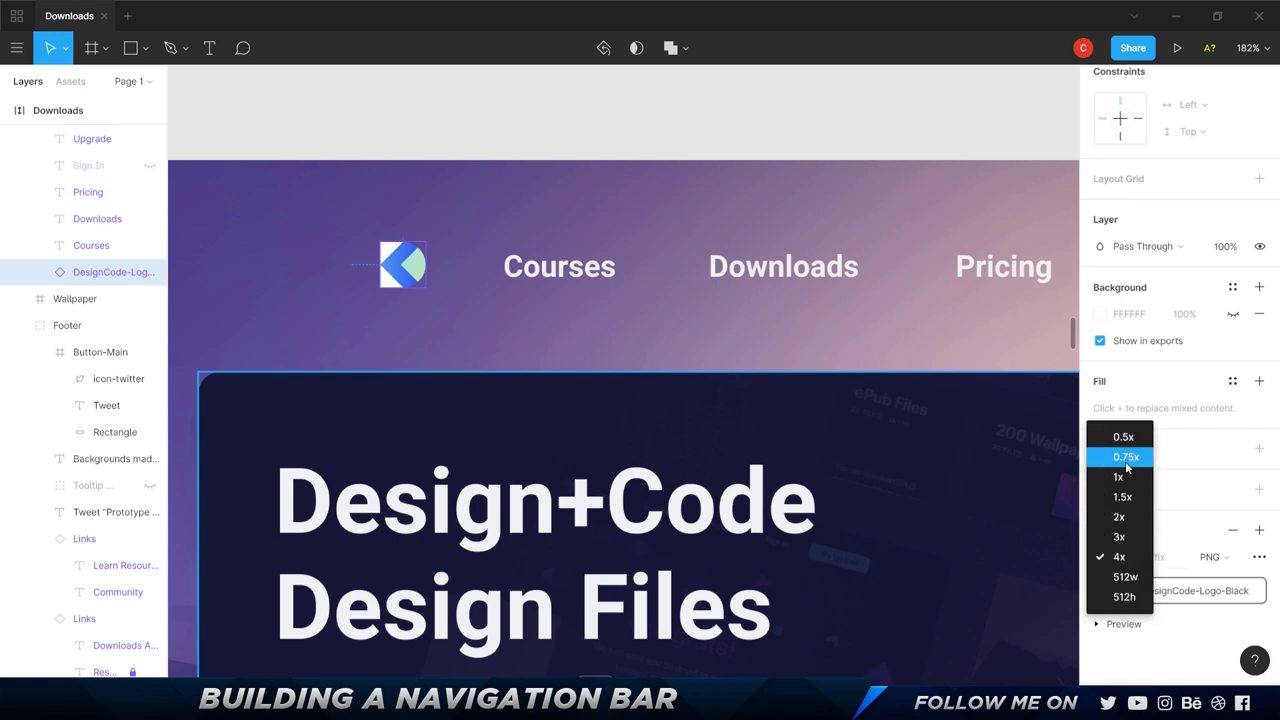
pyautogui.click(1120, 516)
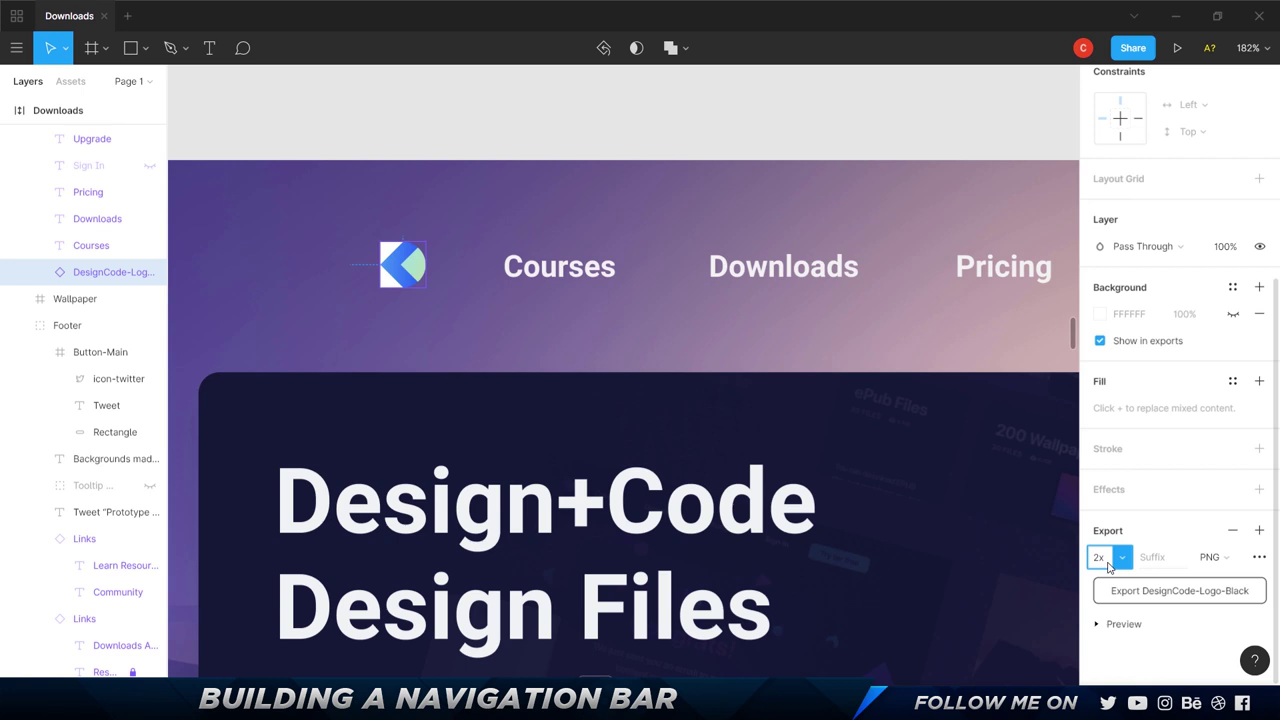
pyautogui.click(1216, 558)
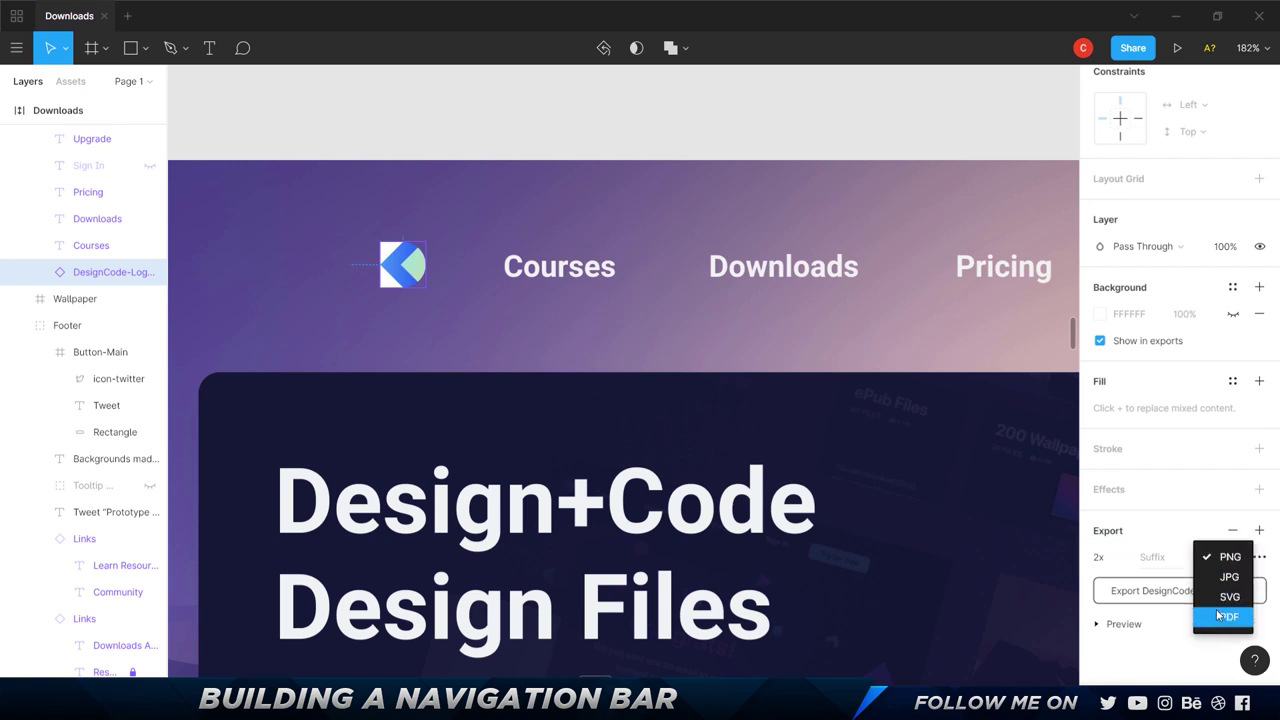
pyautogui.click(1222, 557)
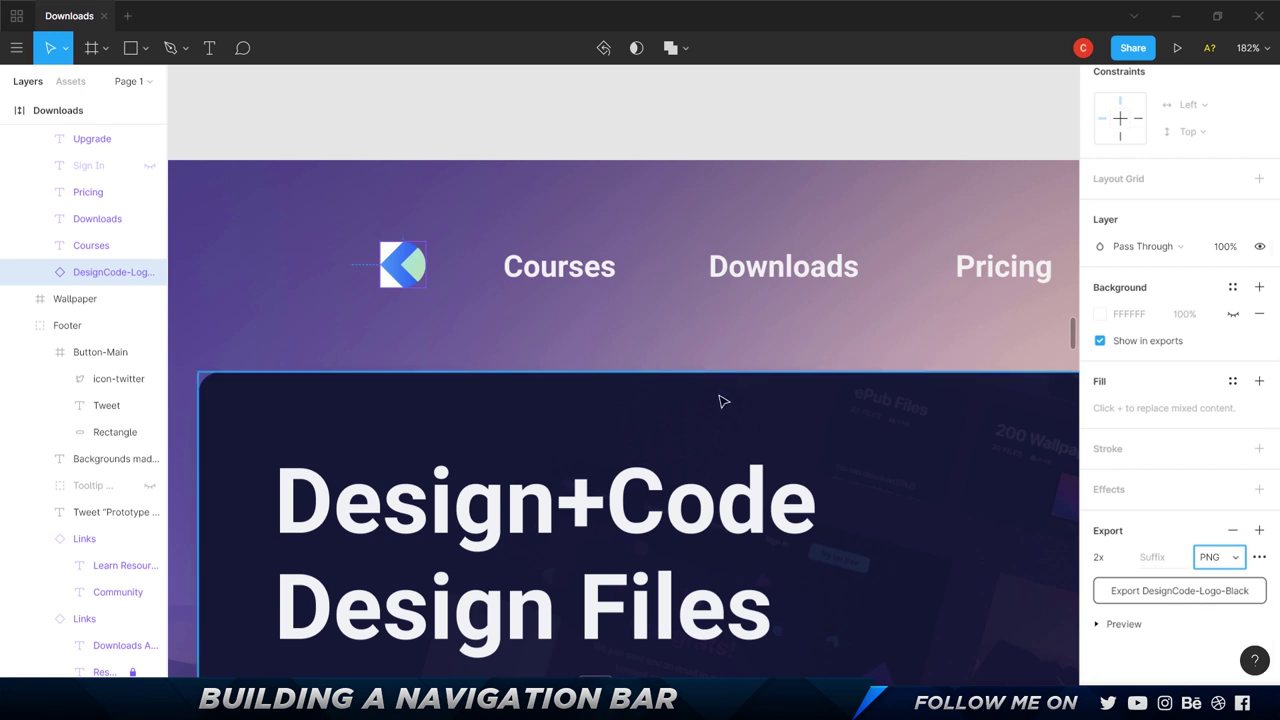
# Step: Switch back to Webflow and insert an Image element inside the navbar's Brand block
pyautogui.hotkey('alt', 'Tab')
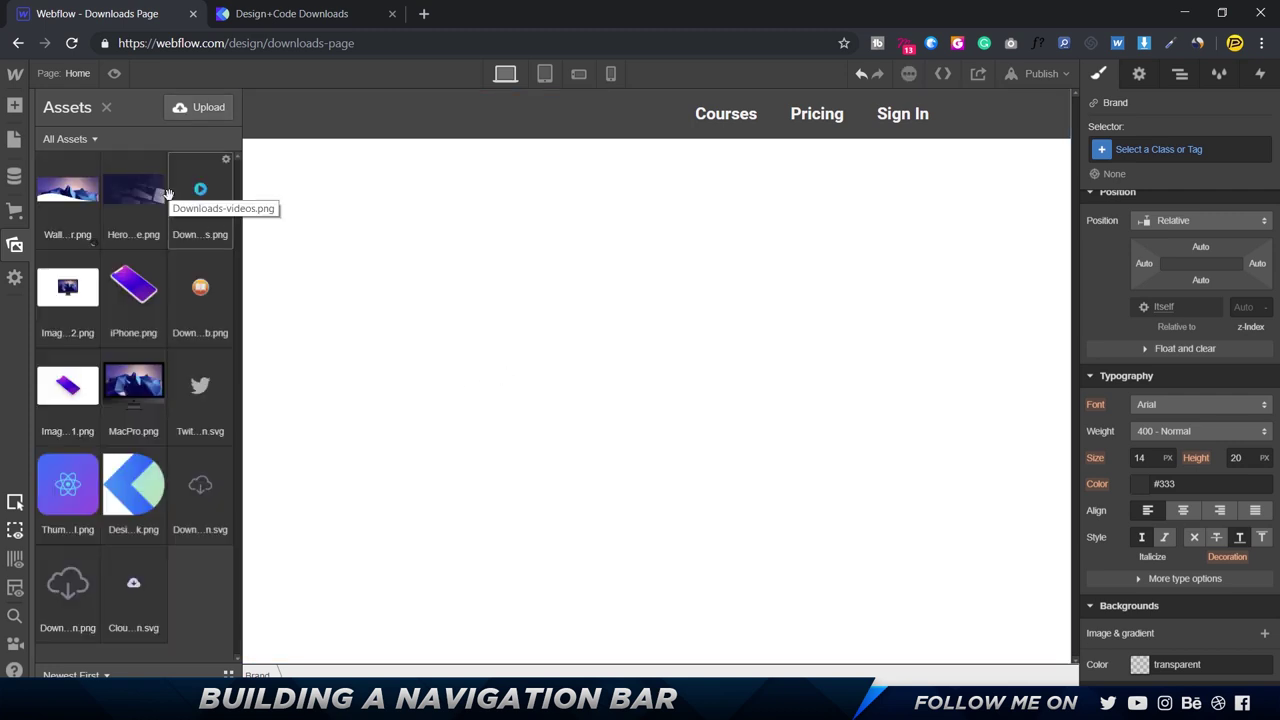
pyautogui.click(349, 206)
pyautogui.click(177, 107)
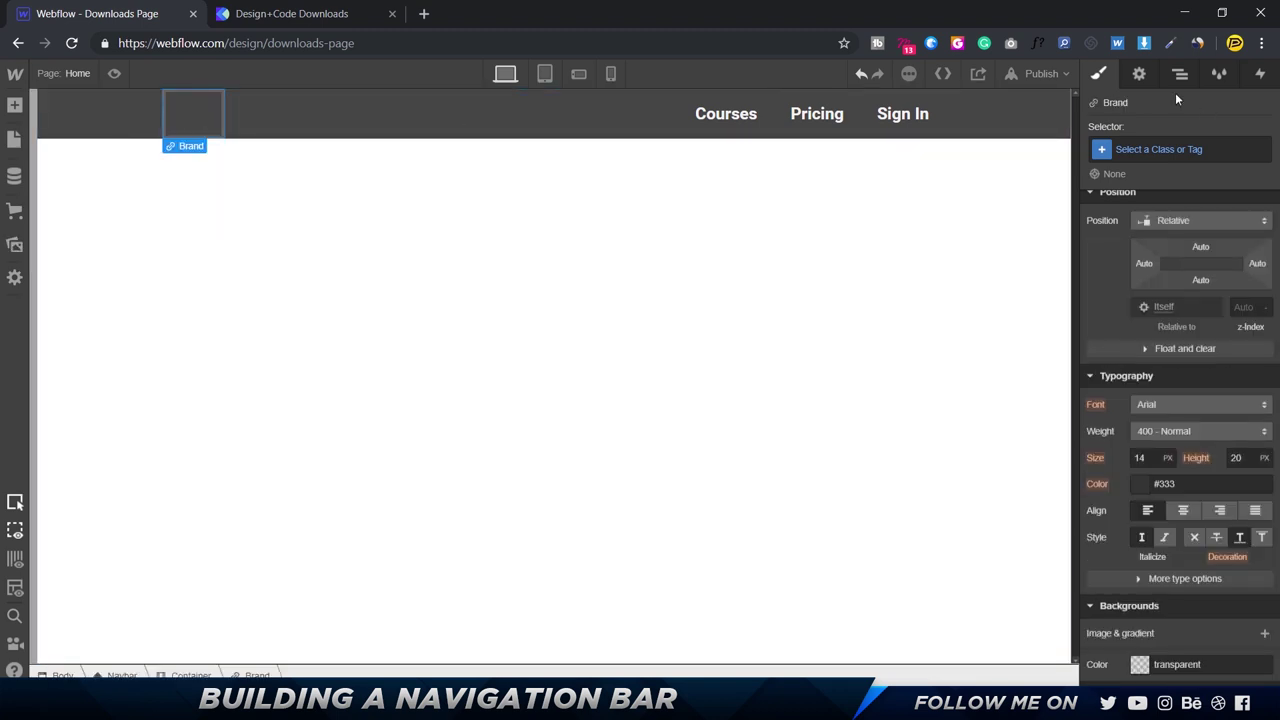
pyautogui.press('z')
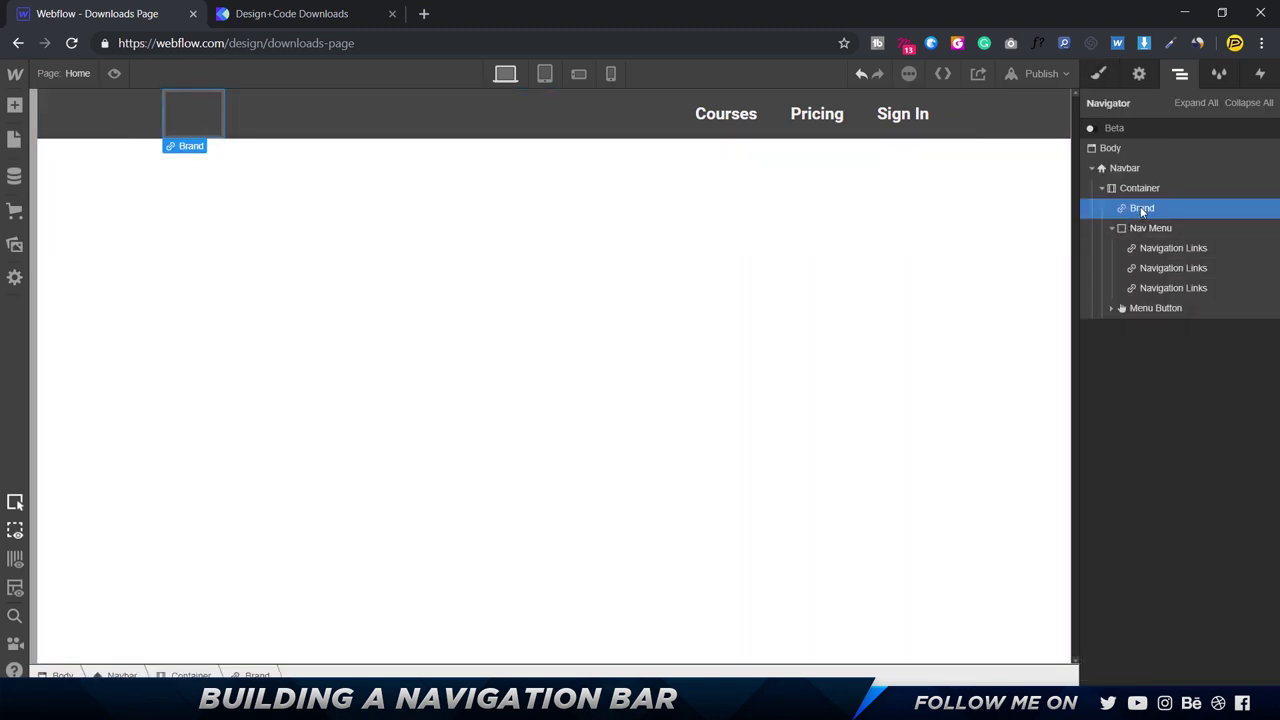
pyautogui.click(14, 105)
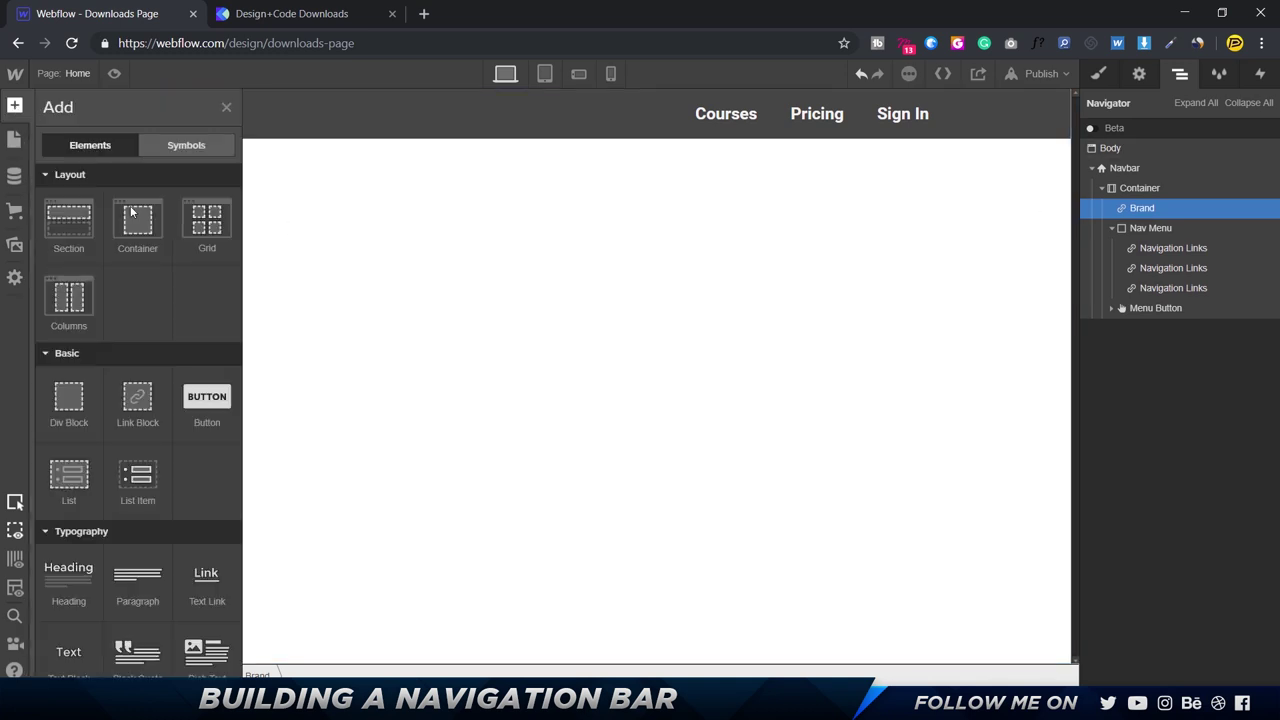
pyautogui.scroll(-5, 148, 352)
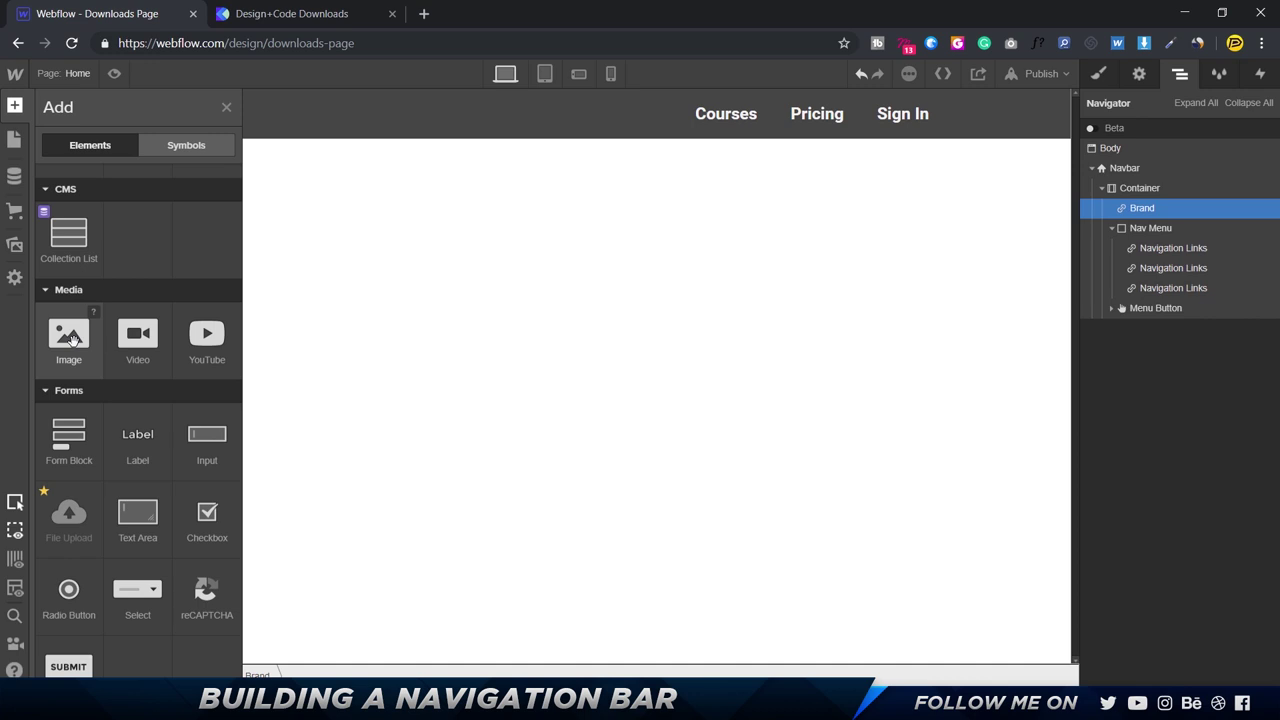
pyautogui.moveTo(72, 340); pyautogui.dragTo(200, 106)
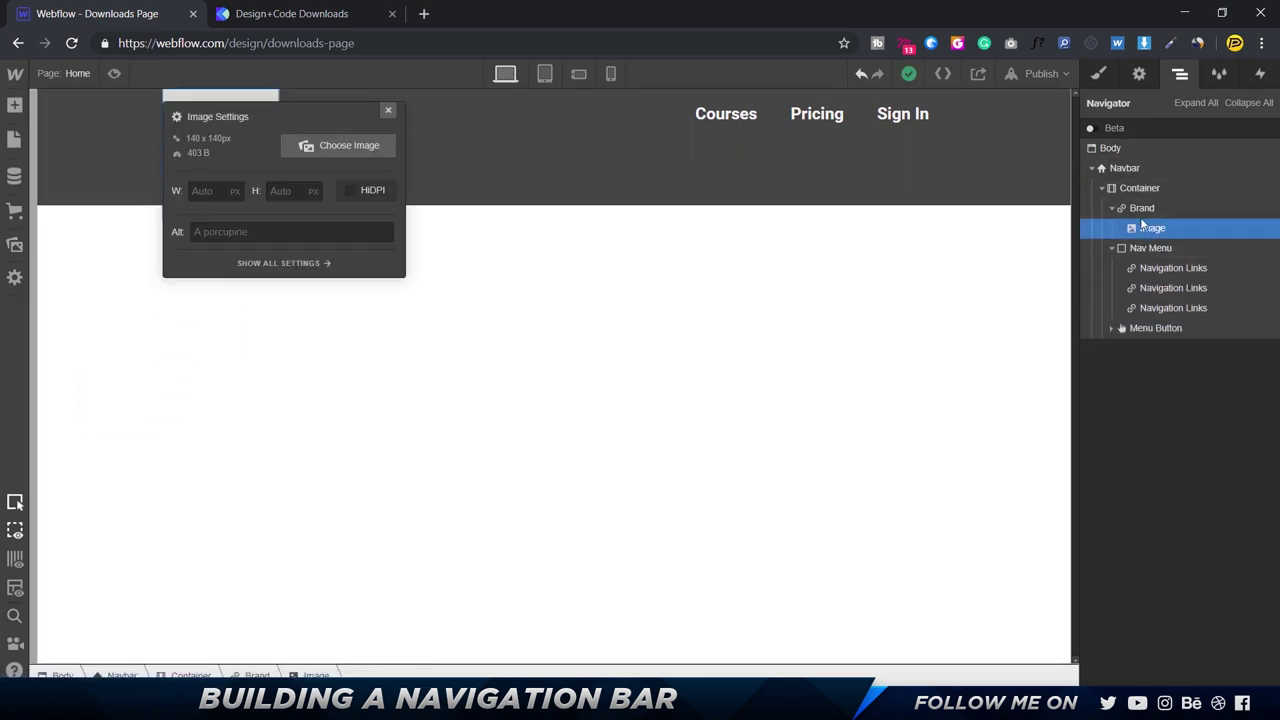
# Step: Set the Brand block's image to the DesignCode logo PNG from the project assets and enable HiDPI
pyautogui.click(314, 148)
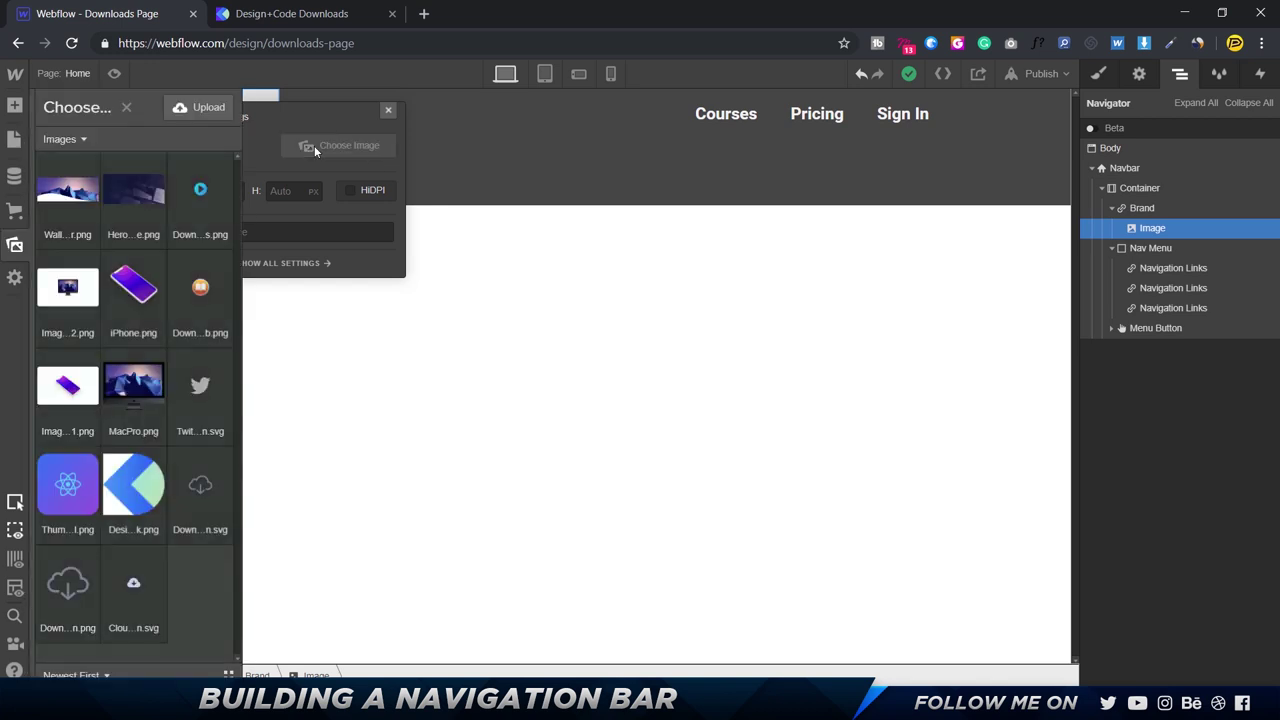
pyautogui.click(140, 489)
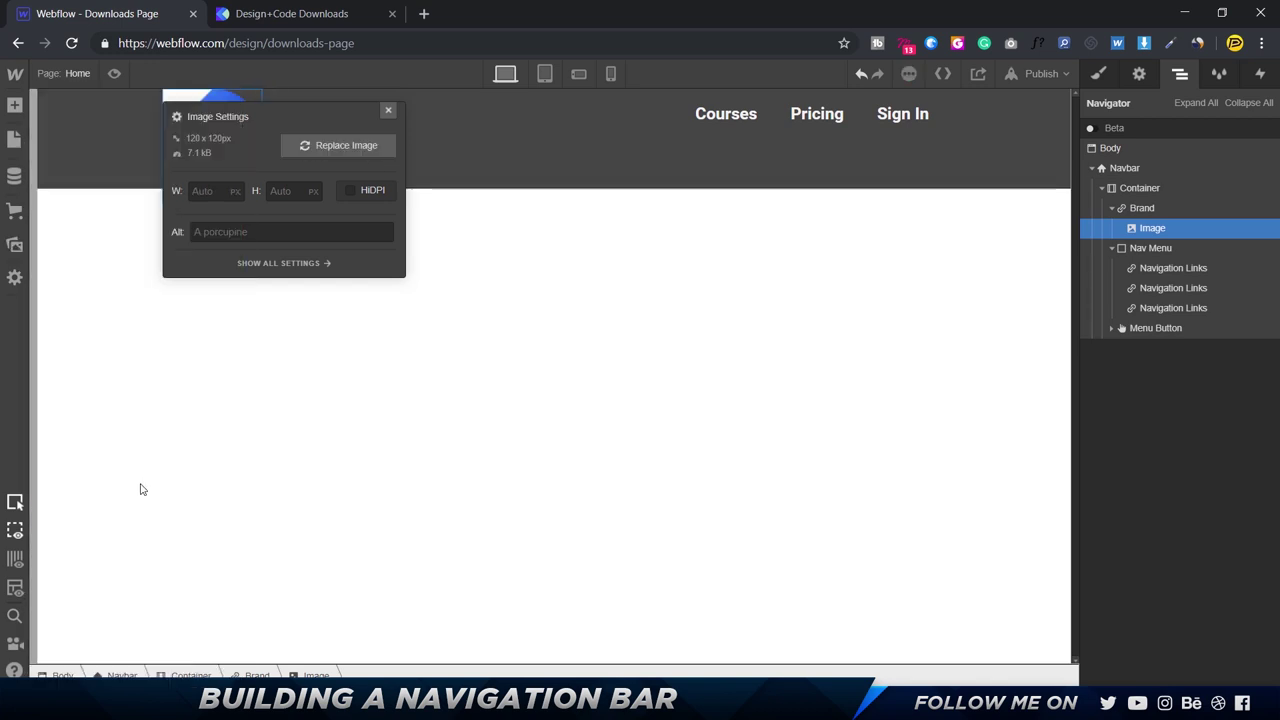
pyautogui.click(351, 192)
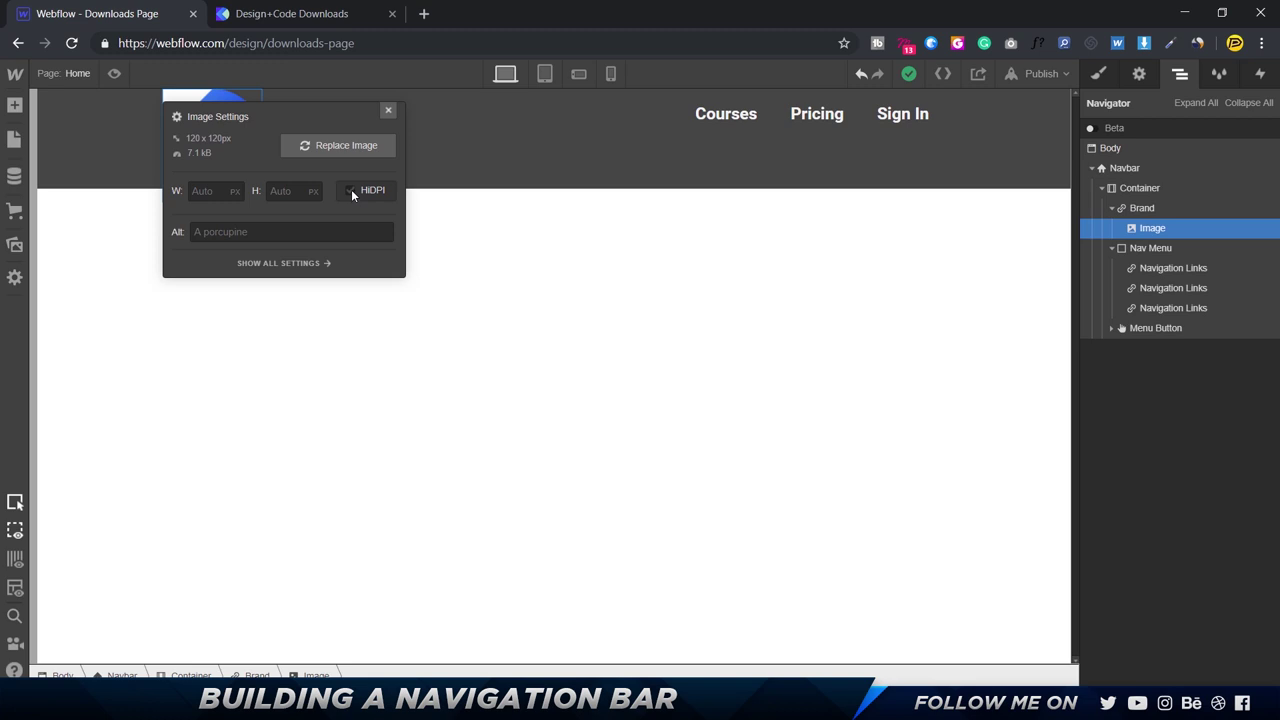
pyautogui.click(351, 191)
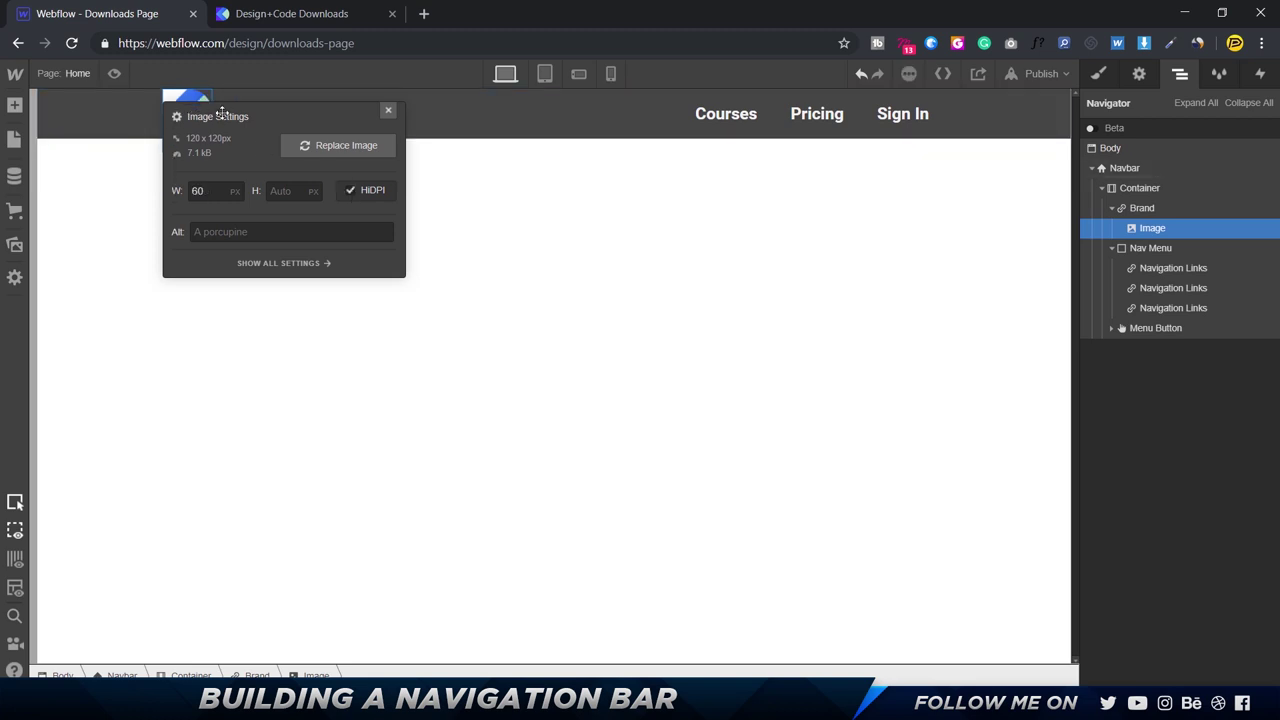
# Step: Switch to Figma to check the DesignCode logo's width and height, then return to Webflow
pyautogui.click(215, 190)
pyautogui.hotkey('alt', 'Tab')
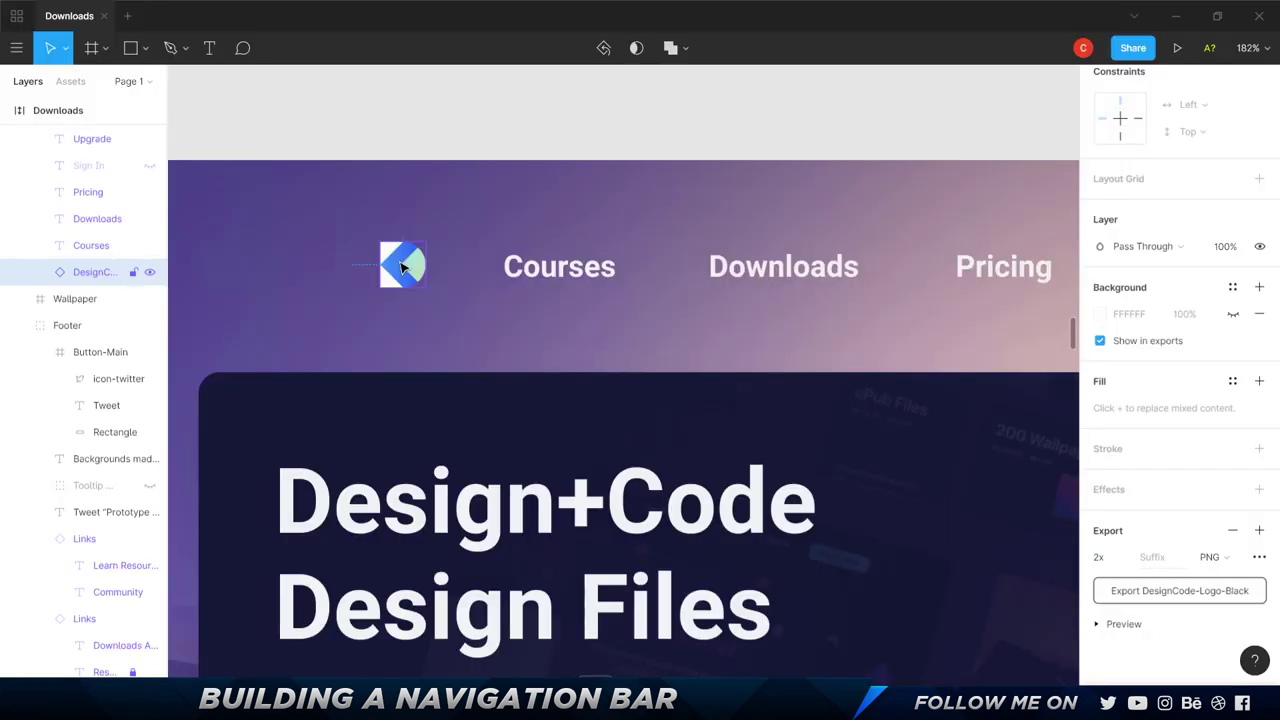
pyautogui.scroll(3, 1166, 211)
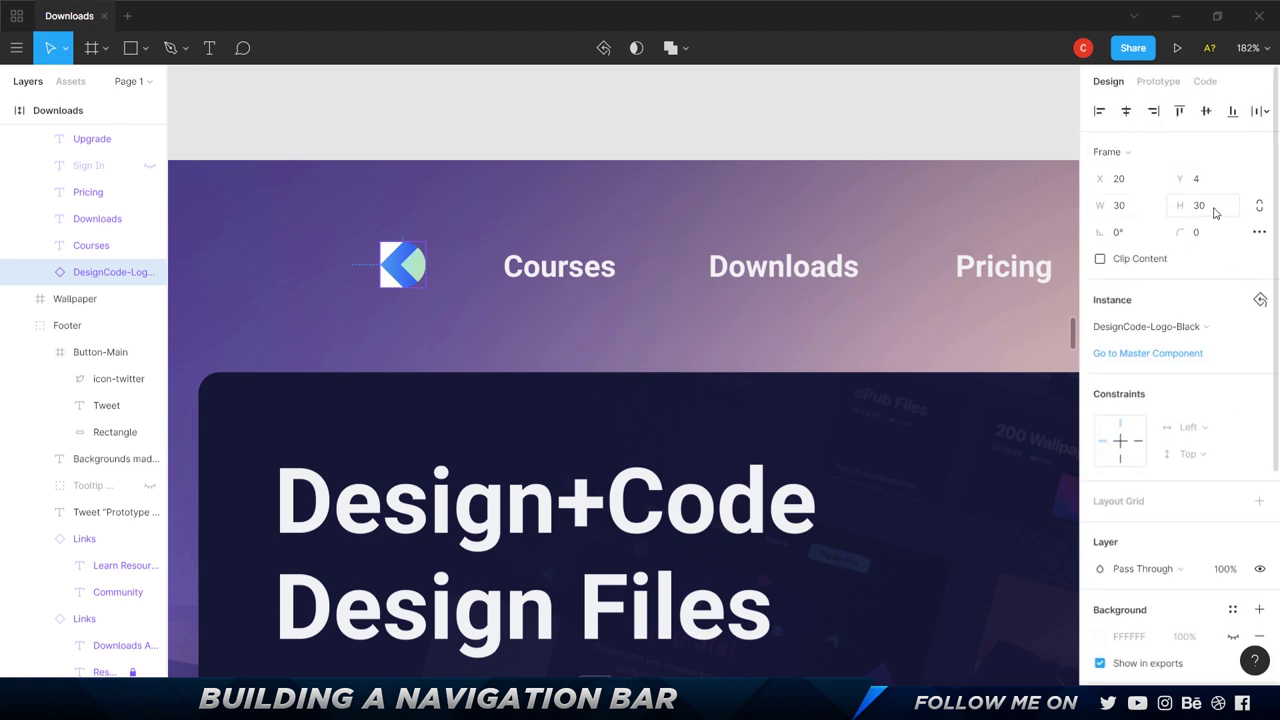
pyautogui.hotkey('alt', 'Tab')
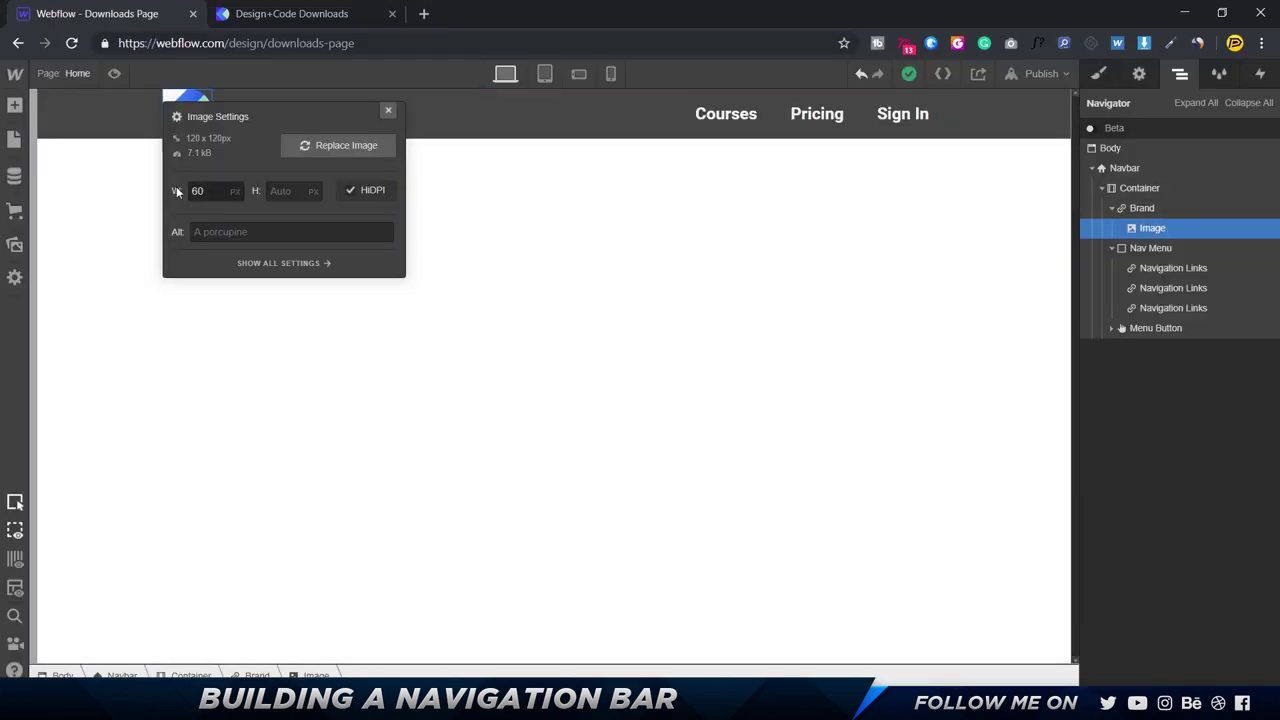
# Step: Set the logo image's width to 30 px and preview the navbar
pyautogui.doubleClick(210, 188)
pyautogui.write('30')
pyautogui.click(390, 111)
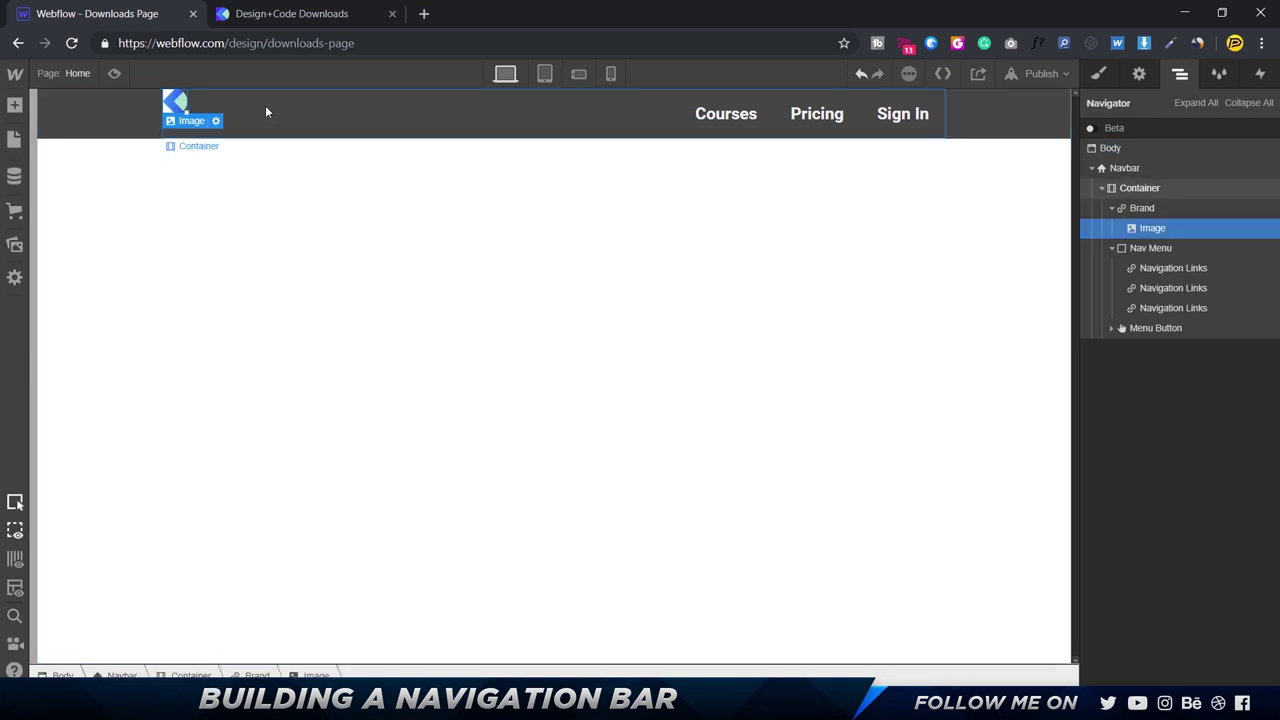
pyautogui.click(115, 74)
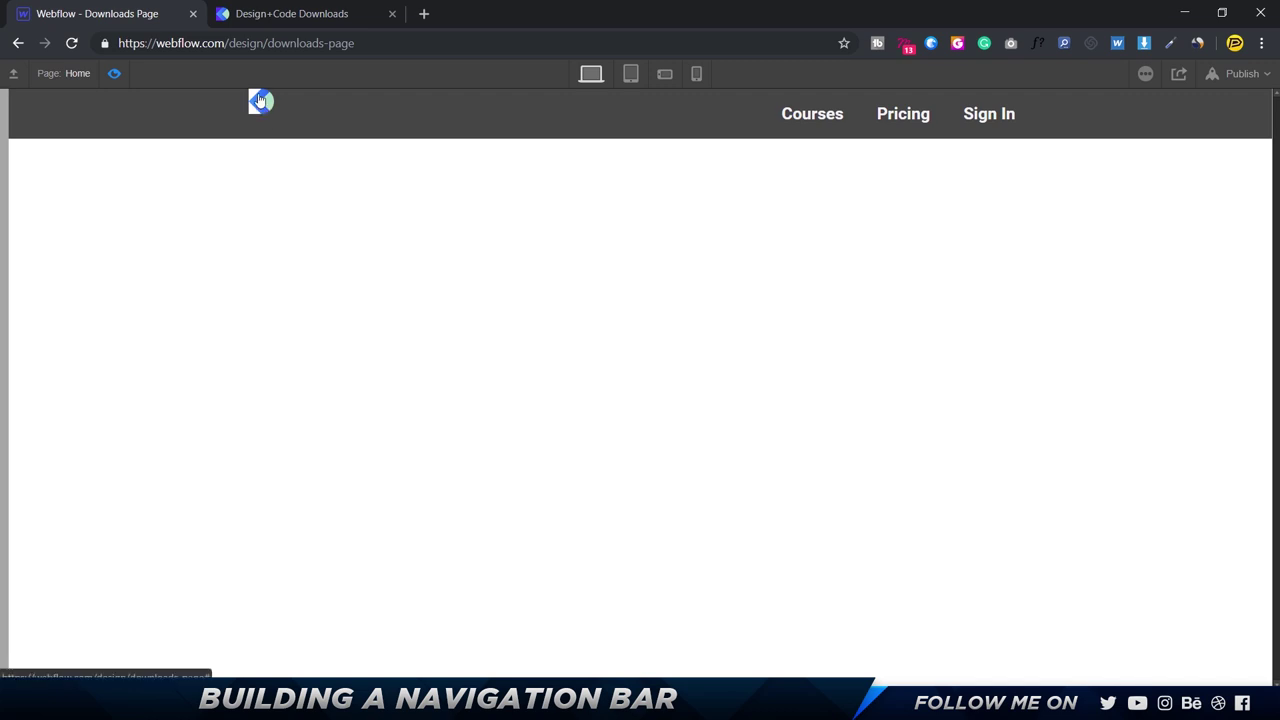
pyautogui.click(115, 74)
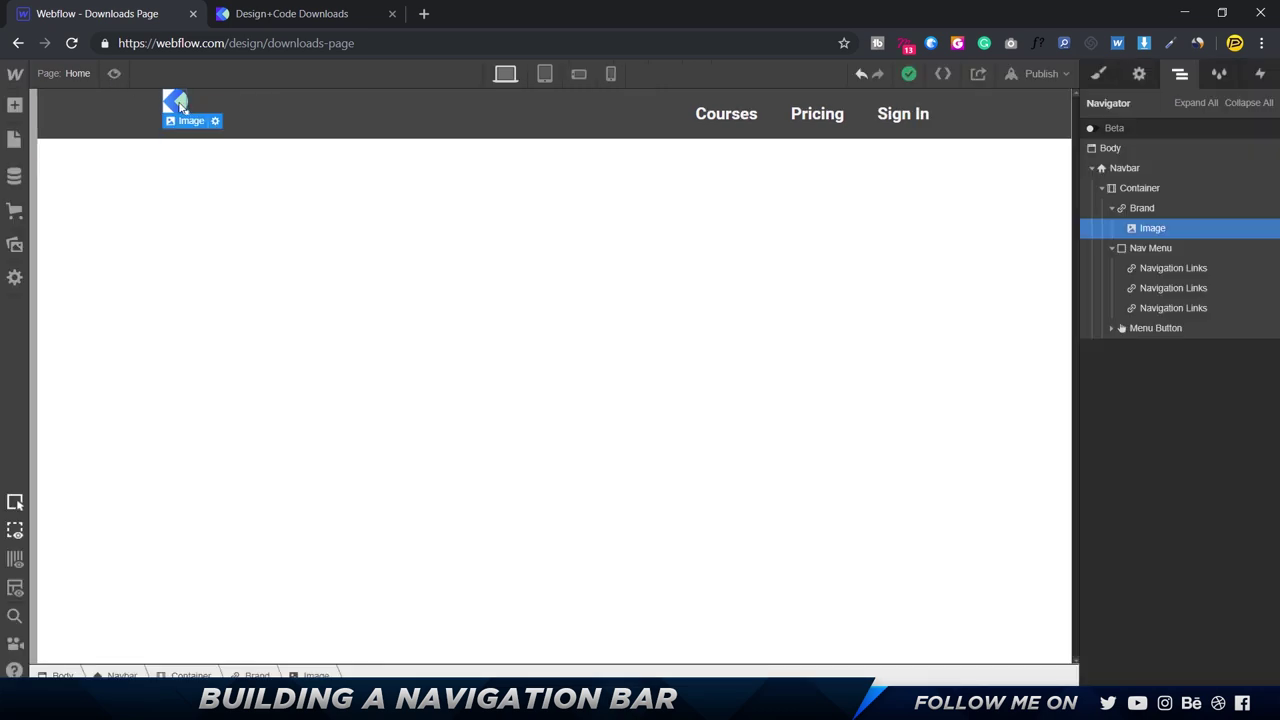
# Step: Select the navbar's Brand block and set its link to open in a new tab
pyautogui.click(1100, 77)
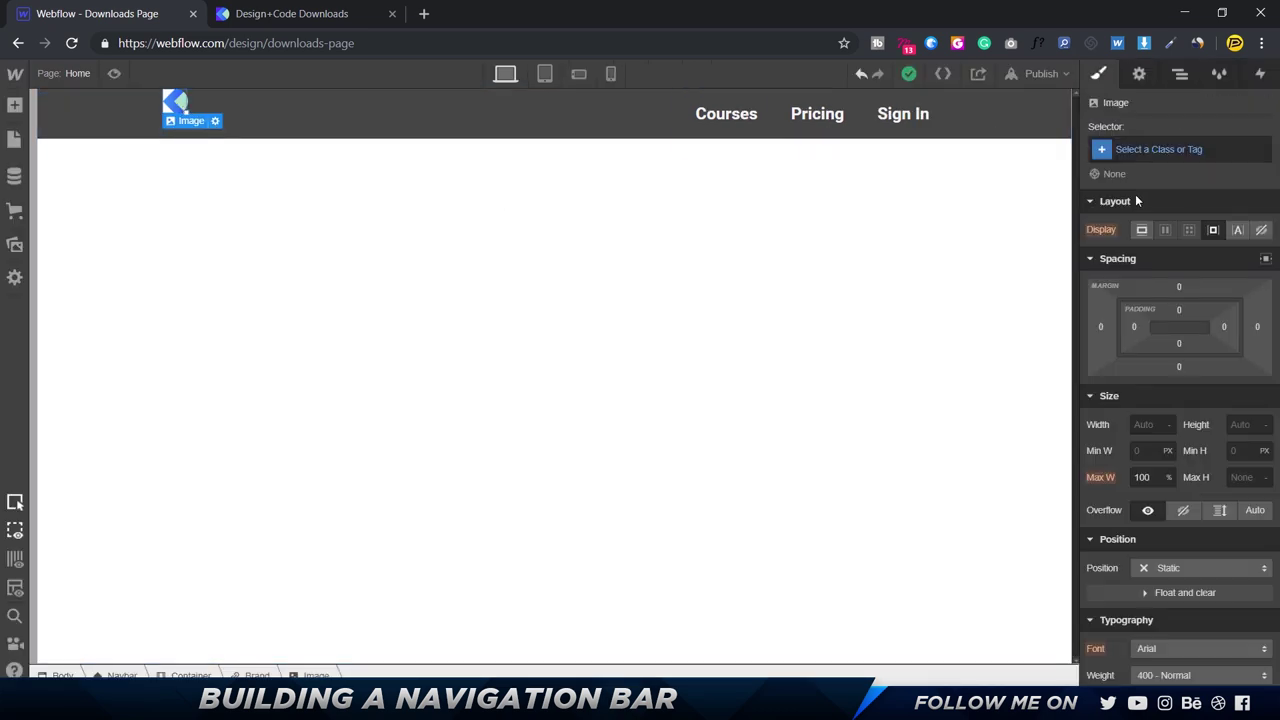
pyautogui.click(1180, 74)
pyautogui.click(1141, 209)
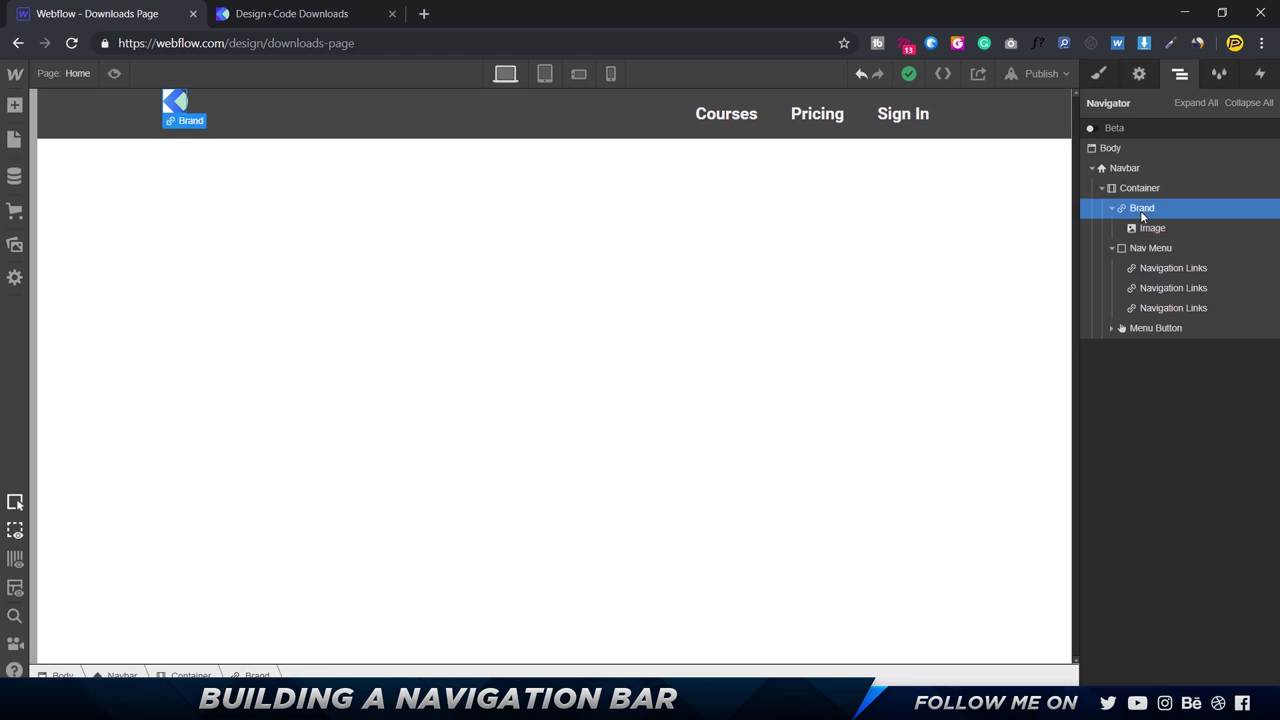
pyautogui.click(1099, 74)
pyautogui.click(1139, 74)
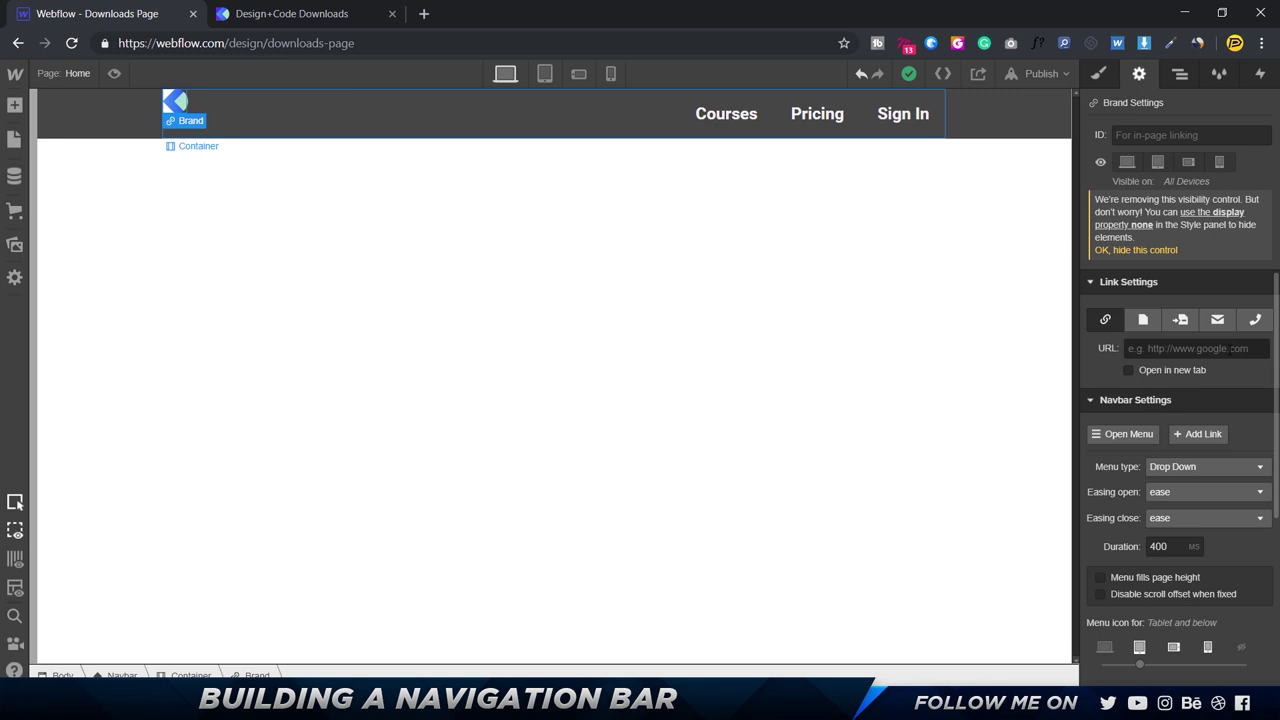
pyautogui.click(1233, 348)
pyautogui.click(1128, 371)
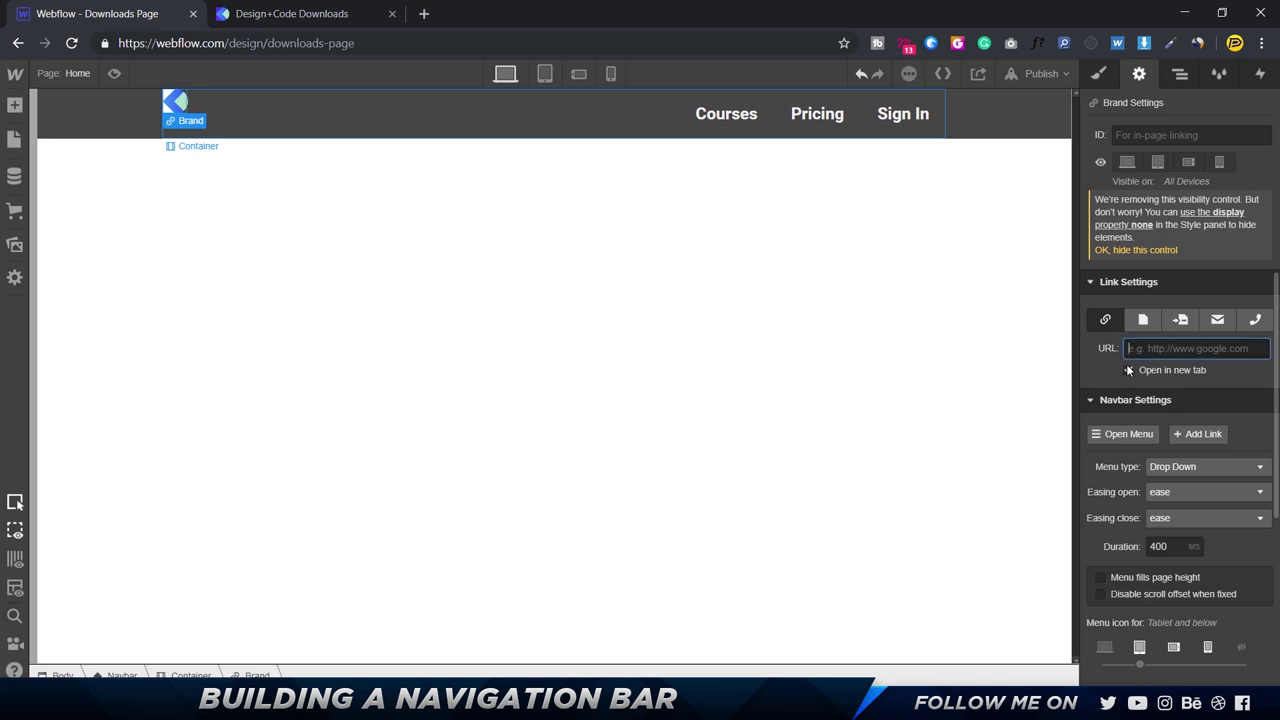
pyautogui.click(292, 13)
pyautogui.rightClick(327, 114)
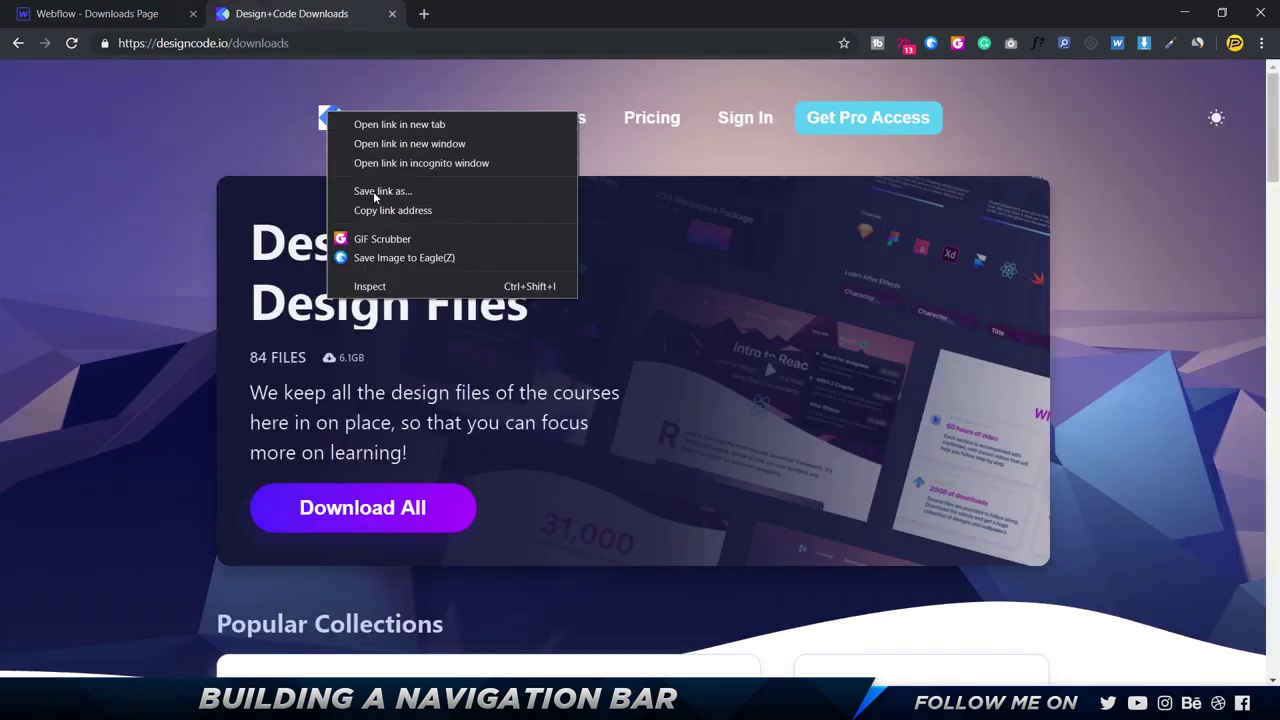
pyautogui.click(384, 211)
pyautogui.click(97, 13)
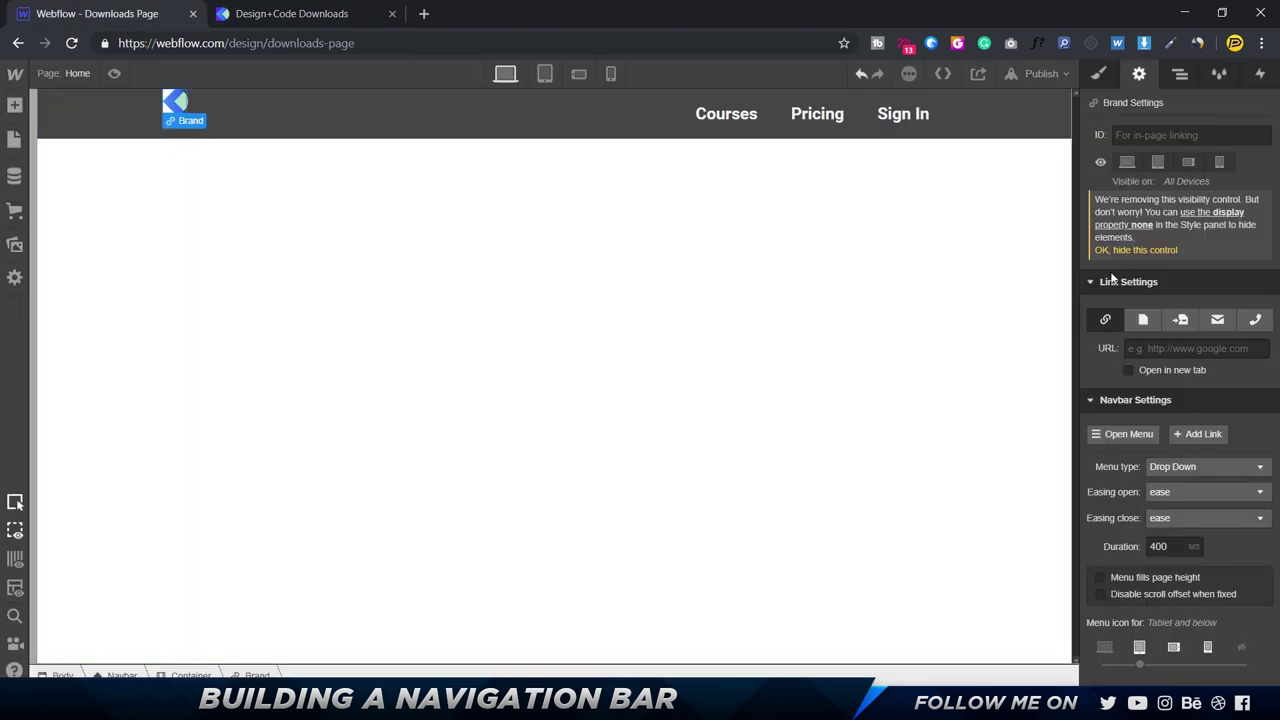
pyautogui.click(1178, 348)
pyautogui.hotkey('ctrl', 'v')
pyautogui.press('Return')
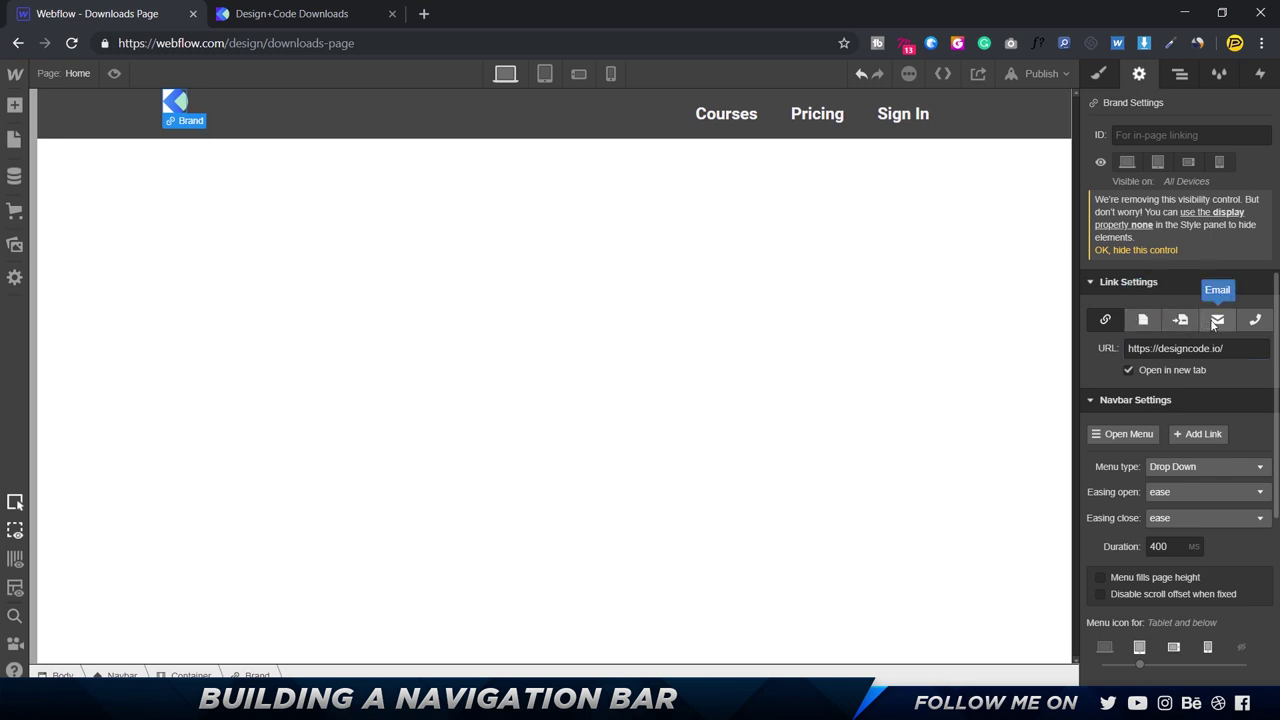
pyautogui.click(1256, 320)
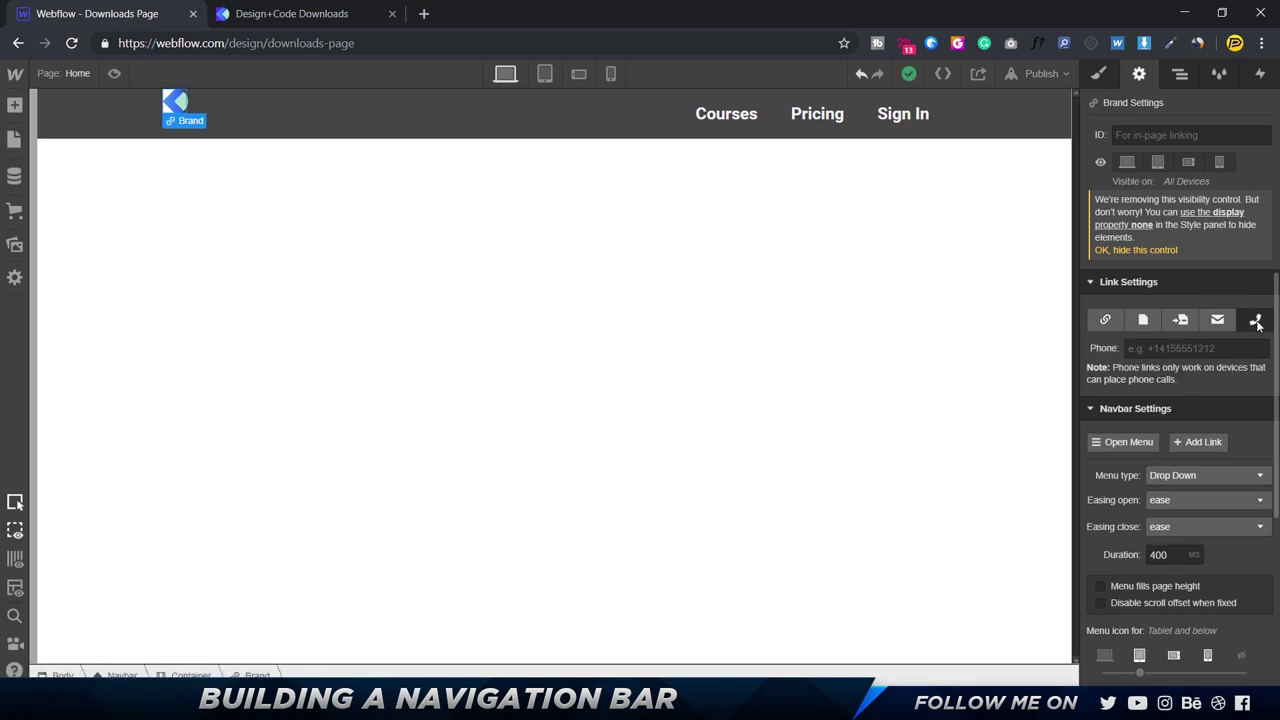
pyautogui.click(1105, 319)
pyautogui.click(1133, 348)
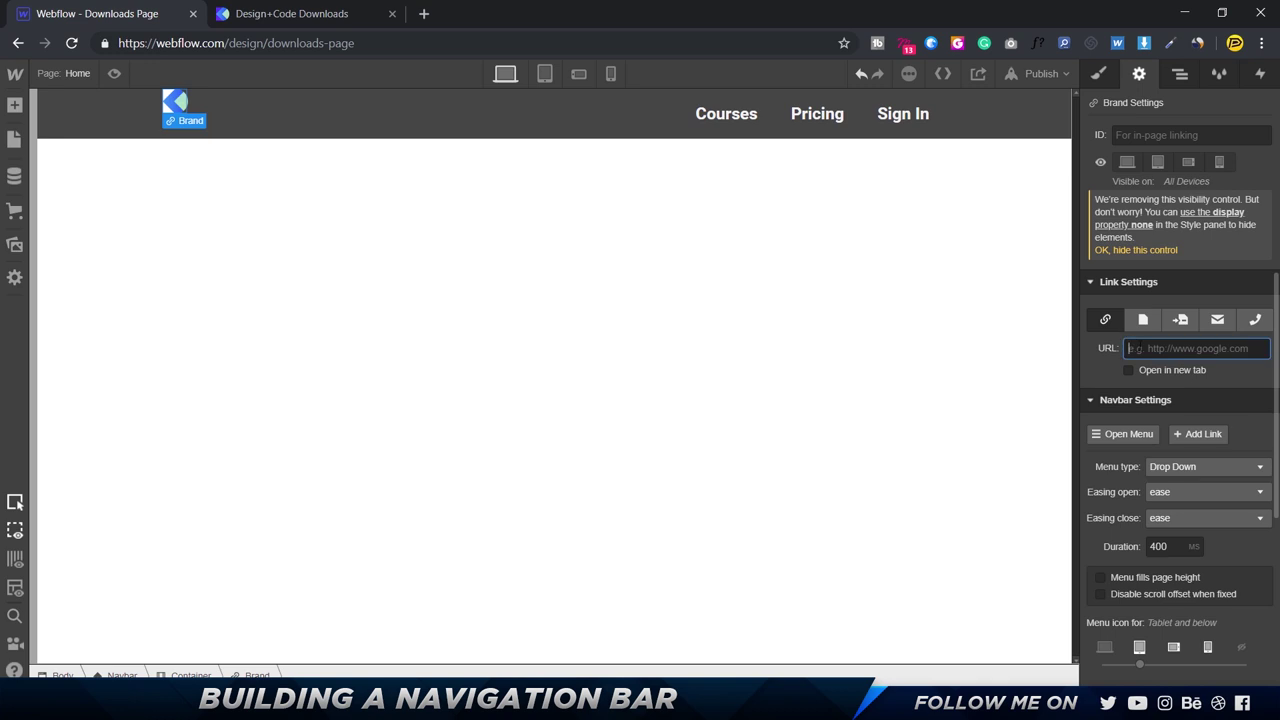
pyautogui.hotkey('ctrl', 'v')
pyautogui.click(1129, 370)
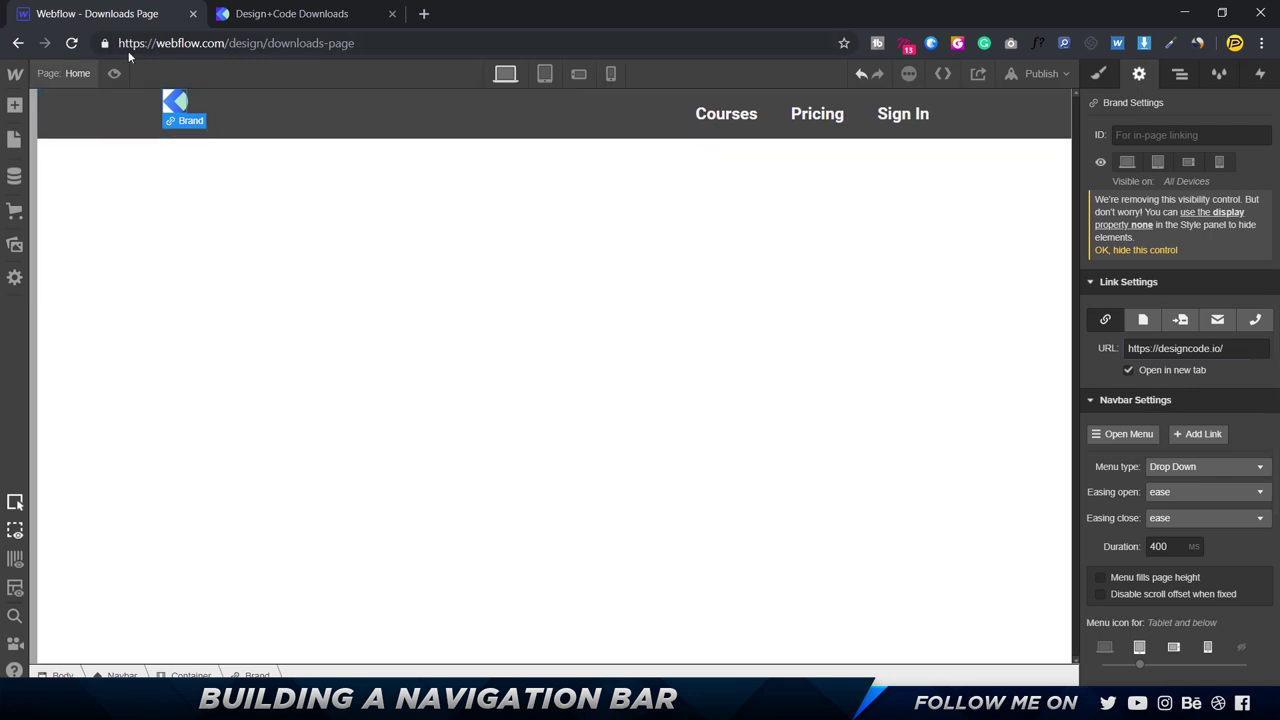
# Step: Check the Get Pro Access button on the live Downloads page, then browse Webflow's available elements for a button
pyautogui.click(270, 14)
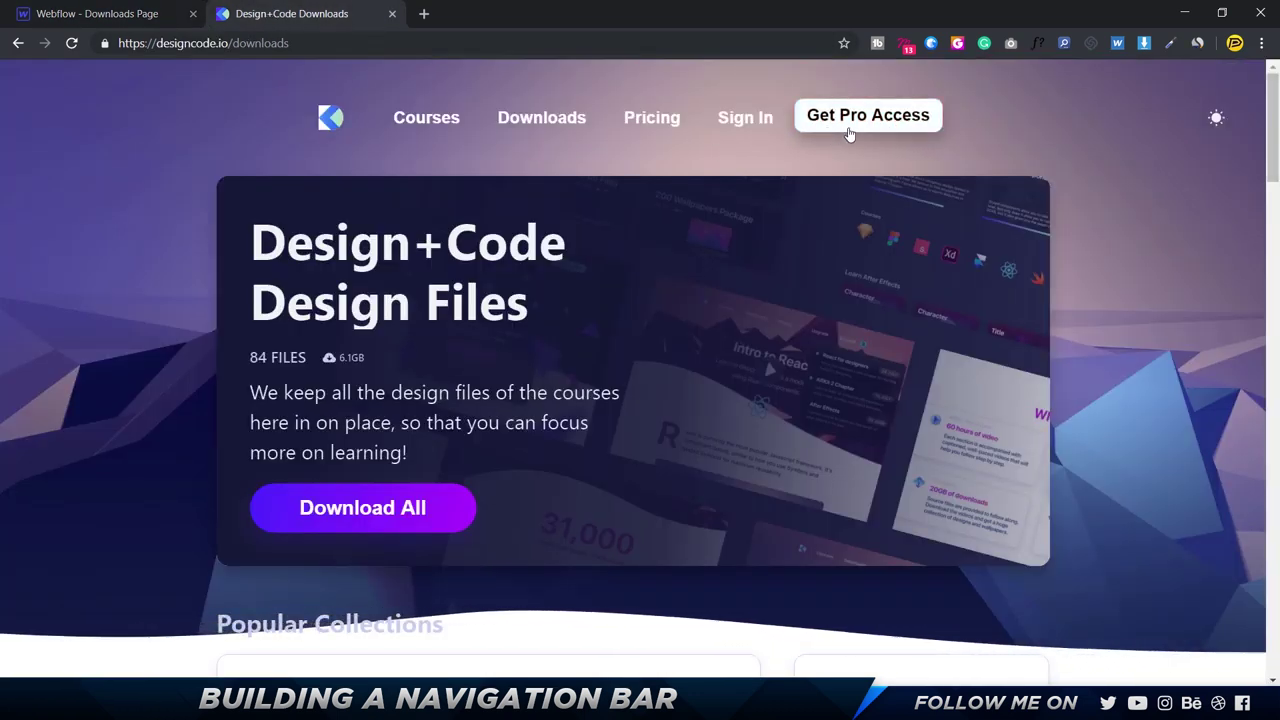
pyautogui.click(107, 20)
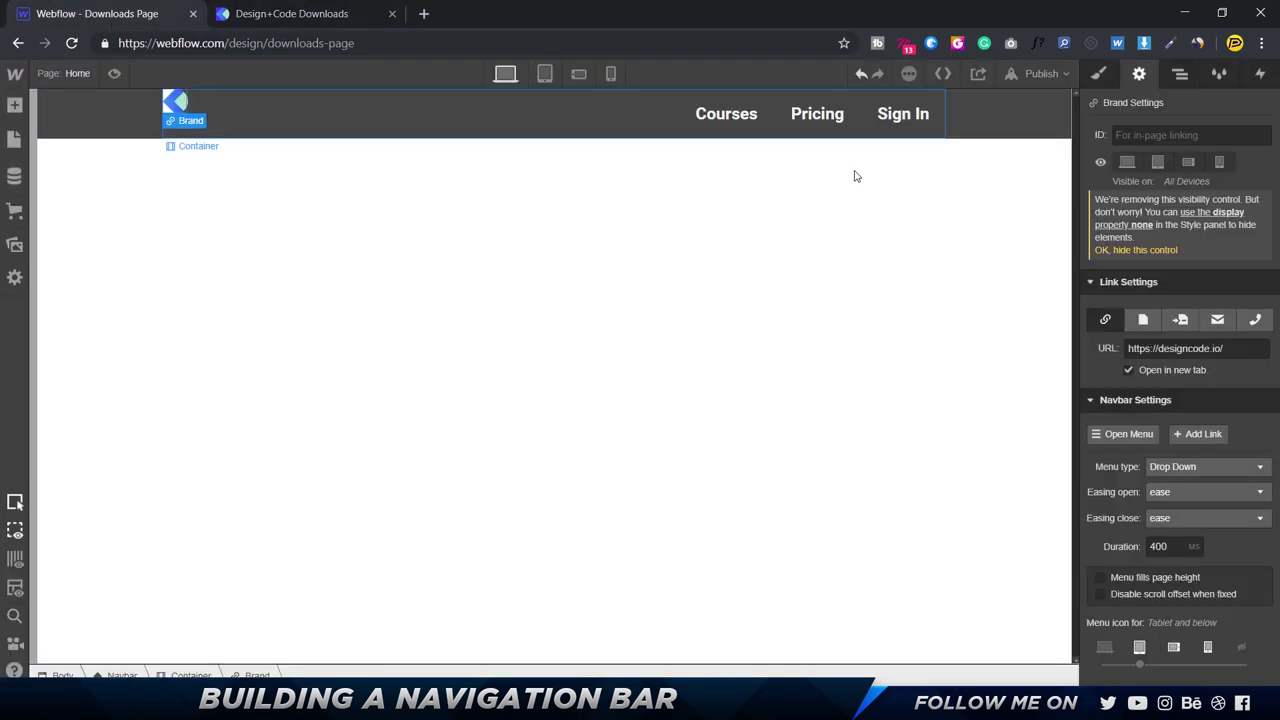
pyautogui.click(12, 107)
pyautogui.scroll(-5, 160, 330)
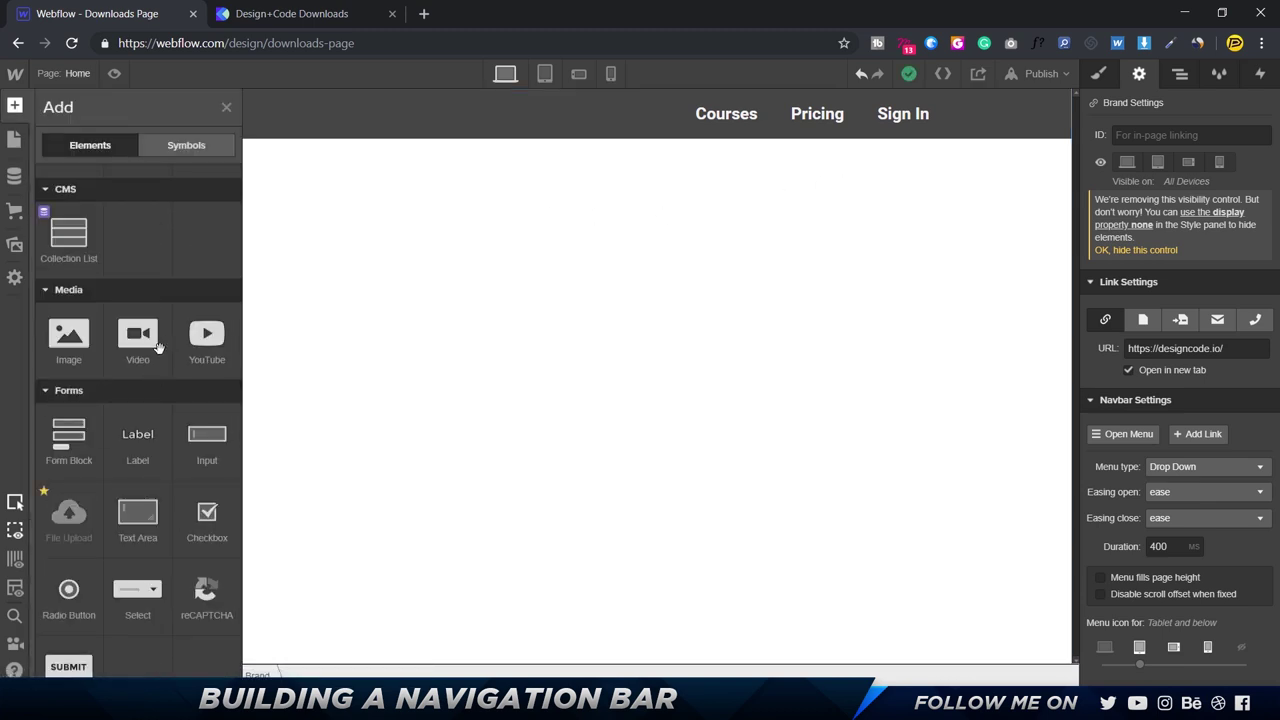
pyautogui.scroll(-4, 158, 337)
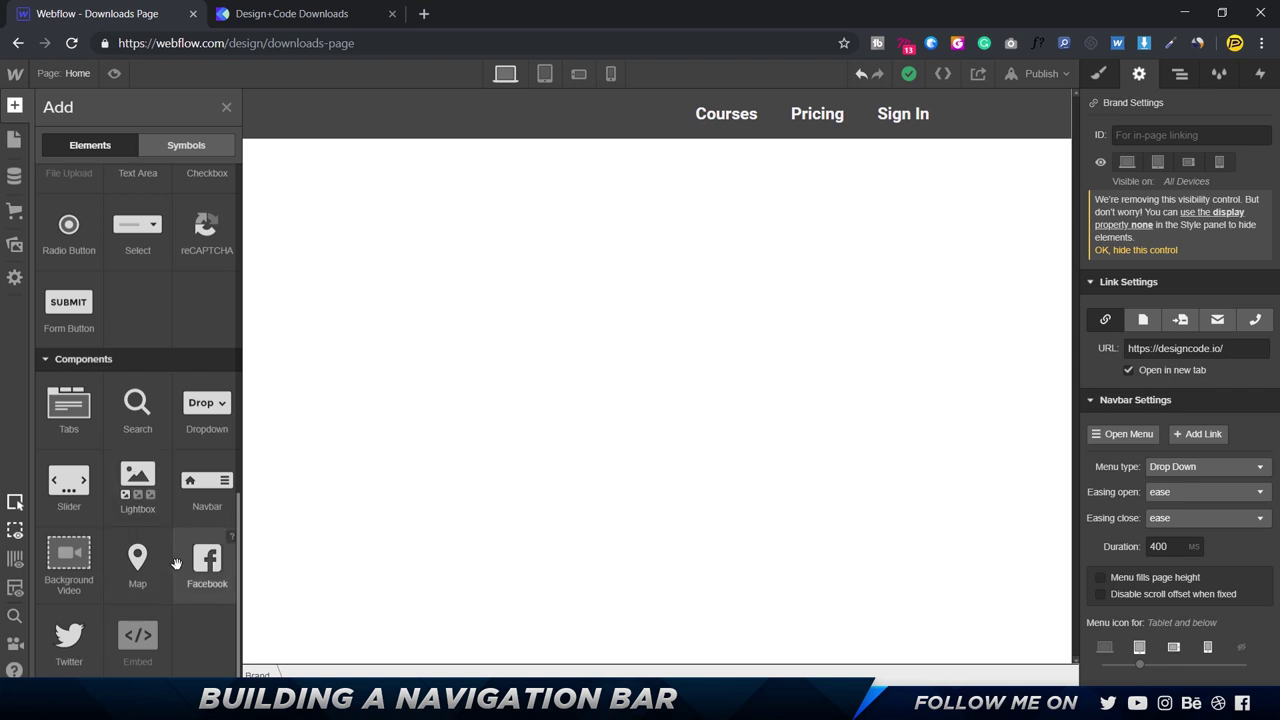
pyautogui.scroll(3, 116, 493)
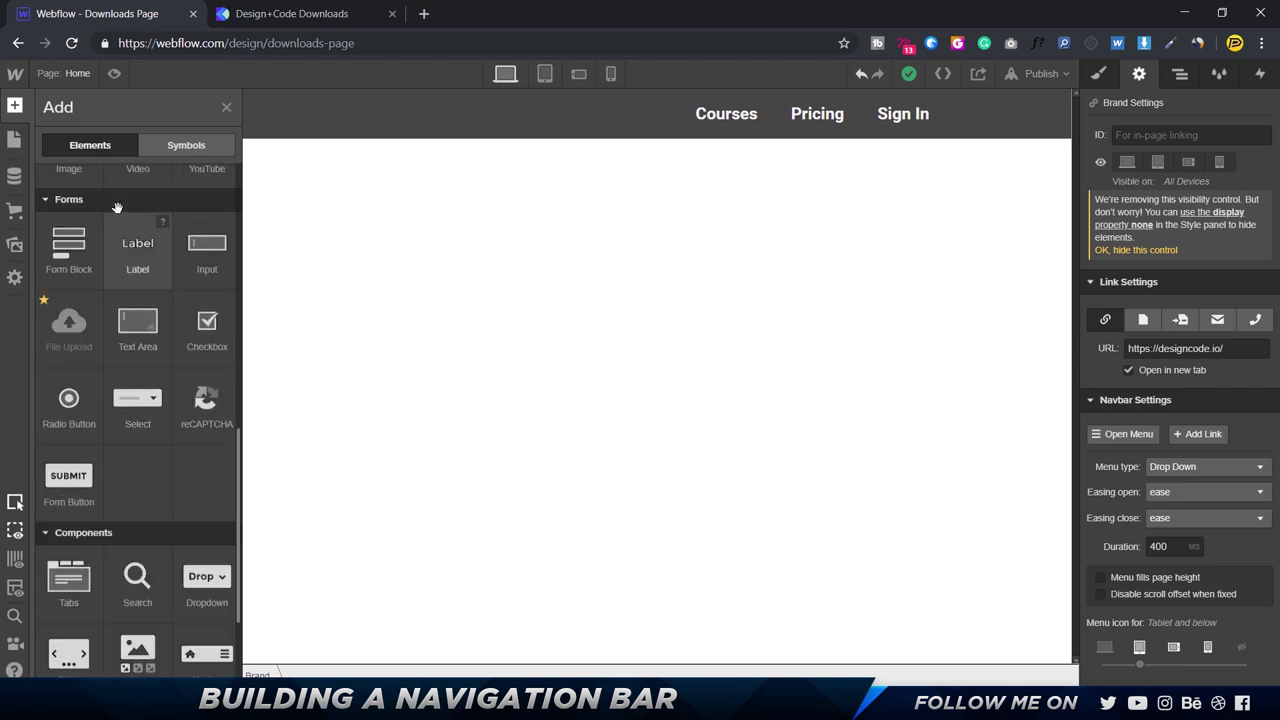
pyautogui.click(588, 304)
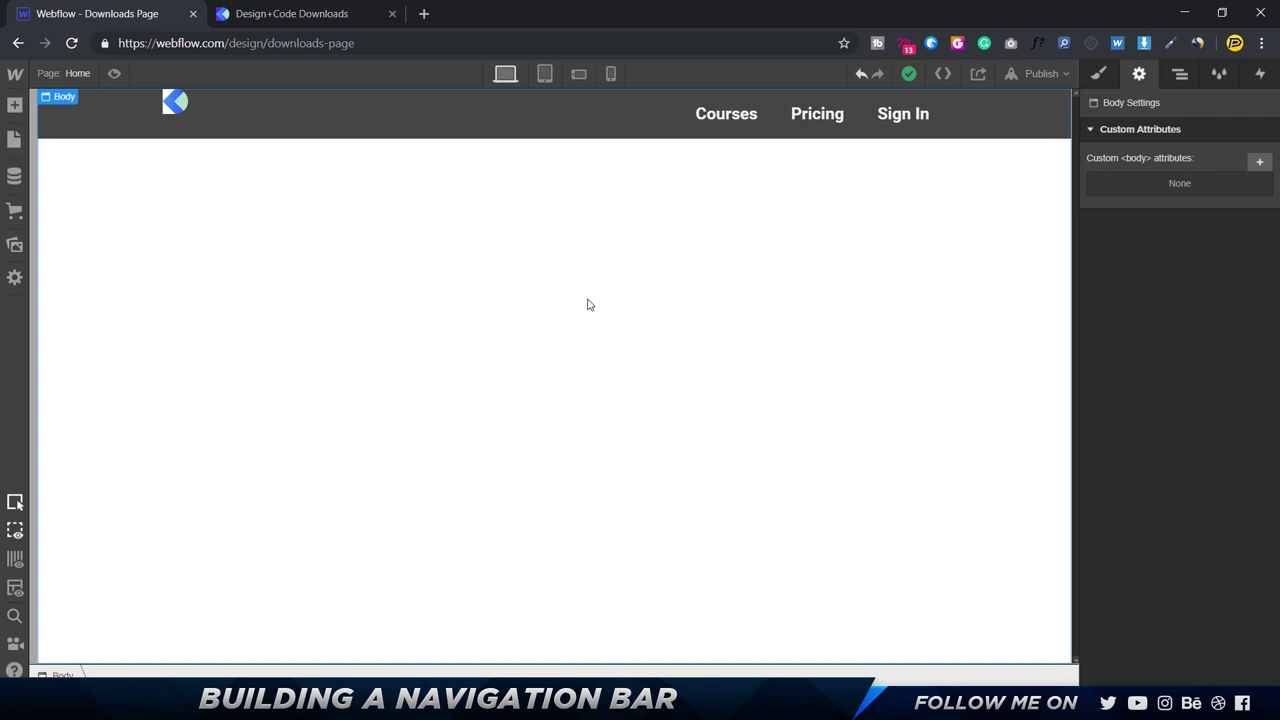
# Step: Search for "butt", insert a Button element, and move it into the Nav Menu after the last navigation link
pyautogui.hotkey('ctrl', 'e')
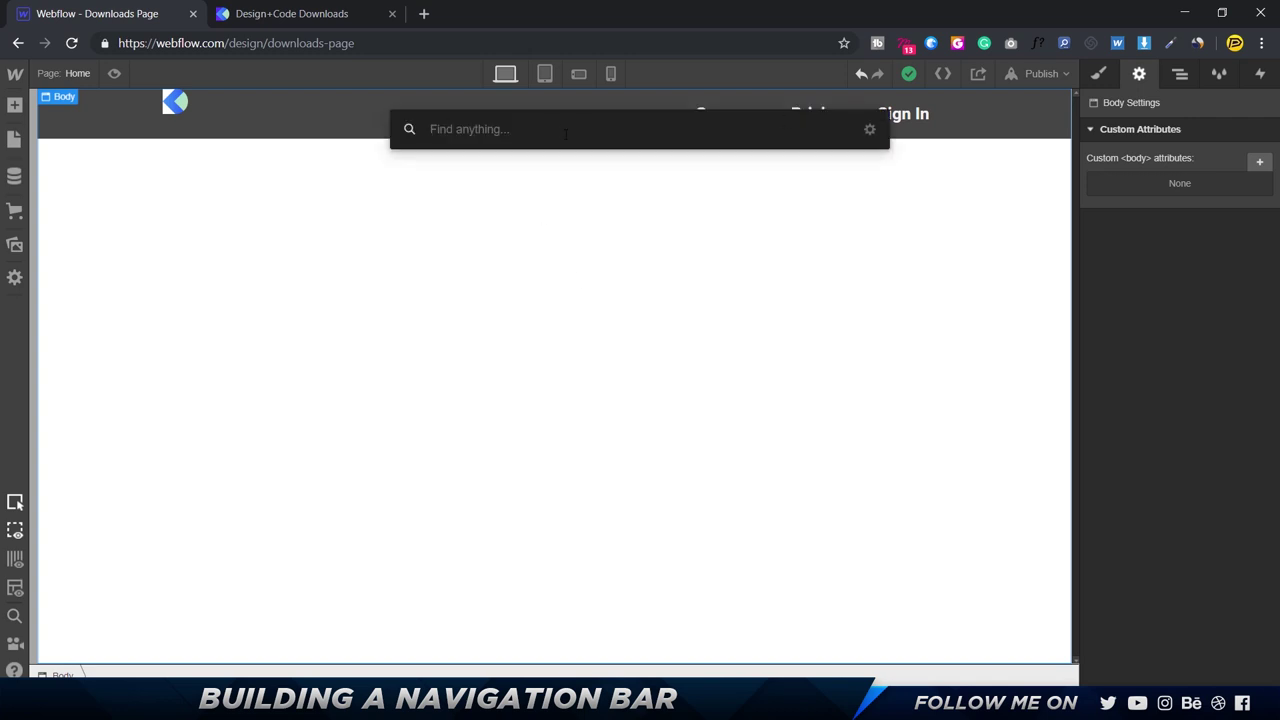
pyautogui.write('butt')
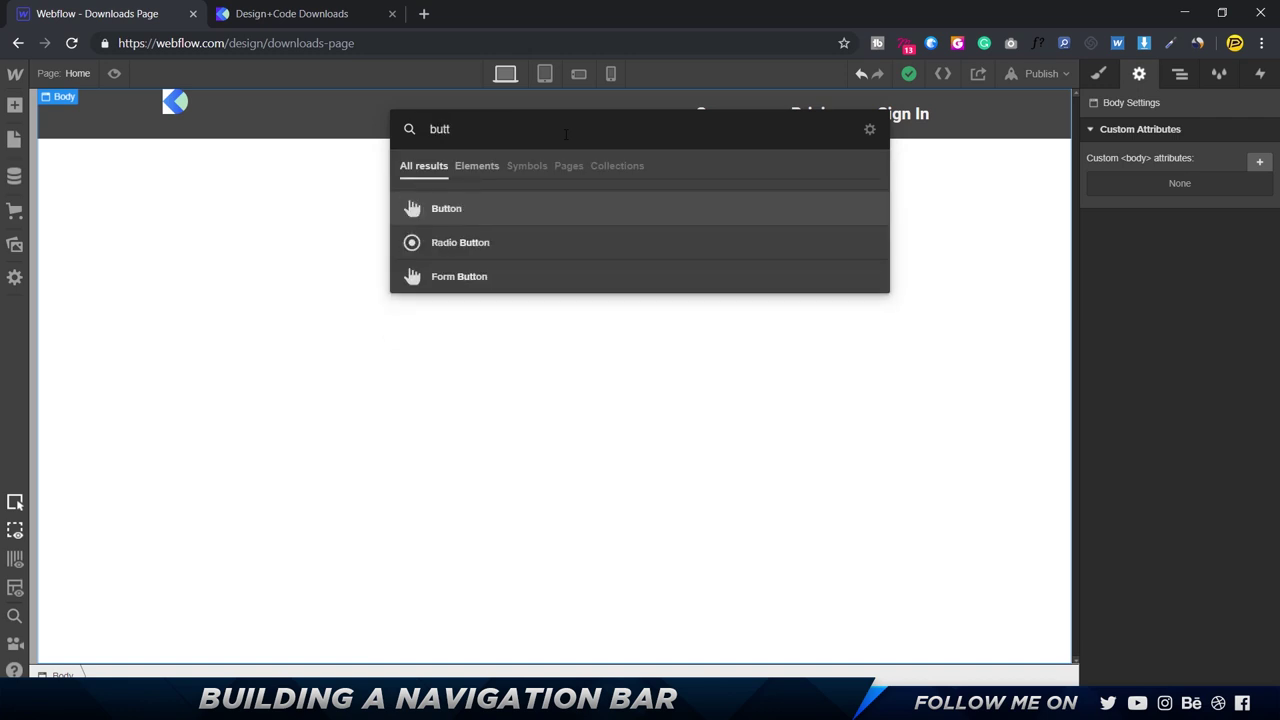
pyautogui.press('Return')
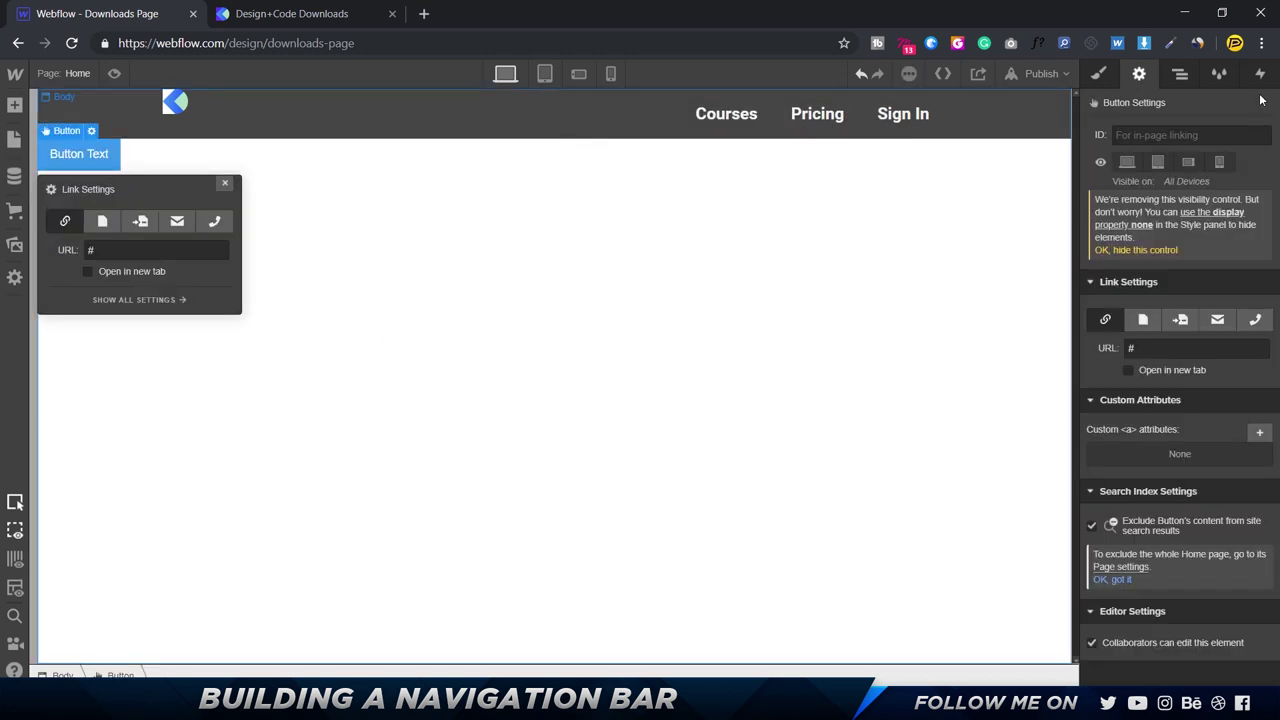
pyautogui.click(1098, 74)
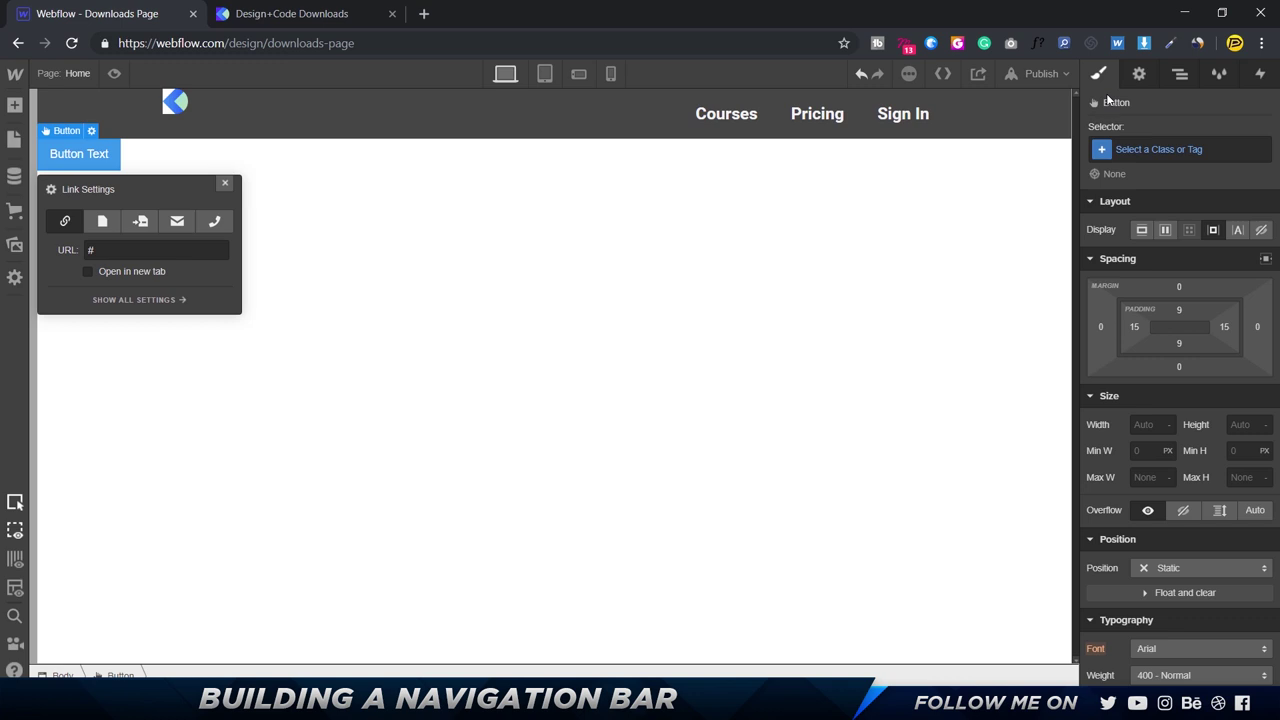
pyautogui.click(1182, 72)
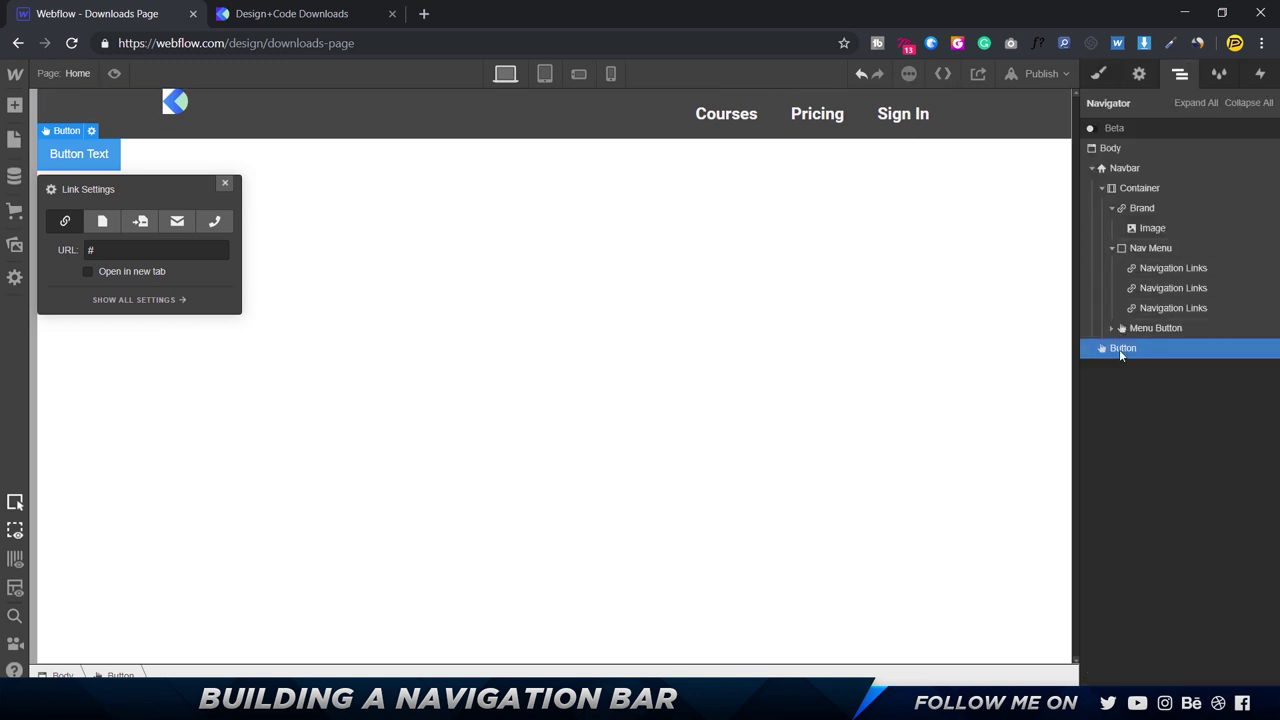
pyautogui.moveTo(1119, 349); pyautogui.dragTo(1153, 328)
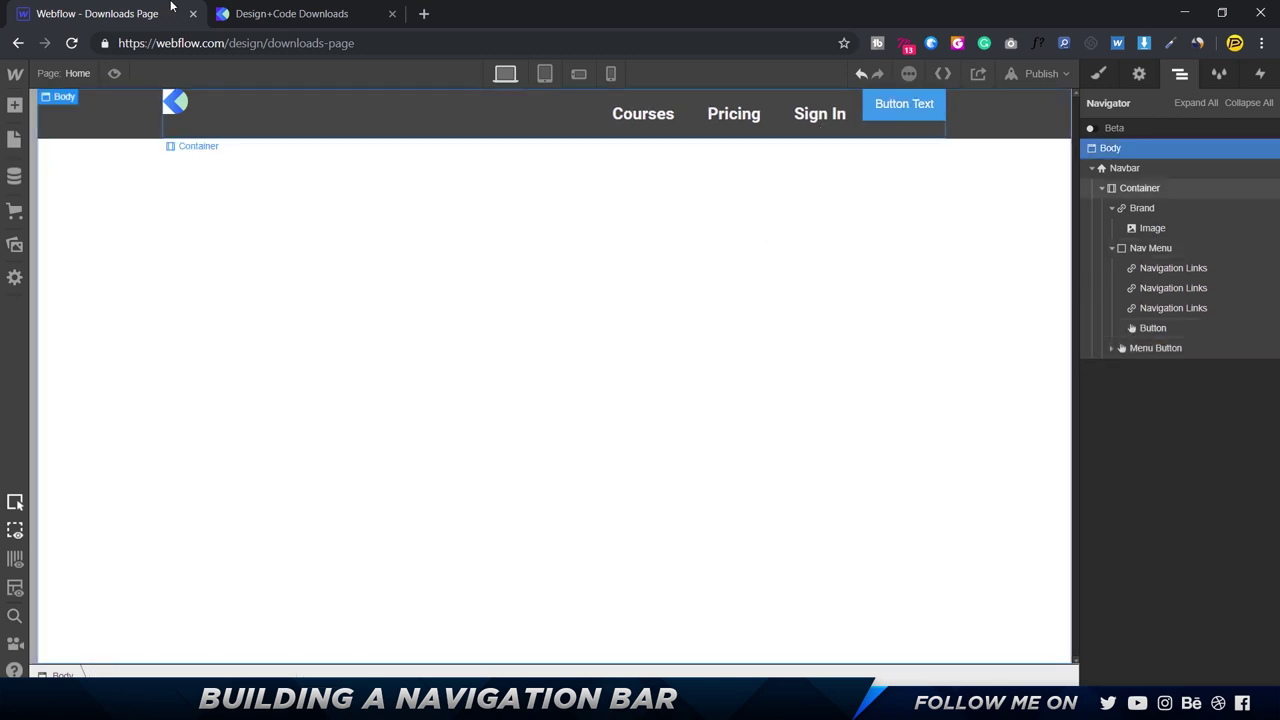
# Step: Check the button's wording on the live Downloads page and change the navbar button's text to "Get Pro Access"
pyautogui.click(245, 13)
pyautogui.hotkey('ctrl', 'Tab')
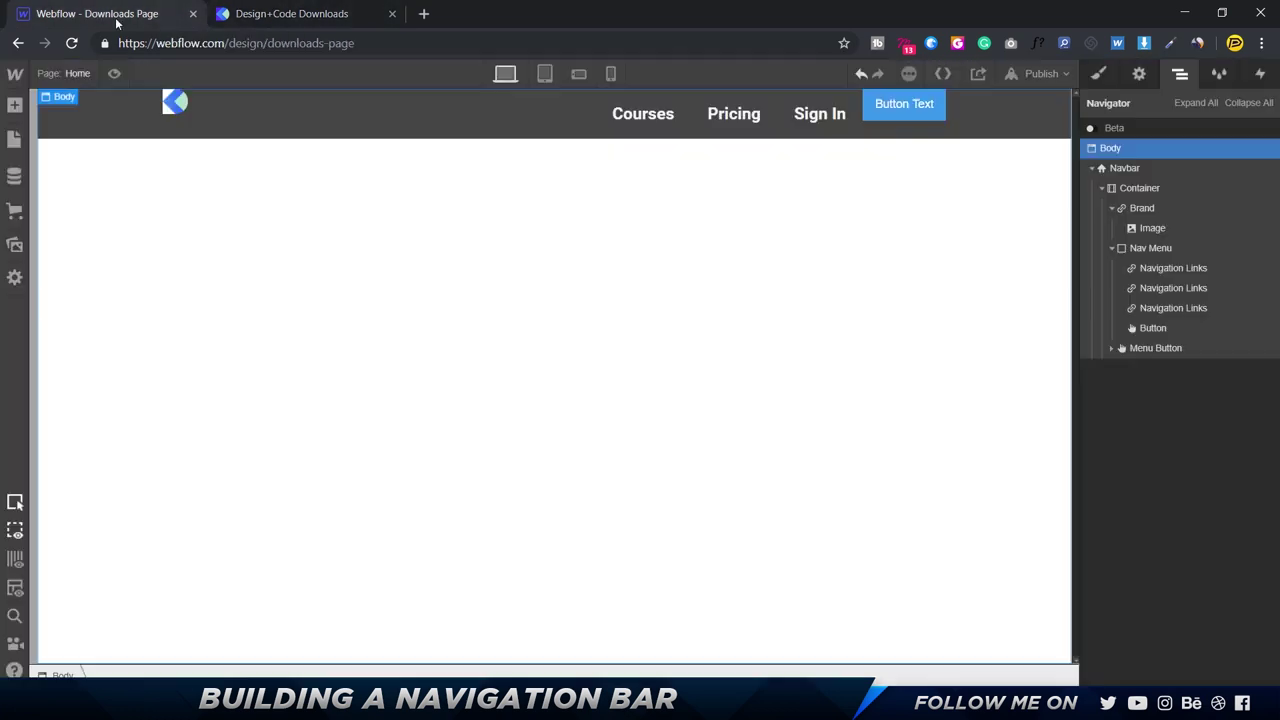
pyautogui.click(899, 103)
pyautogui.doubleClick(899, 103)
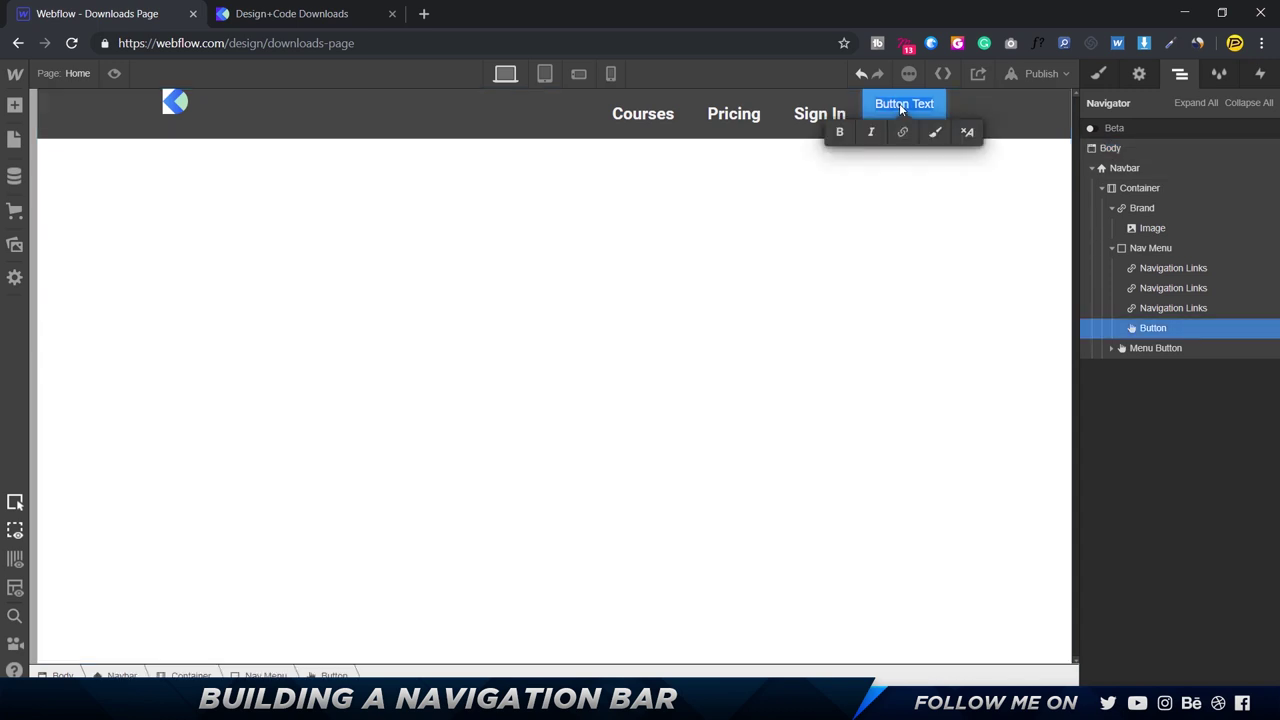
pyautogui.press('BackSpace')
pyautogui.write('Get Pro Access')
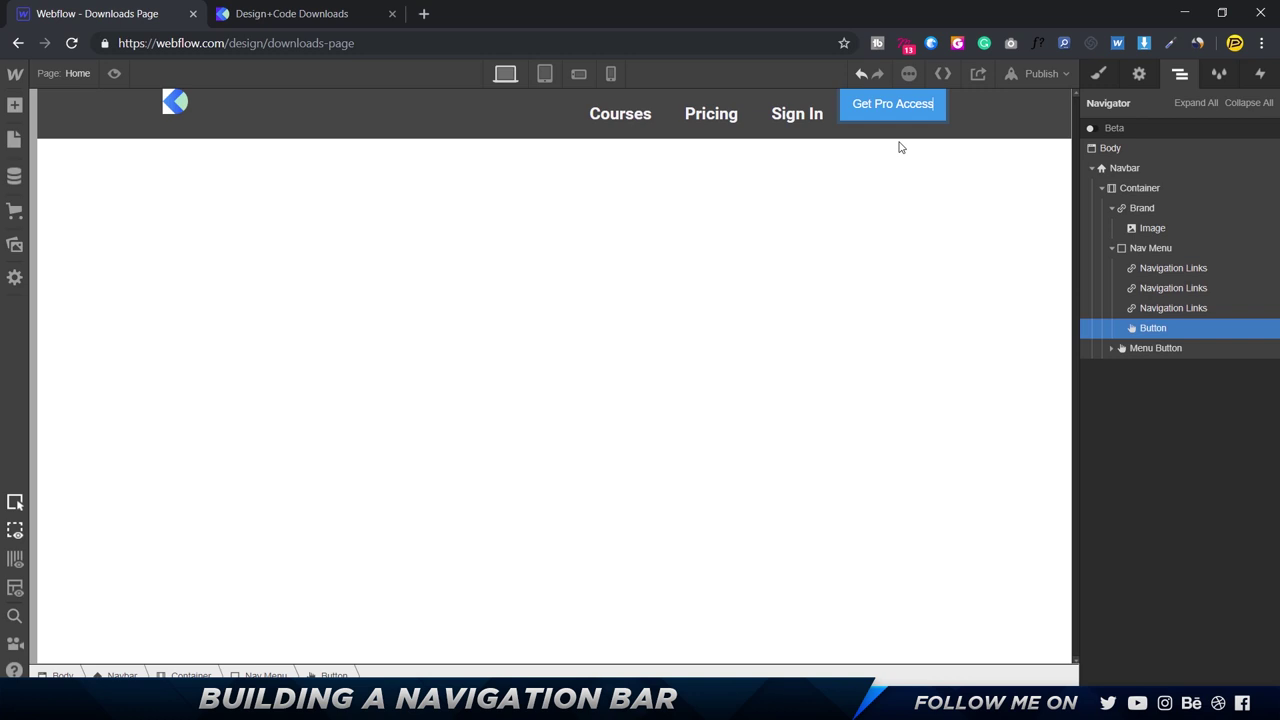
# Step: Try giving the Get Pro Access button the existing Navigation Links class
pyautogui.press('Escape')
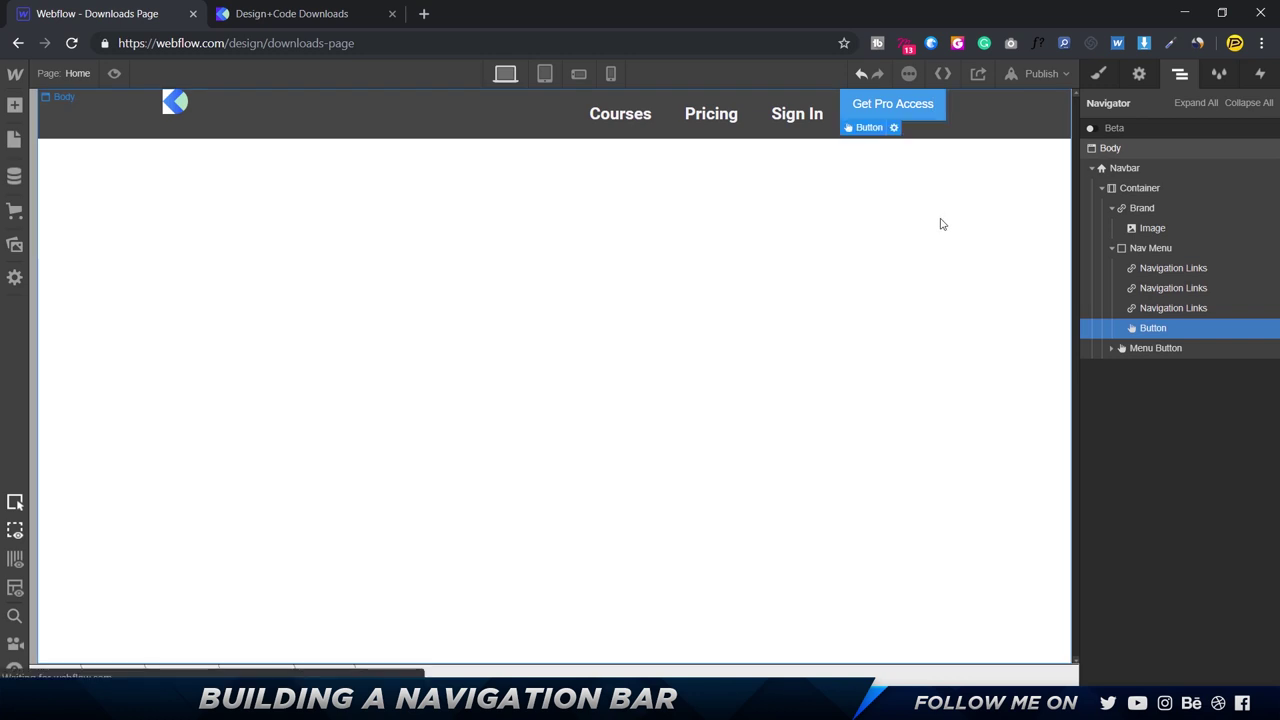
pyautogui.click(940, 220)
pyautogui.click(922, 112)
pyautogui.click(1098, 76)
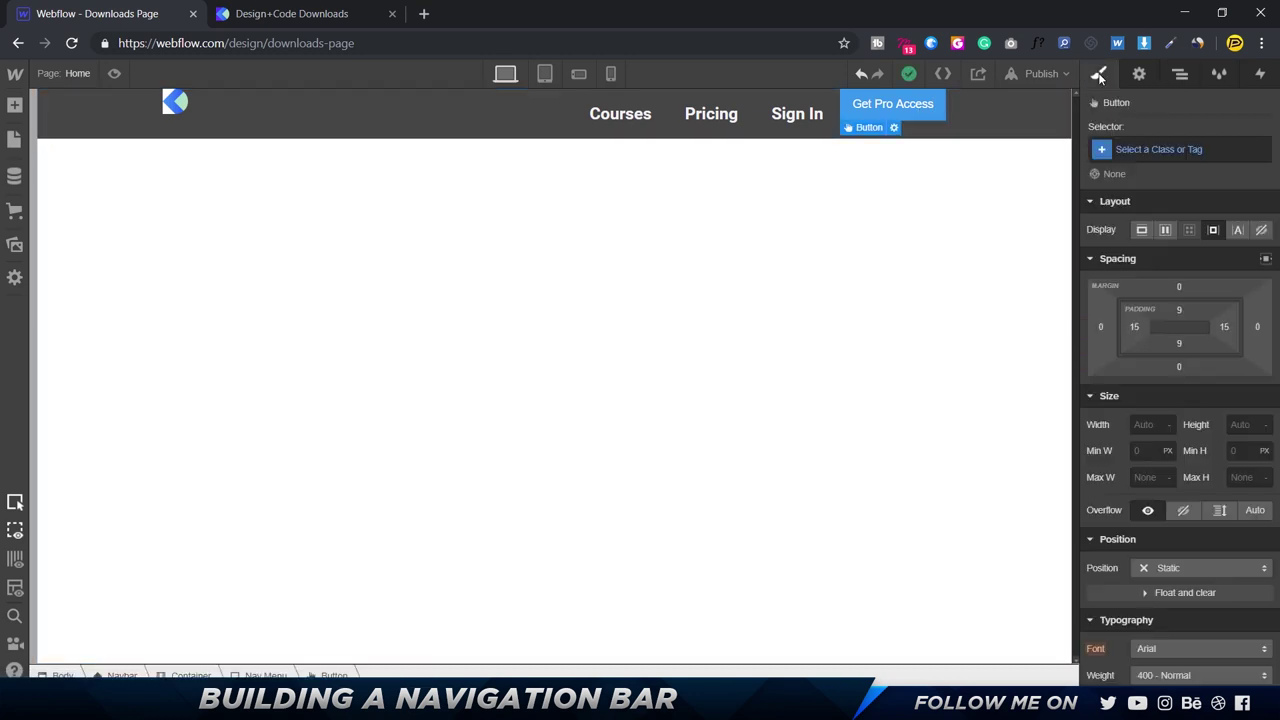
pyautogui.click(1179, 152)
pyautogui.write('Navi')
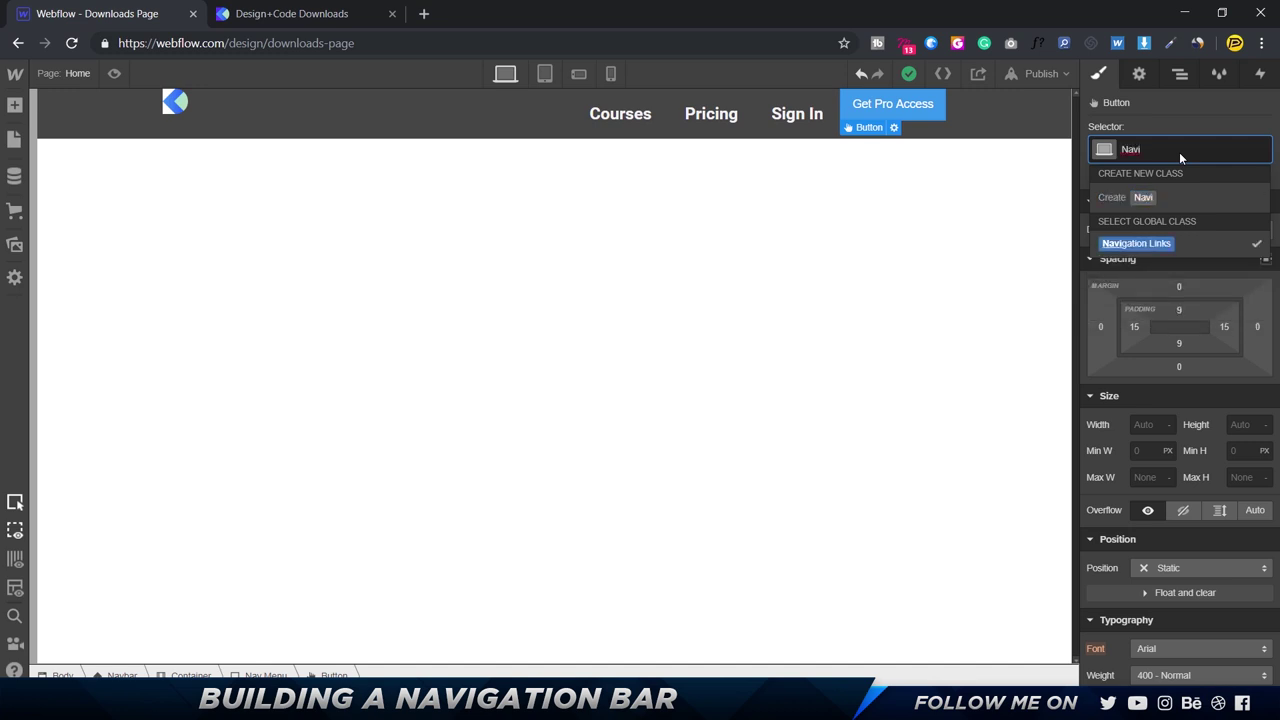
pyautogui.press('Return')
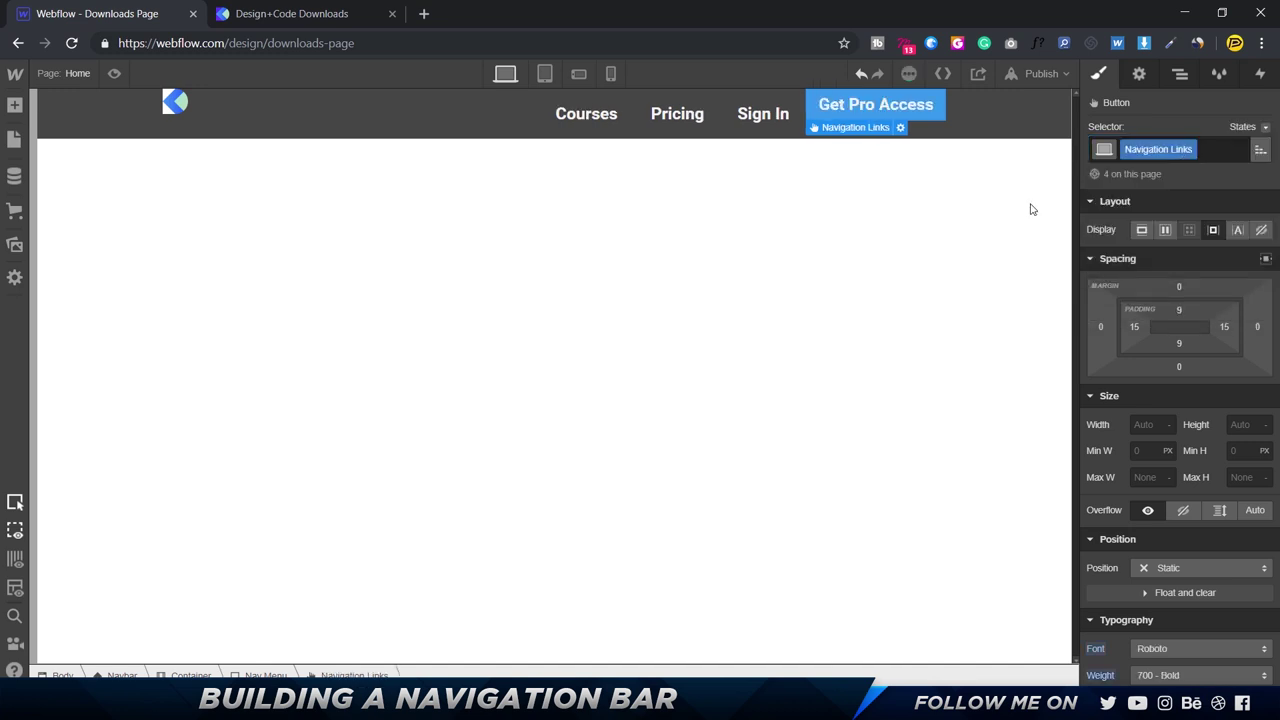
pyautogui.click(907, 232)
pyautogui.click(905, 104)
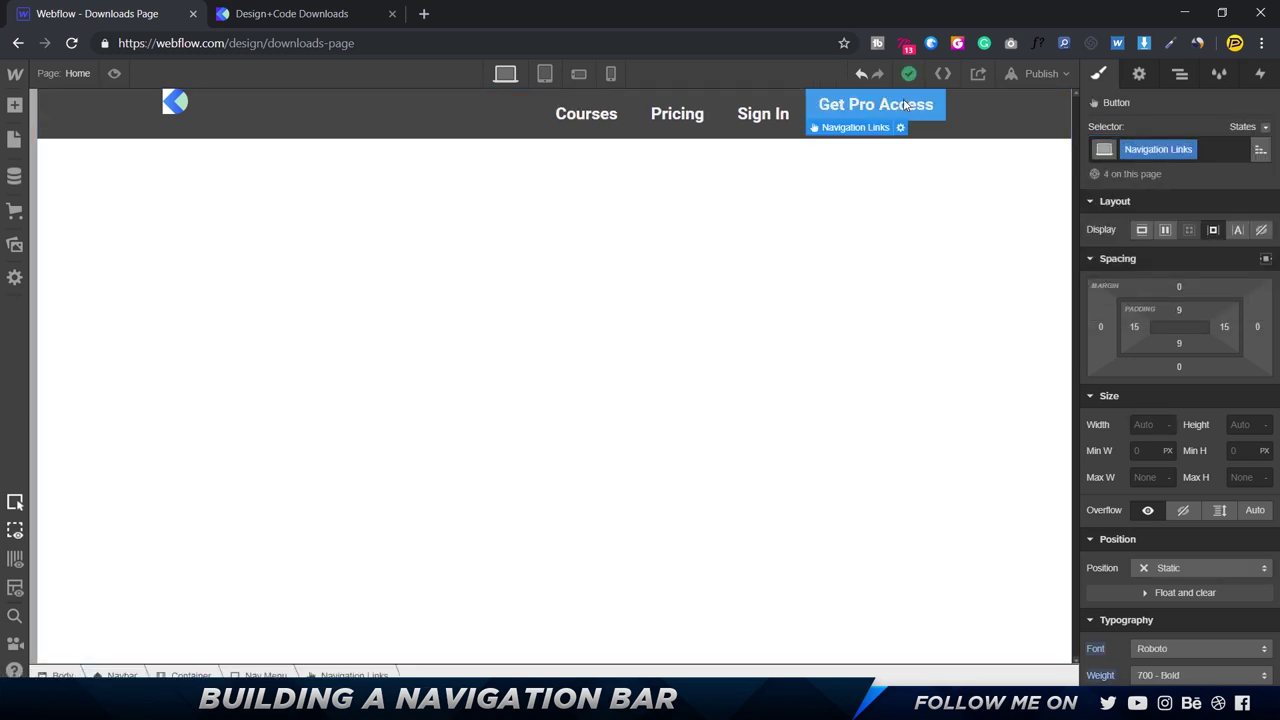
# Step: Check the Get Pro Access button on the live Downloads page, then switch to Figma and copy the account badge ellipse's fill color 54CFF3
pyautogui.click(240, 14)
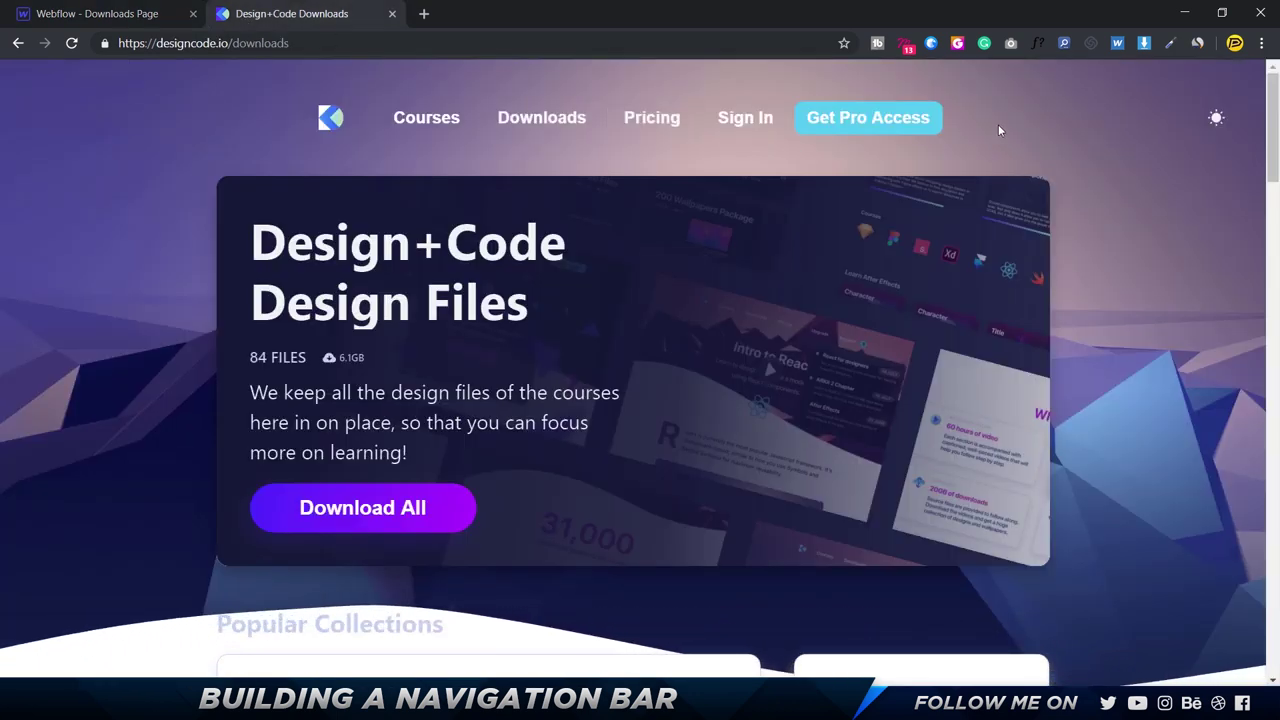
pyautogui.hotkey('alt', 'Tab')
pyautogui.doubleClick(991, 288)
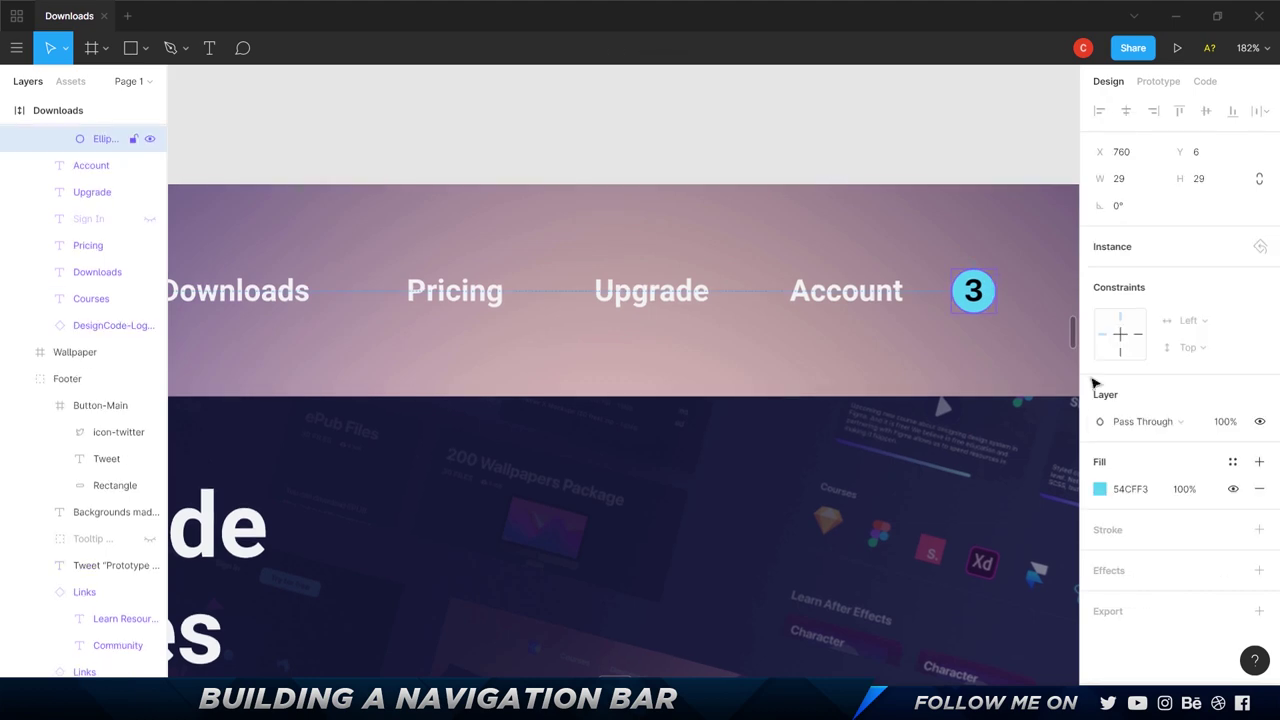
pyautogui.click(1133, 489)
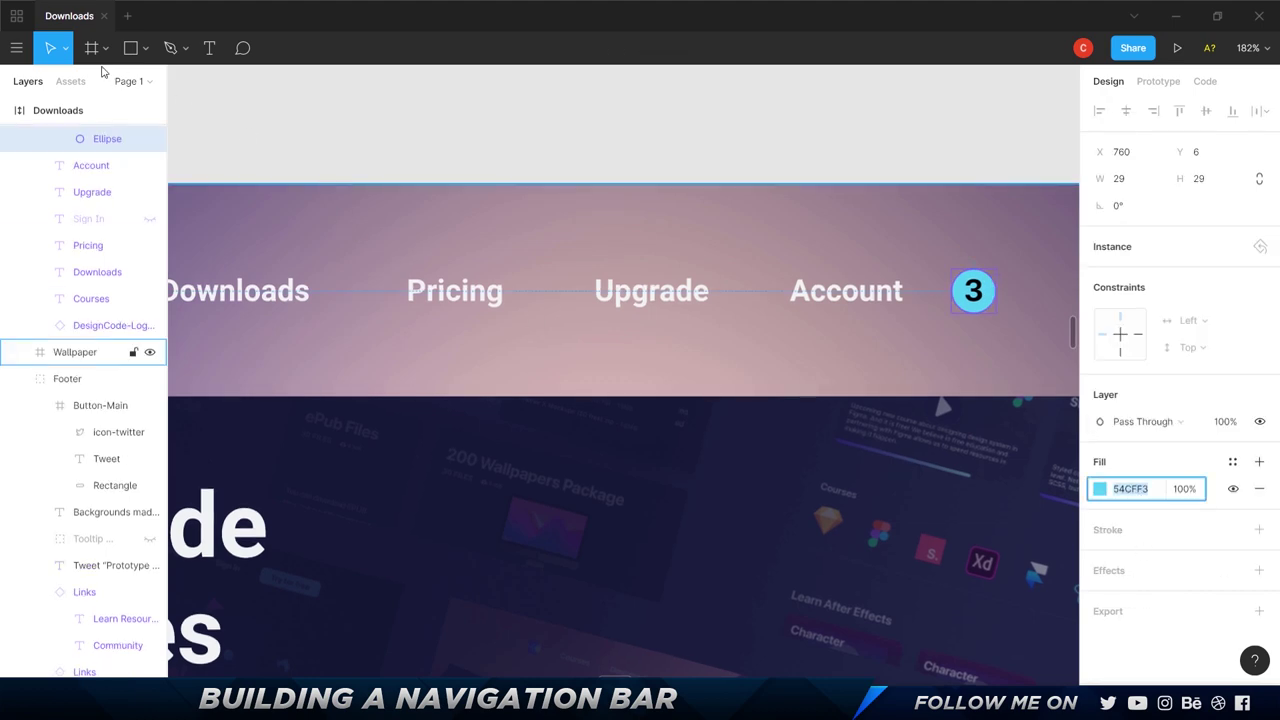
pyautogui.hotkey('alt', 'Tab')
# Step: Switch to Webflow and try setting the Navigation Links class's background color to #54cff3 from the Get Pro Access button
pyautogui.click(111, 14)
pyautogui.scroll(-10, 1186, 480)
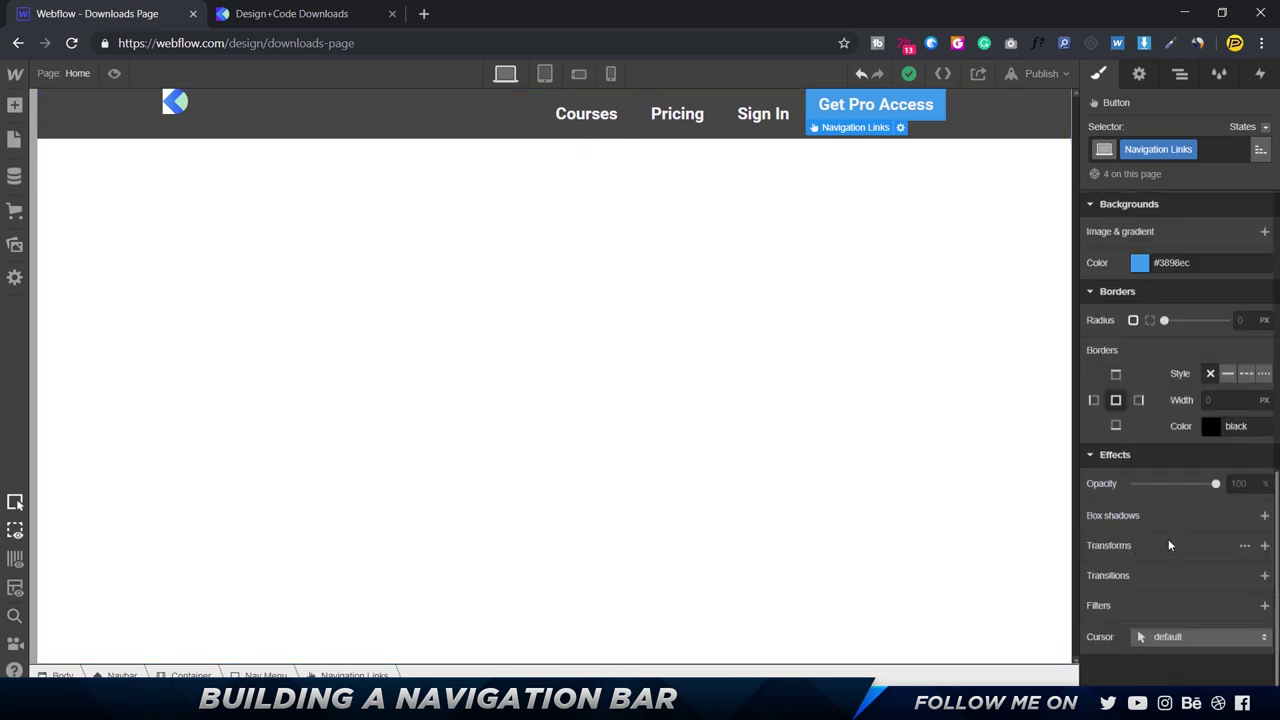
pyautogui.click(1190, 263)
pyautogui.write('#54cff3')
pyautogui.press('Return')
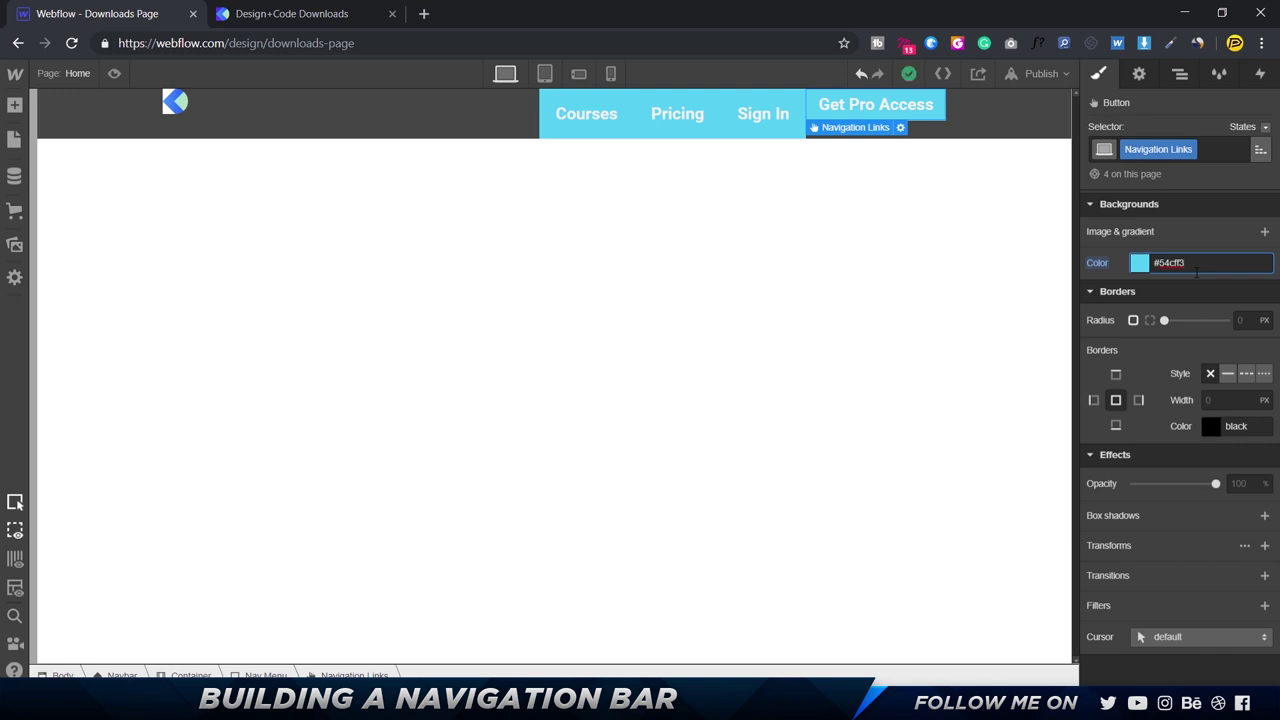
pyautogui.click(960, 257)
pyautogui.click(870, 108)
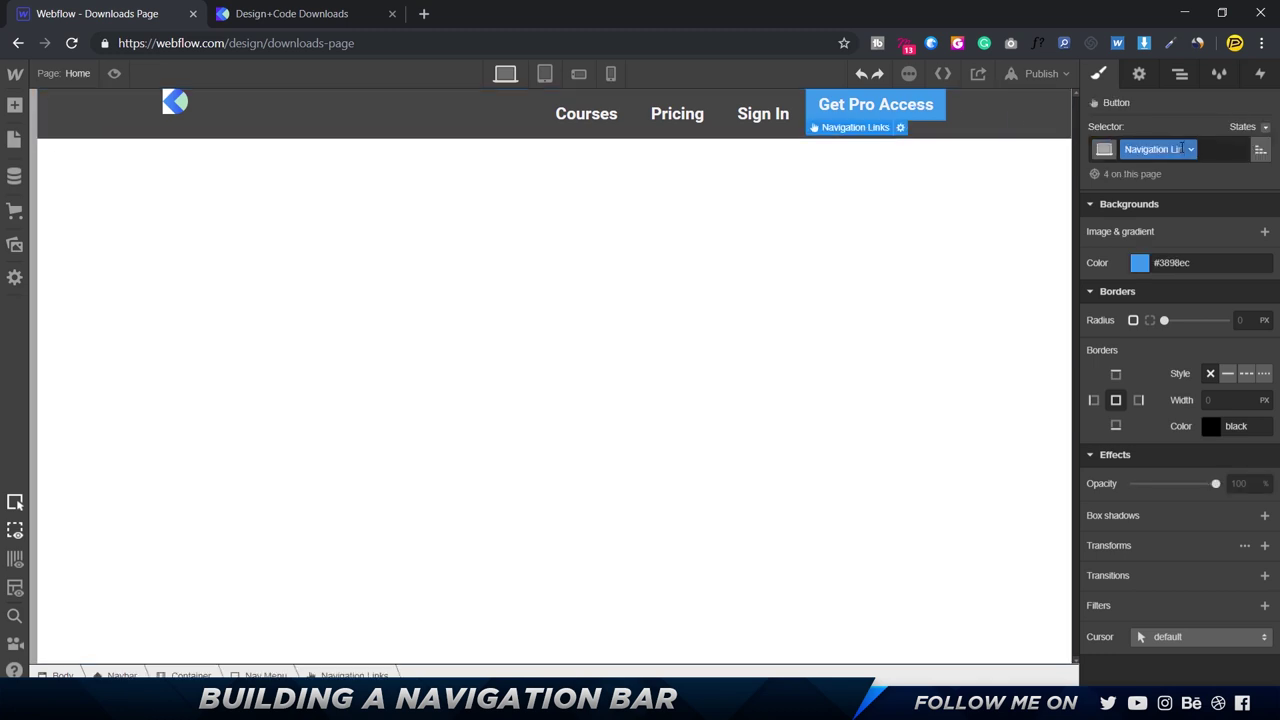
# Step: Remove the Navigation Links class from the Get Pro Access button and create a new class named "Button" for it
pyautogui.click(1202, 149)
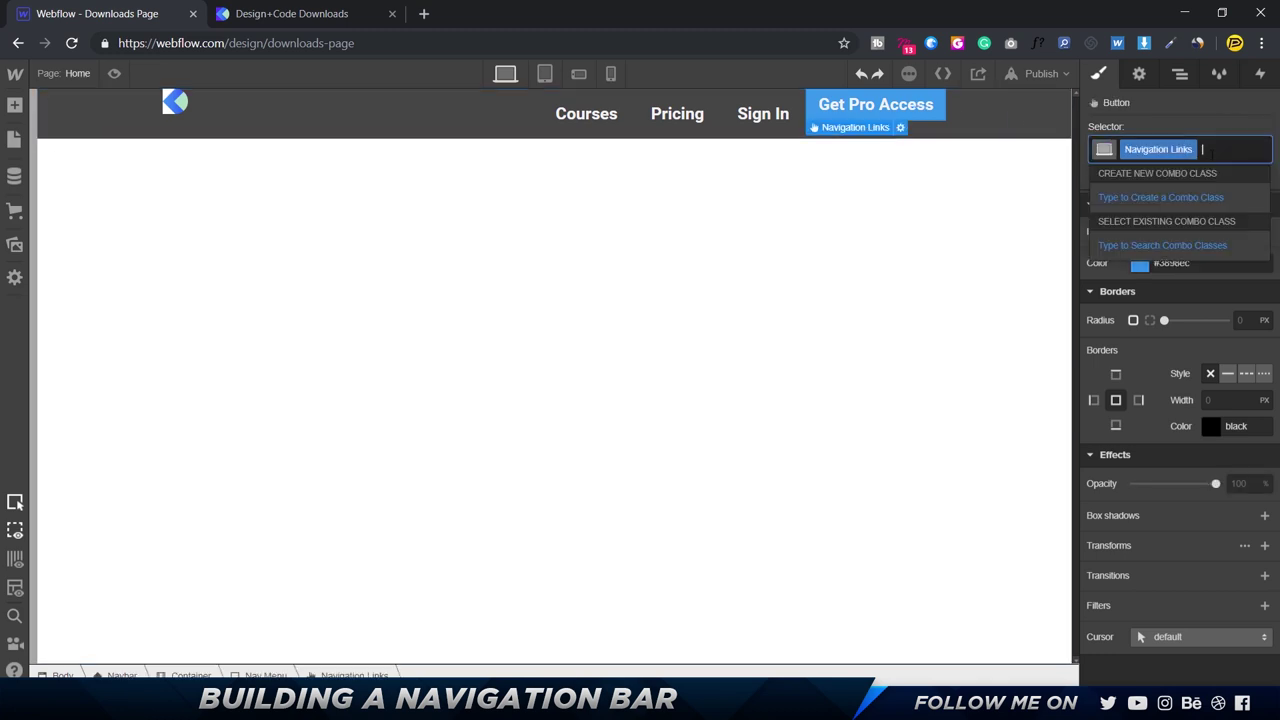
pyautogui.press('BackSpace')
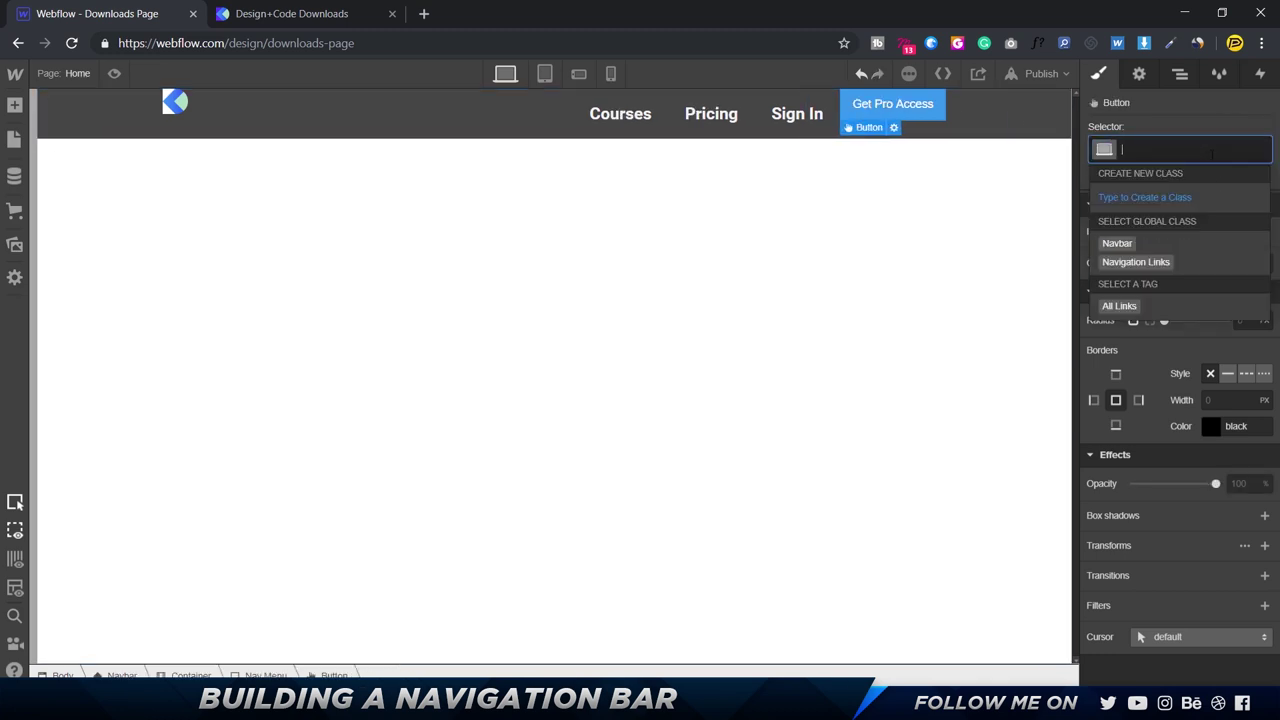
pyautogui.write('Butt')
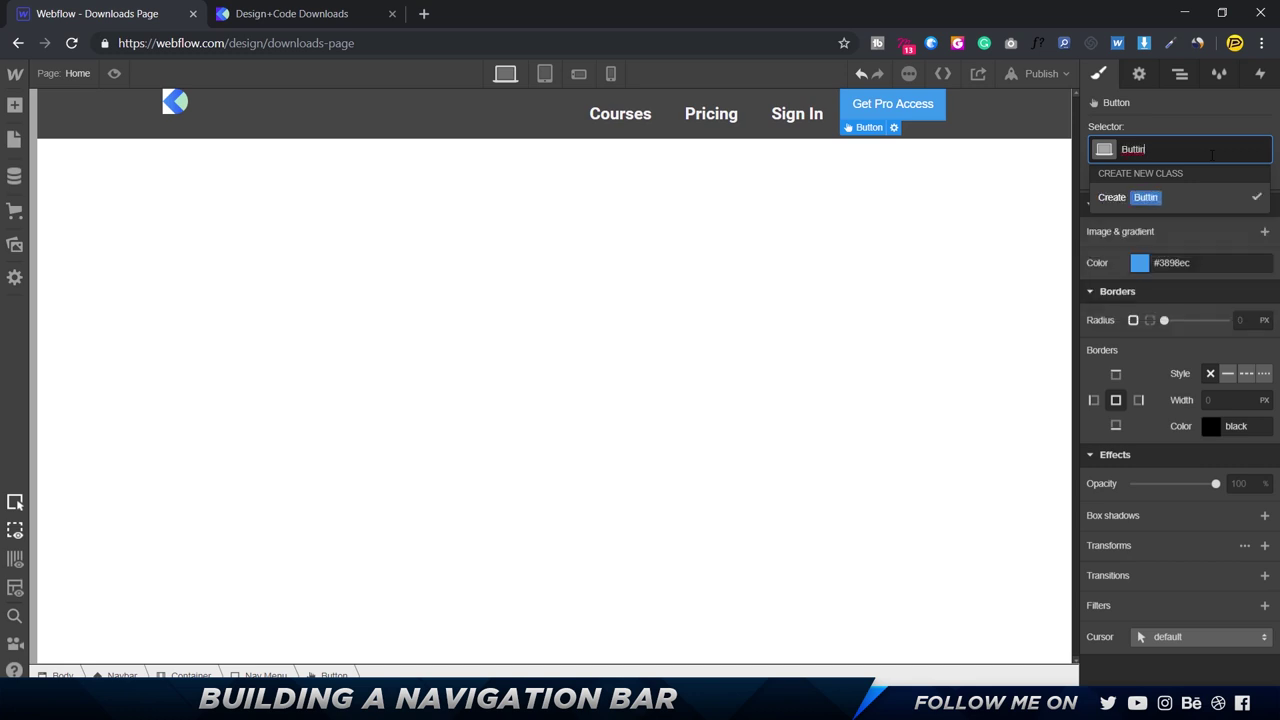
pyautogui.write('on')
pyautogui.press('Return')
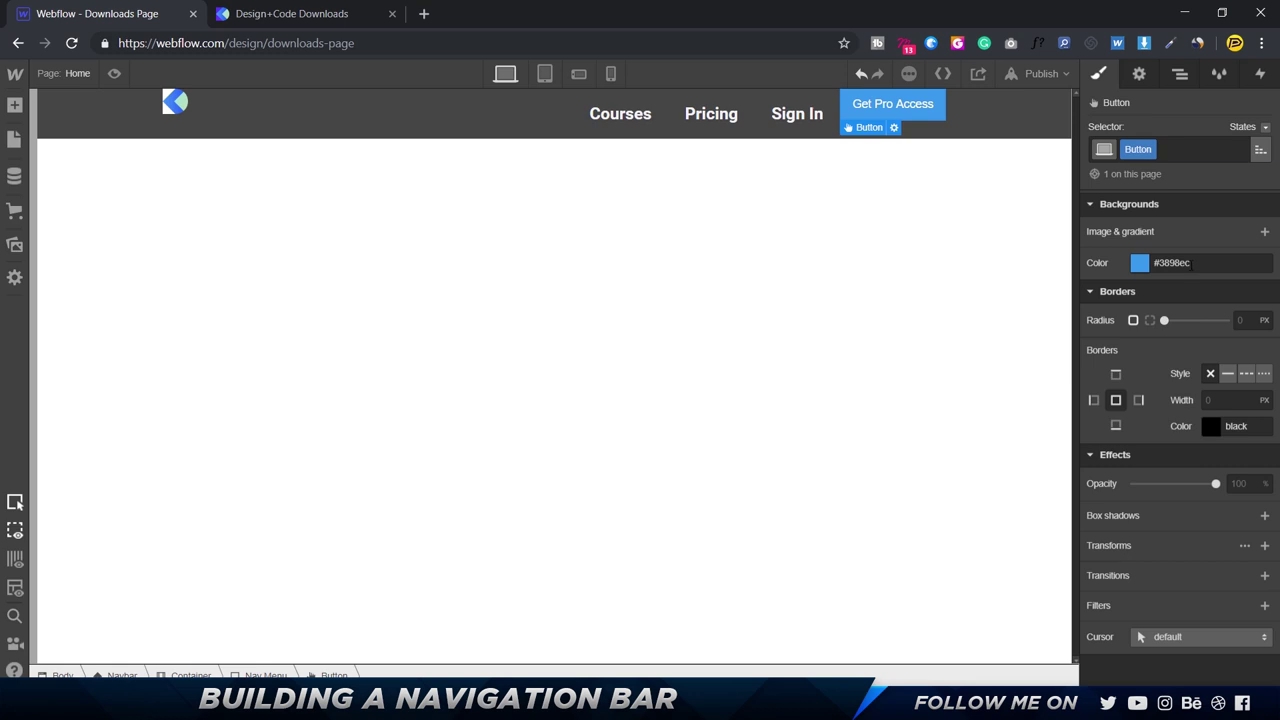
# Step: Set the Button class's typography to Roboto, weight 700 - Bold and size 20 px
pyautogui.scroll(4, 1180, 320)
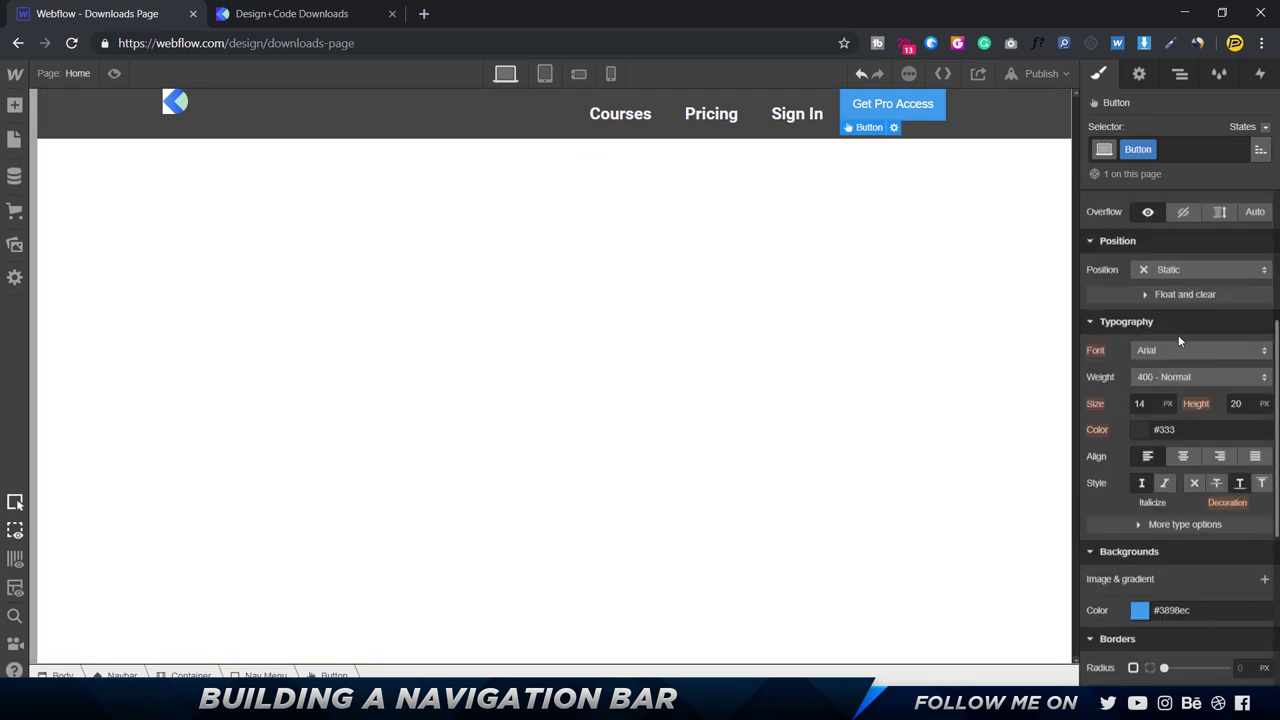
pyautogui.click(1170, 354)
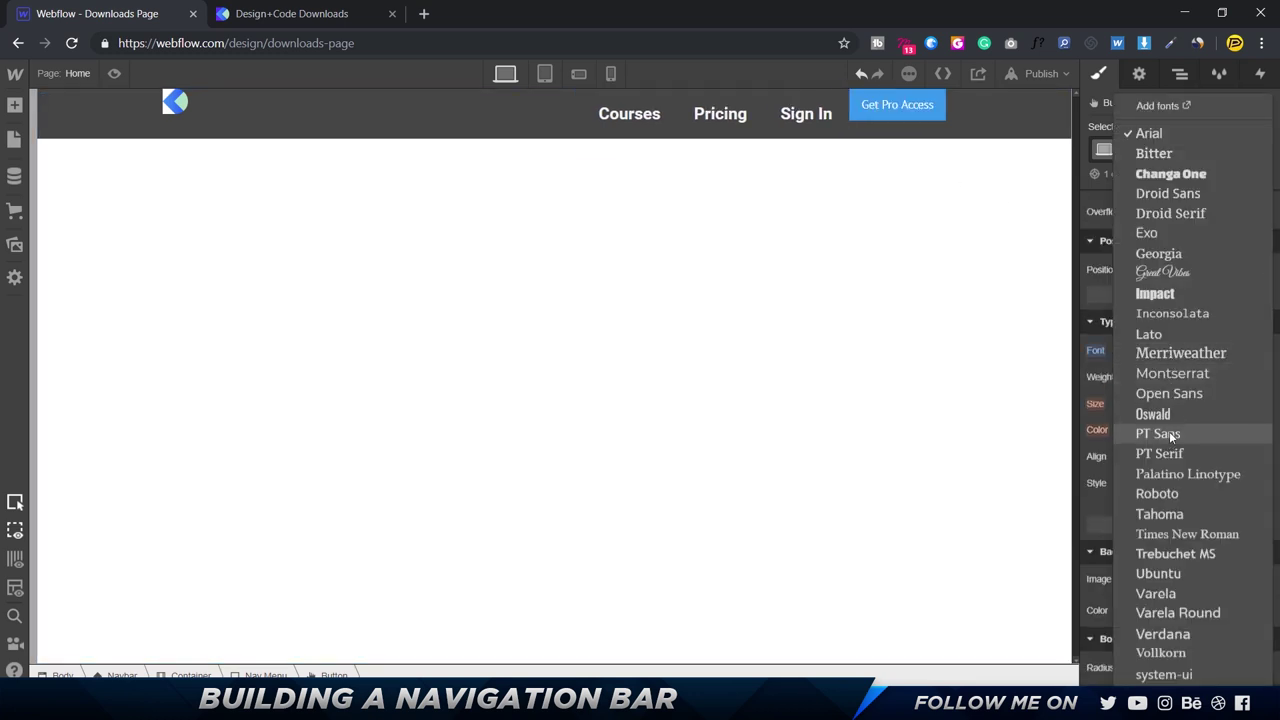
pyautogui.click(1164, 493)
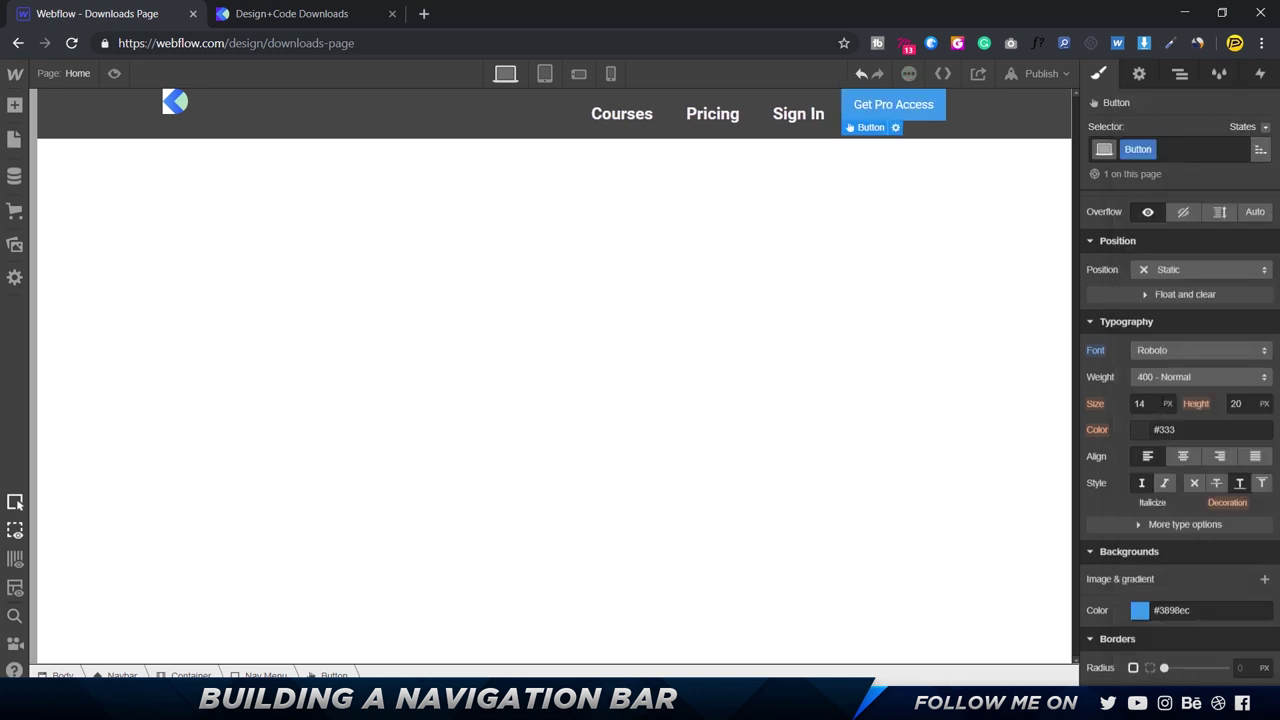
pyautogui.click(1163, 385)
pyautogui.click(1162, 437)
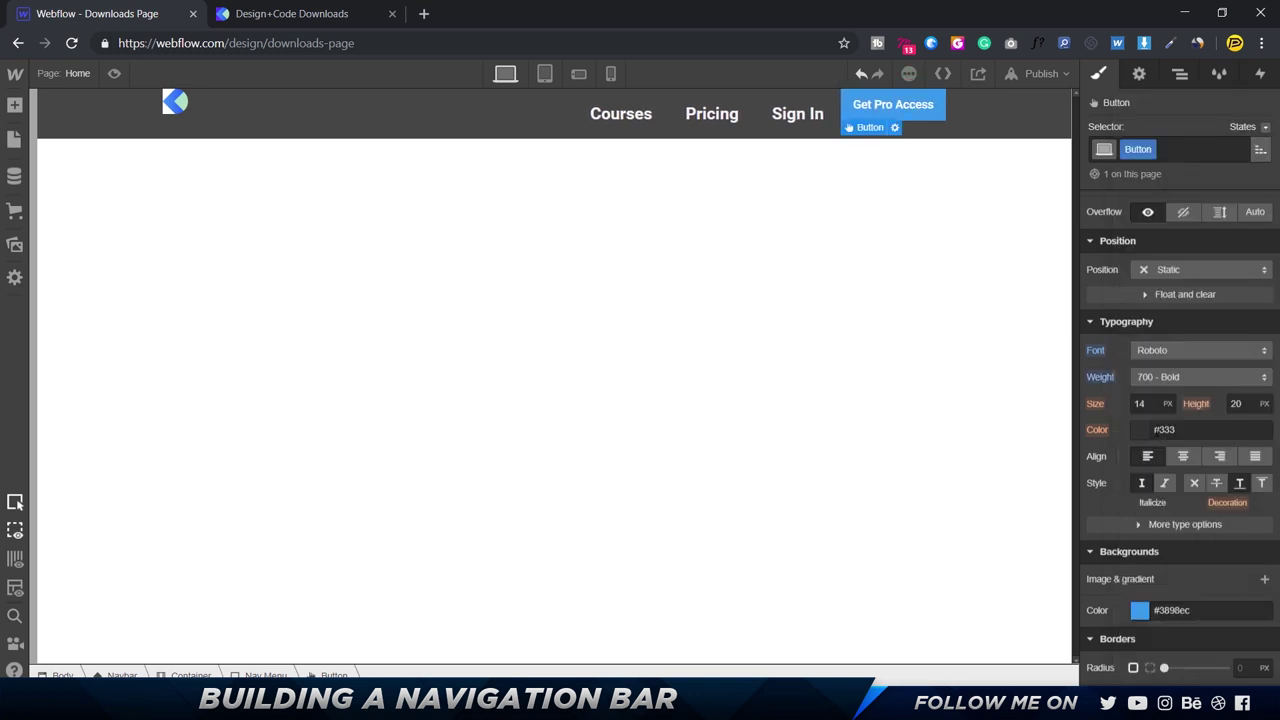
pyautogui.click(1145, 403)
pyautogui.write('20')
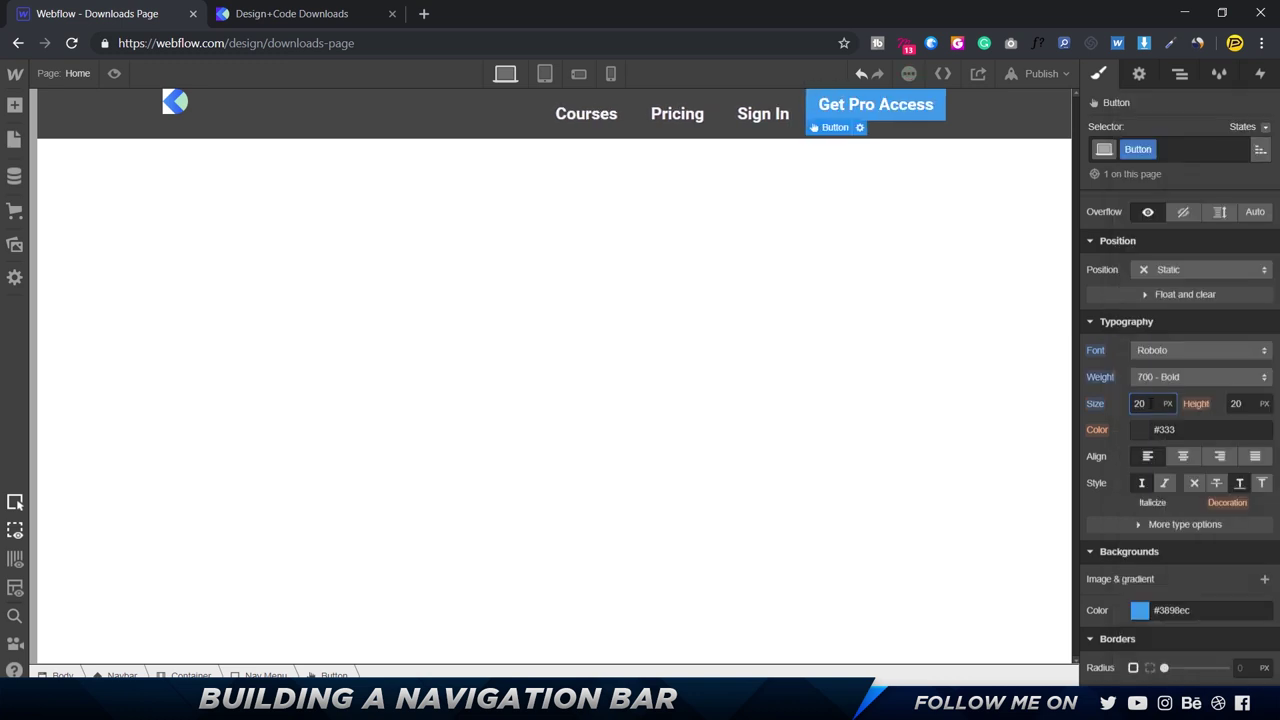
# Step: Set the Button class's background color to #54cff3 and compare it with the button on the live Downloads page
pyautogui.click(1210, 610)
pyautogui.write('#54cff3')
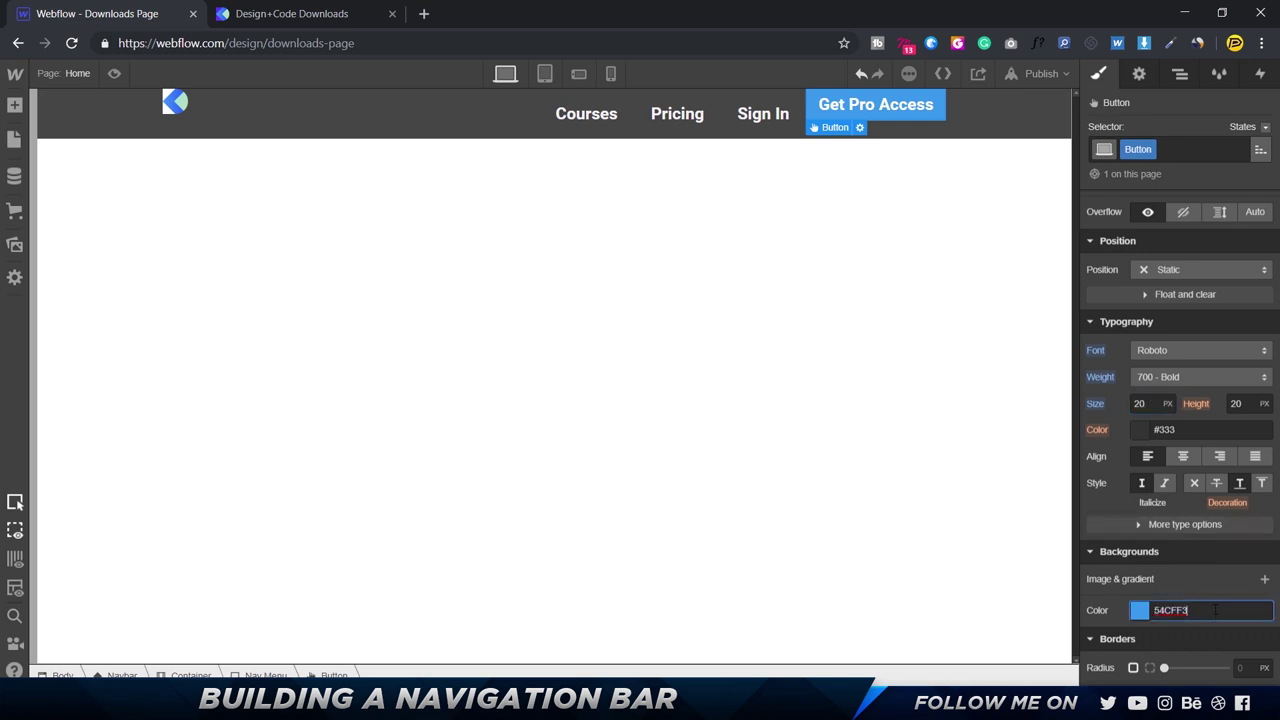
pyautogui.click(323, 14)
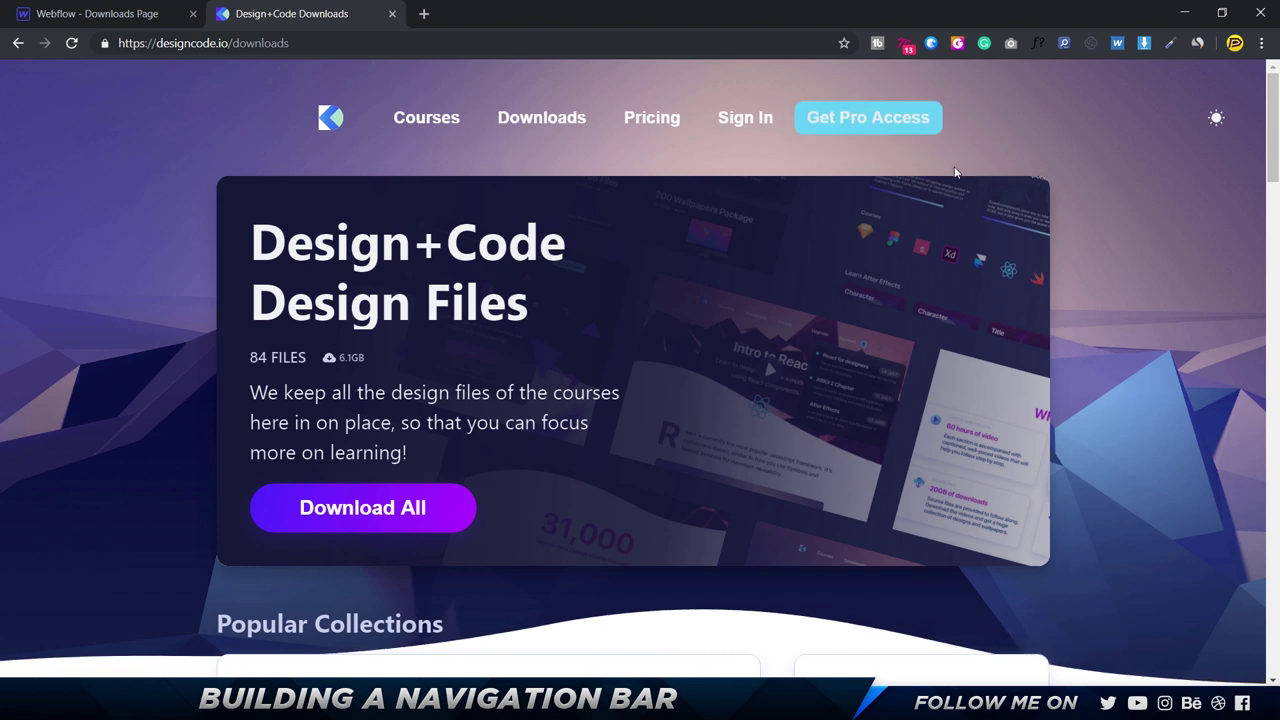
pyautogui.click(135, 18)
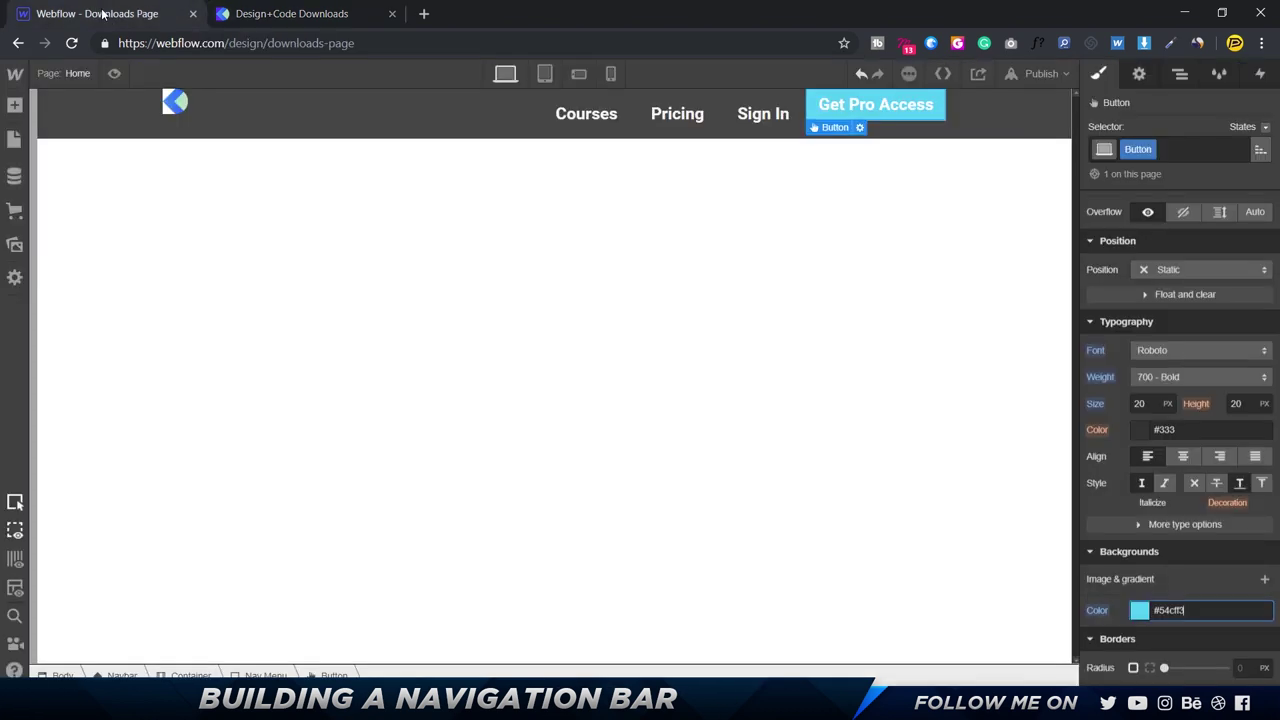
# Step: Round the Get Pro Access button's corners, trying a radius of 20 px before setting it to 10 px
pyautogui.scroll(-4, 1166, 385)
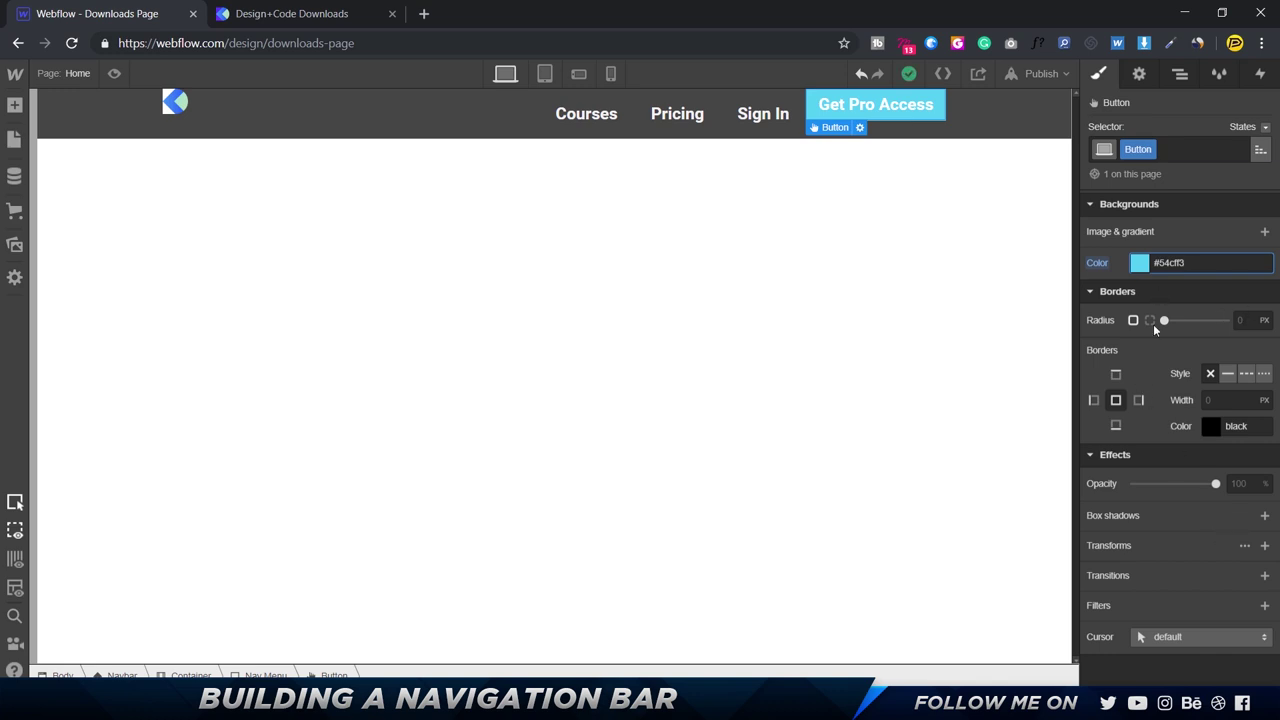
pyautogui.moveTo(1164, 320); pyautogui.dragTo(1195, 320)
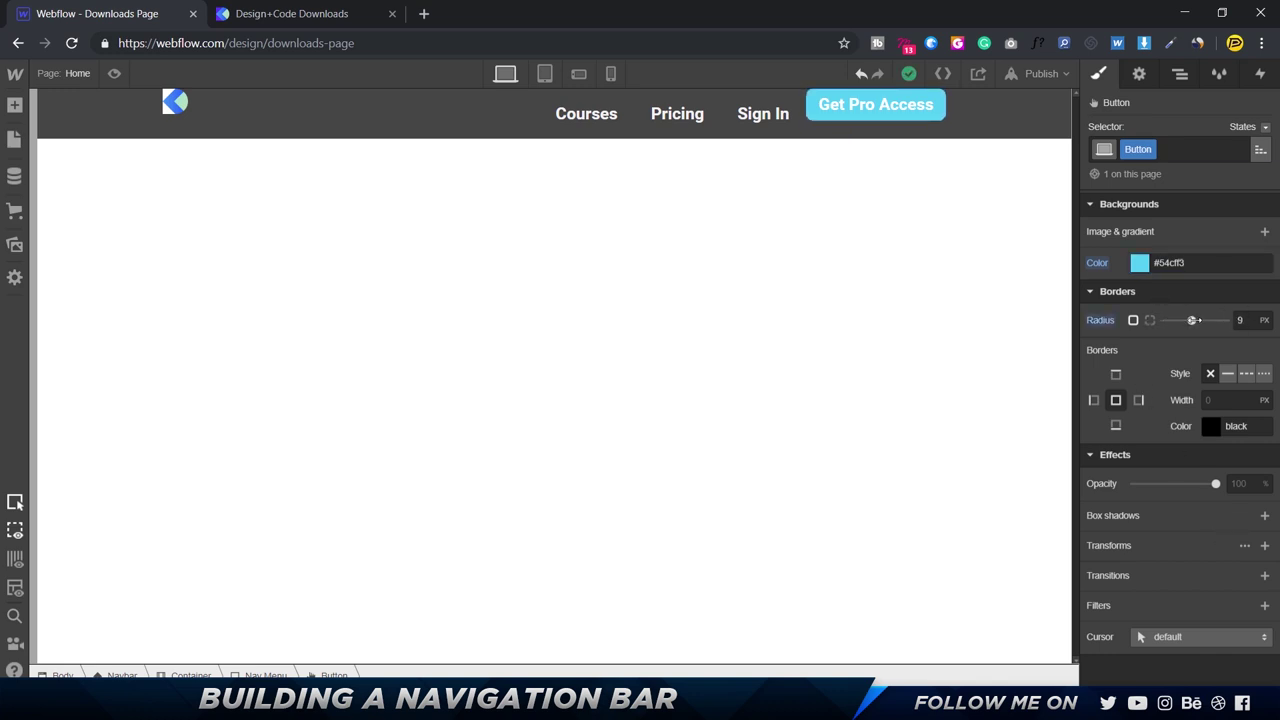
pyautogui.click(1240, 320)
pyautogui.write('20')
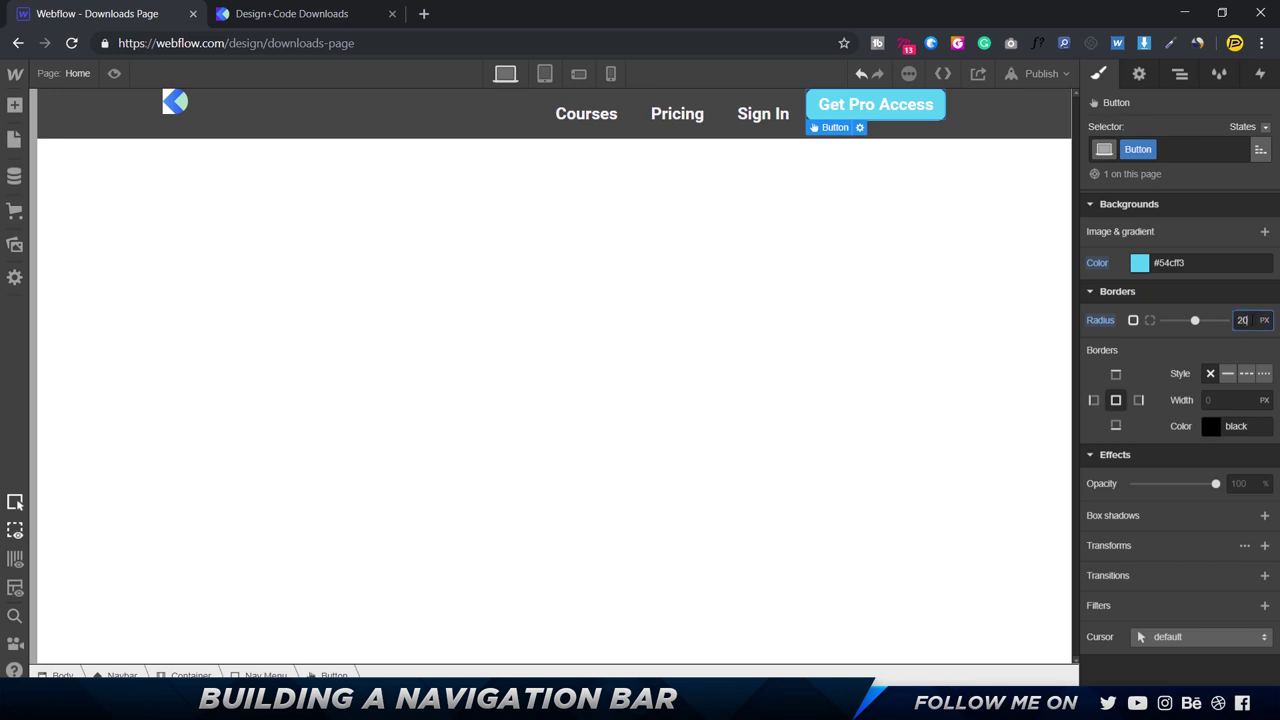
pyautogui.press('Return')
pyautogui.hotkey('ctrl', 'a')
pyautogui.write('10')
pyautogui.press('Return')
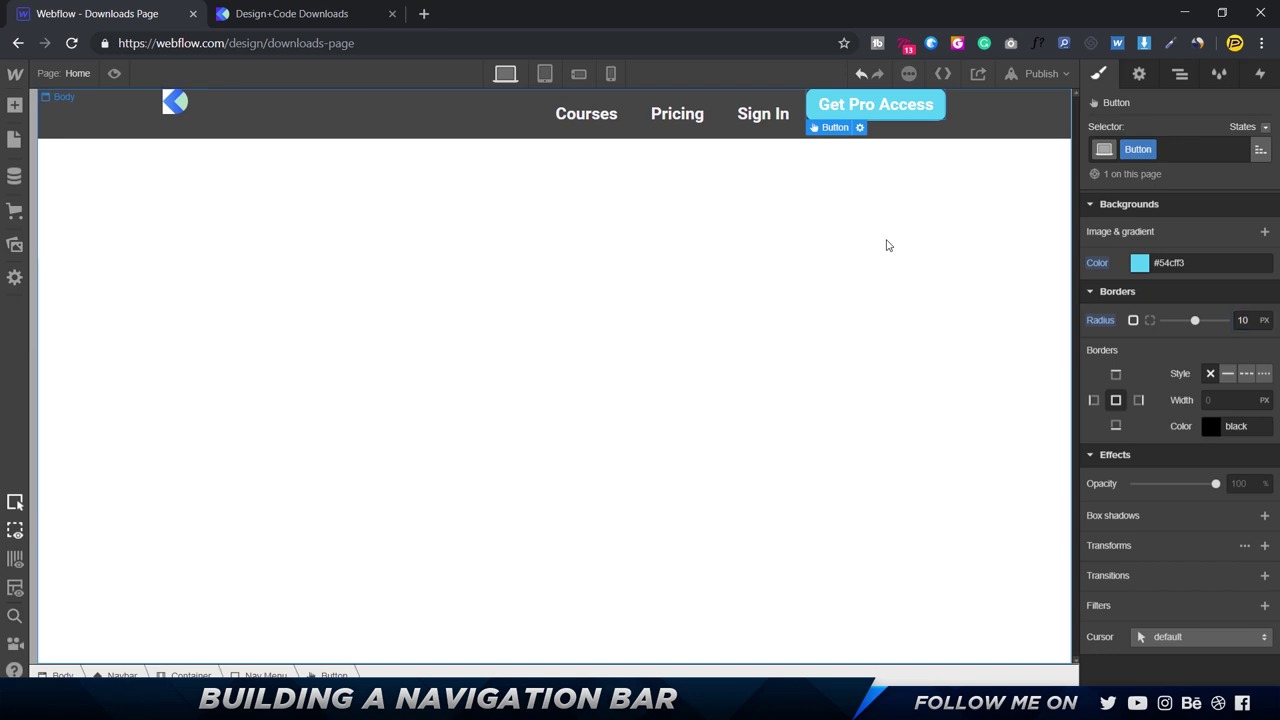
# Step: Compare the navbar's logo, links and button placement with the navigation bar on the live Downloads page
pyautogui.click(845, 372)
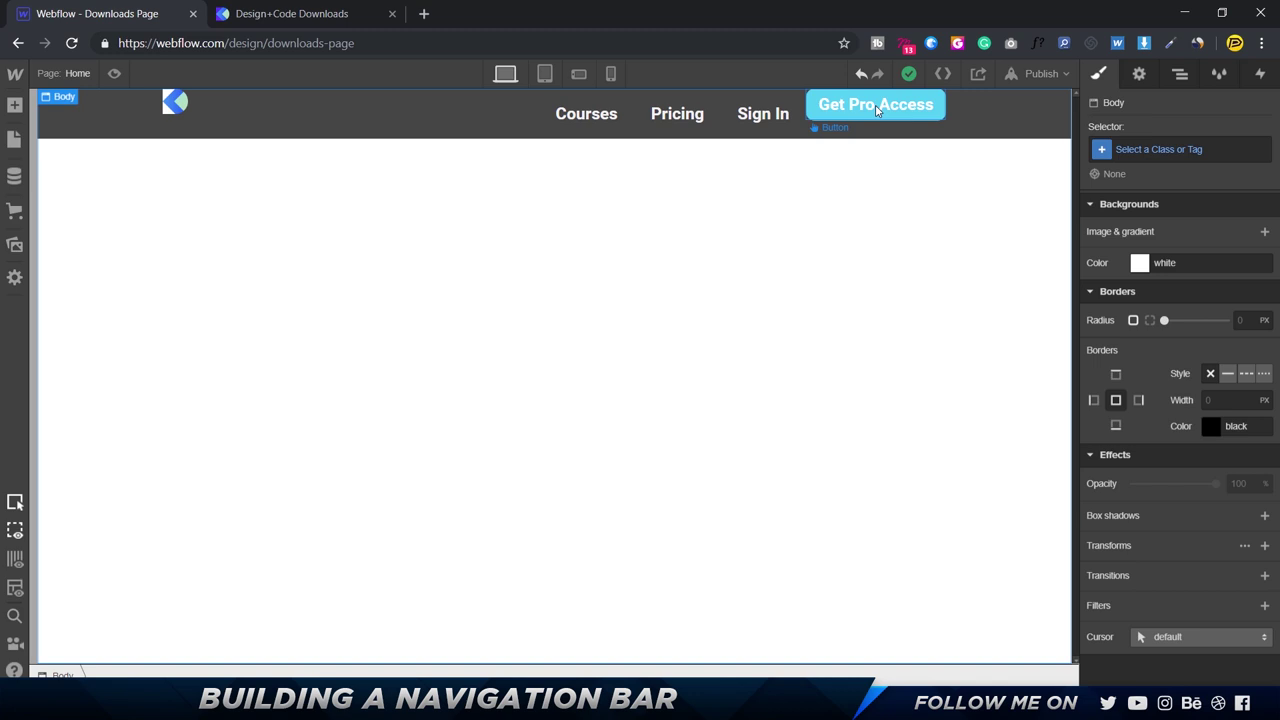
pyautogui.click(292, 16)
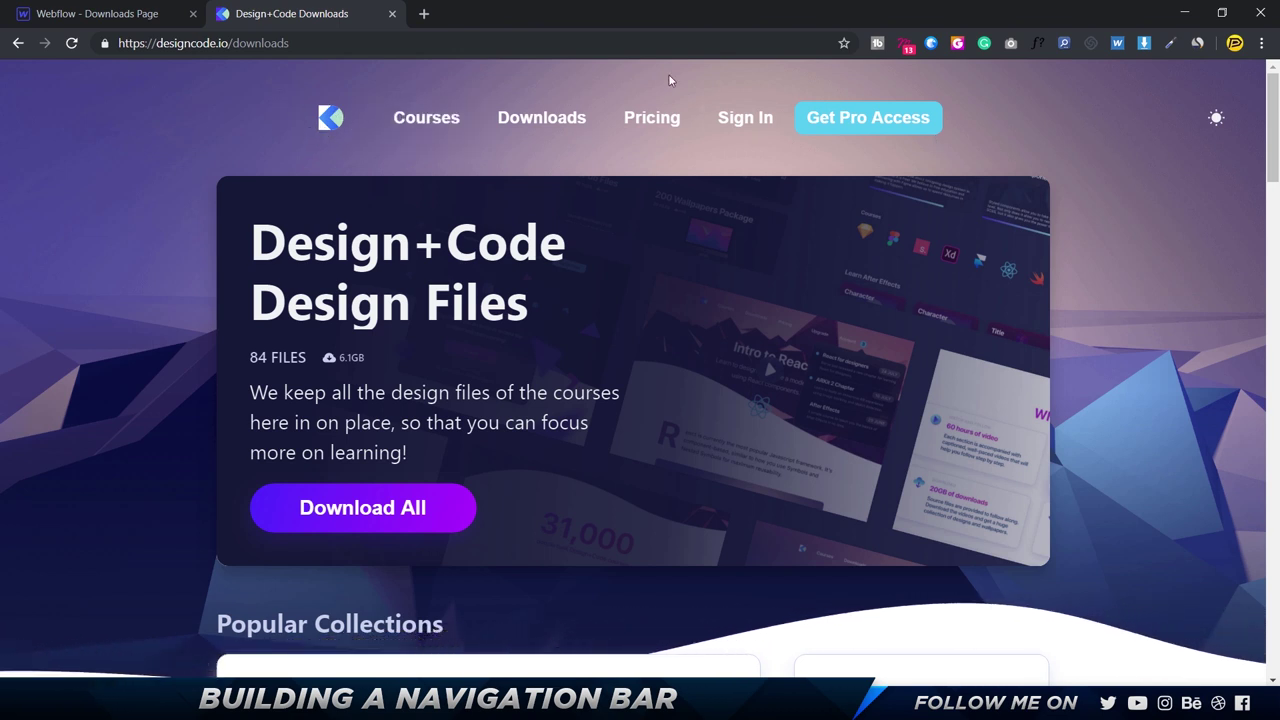
pyautogui.click(133, 16)
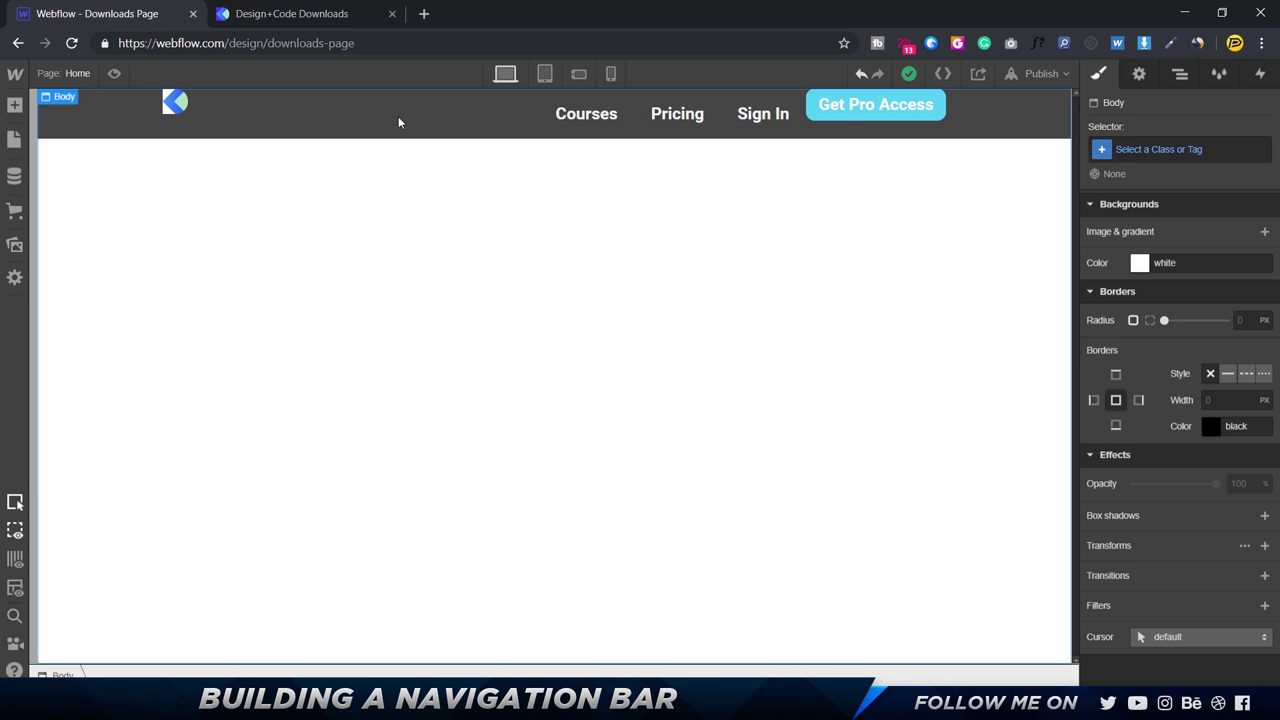
# Step: Examine the navbar Container's structure by collapsing Brand and Nav Menu and selecting Brand, Nav Menu and Menu Button in turn
pyautogui.click(331, 121)
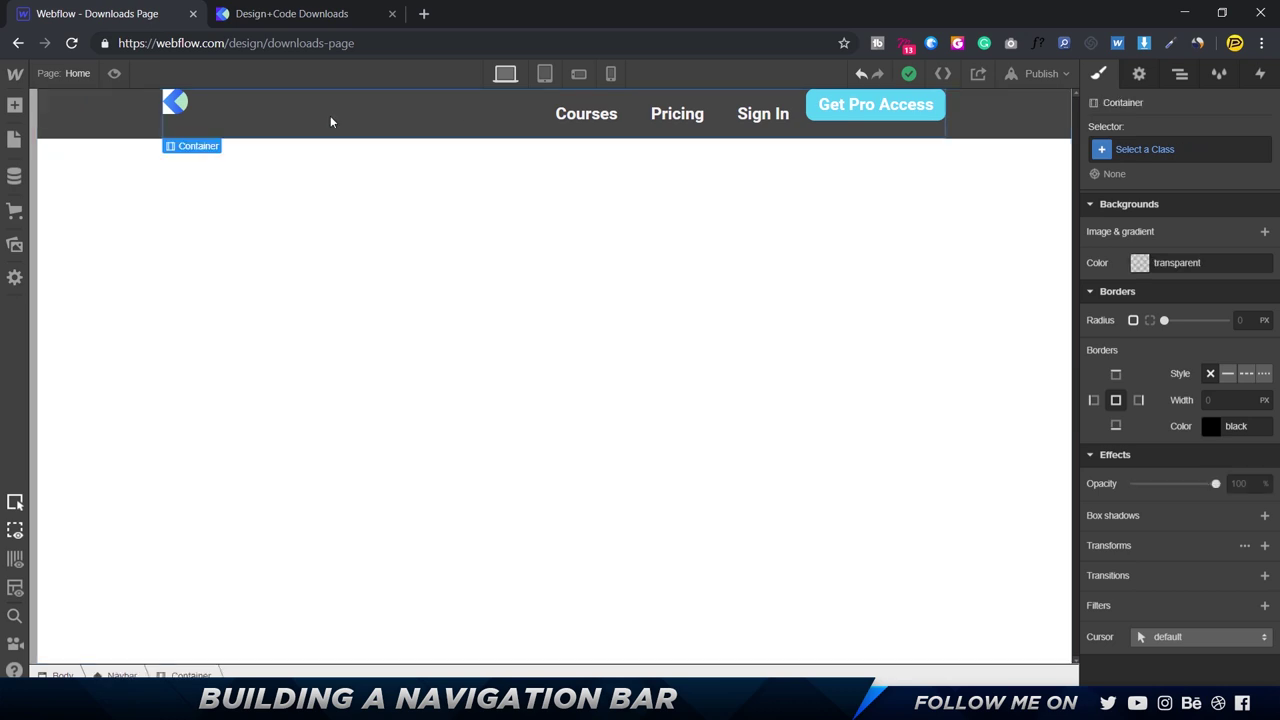
pyautogui.click(1182, 75)
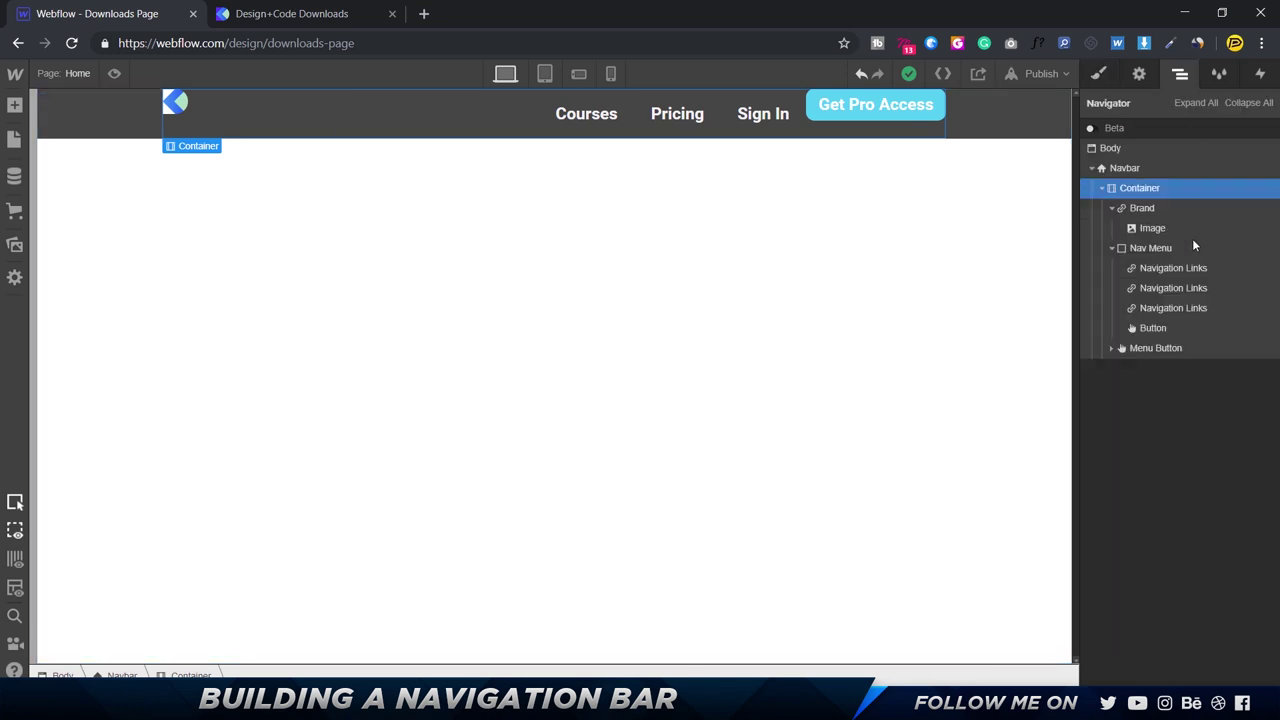
pyautogui.click(1112, 208)
pyautogui.click(1142, 210)
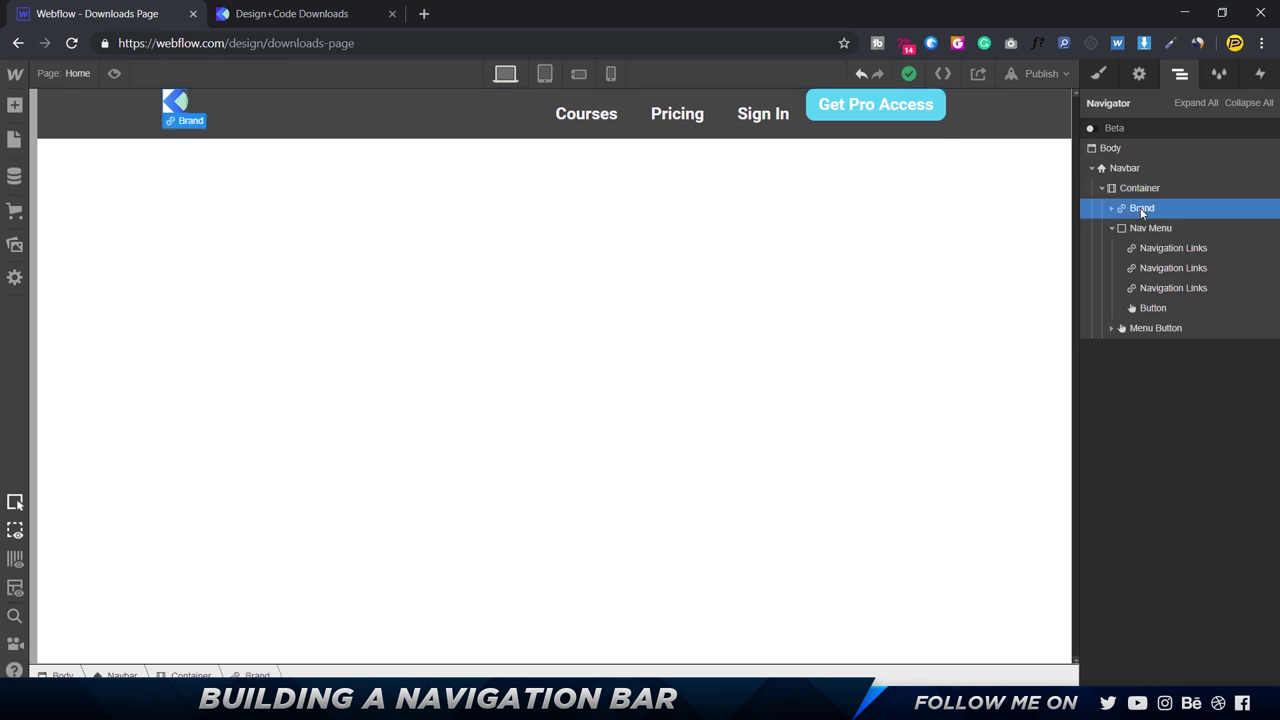
pyautogui.click(1112, 228)
pyautogui.click(1150, 230)
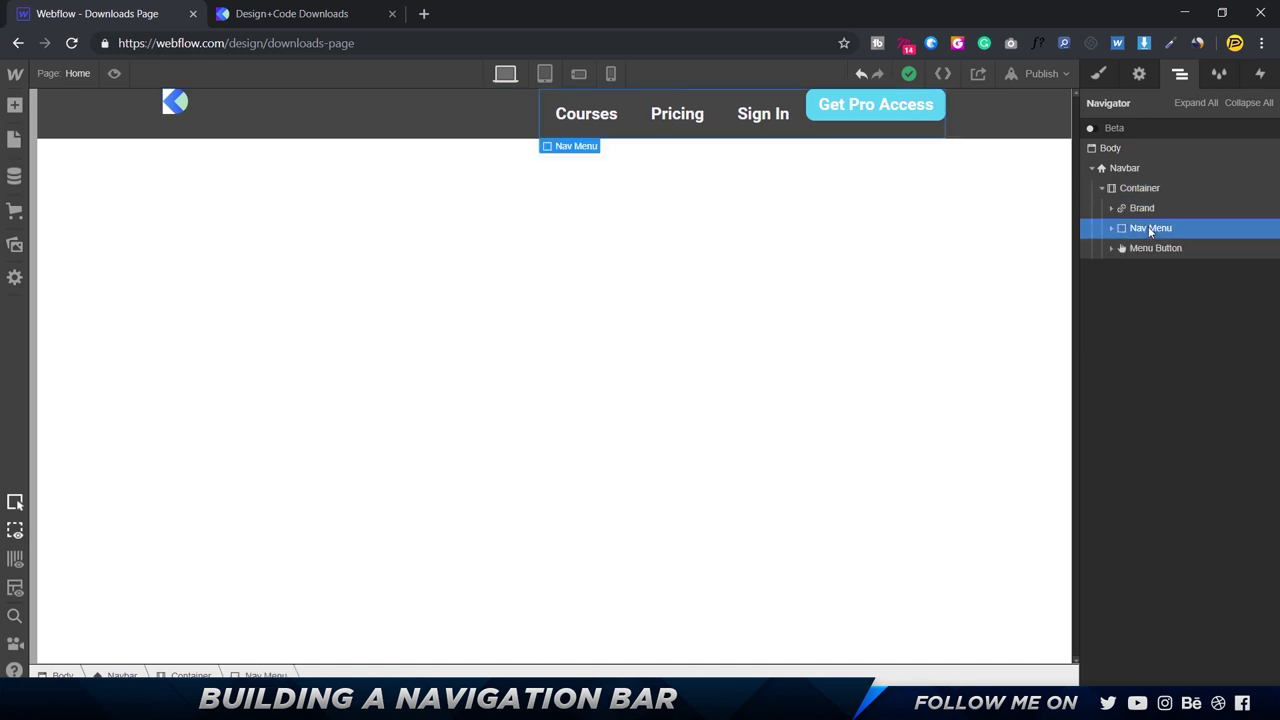
pyautogui.click(1150, 252)
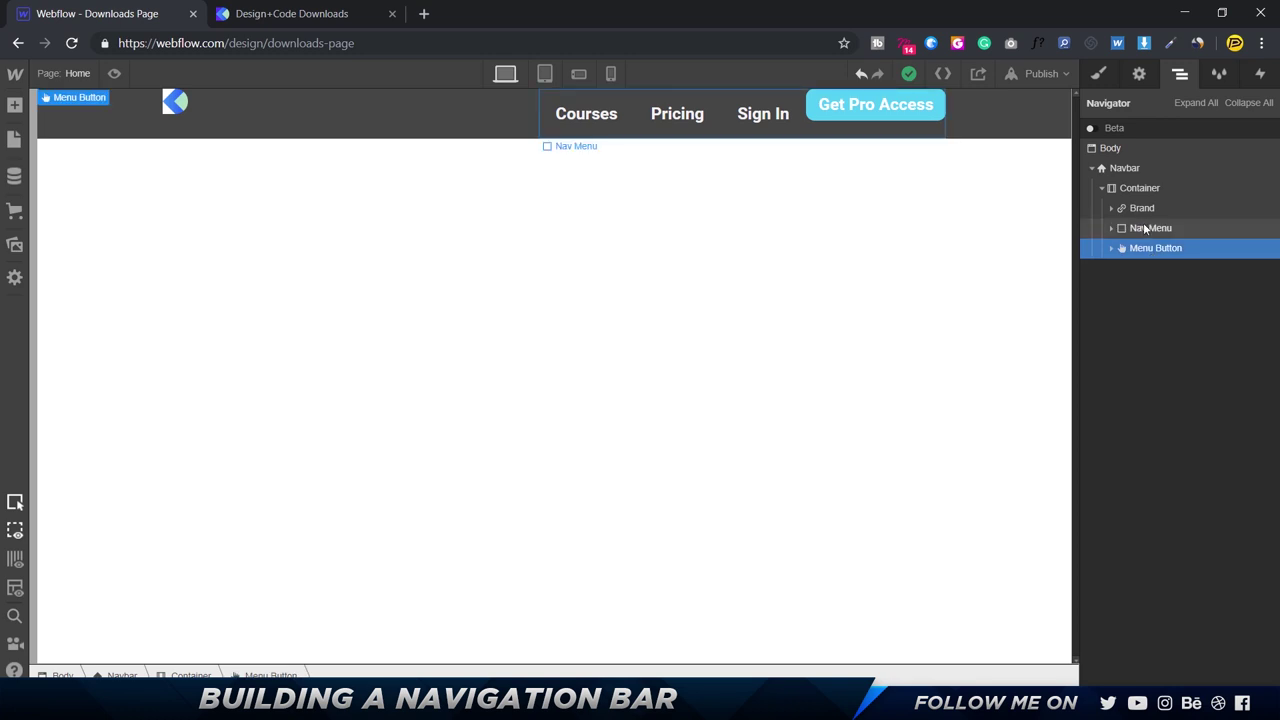
# Step: Give the navbar's Container a horizontal flex layout with centered alignment, trying hidden display and a vertical direction along the way
pyautogui.click(1150, 230)
pyautogui.press('Up')
pyautogui.press('Up')
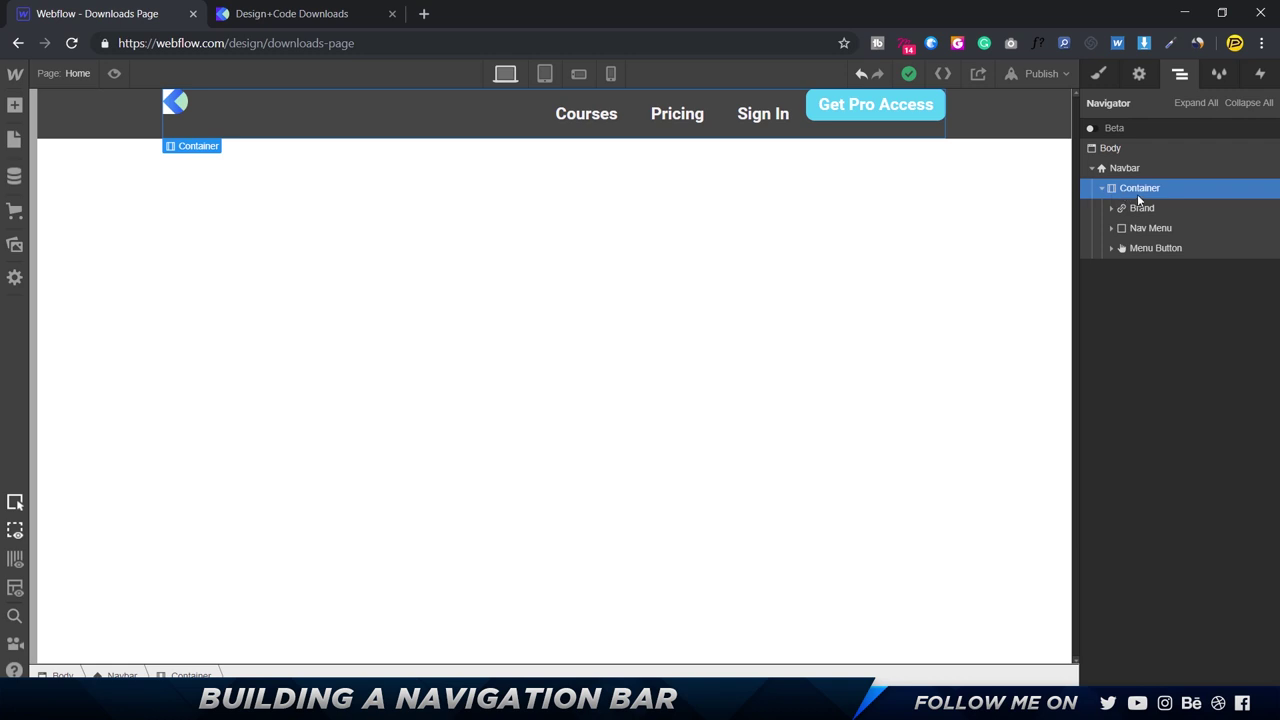
pyautogui.click(1102, 73)
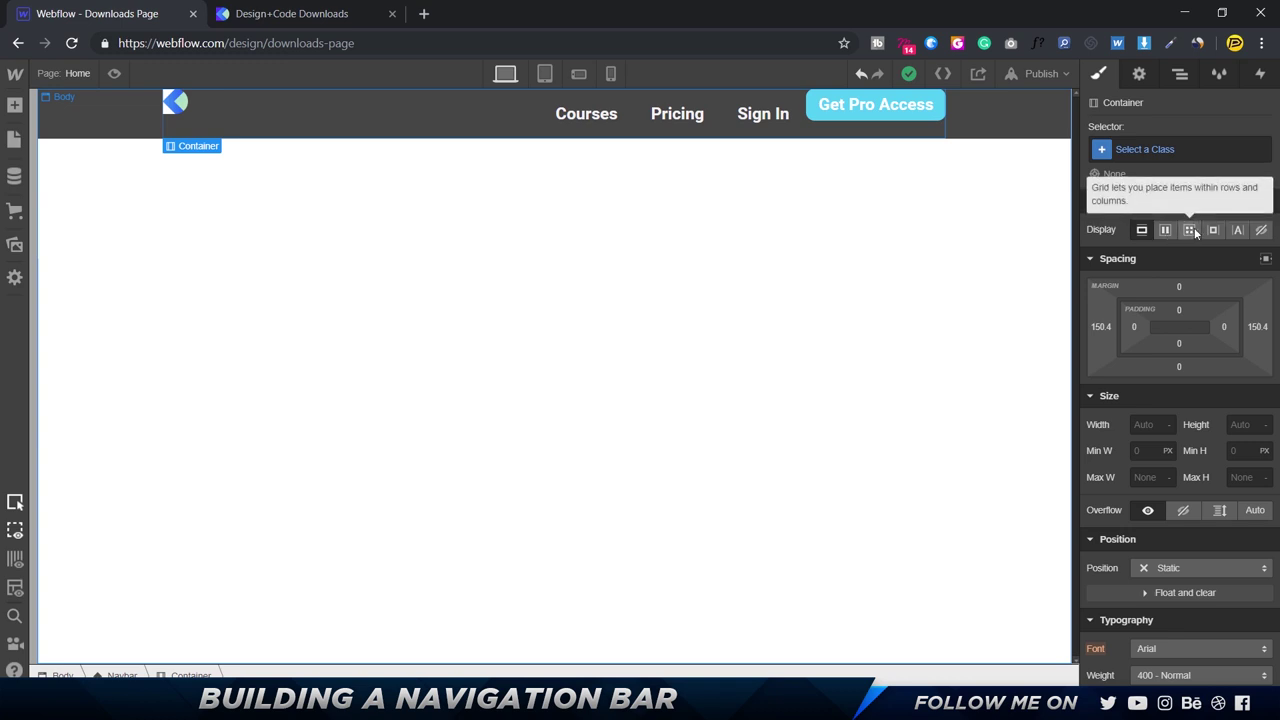
pyautogui.click(1262, 231)
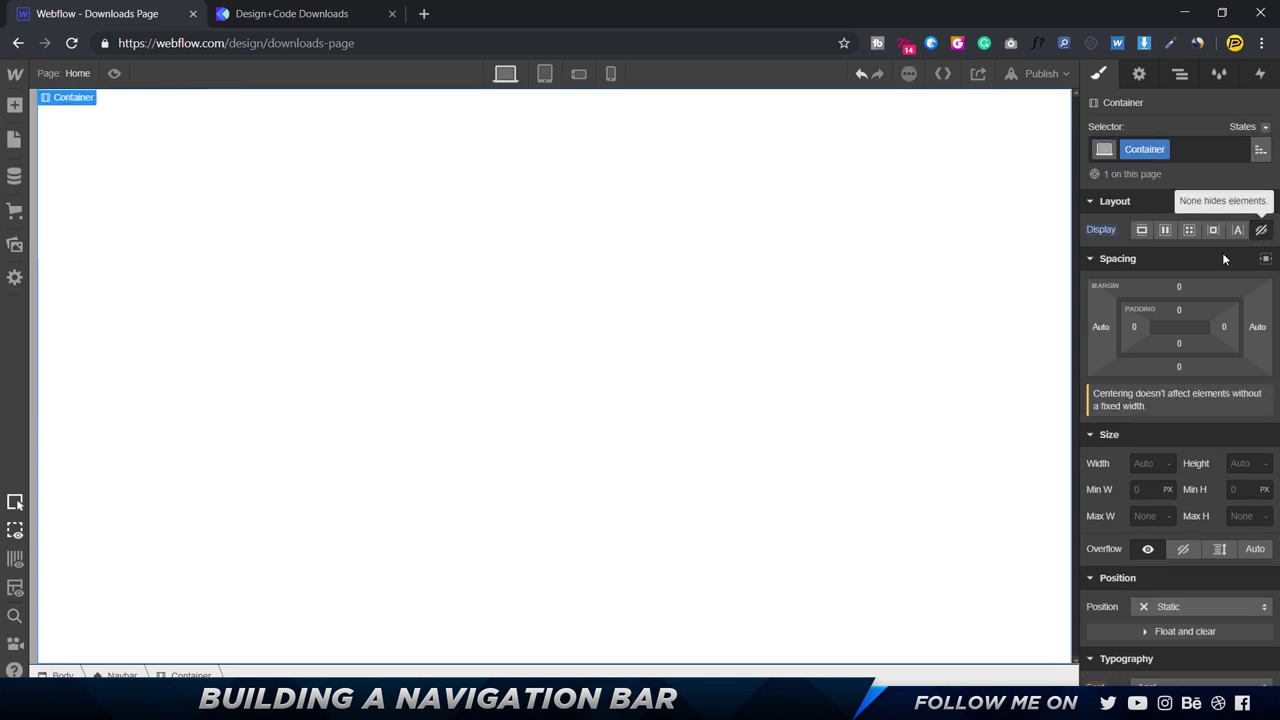
pyautogui.click(1165, 231)
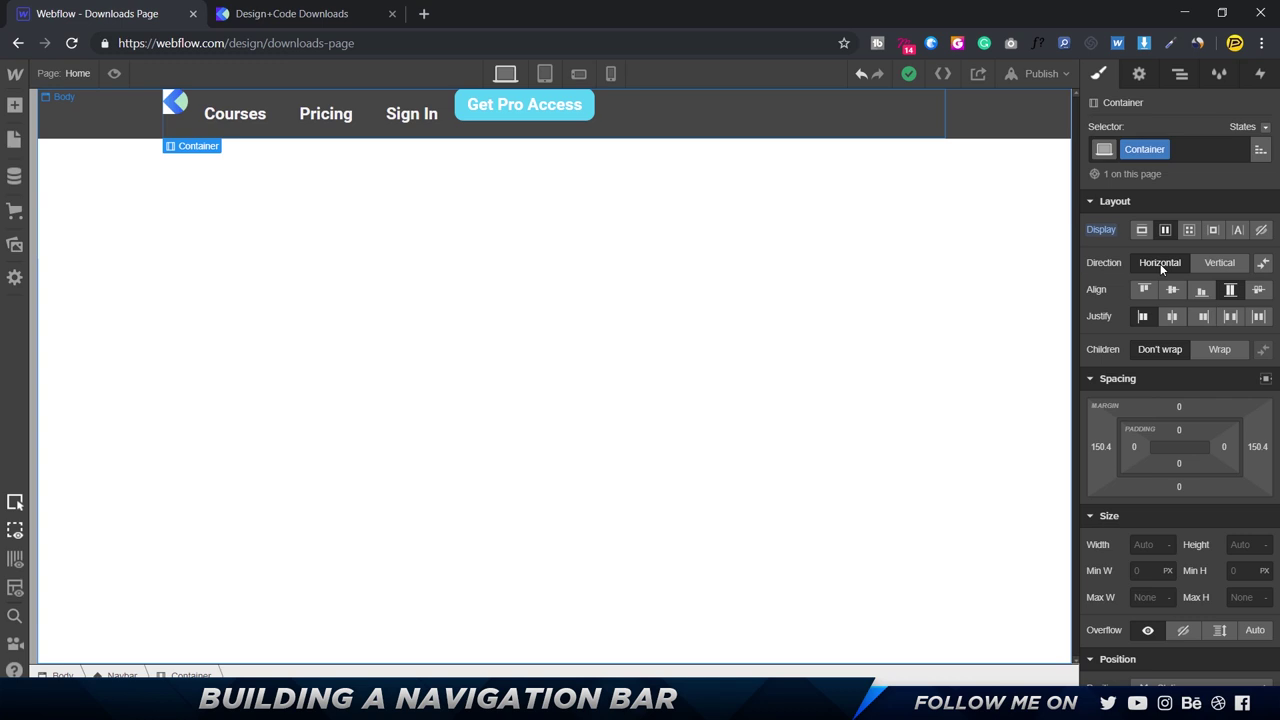
pyautogui.click(1214, 265)
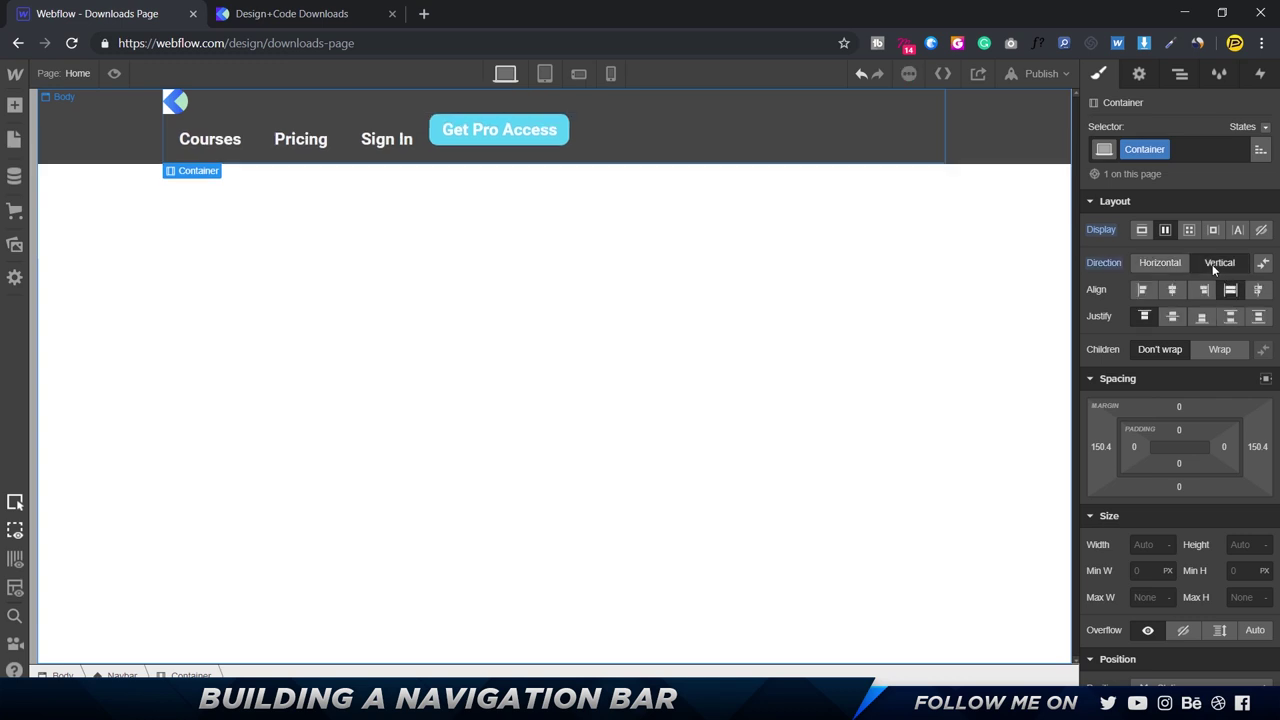
pyautogui.click(1157, 262)
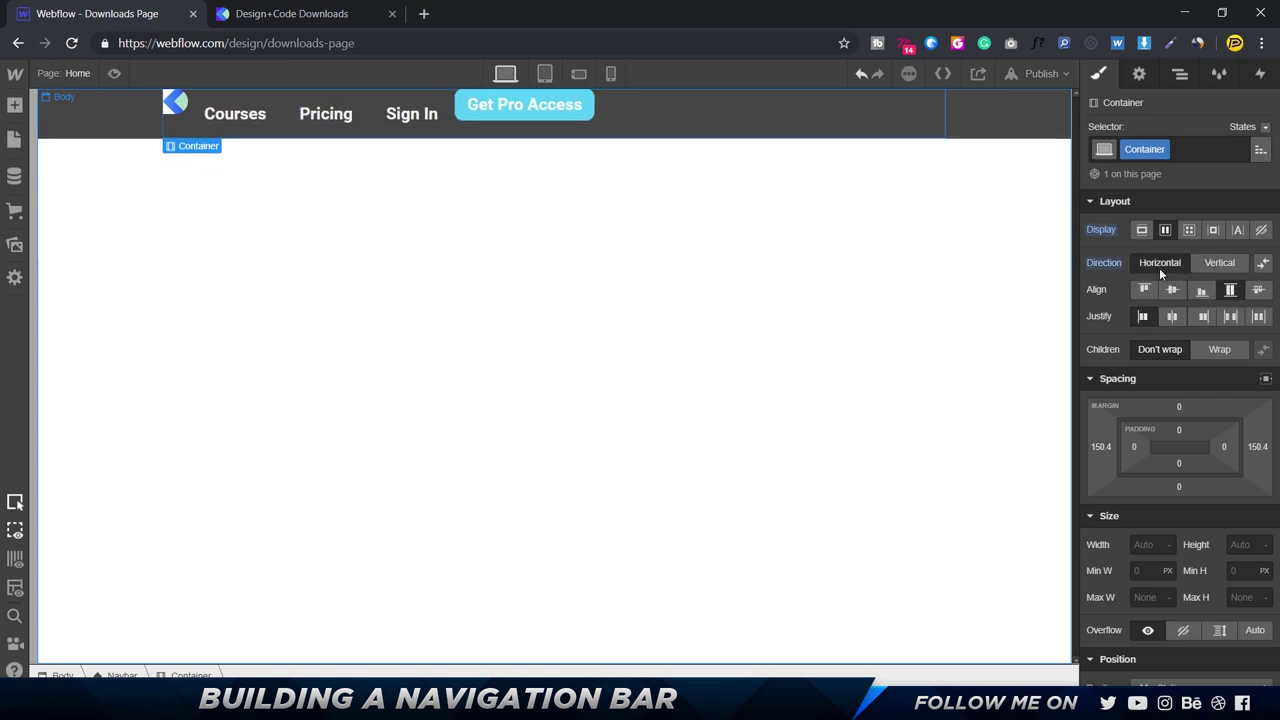
pyautogui.click(1173, 290)
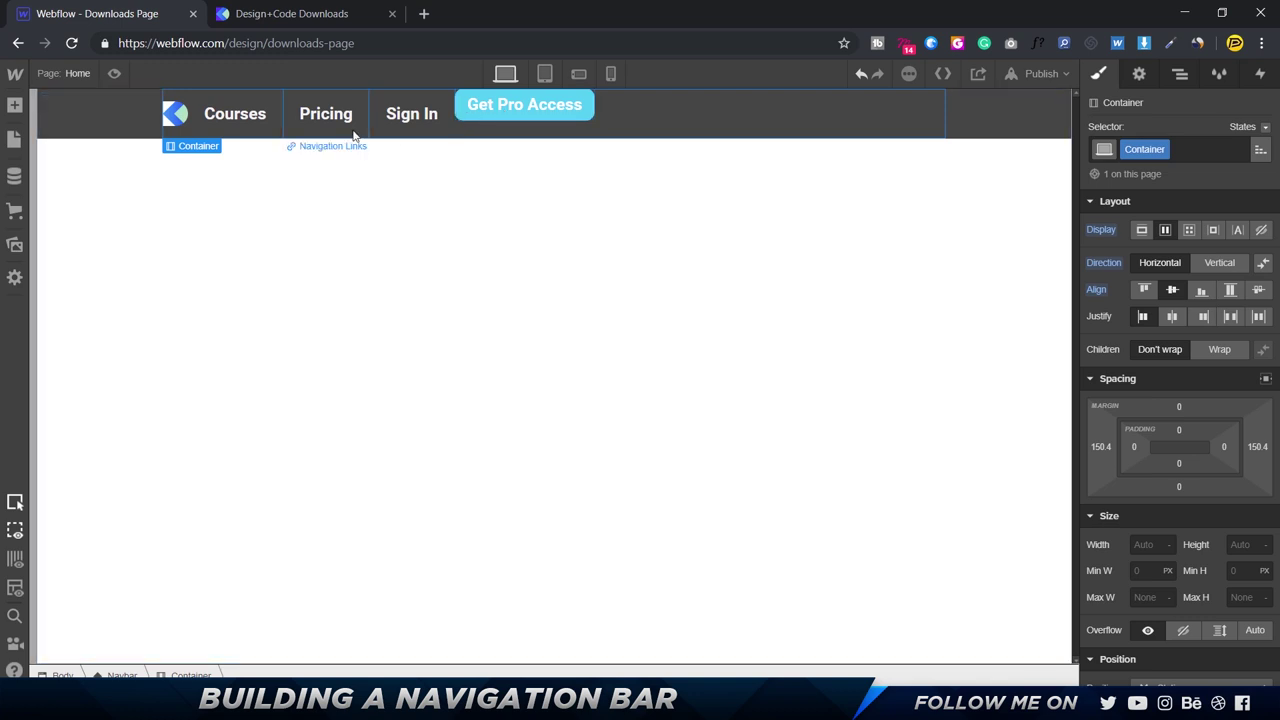
# Step: Give the Nav Menu a horizontal flex layout with its links and button aligned to the center
pyautogui.click(500, 115)
pyautogui.click(1178, 76)
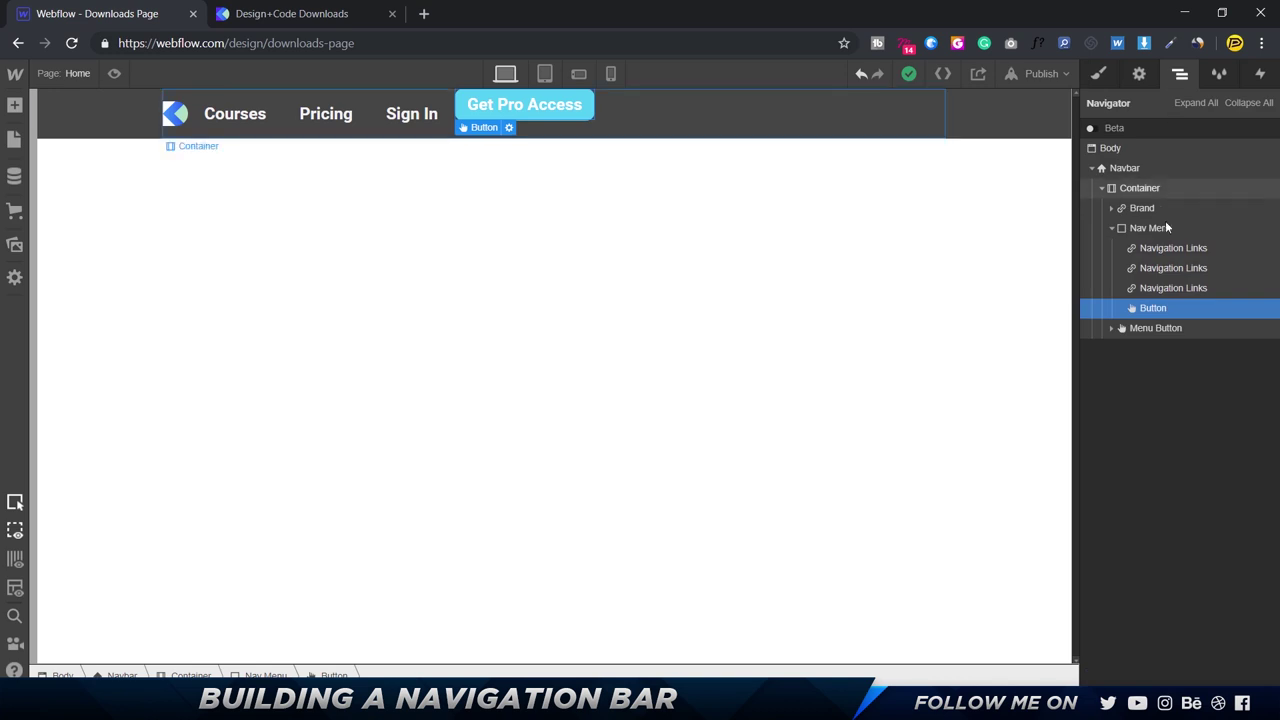
pyautogui.click(1122, 228)
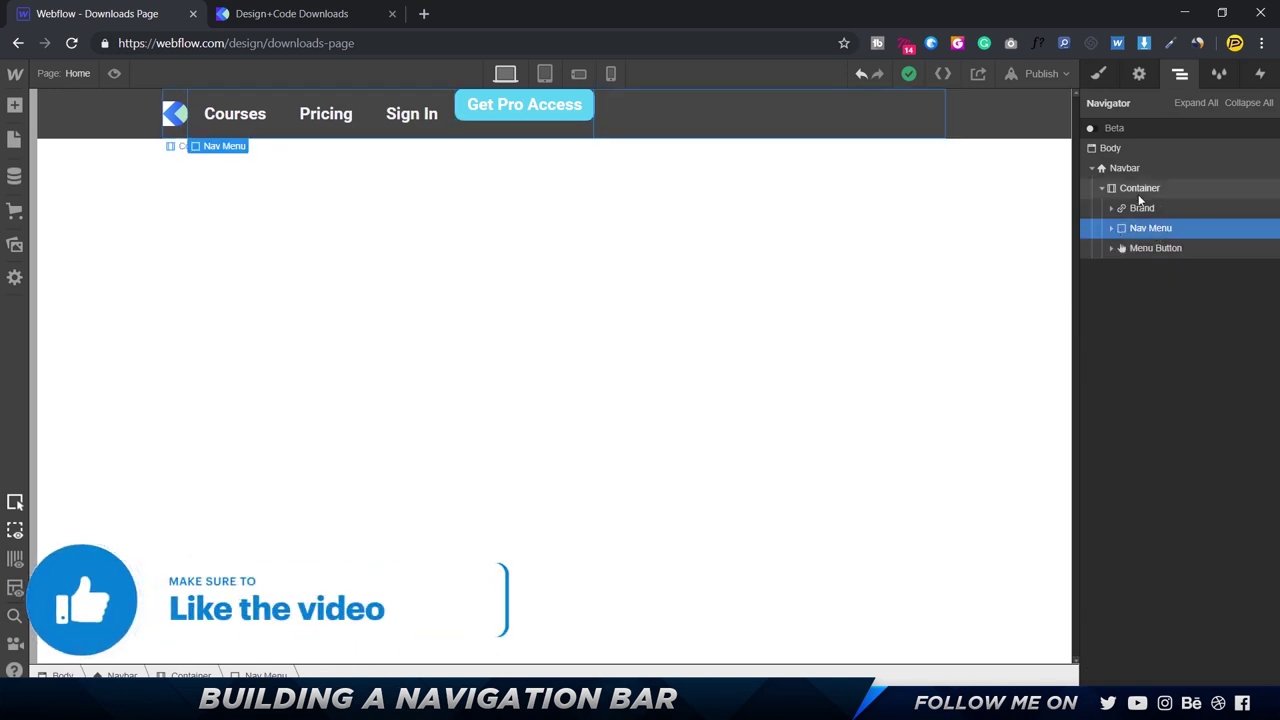
pyautogui.click(1139, 197)
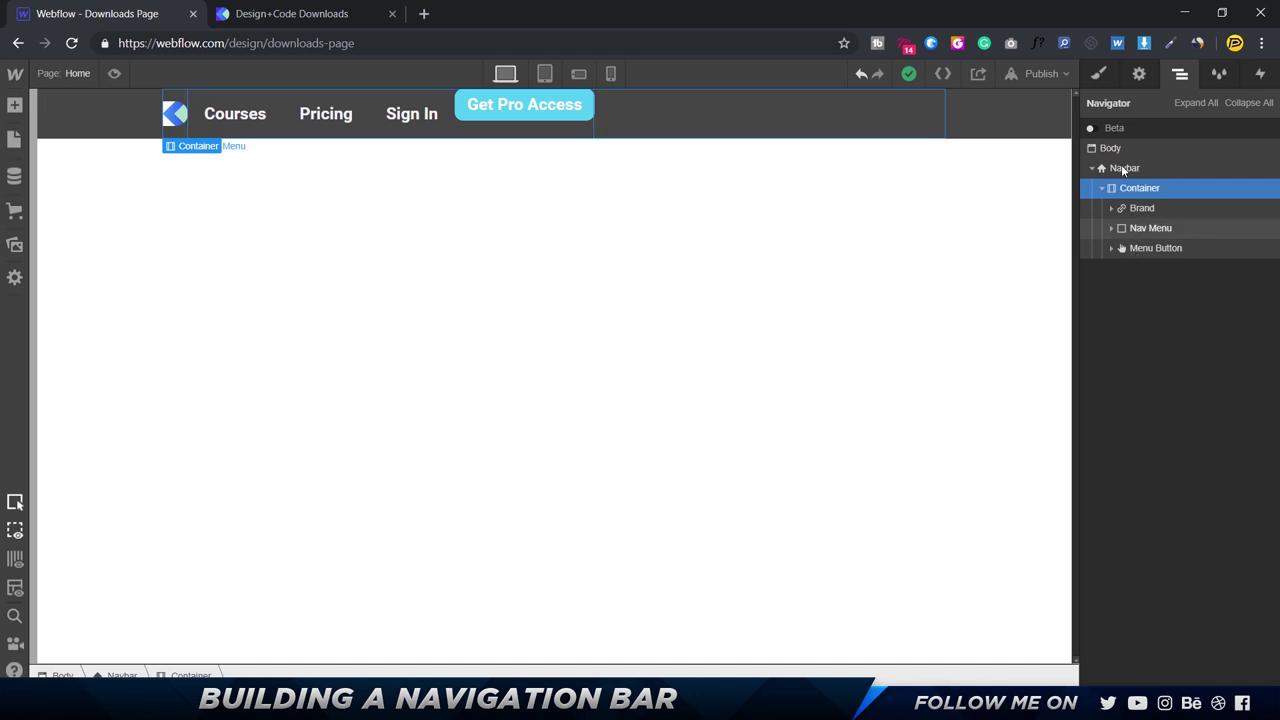
pyautogui.click(1100, 75)
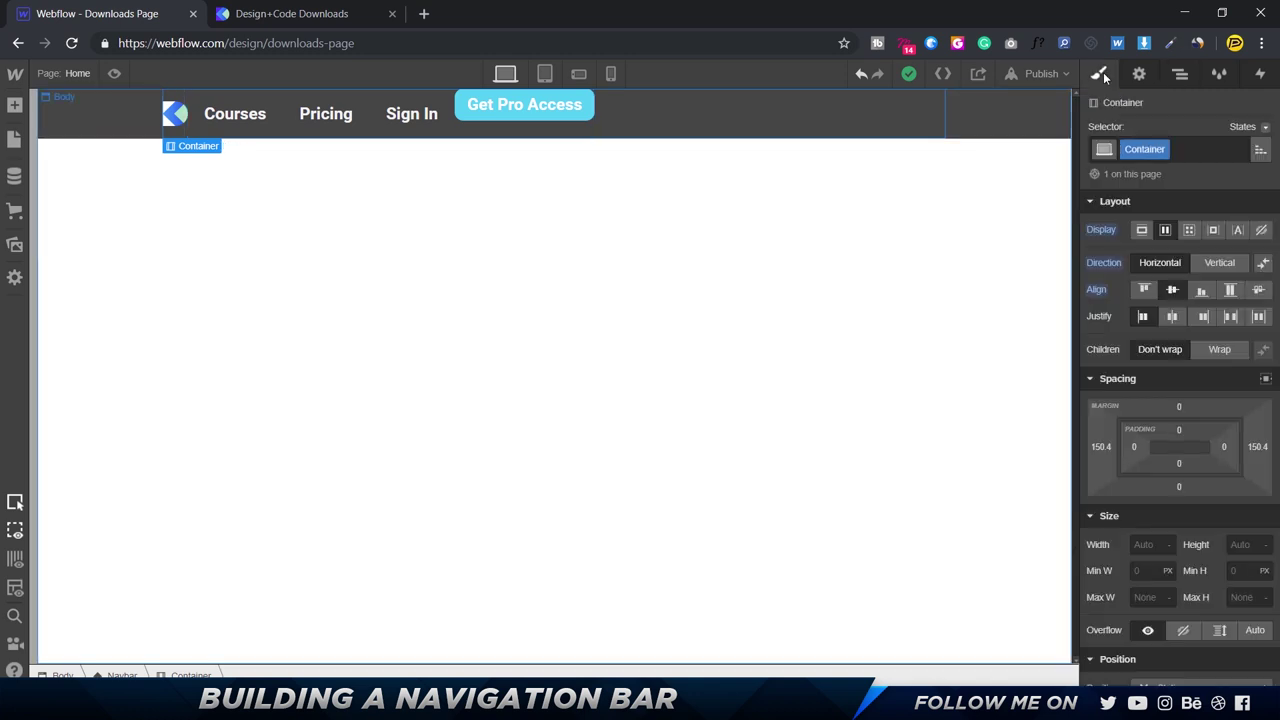
pyautogui.click(1180, 74)
pyautogui.click(1155, 229)
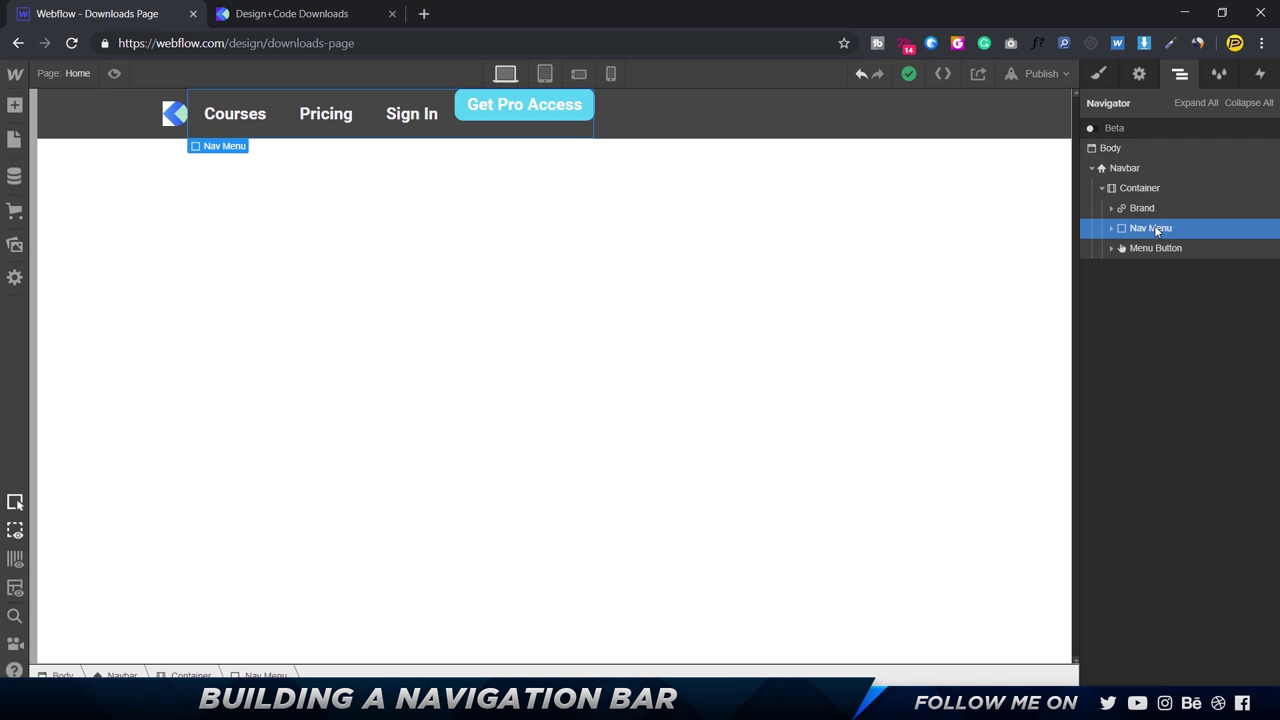
pyautogui.click(1100, 75)
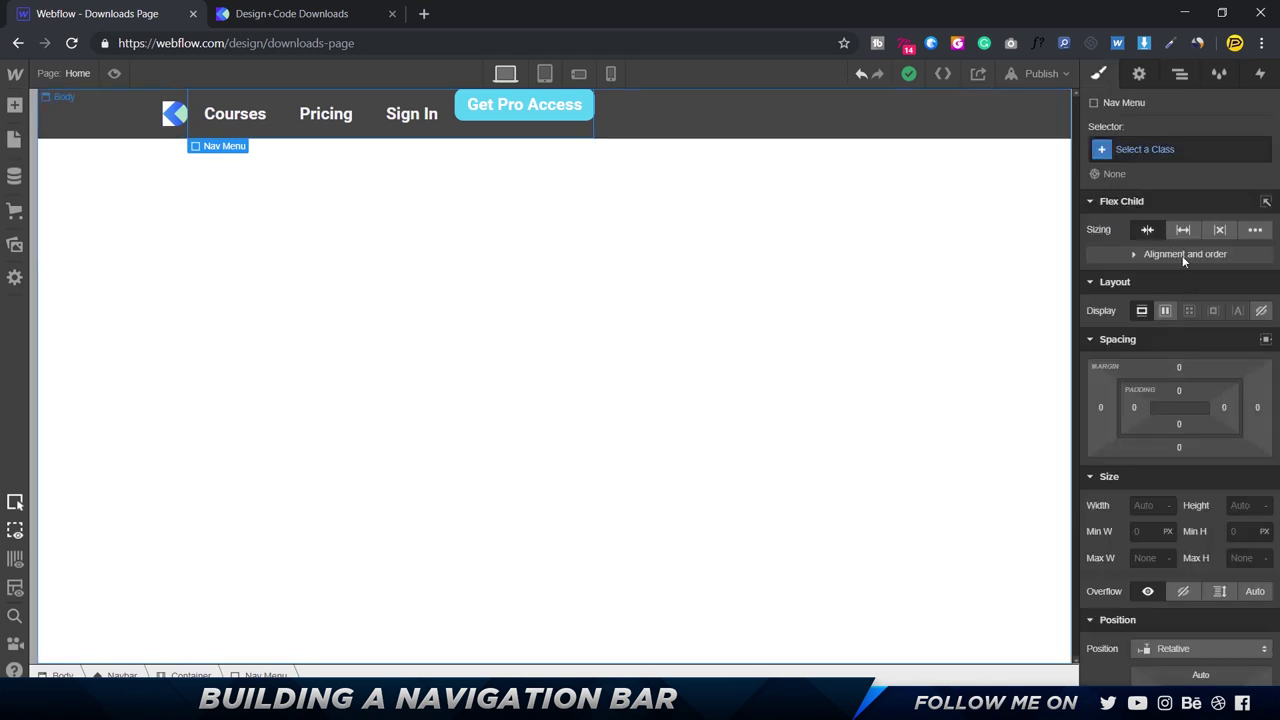
pyautogui.click(1168, 314)
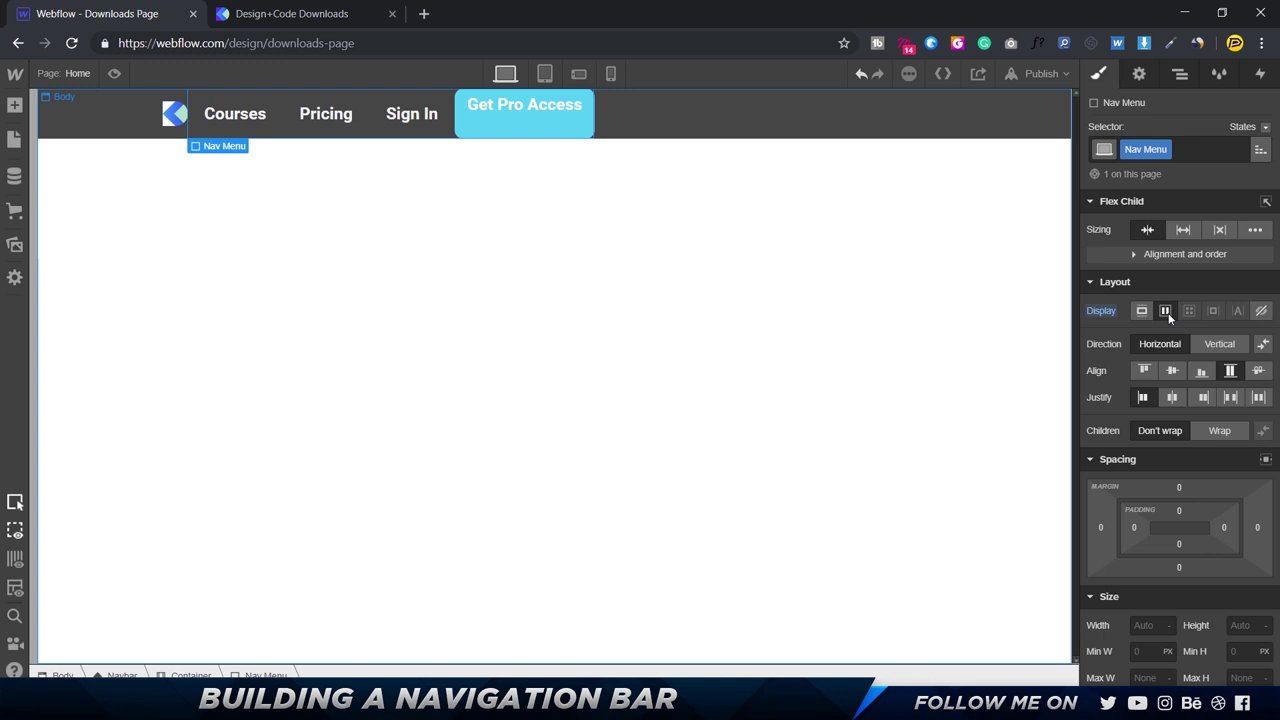
pyautogui.click(1173, 371)
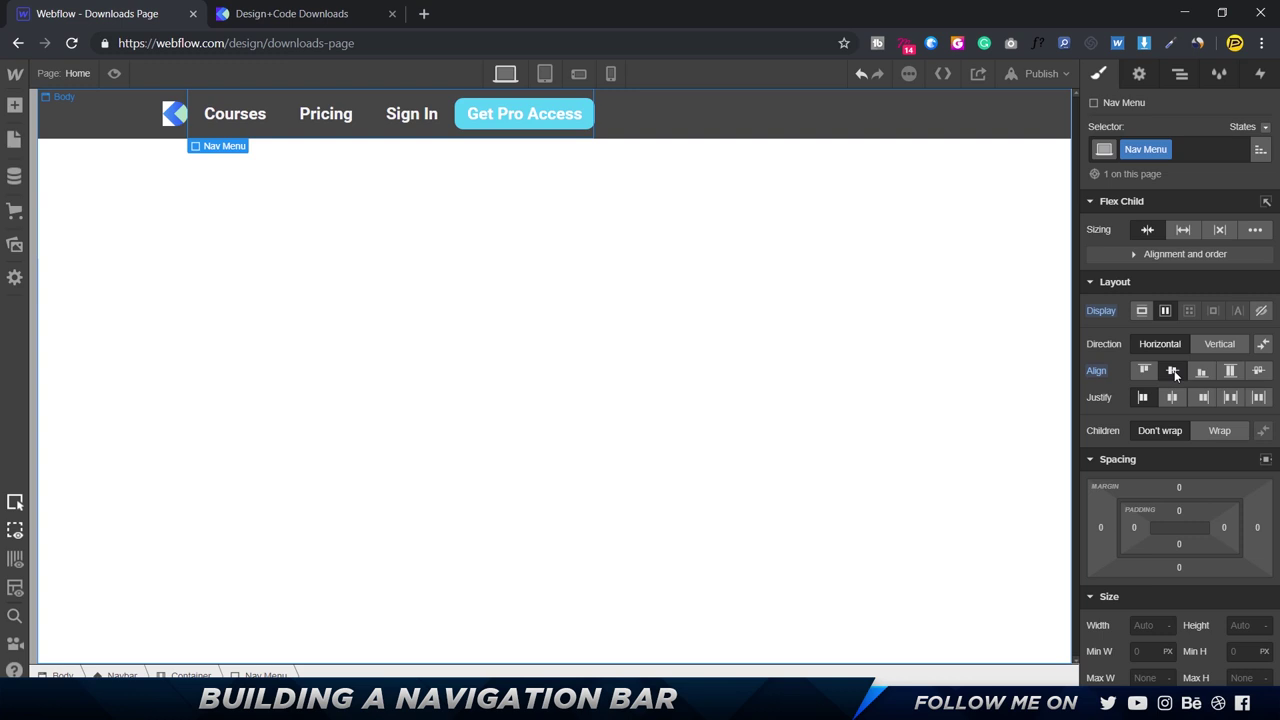
pyautogui.press('Escape')
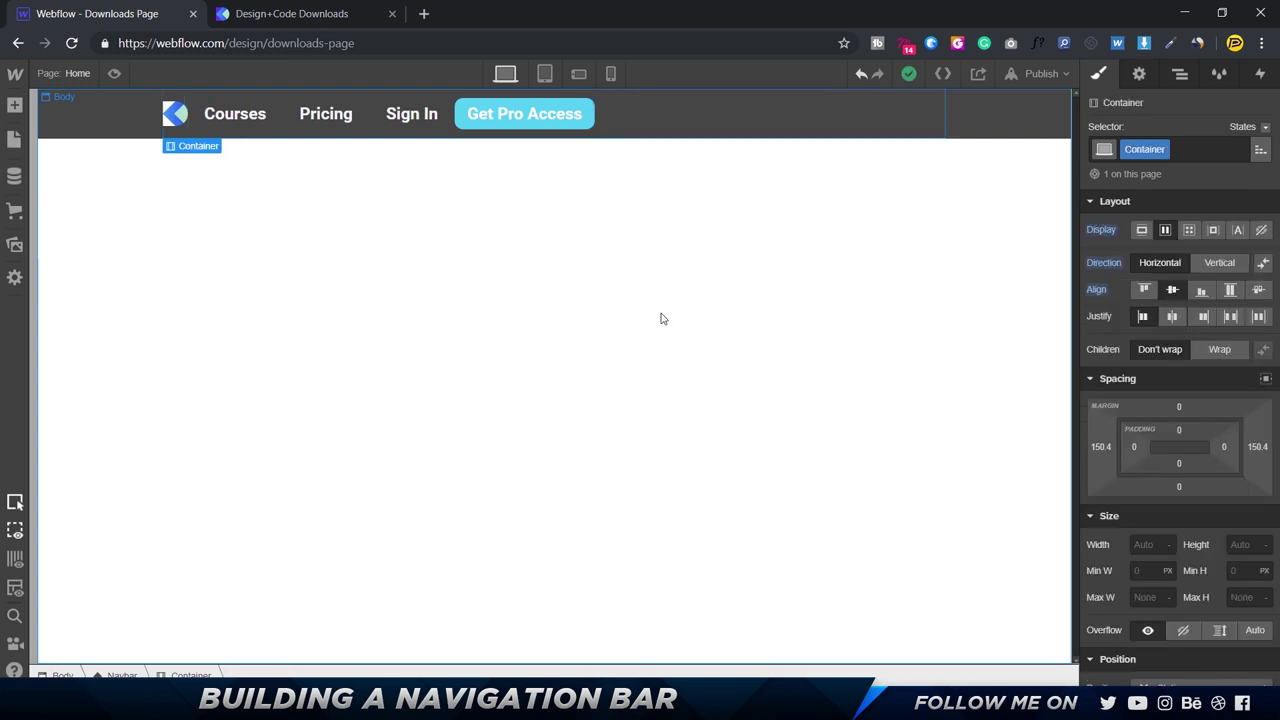
# Step: Move Brand, Nav Menu and Menu Button directly under the Navbar, then delete the emptied Container and preview the page
pyautogui.click(1179, 80)
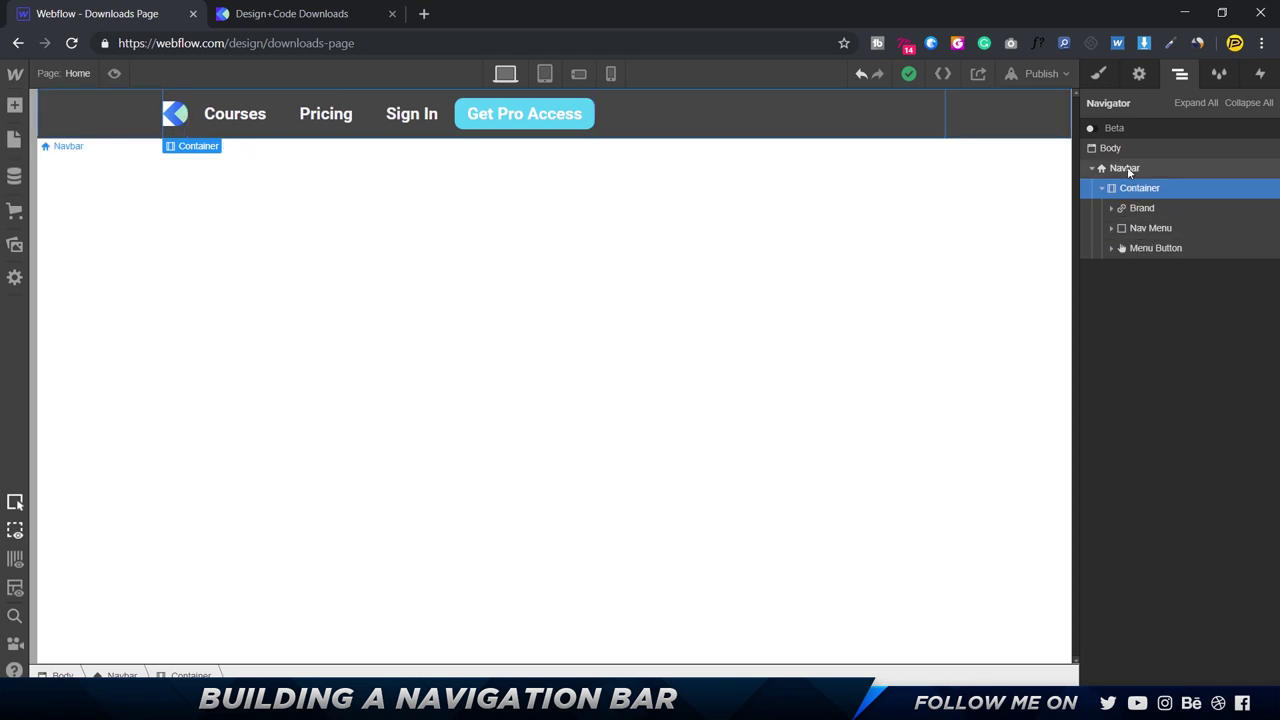
pyautogui.click(1148, 209)
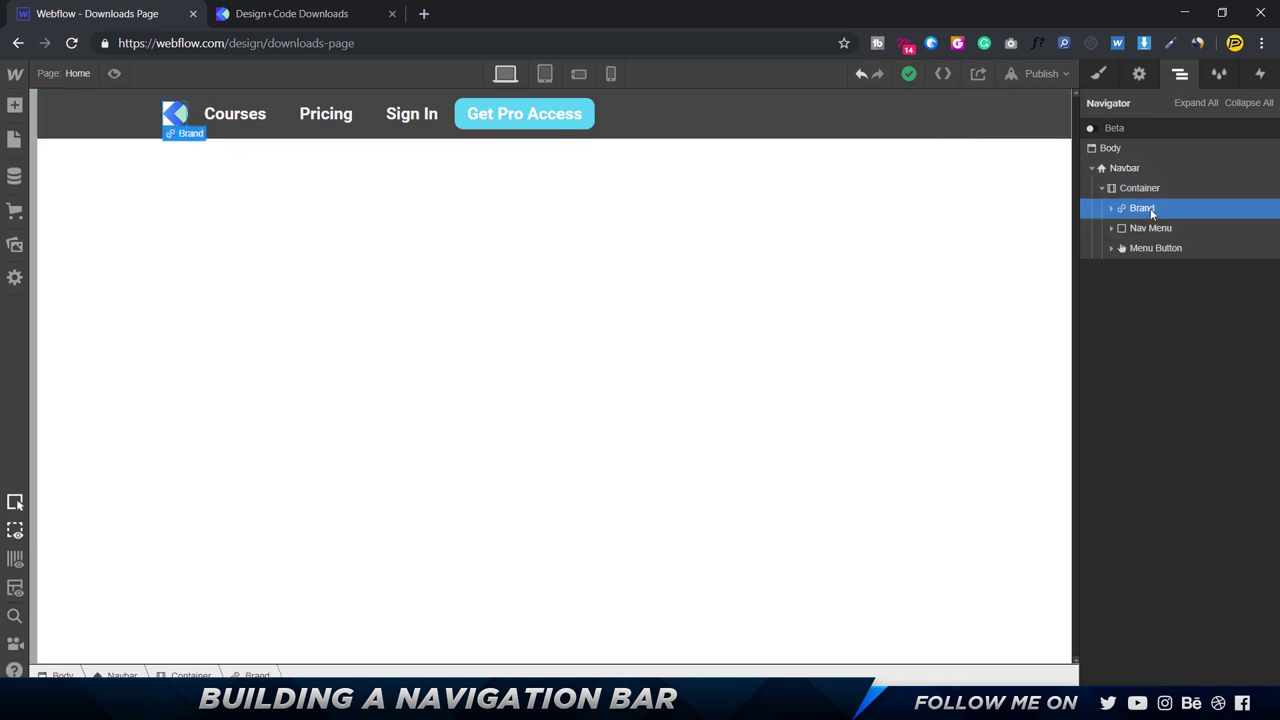
pyautogui.moveTo(1140, 209)
pyautogui.mouseDown()
pyautogui.moveTo(1138, 187)
pyautogui.moveTo(1145, 228)
pyautogui.mouseUp()
pyautogui.click(1146, 252)
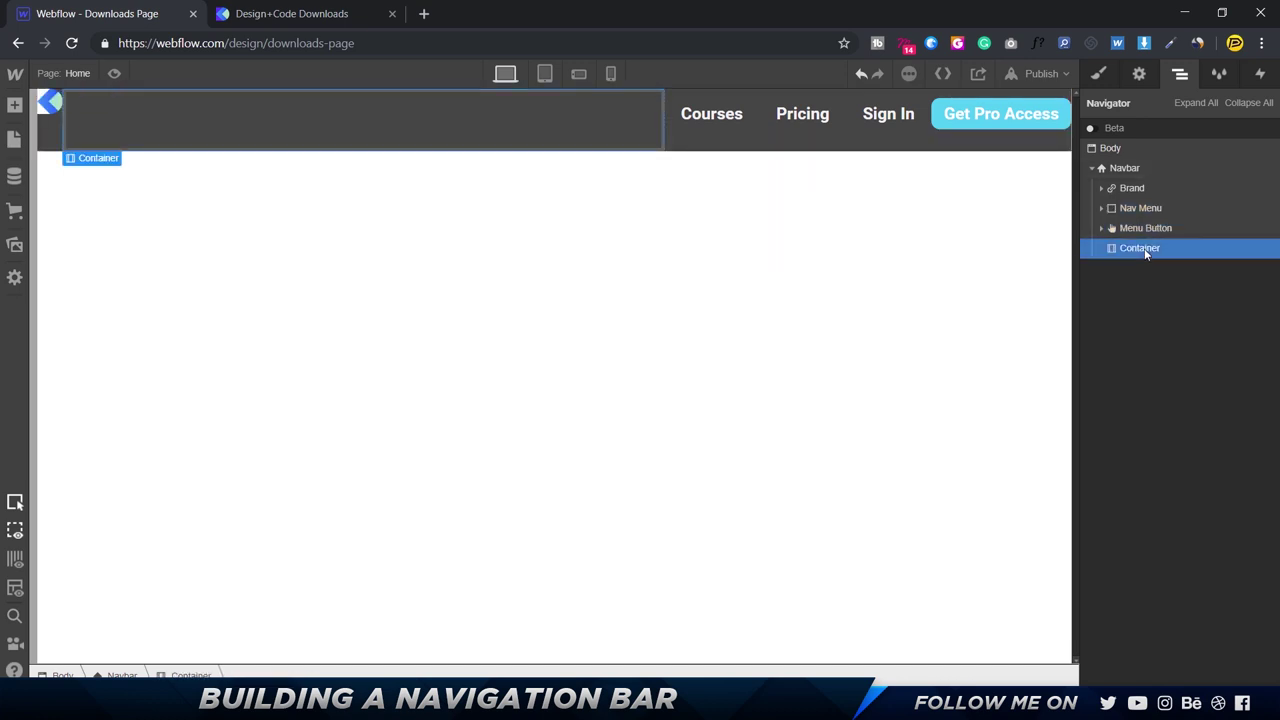
pyautogui.press('Delete')
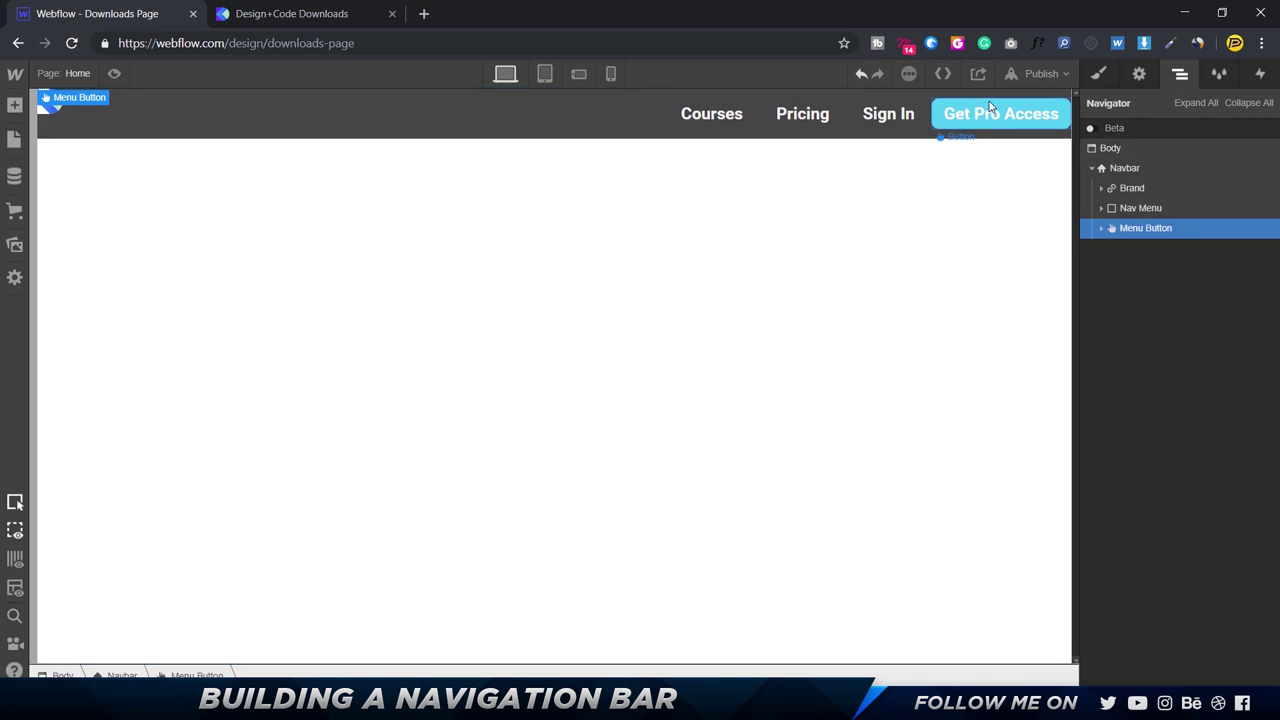
pyautogui.click(115, 74)
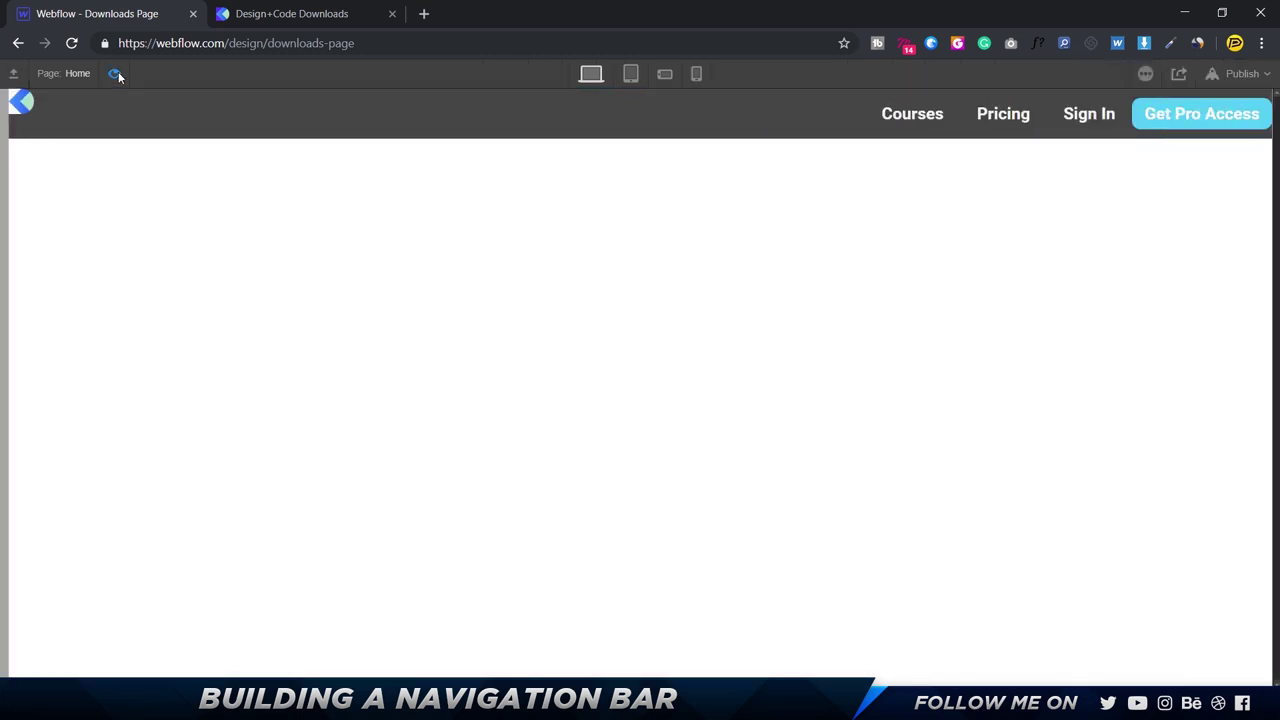
pyautogui.click(115, 74)
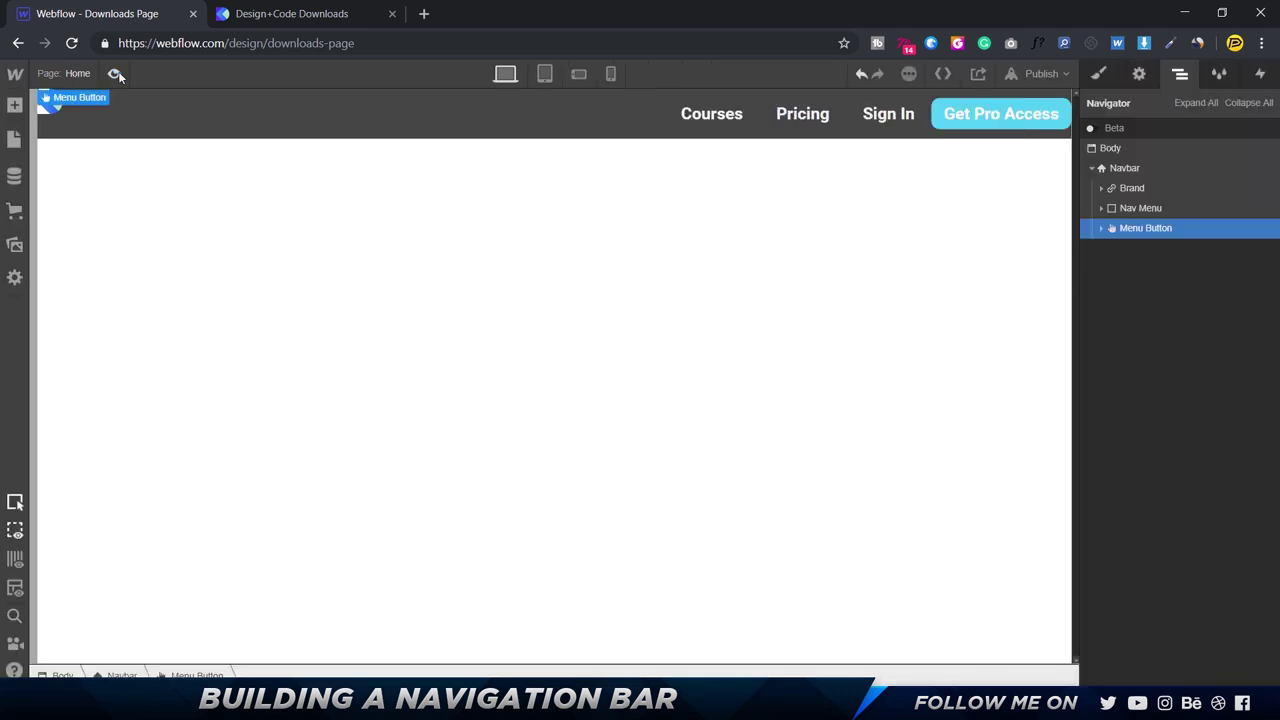
# Step: Set the Navbar to a horizontal flex layout with centered alignment and space-between justification, checking the spacing against the live Downloads page
pyautogui.click(1131, 167)
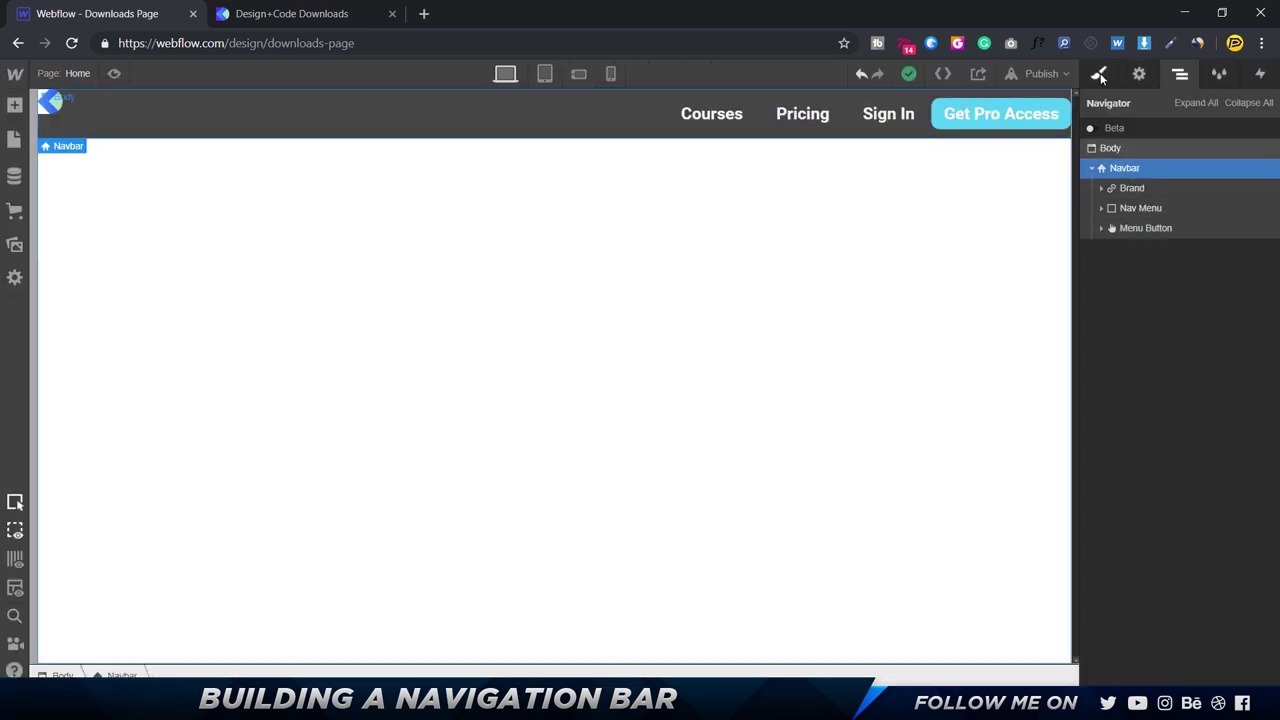
pyautogui.click(1164, 230)
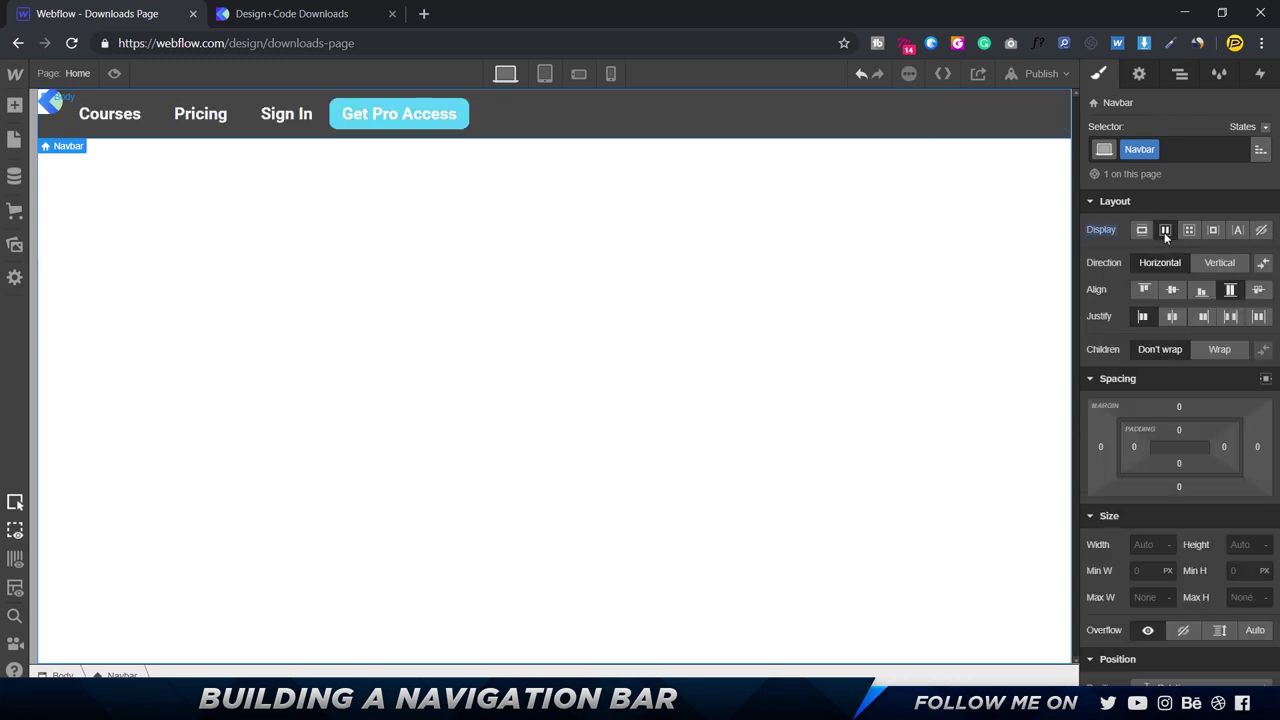
pyautogui.click(1172, 290)
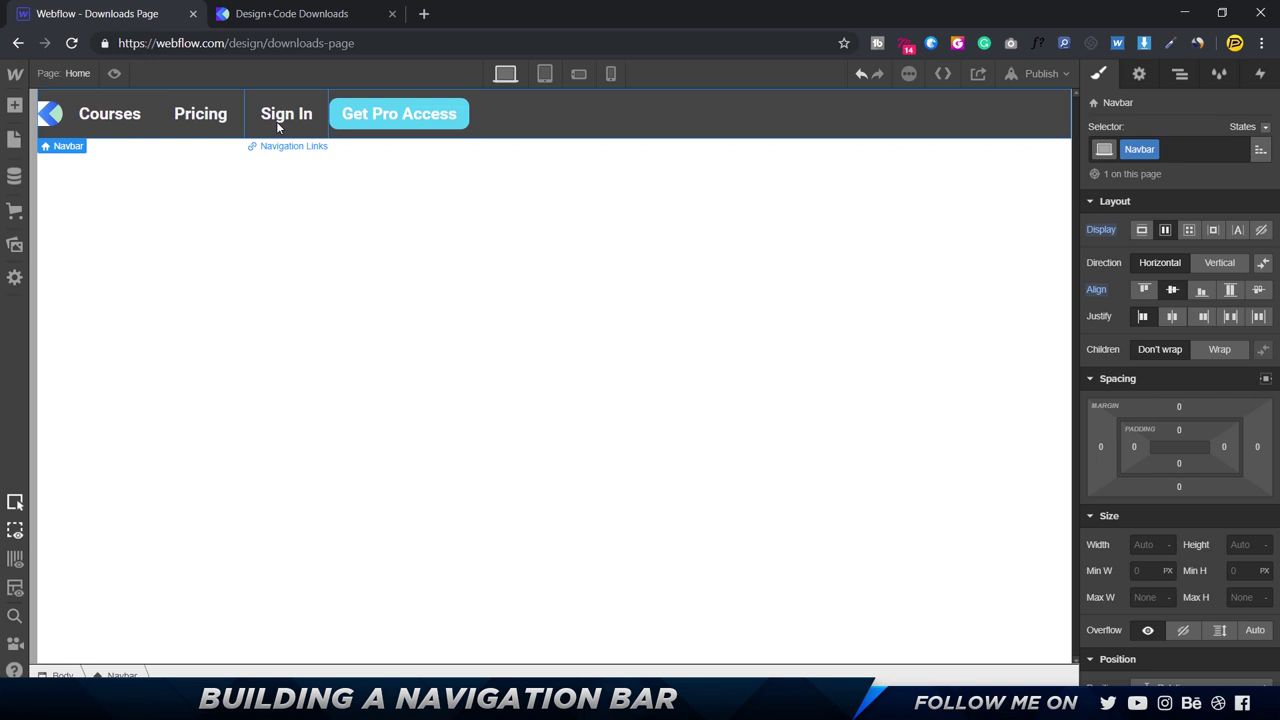
pyautogui.click(1173, 317)
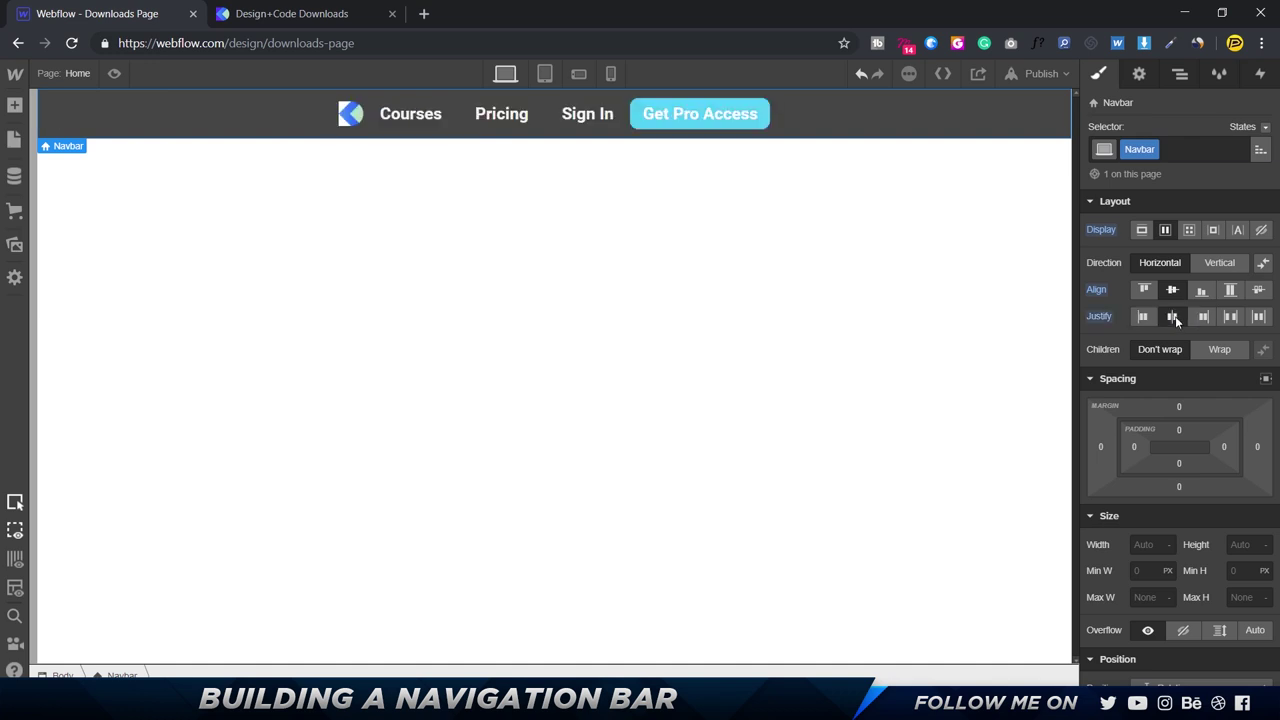
pyautogui.click(1233, 319)
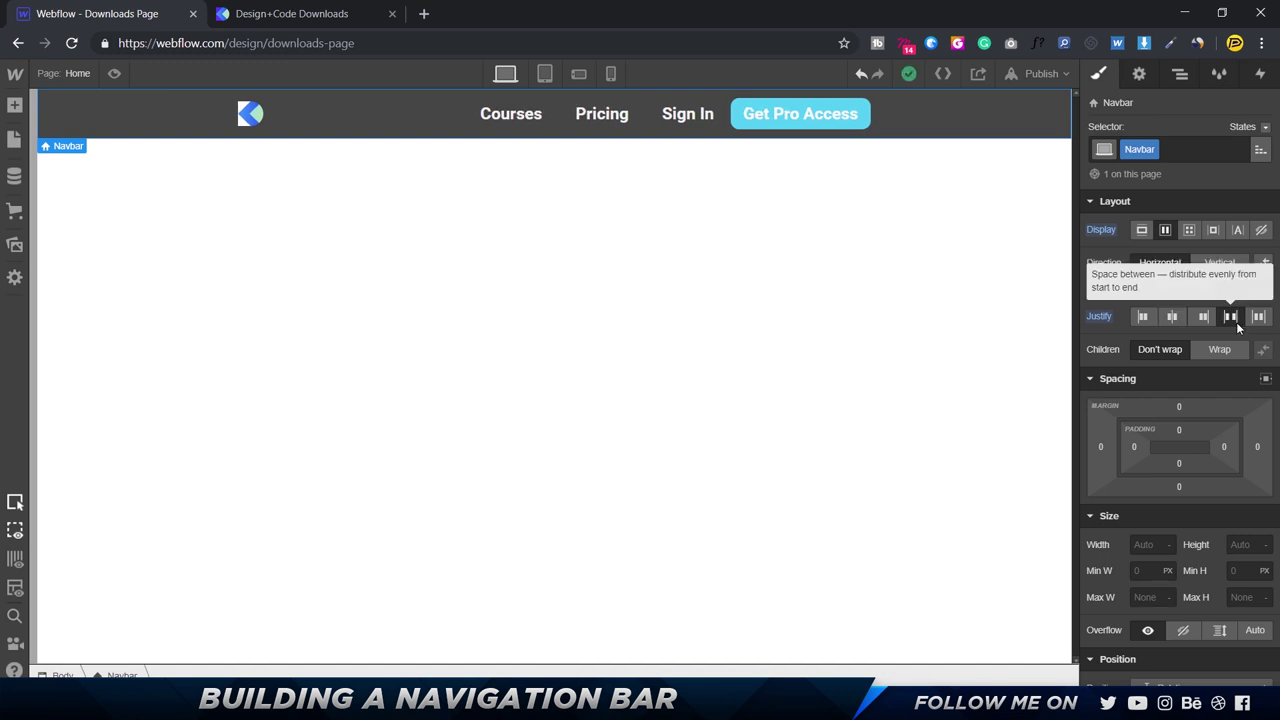
pyautogui.click(266, 14)
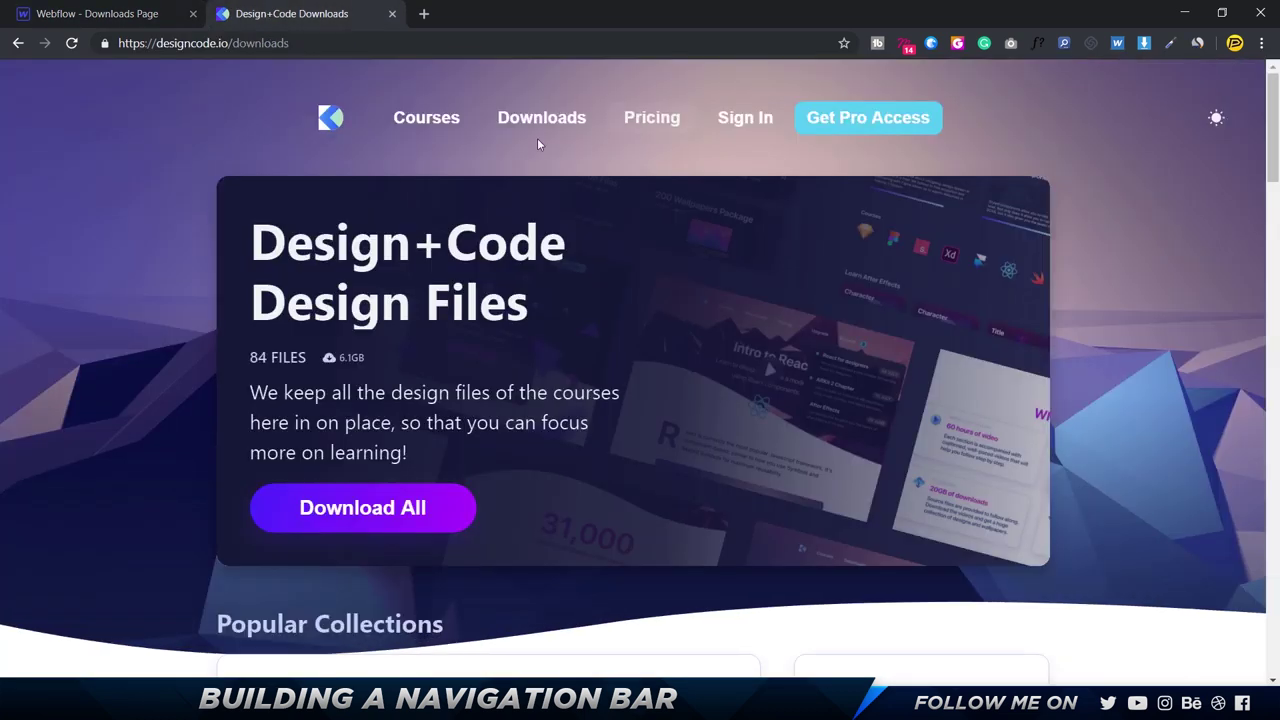
pyautogui.click(70, 14)
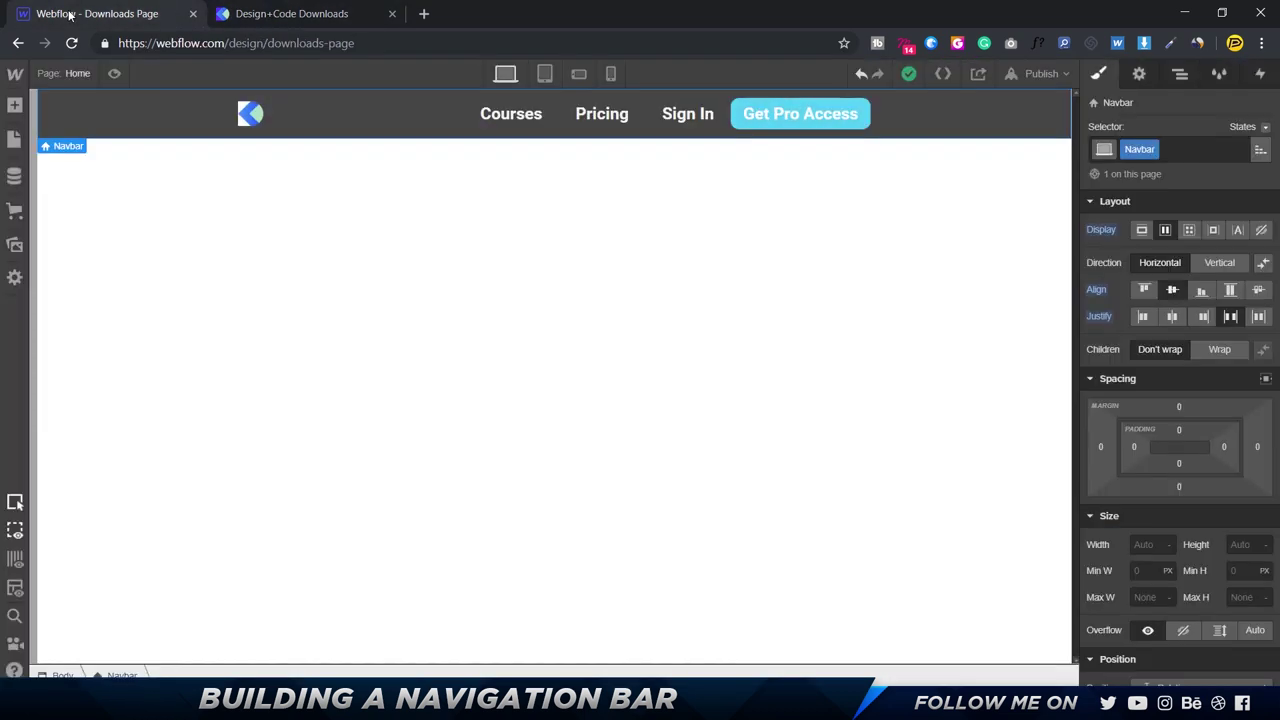
# Step: Set the Nav Menu's width to 80%
pyautogui.click(580, 109)
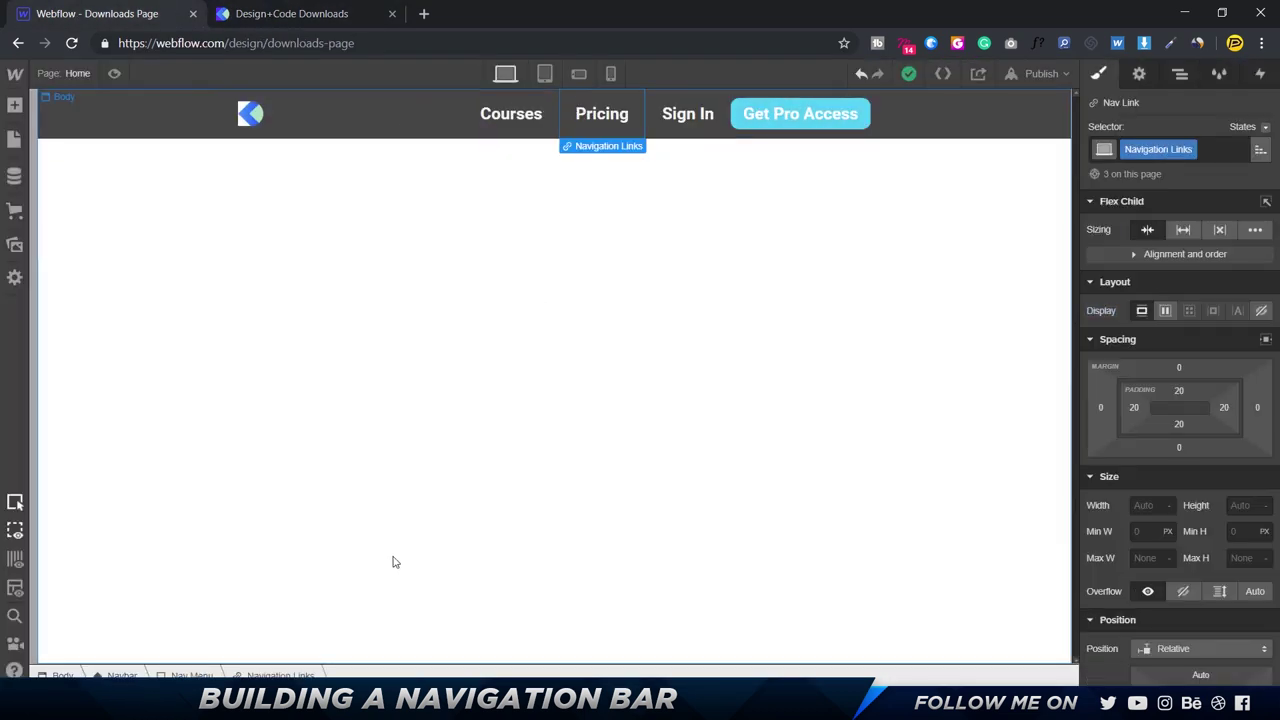
pyautogui.click(200, 674)
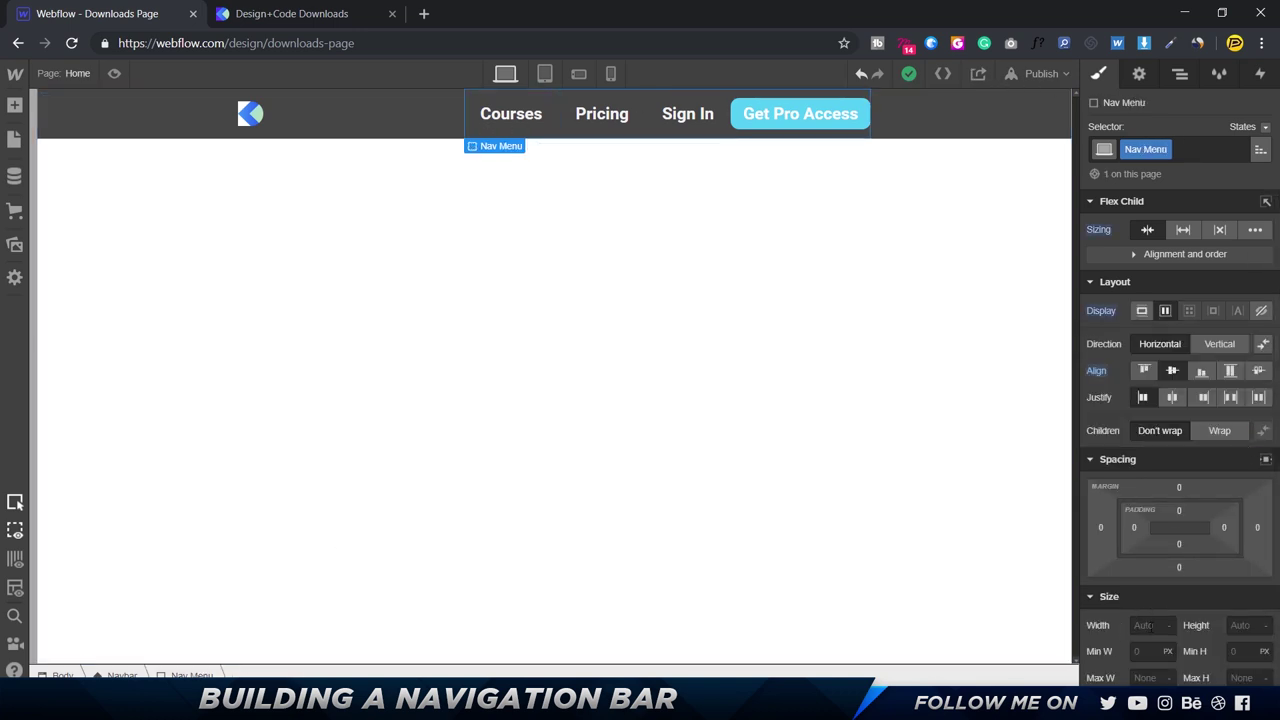
pyautogui.click(1150, 625)
pyautogui.write('80%')
pyautogui.press('Return')
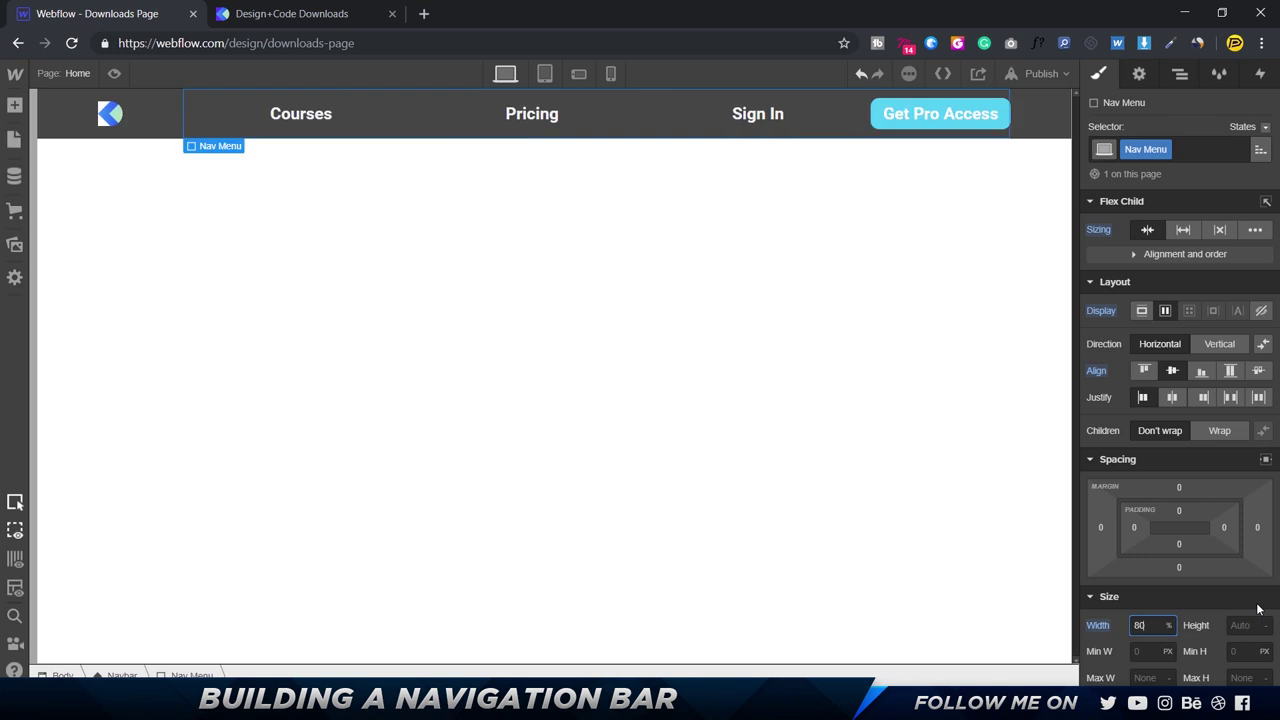
# Step: Check the spacing of the Courses link and compare the navbar with the one on the live Downloads page
pyautogui.click(890, 303)
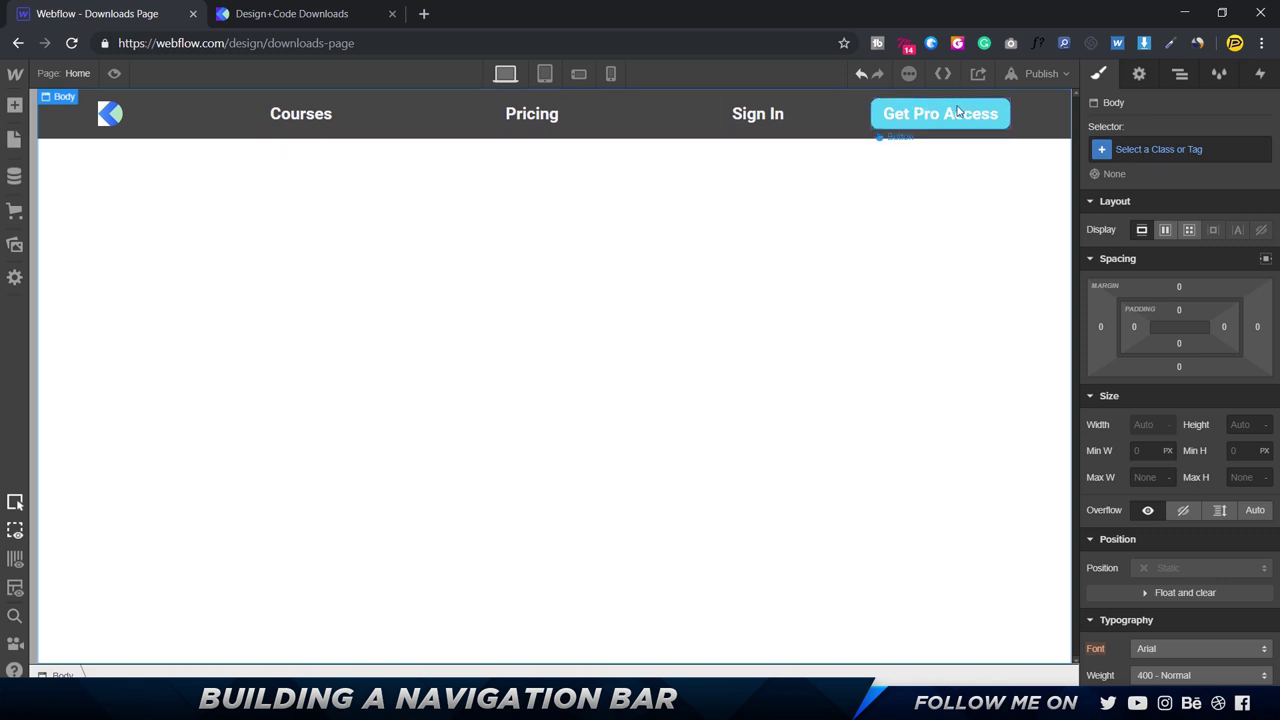
pyautogui.click(275, 114)
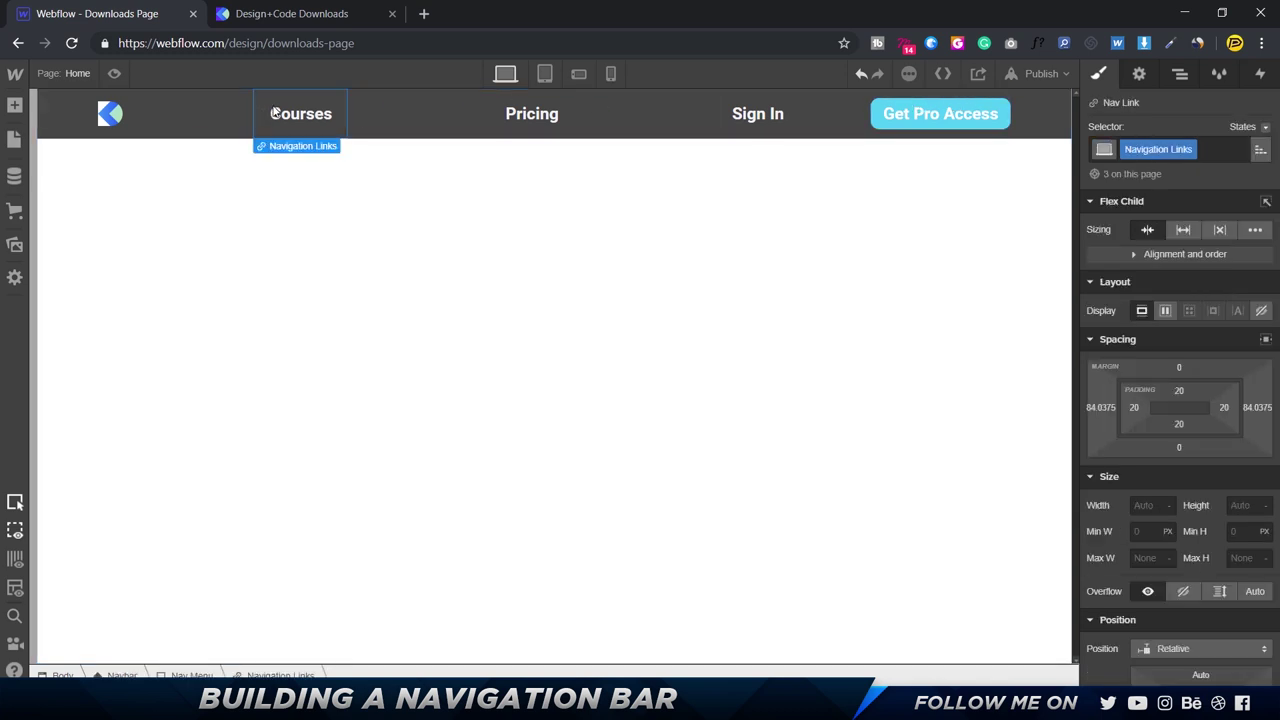
pyautogui.click(357, 143)
pyautogui.click(295, 14)
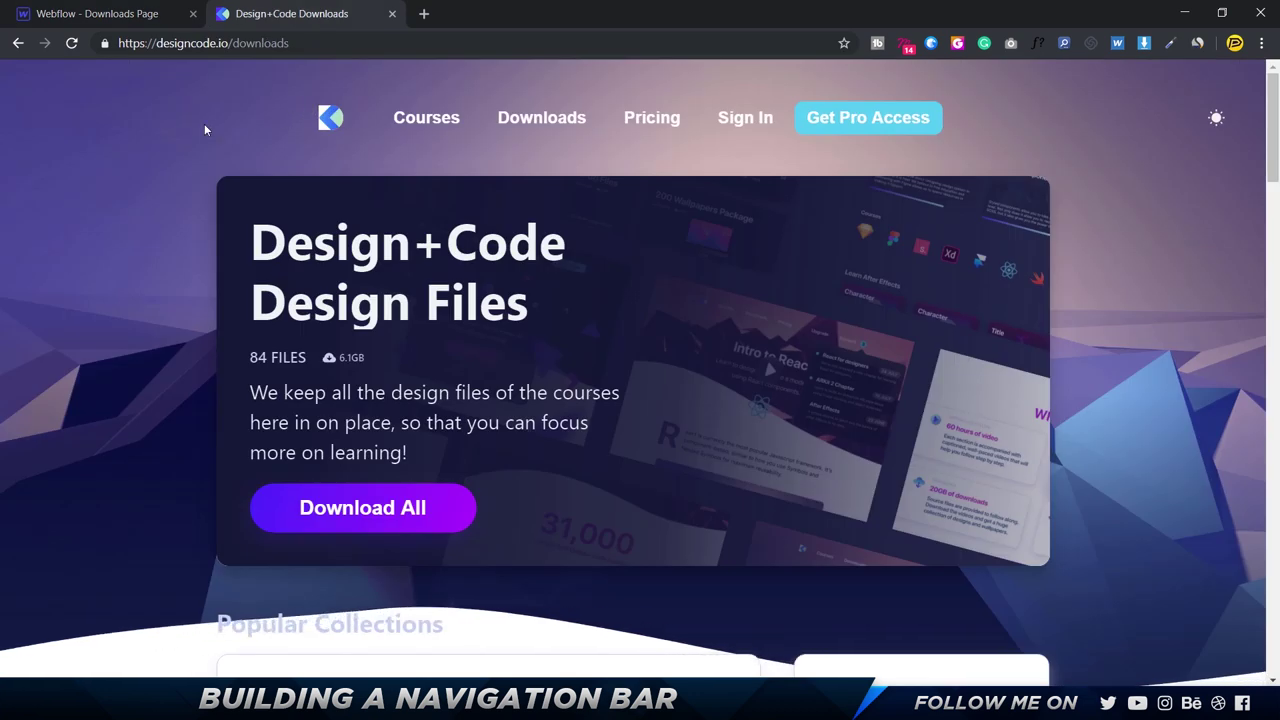
# Step: Return to Webflow, set the Navbar's width to 800 px and centre it horizontally with automatic side margins
pyautogui.click(75, 14)
pyautogui.click(114, 73)
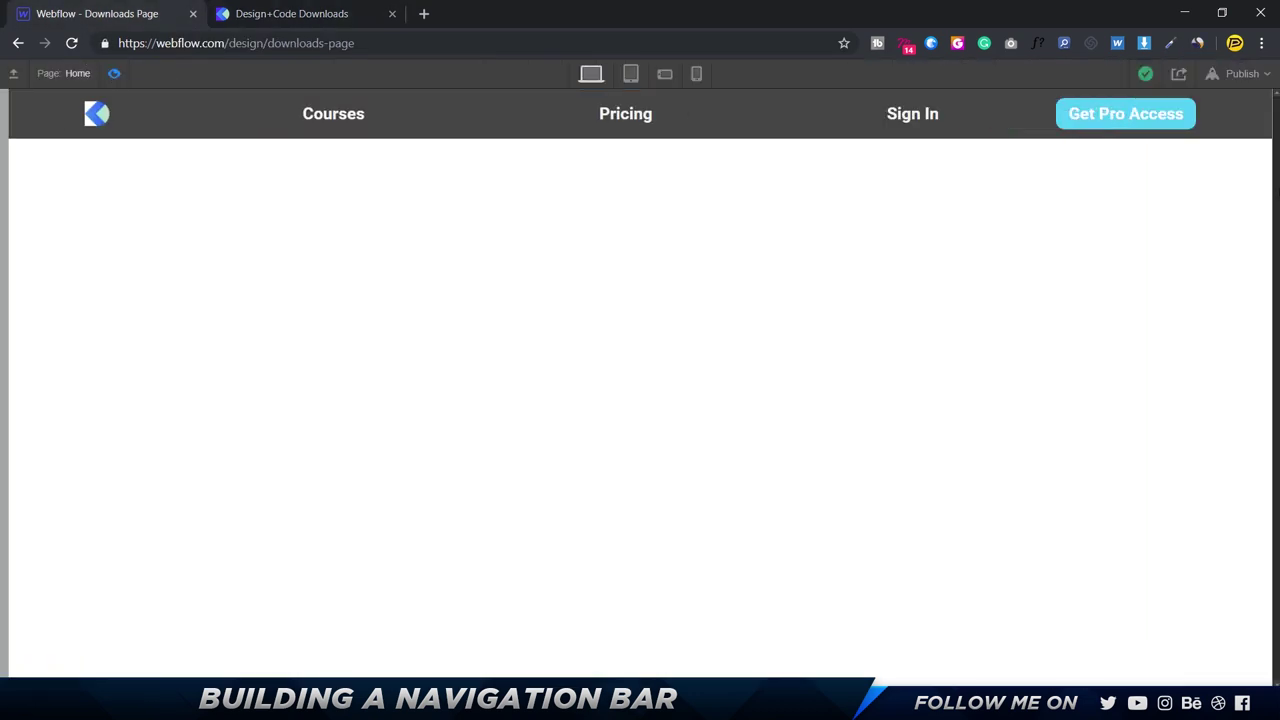
pyautogui.click(114, 75)
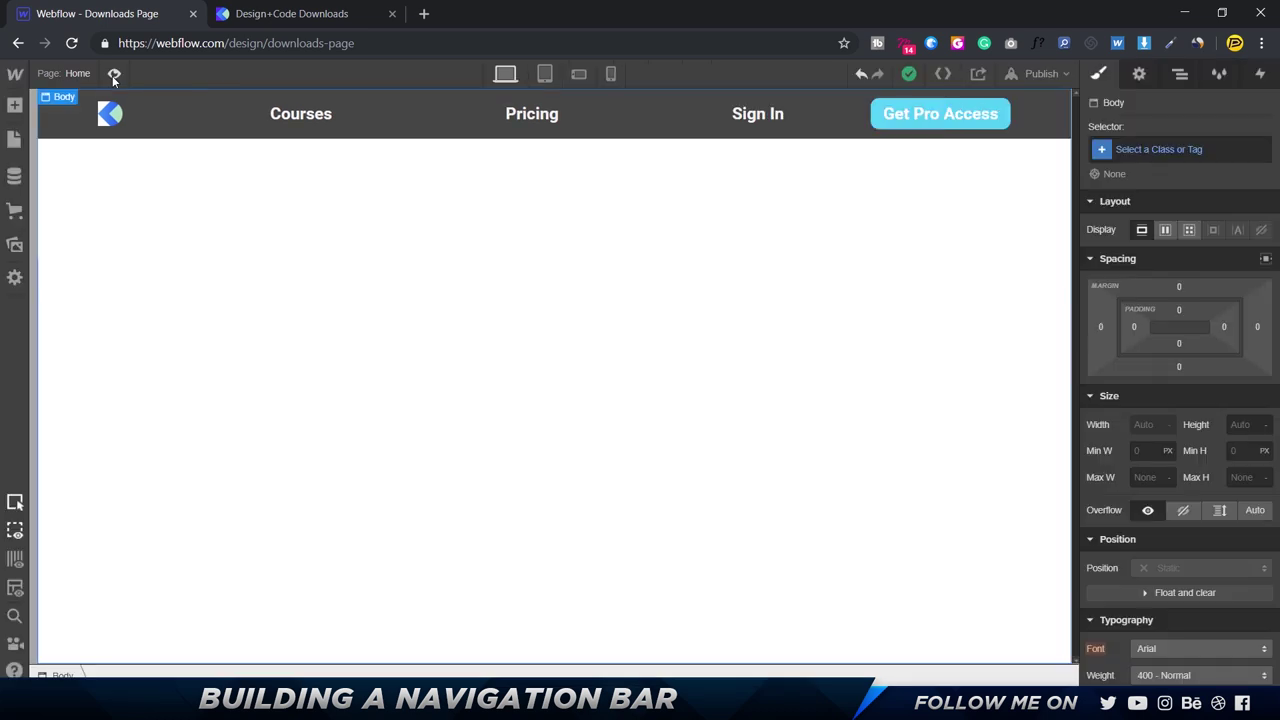
pyautogui.click(68, 119)
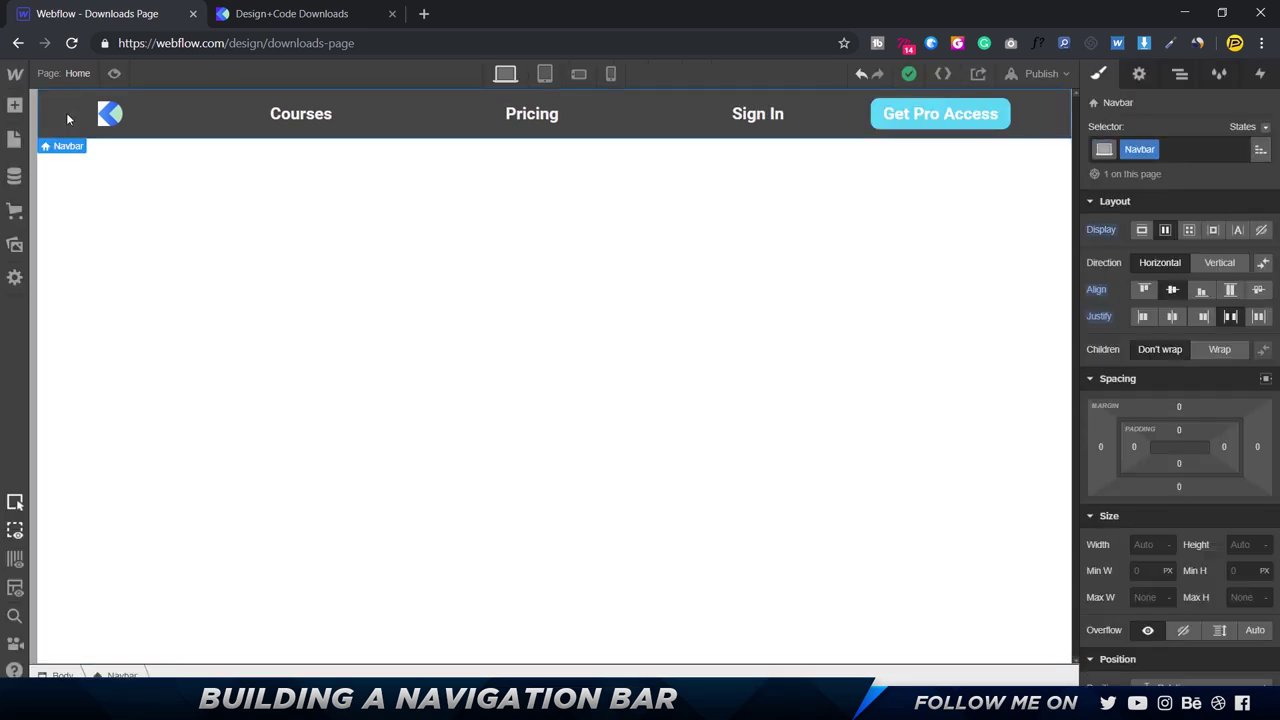
pyautogui.click(1150, 545)
pyautogui.write('800')
pyautogui.press('Return')
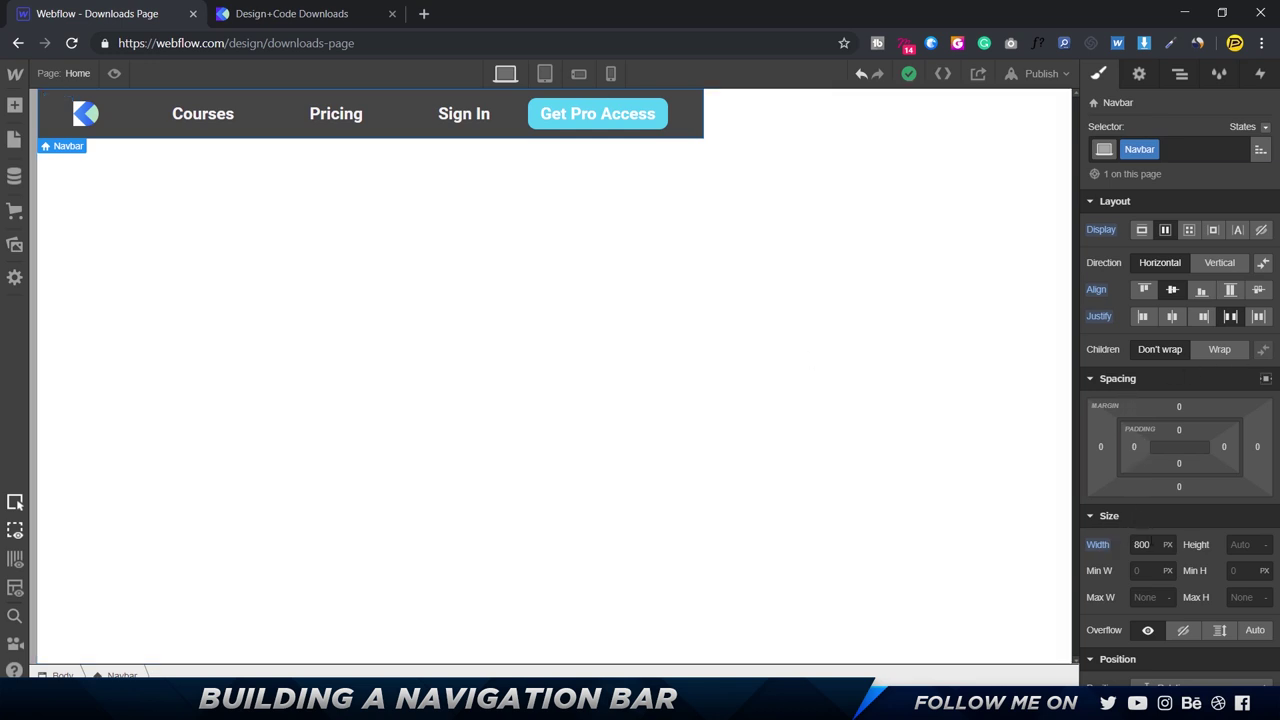
pyautogui.click(1136, 544)
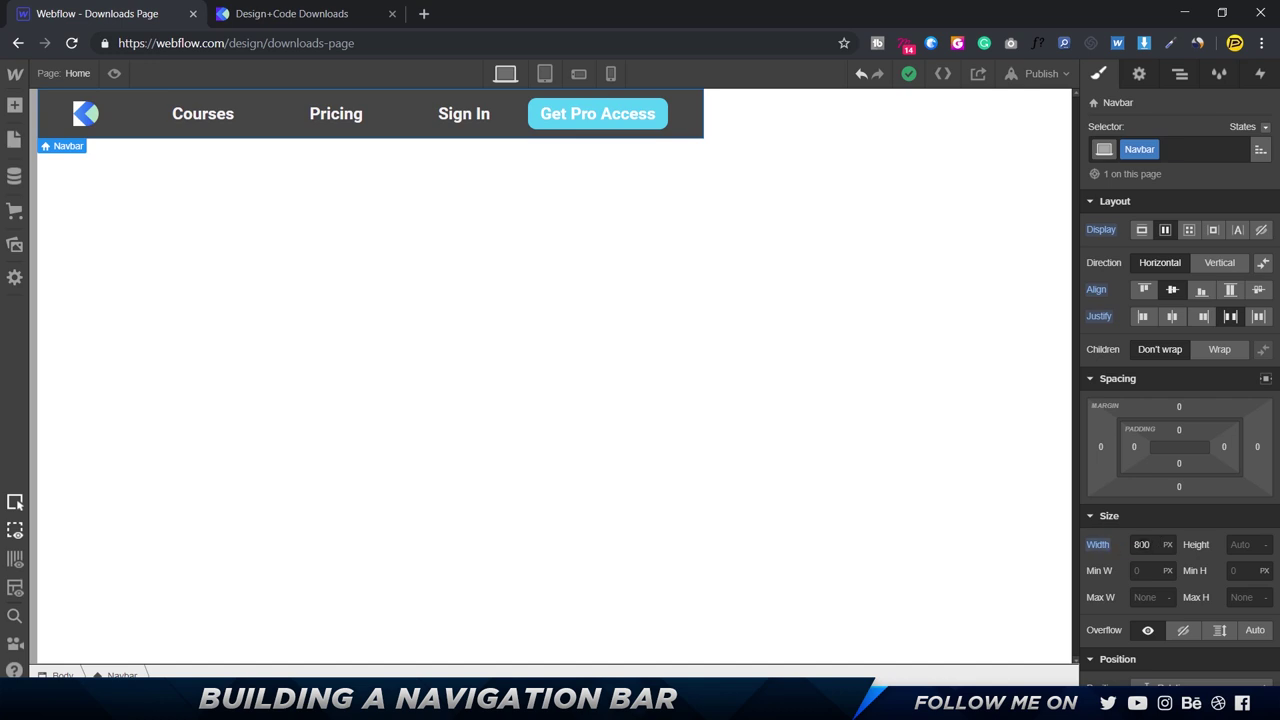
pyautogui.click(1266, 380)
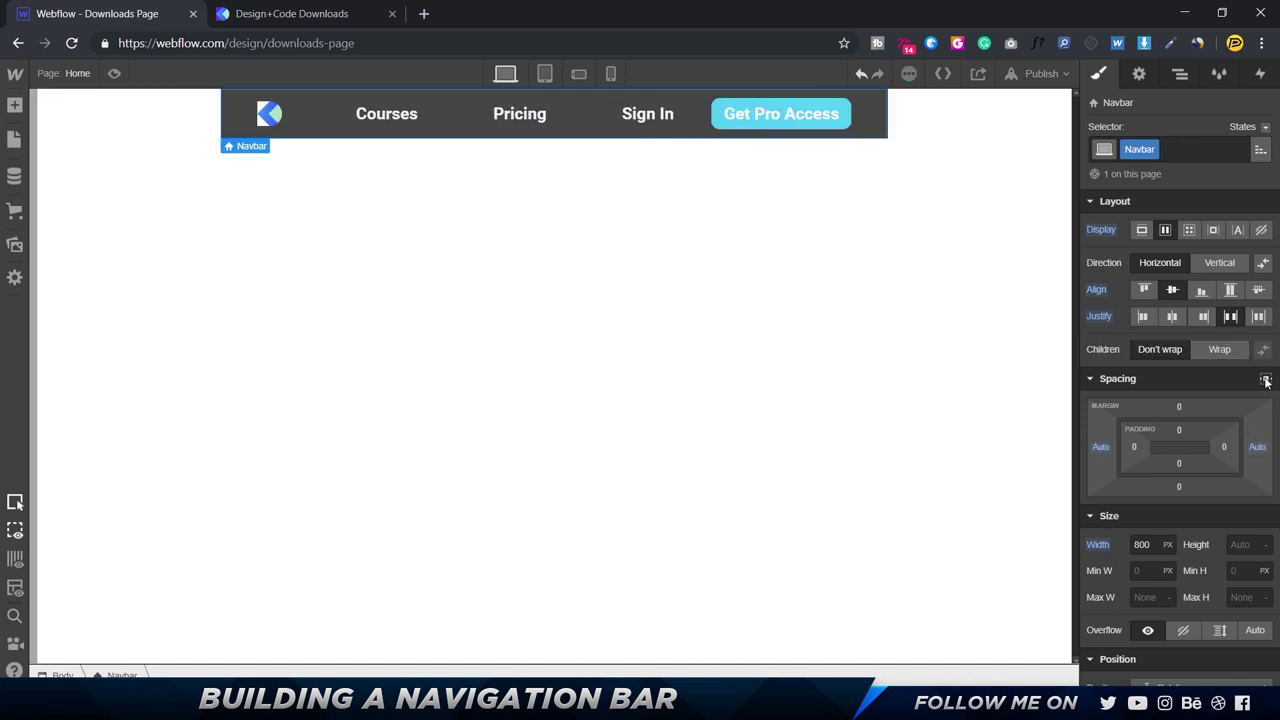
pyautogui.click(403, 301)
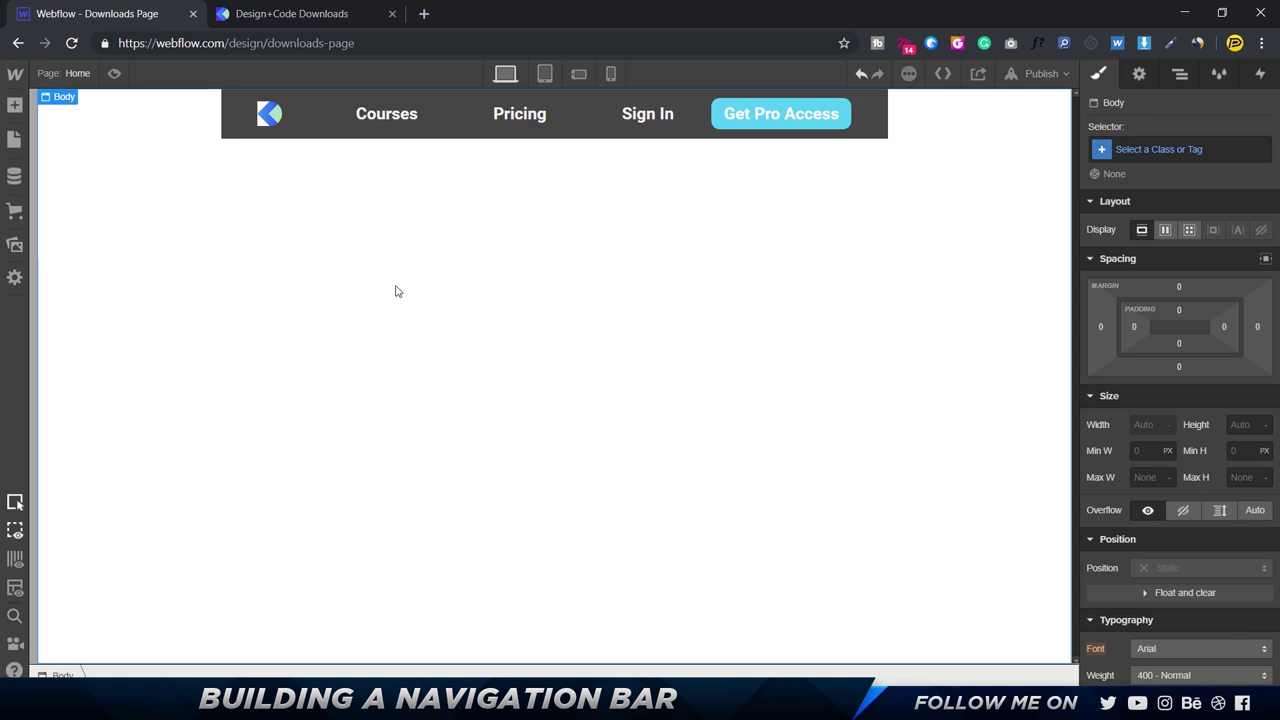
# Step: Set the left and right margins of the Navigation Links class to 0
pyautogui.click(383, 103)
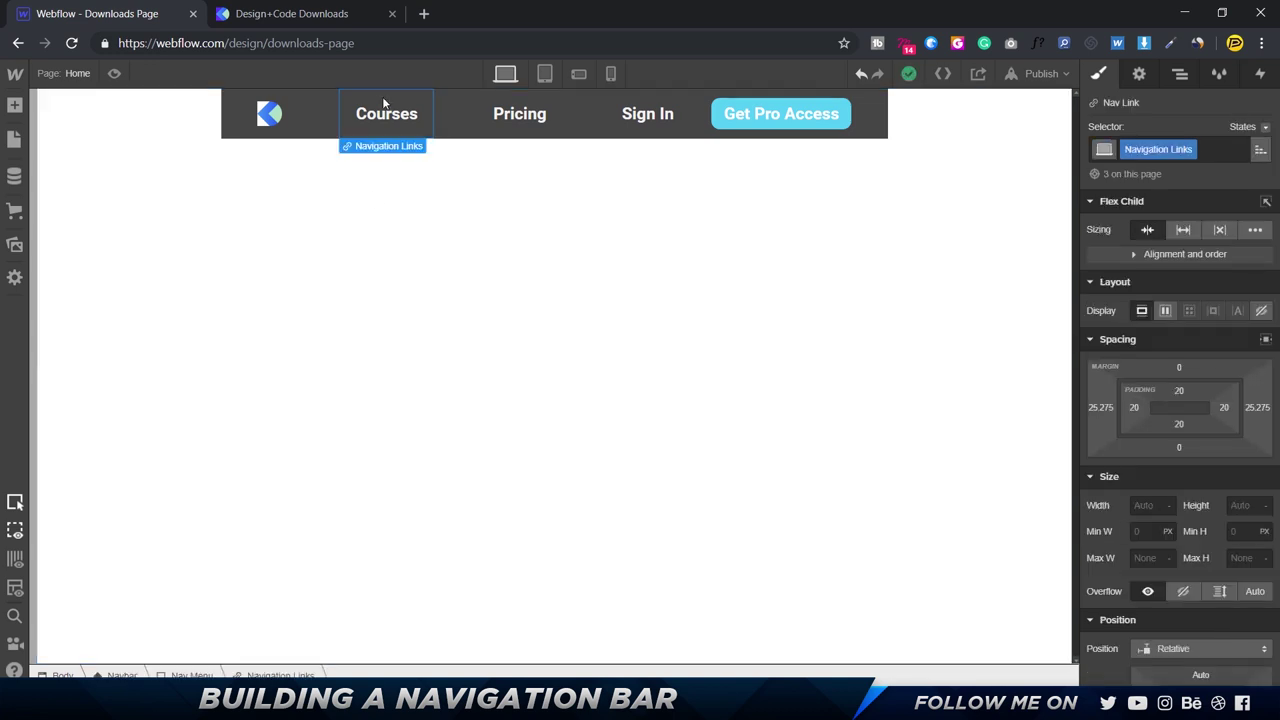
pyautogui.click(1102, 407)
pyautogui.write('0')
pyautogui.press('Return')
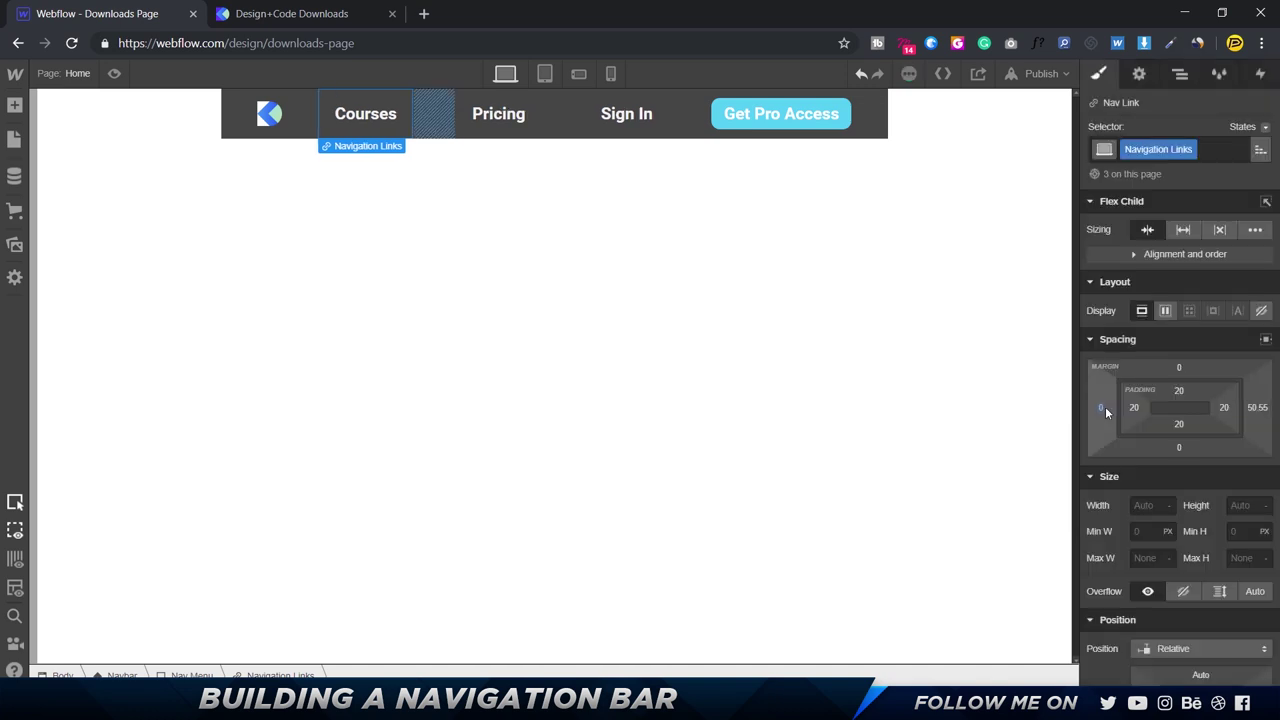
pyautogui.click(1260, 408)
pyautogui.write('0')
pyautogui.press('Return')
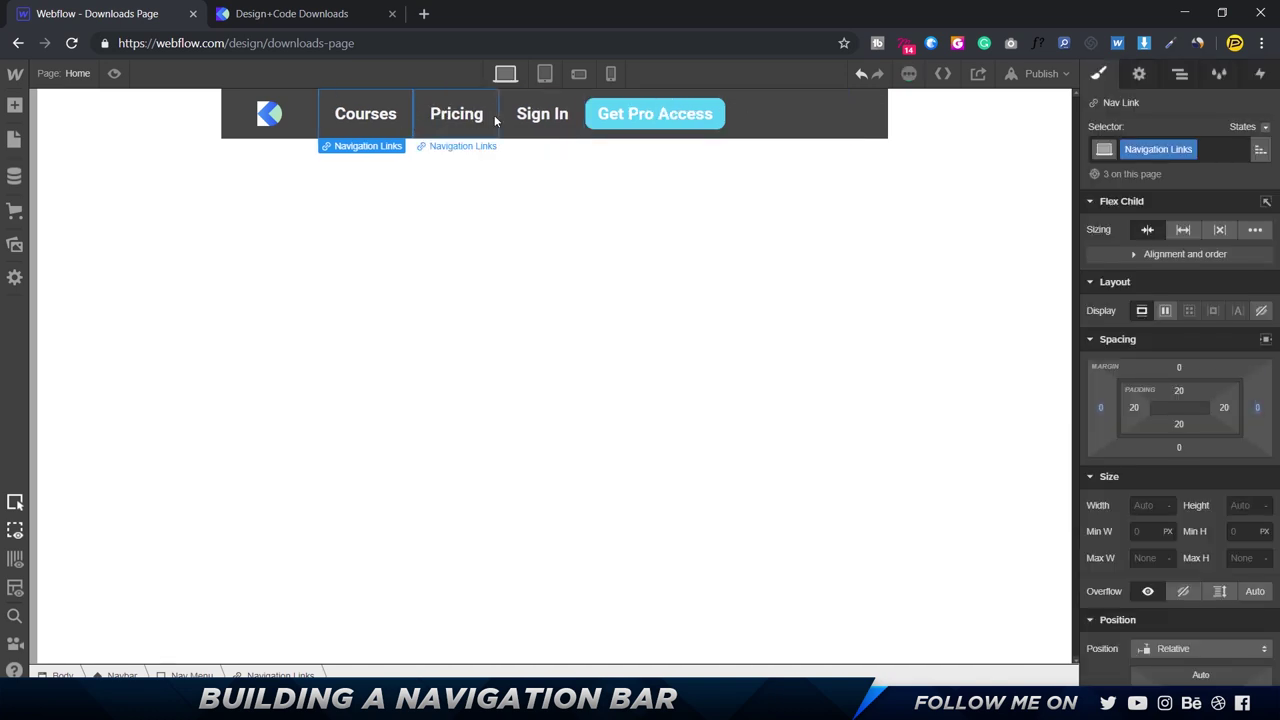
# Step: Justify the Nav Menu's items with space between and compare the link spacing with the live Downloads page
pyautogui.click(743, 113)
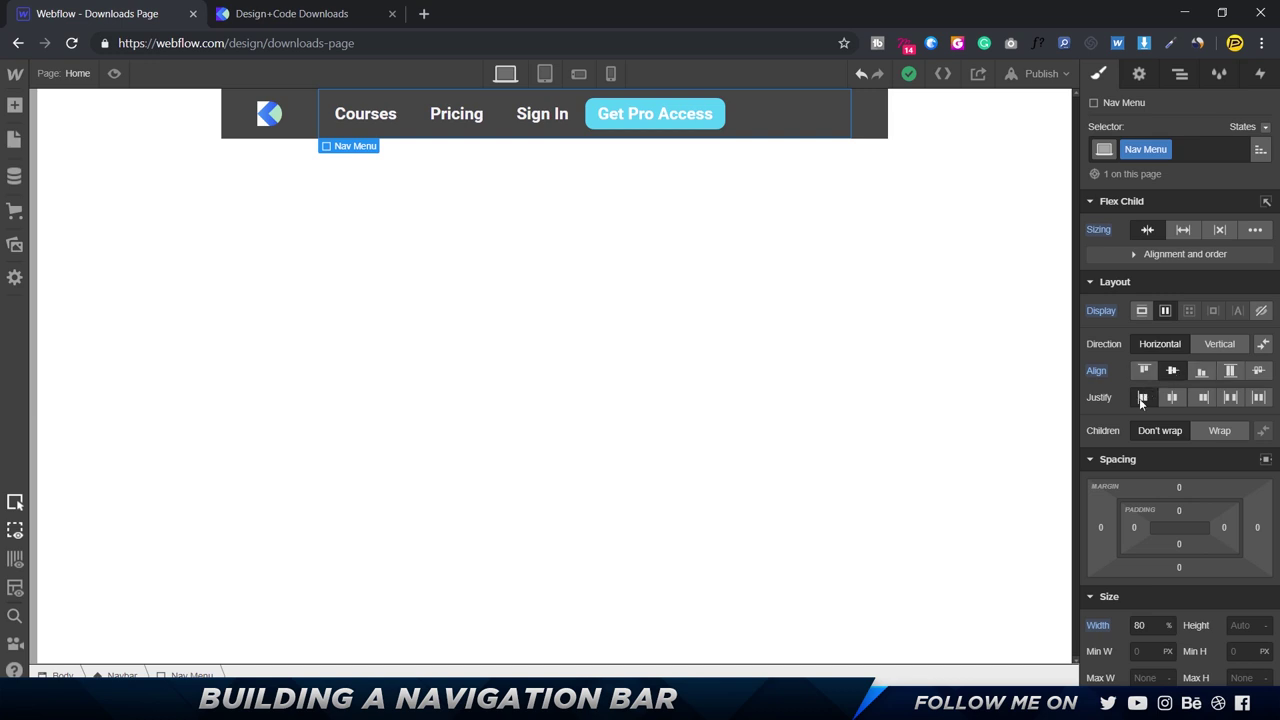
pyautogui.click(1232, 397)
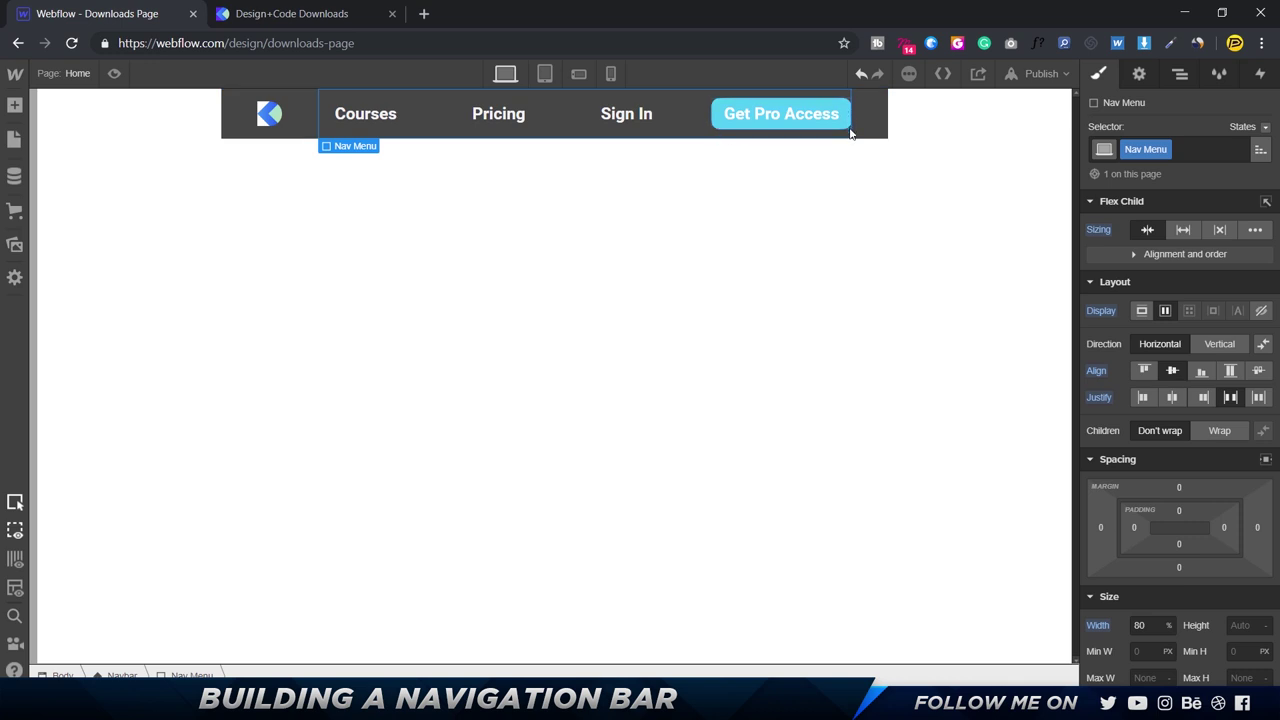
pyautogui.click(708, 307)
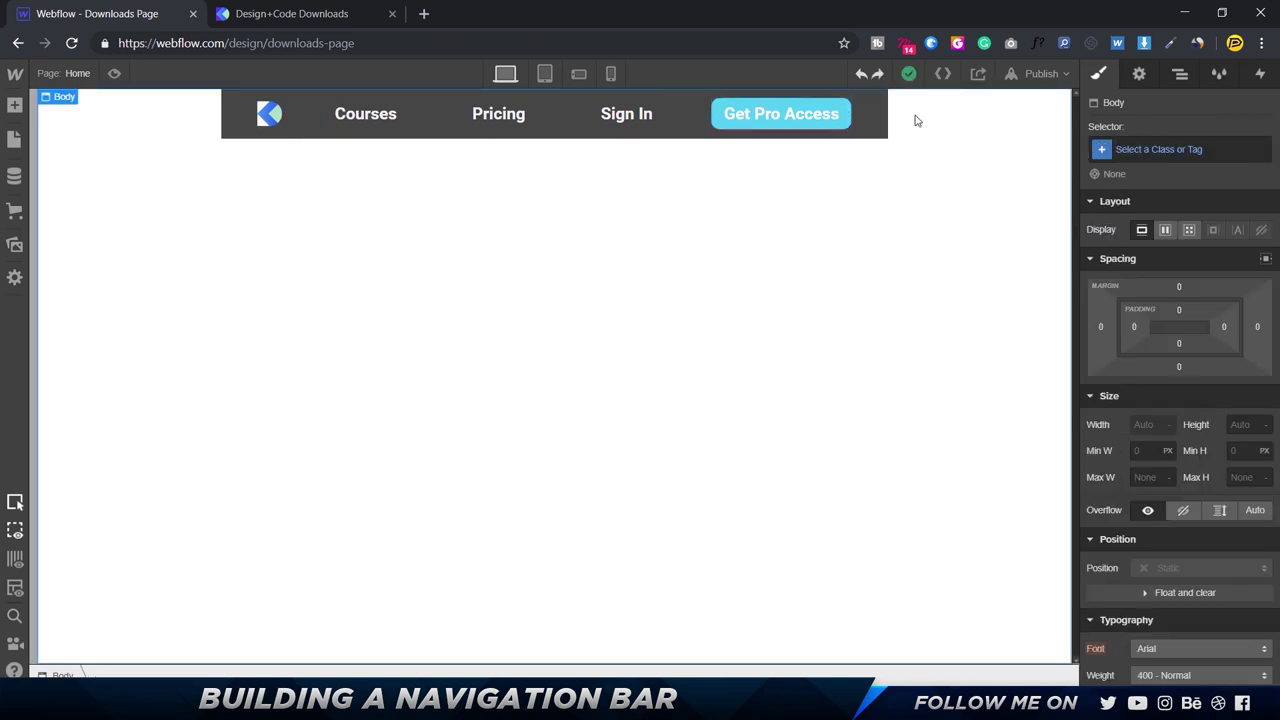
pyautogui.click(330, 14)
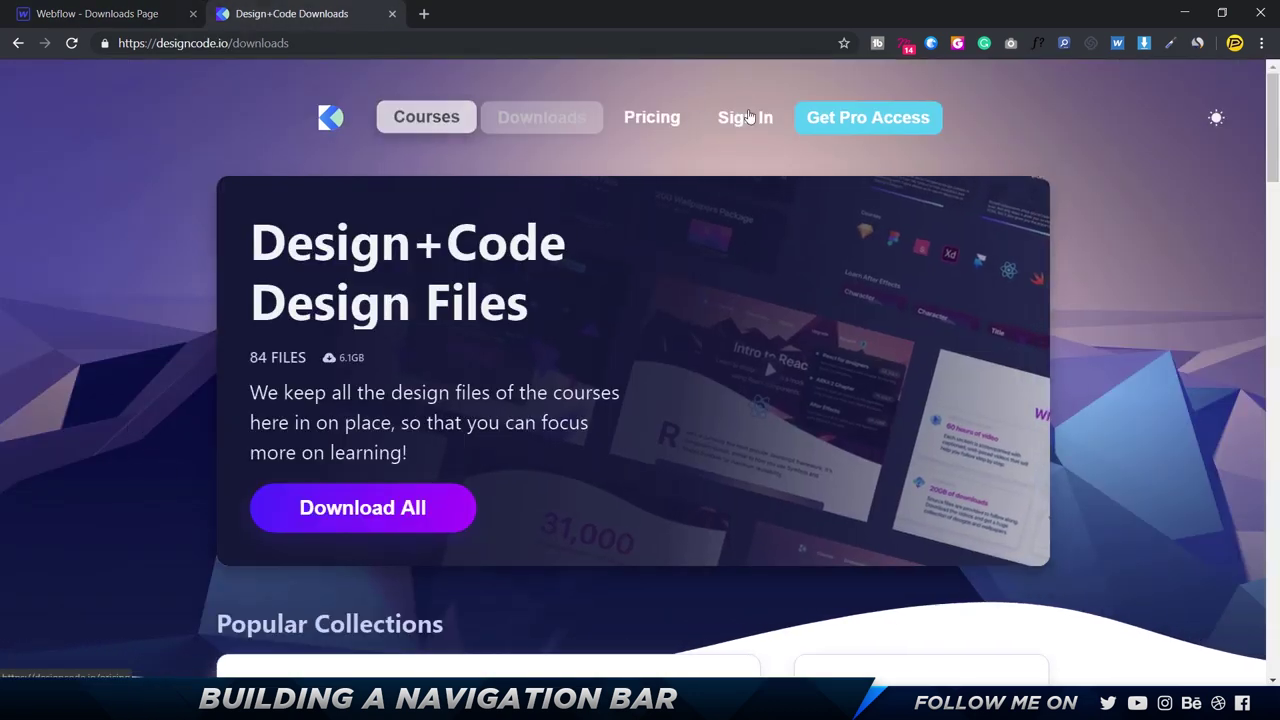
pyautogui.click(95, 14)
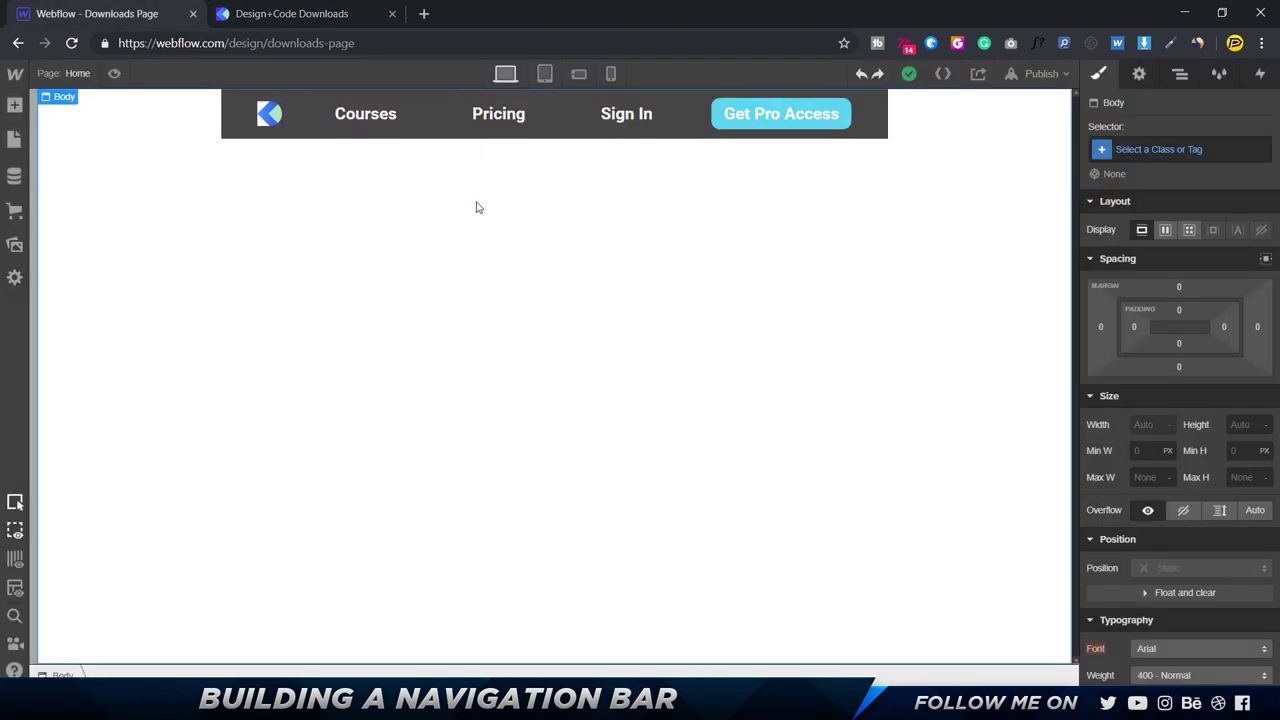
# Step: Add a background image to the Body using Wallpaper.png from the site's image assets
pyautogui.click(1180, 74)
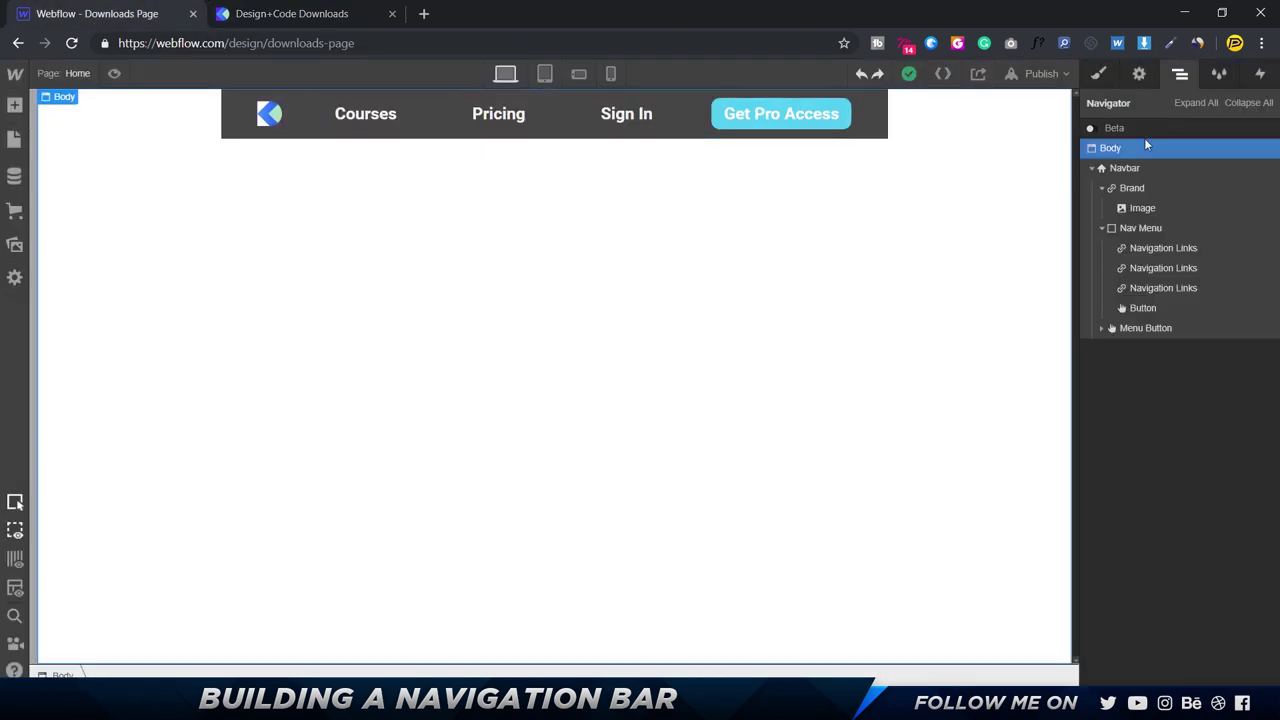
pyautogui.click(1098, 74)
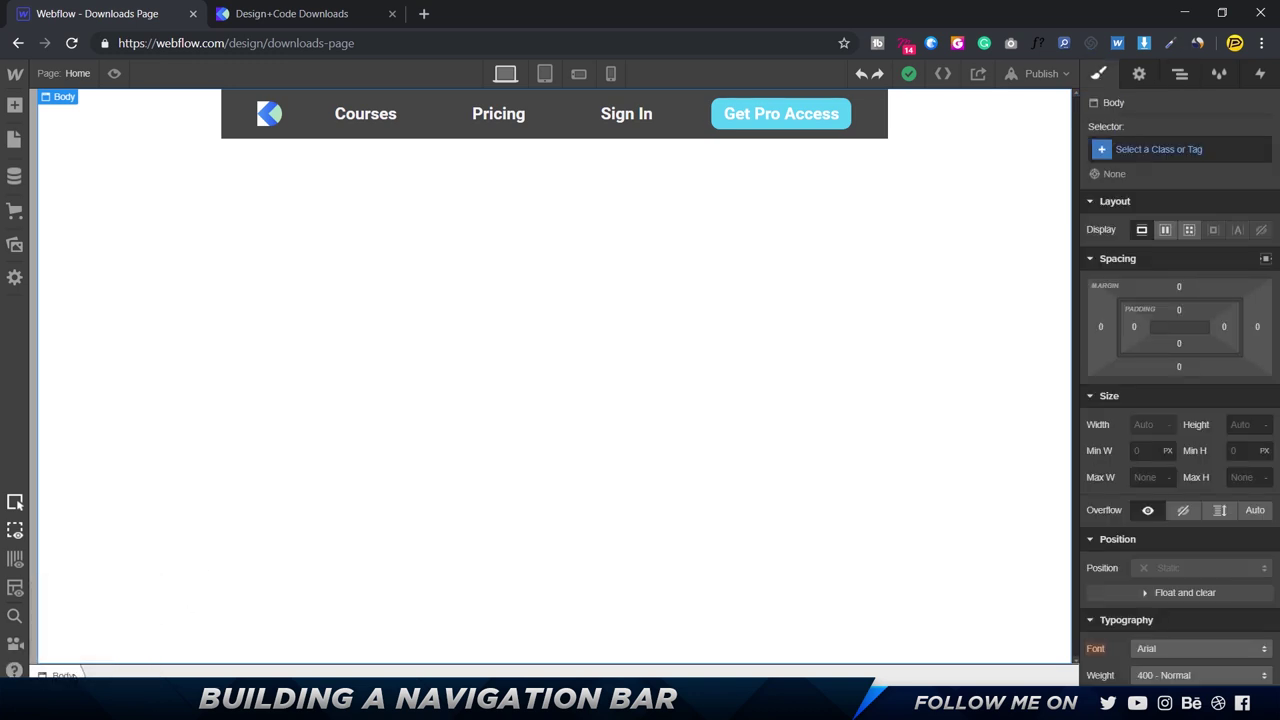
pyautogui.scroll(-5, 1229, 427)
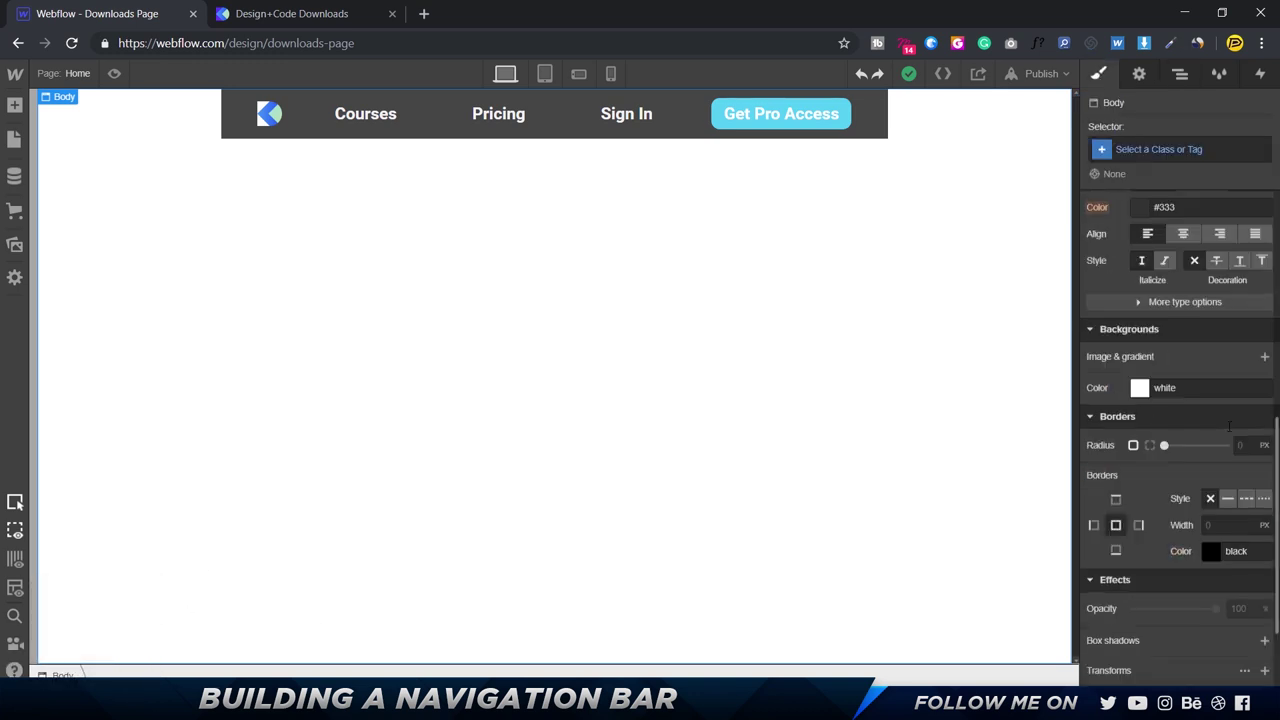
pyautogui.click(1263, 358)
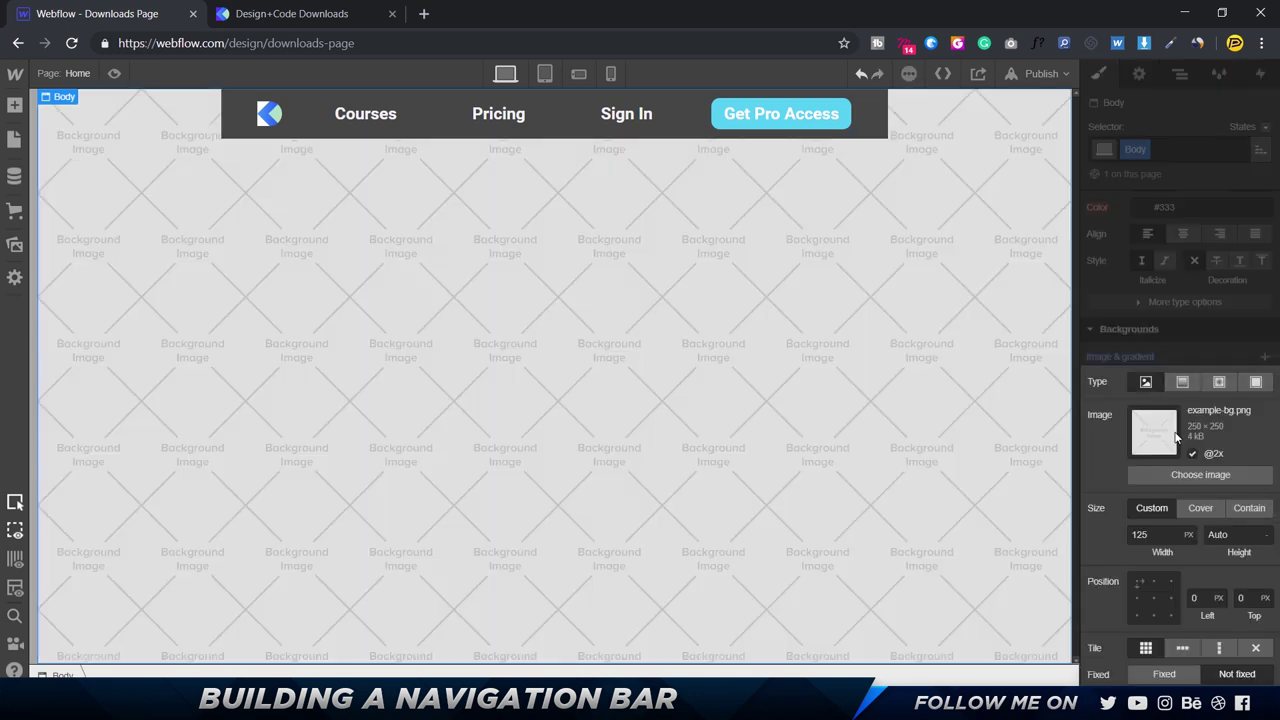
pyautogui.click(1181, 476)
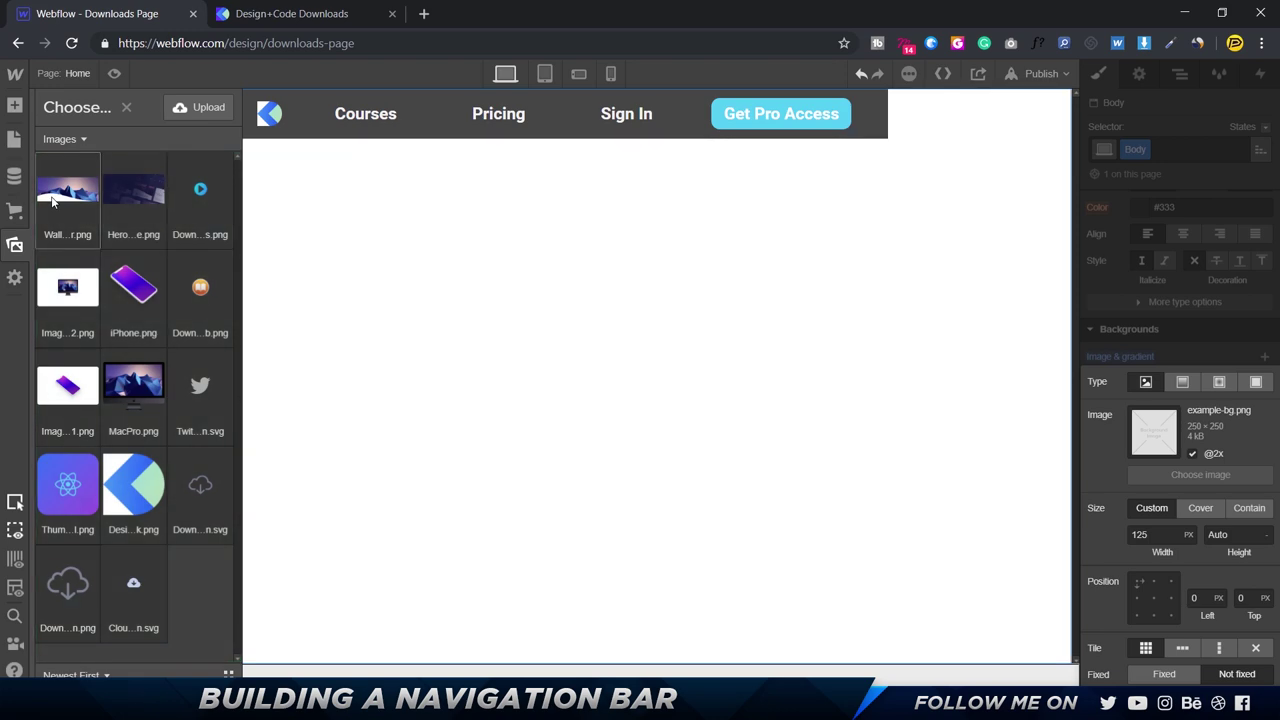
pyautogui.click(53, 200)
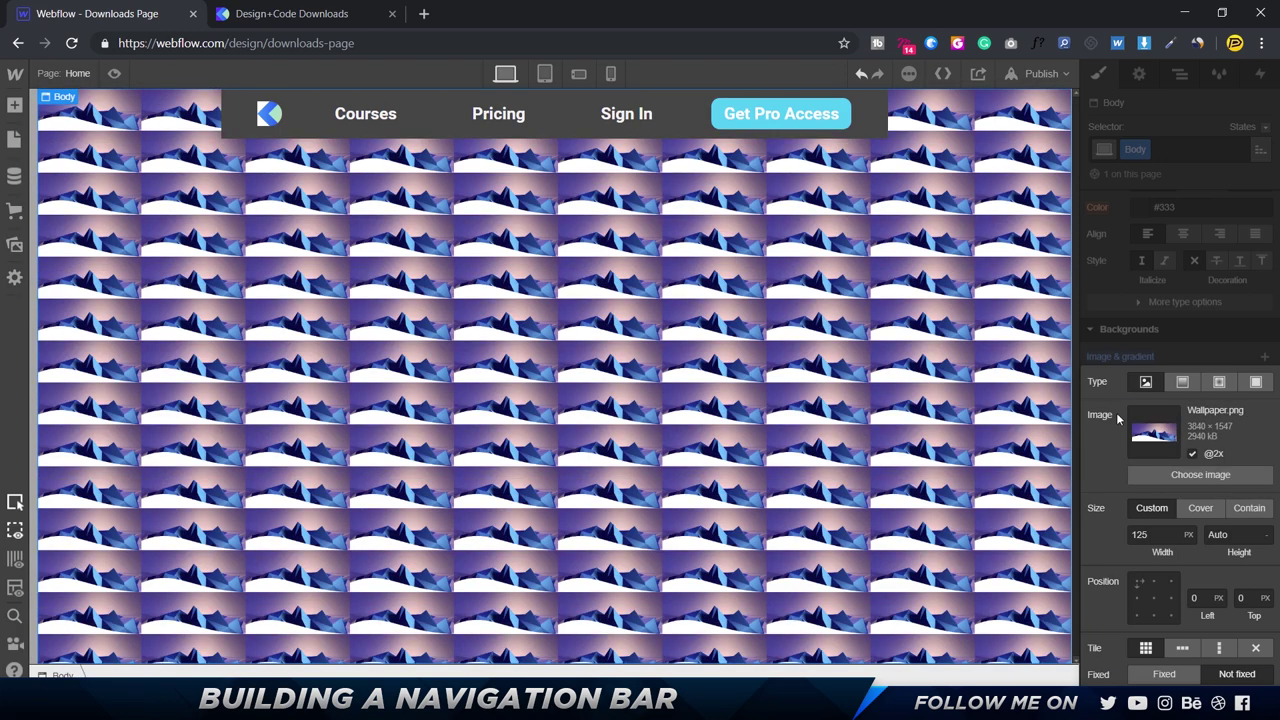
# Step: Set the Body's background image to no tiling, Cover size and a centred position of 50% left and 50% top
pyautogui.click(1256, 650)
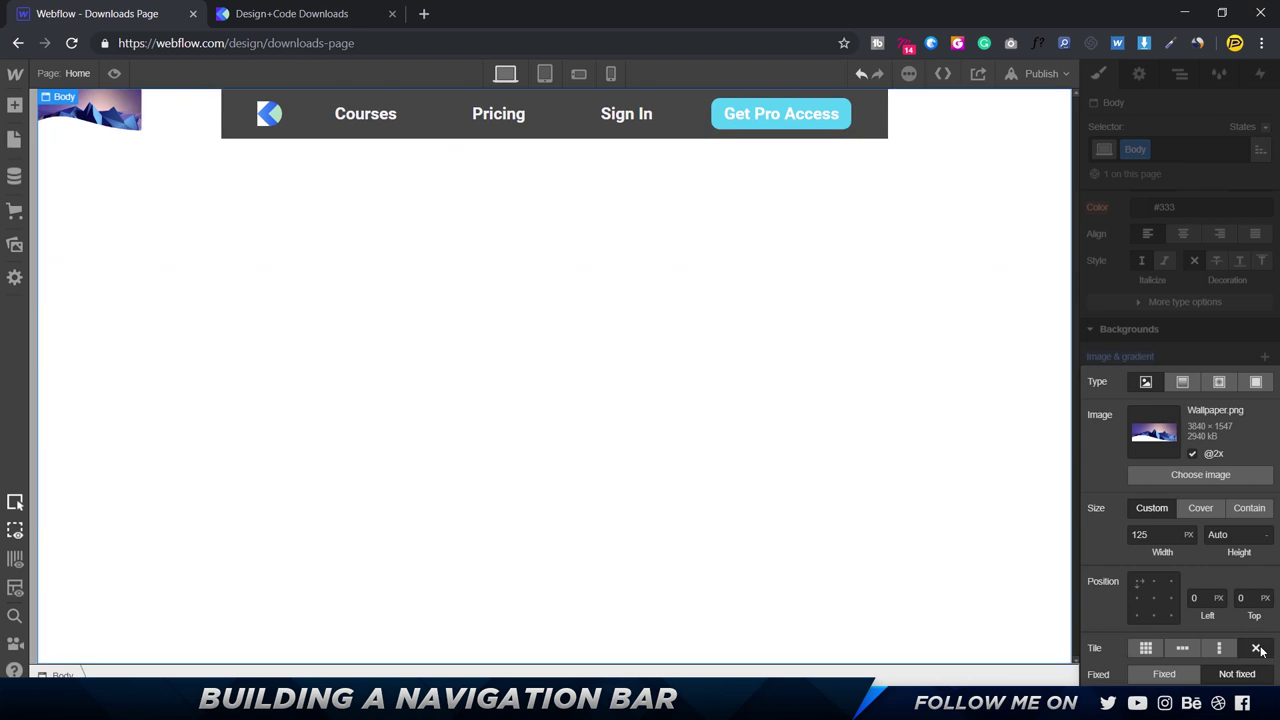
pyautogui.click(1201, 508)
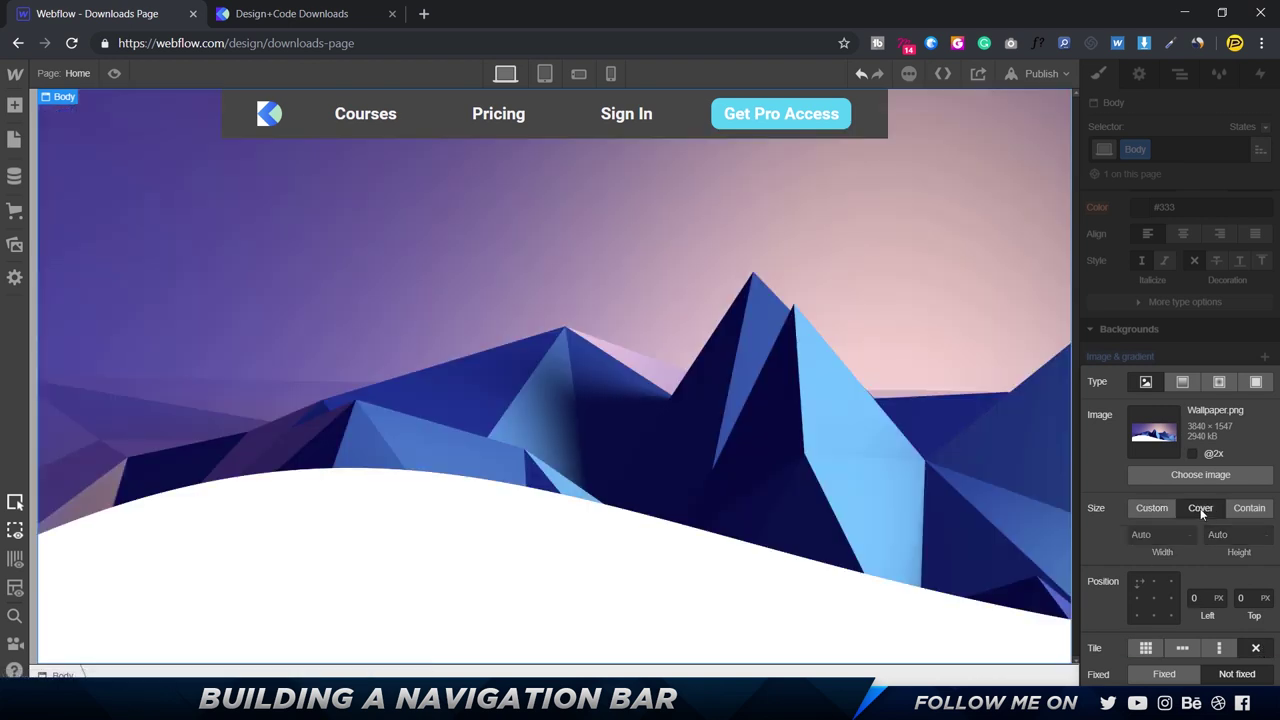
pyautogui.click(1155, 599)
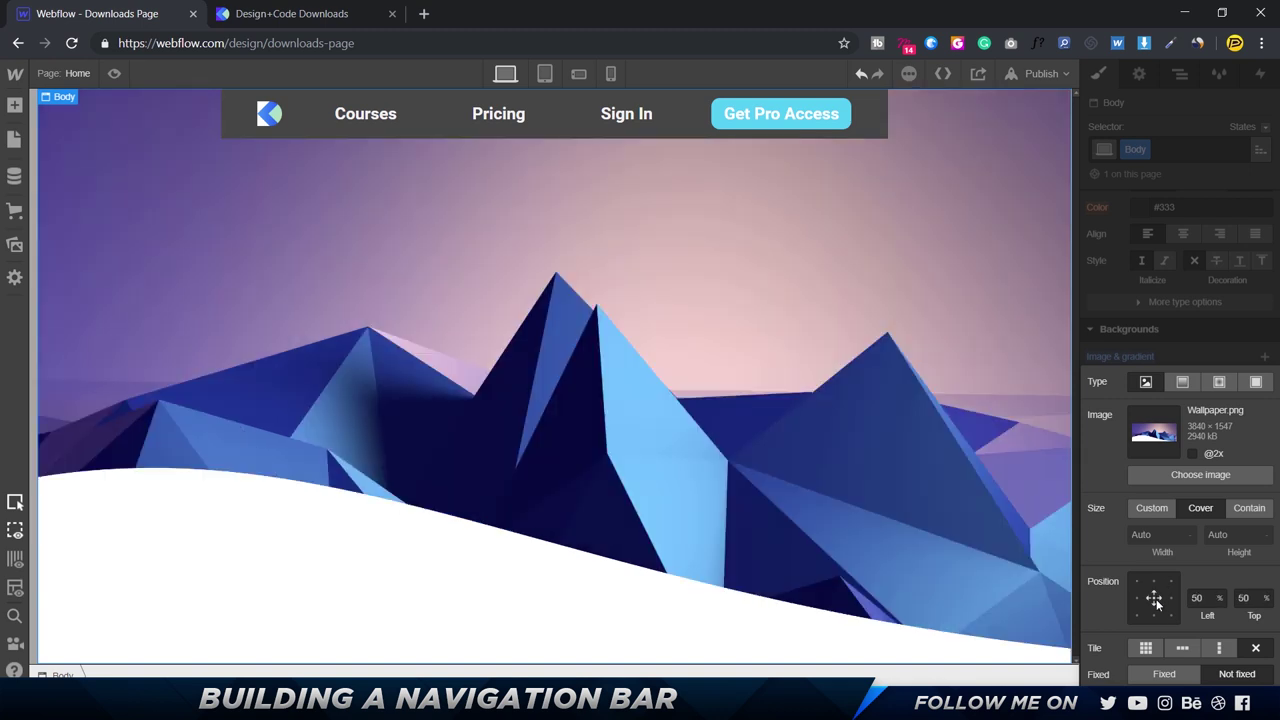
# Step: Make the Navbar's background colour fully transparent by setting its alpha to 0
pyautogui.click(870, 112)
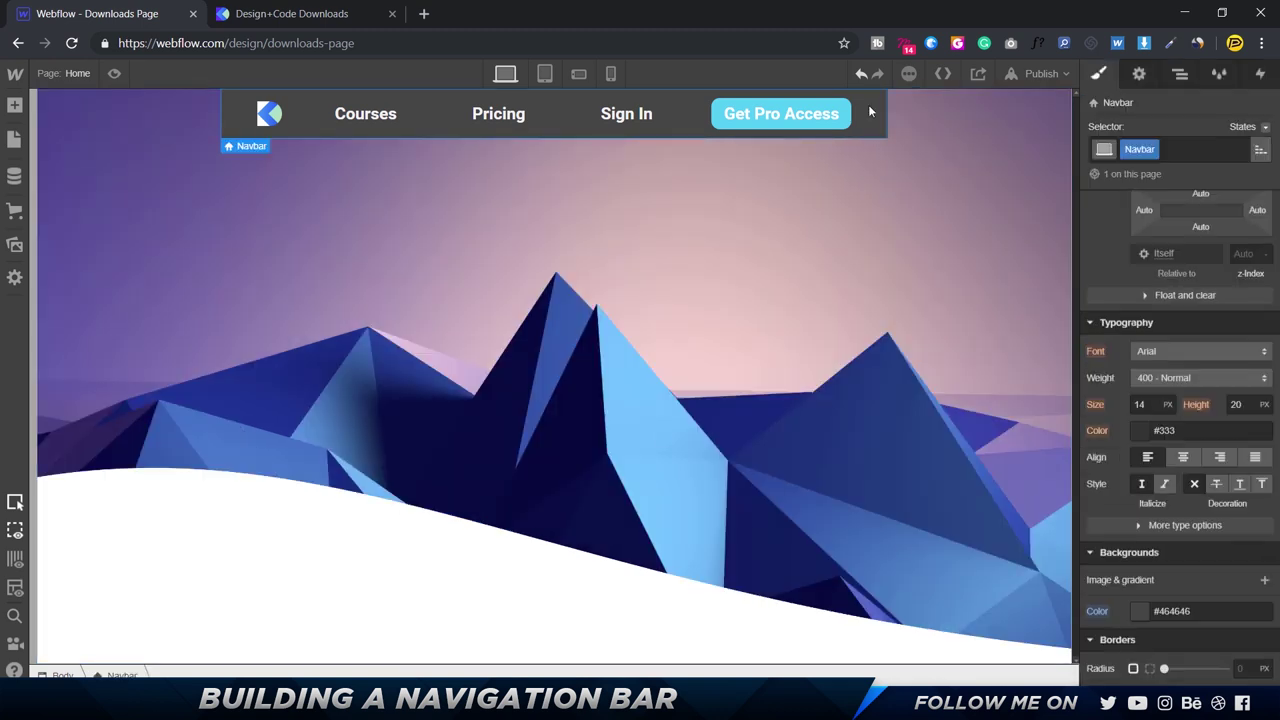
pyautogui.click(1143, 611)
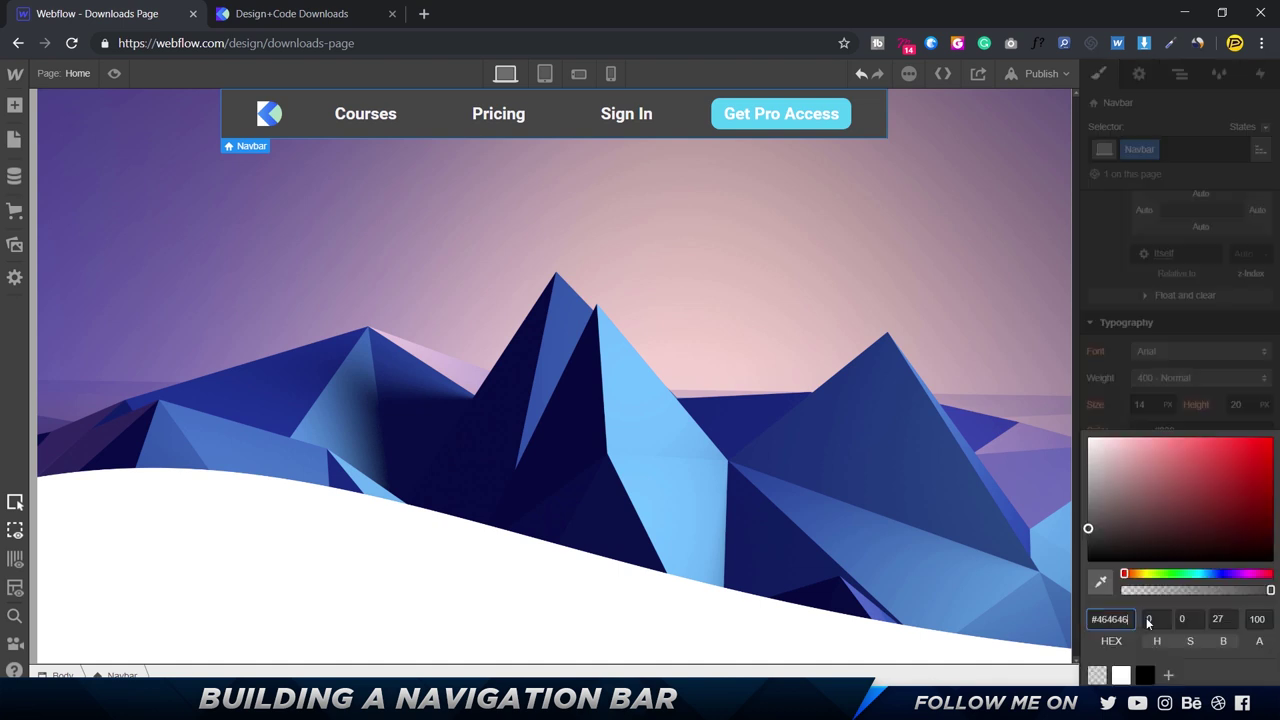
pyautogui.click(1142, 590)
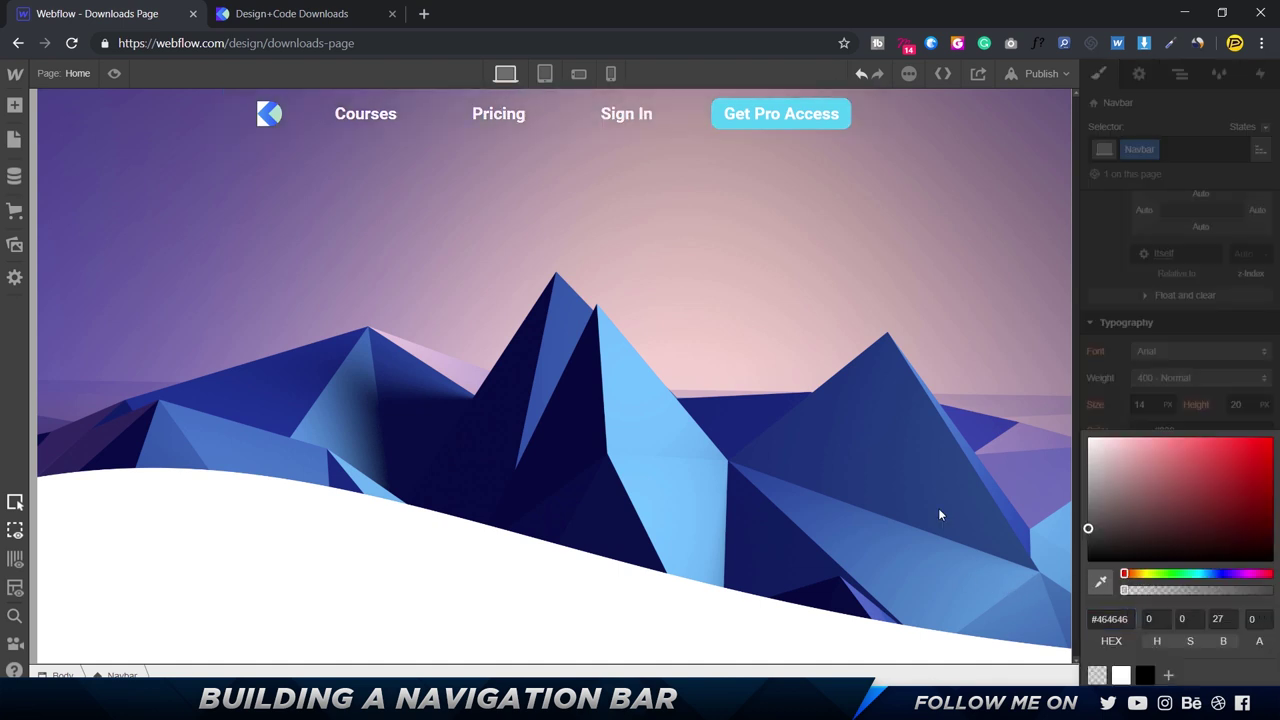
pyautogui.click(976, 151)
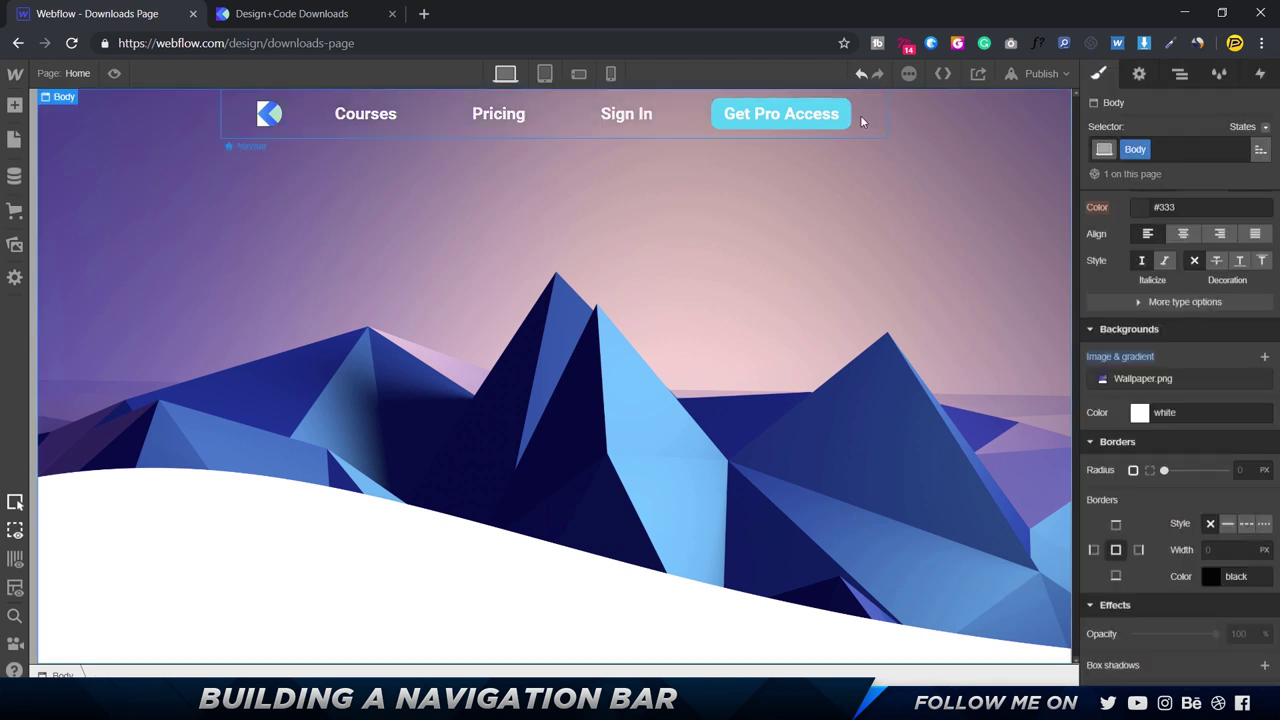
# Step: Preview the page and compare its navbar and wallpaper background with the live Downloads page
pyautogui.click(114, 74)
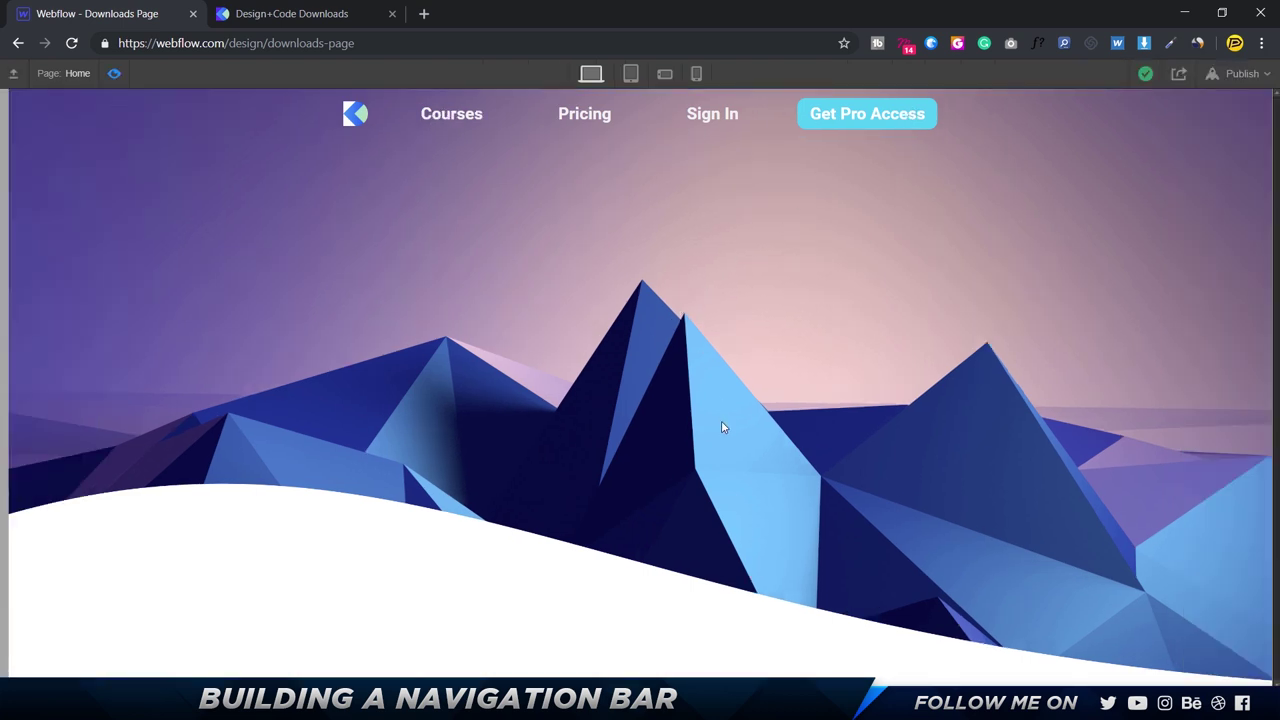
pyautogui.click(280, 14)
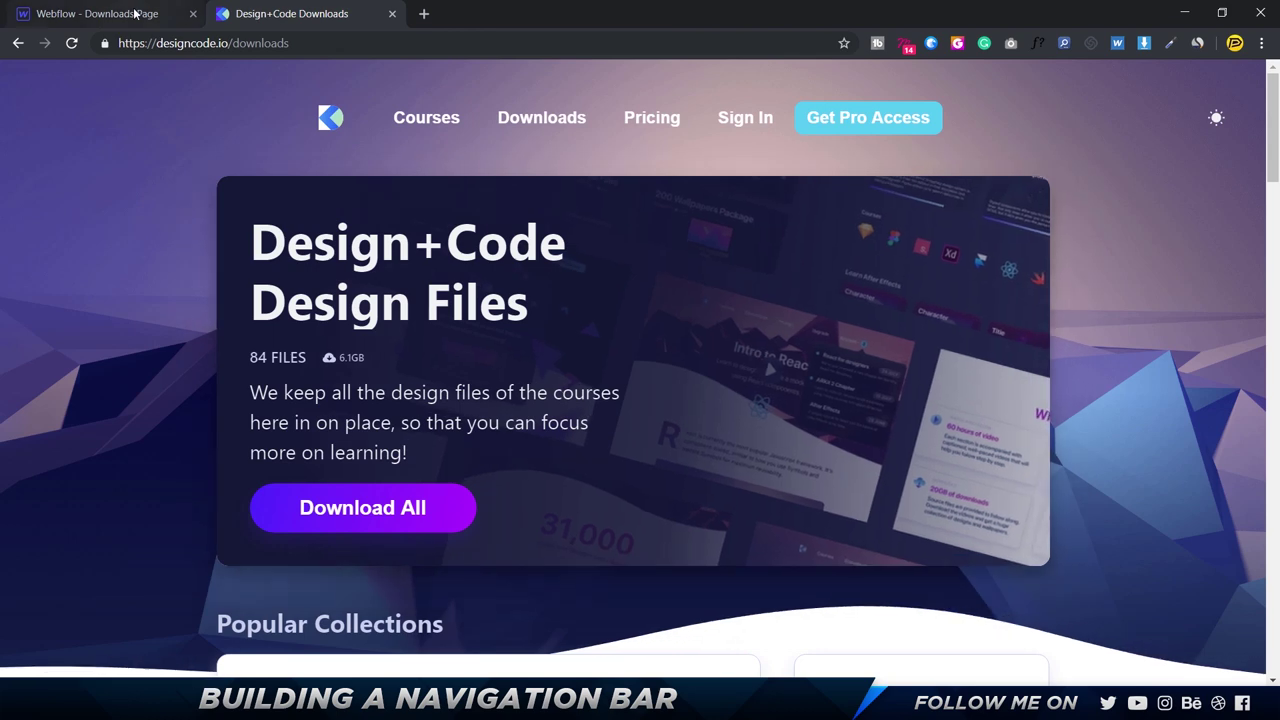
pyautogui.click(100, 14)
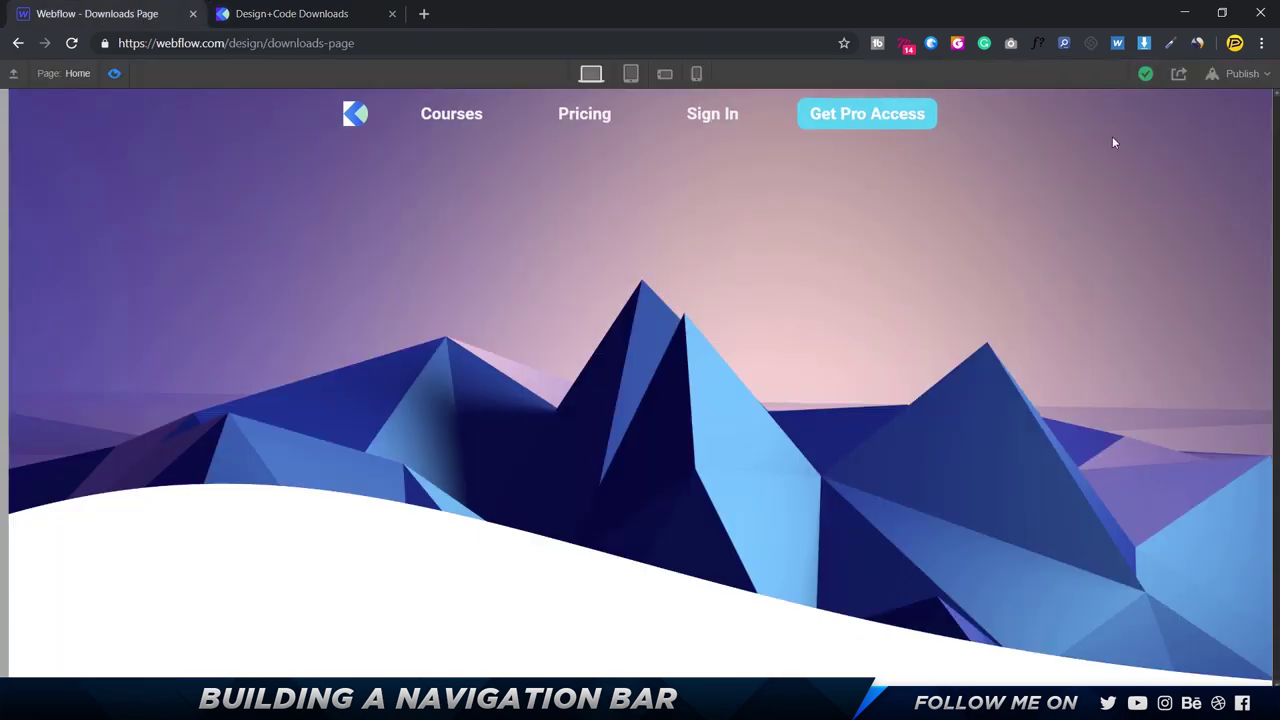
pyautogui.click(294, 22)
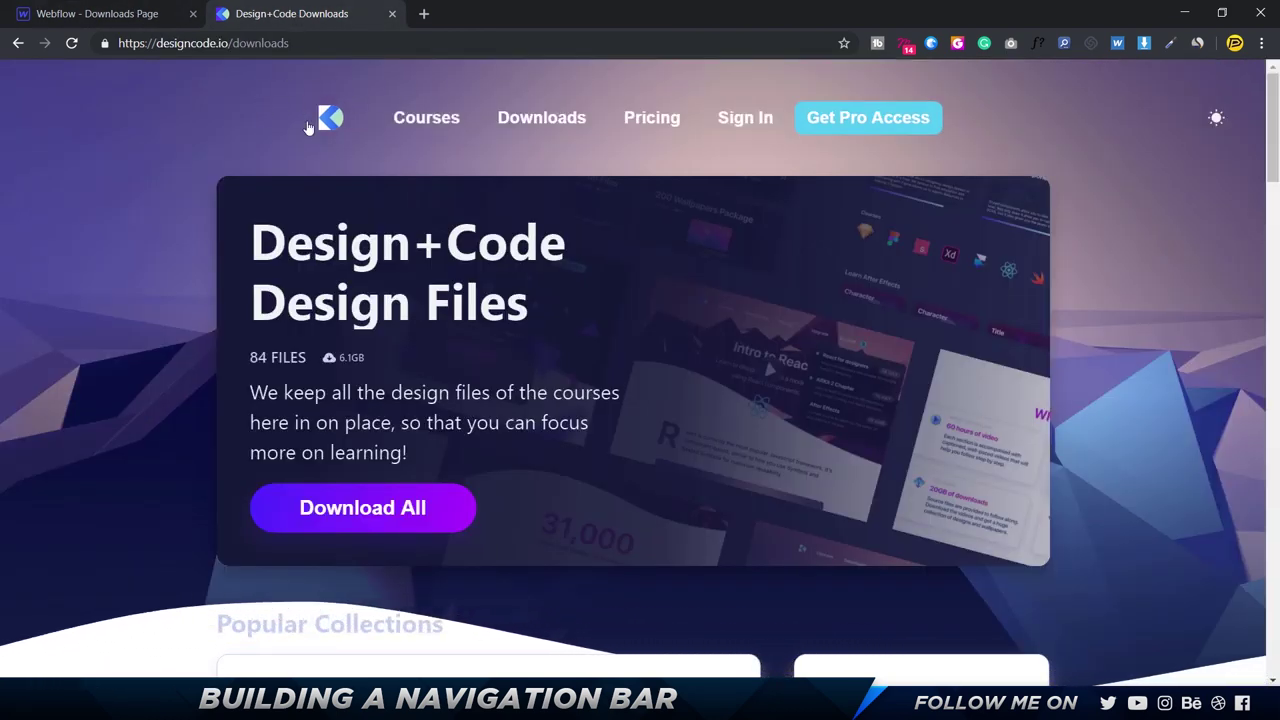
pyautogui.hotkey('ctrl', 'shift', 'Tab')
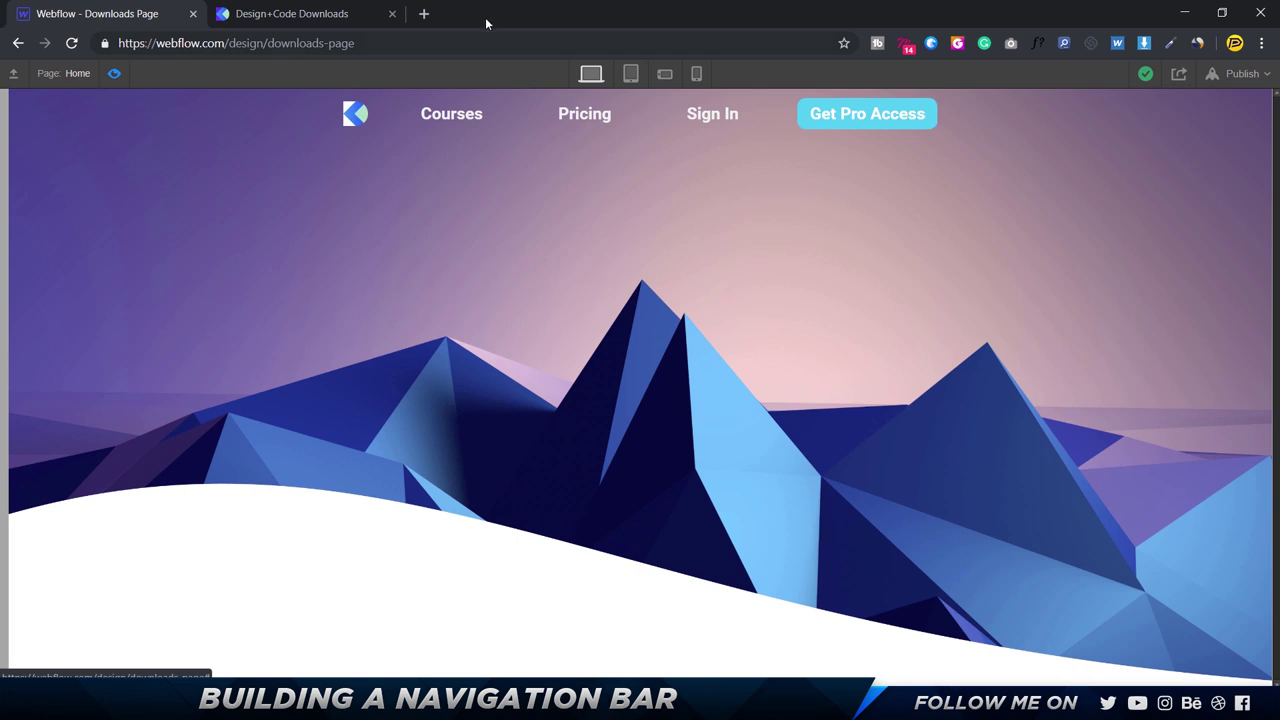
pyautogui.click(307, 16)
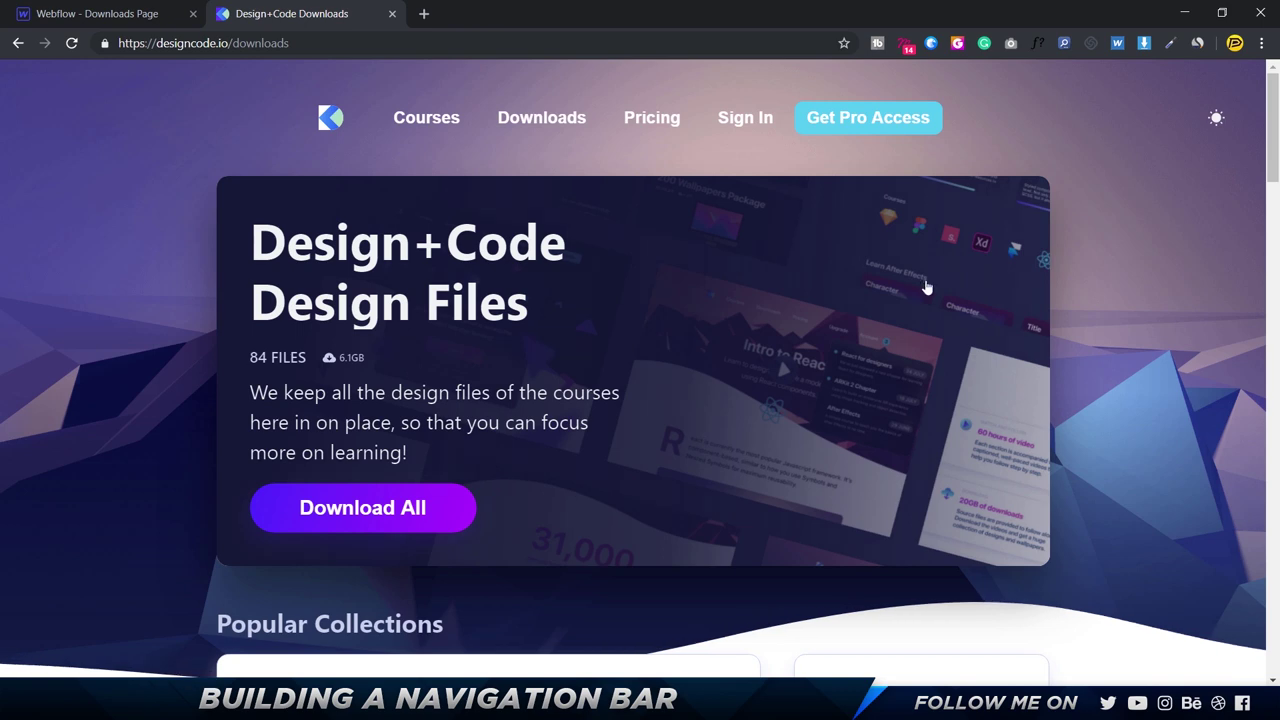